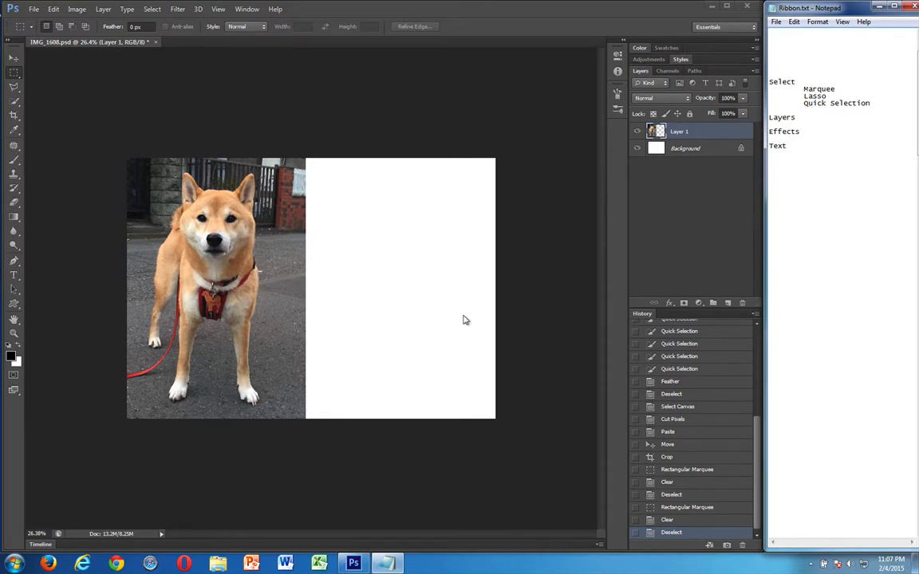
Activate the Move tool for the dog image
{"action": "left_click", "coordinate": [468, 315]}
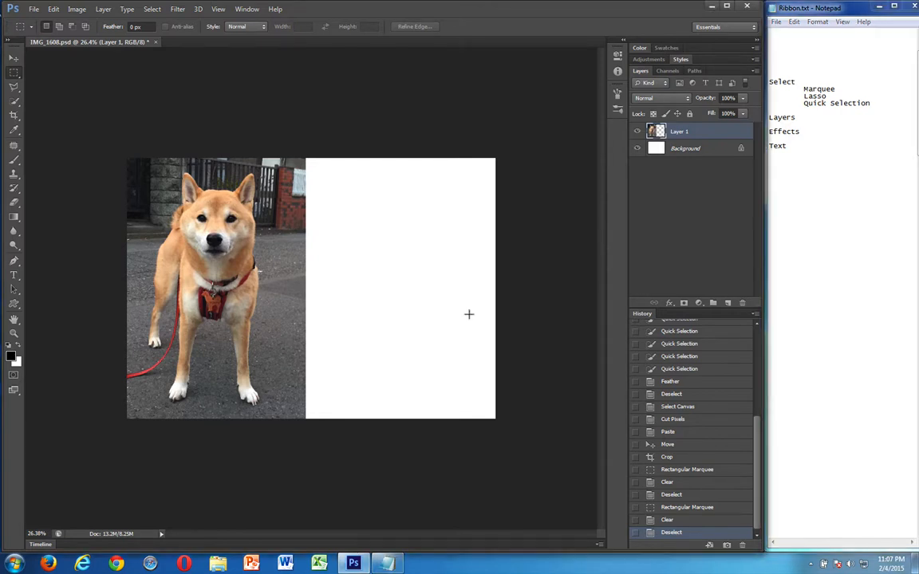
{"action": "key", "text": "ctrl+plus"}
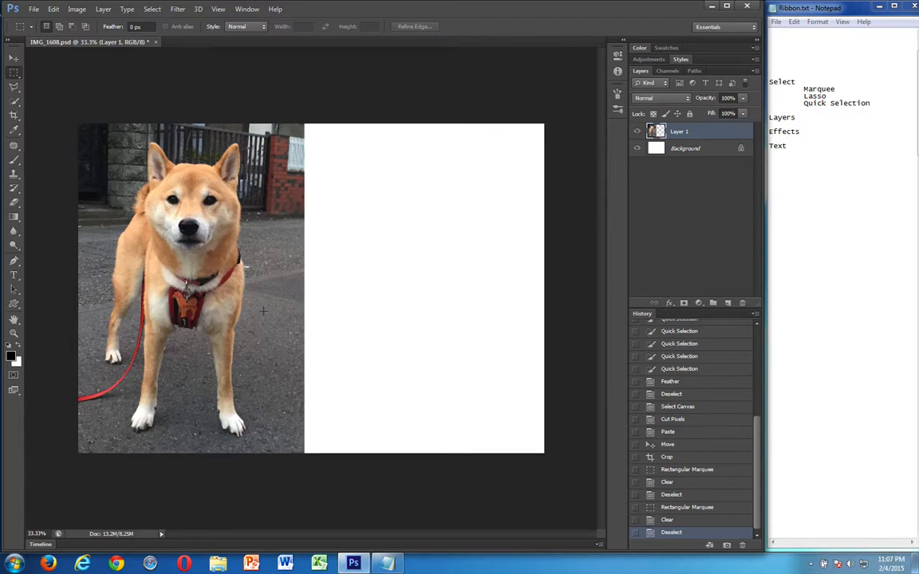
{"action": "left_click", "coordinate": [894, 168]}
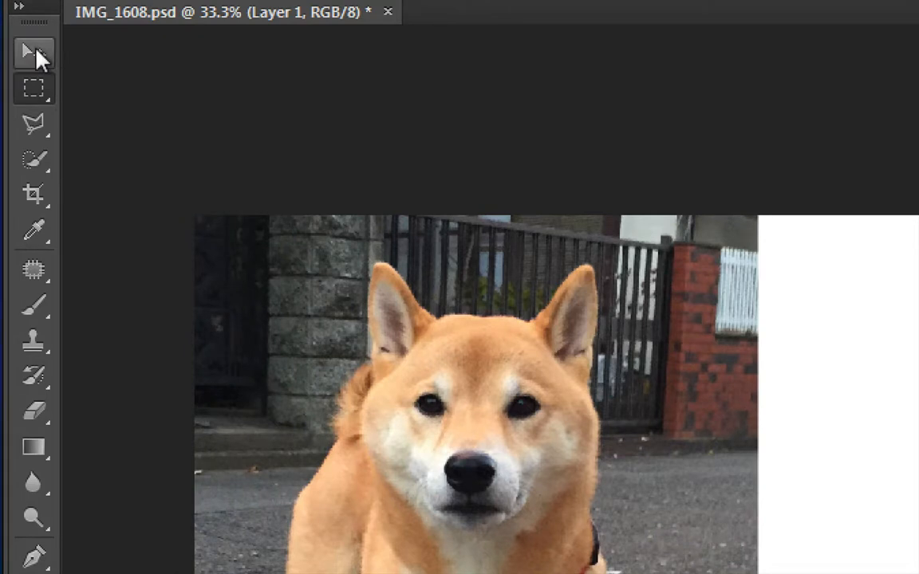
{"action": "left_click", "coordinate": [32, 50]}
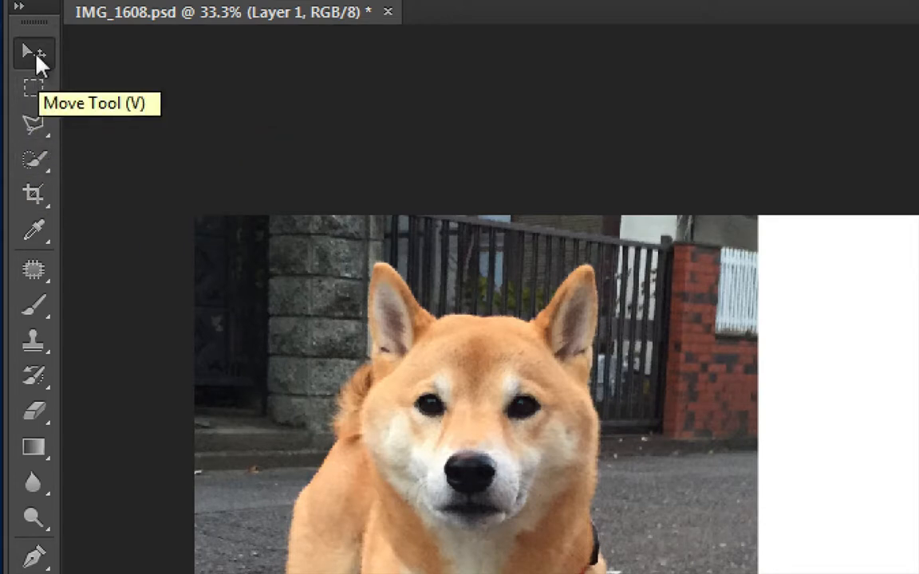
{"action": "left_click", "coordinate": [38, 191]}
{"action": "key", "text": "v"}
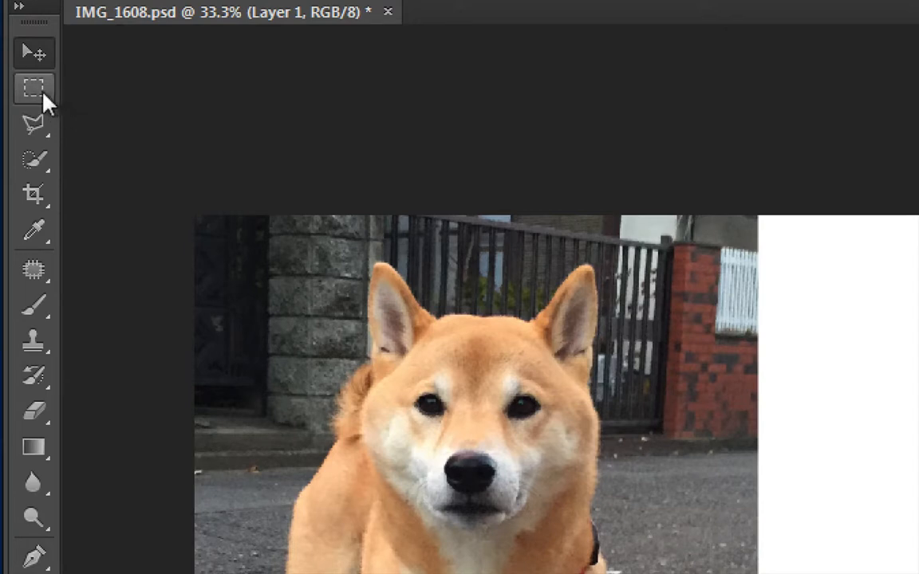
Switch the marquee tool to the Elliptical variant and return it to the Rectangular variant
{"action": "left_click", "coordinate": [35, 90]}
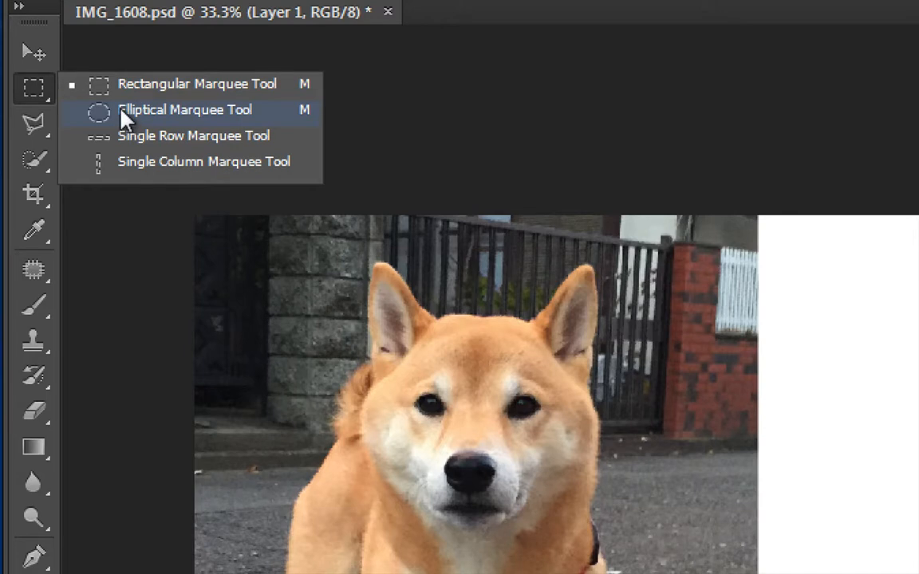
{"action": "left_click", "coordinate": [123, 113]}
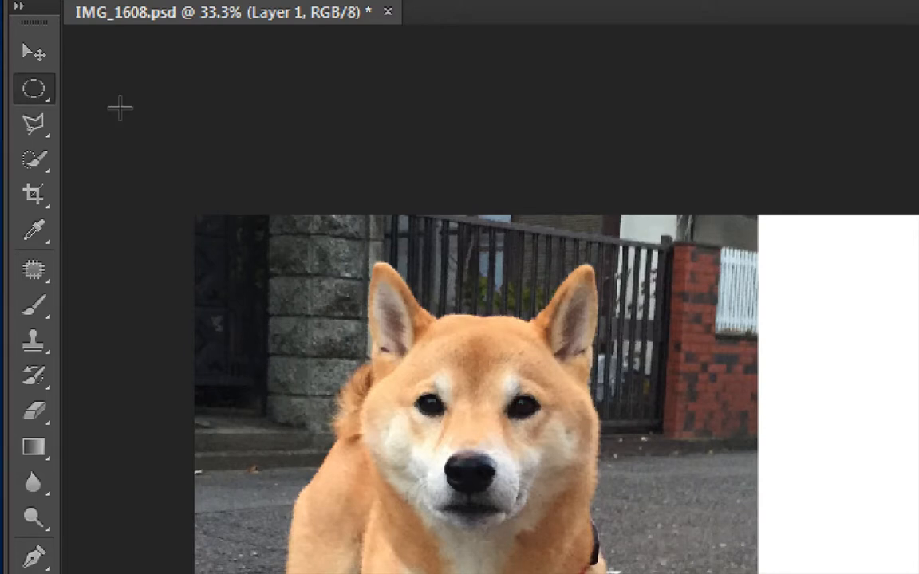
{"action": "left_click", "coordinate": [32, 91]}
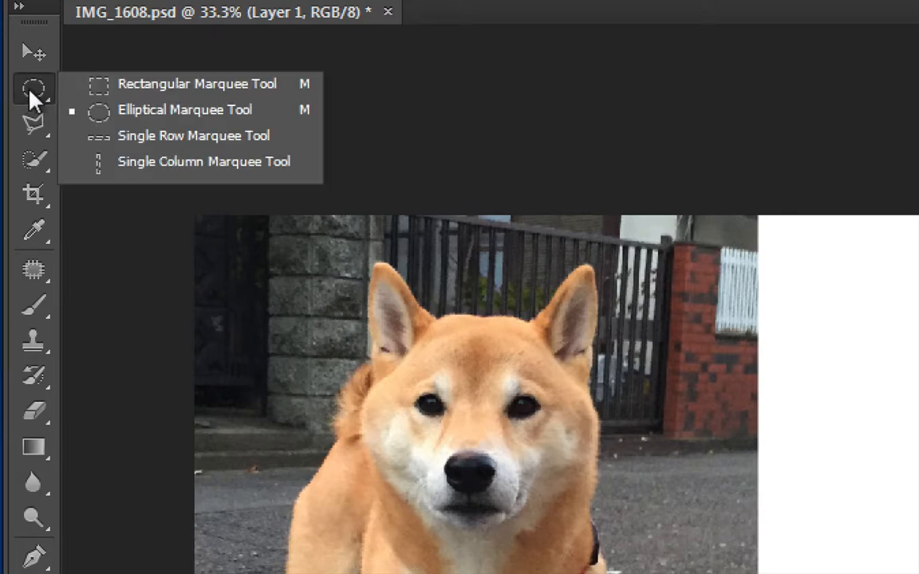
{"action": "left_click", "coordinate": [119, 88]}
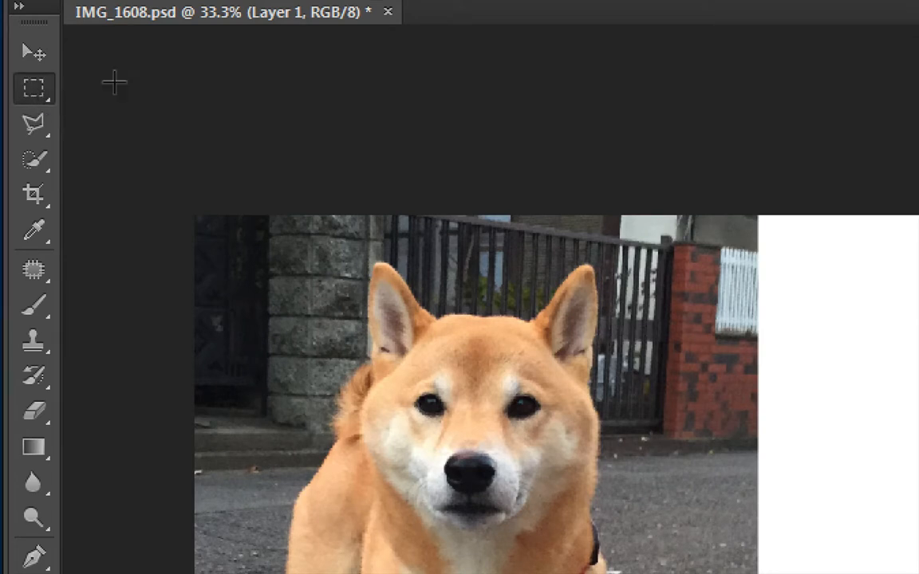
Examine the variants of the Lasso and Quick Selection tools, keeping Polygonal Lasso and Quick Selection as the chosen ones
{"action": "left_click", "coordinate": [36, 130]}
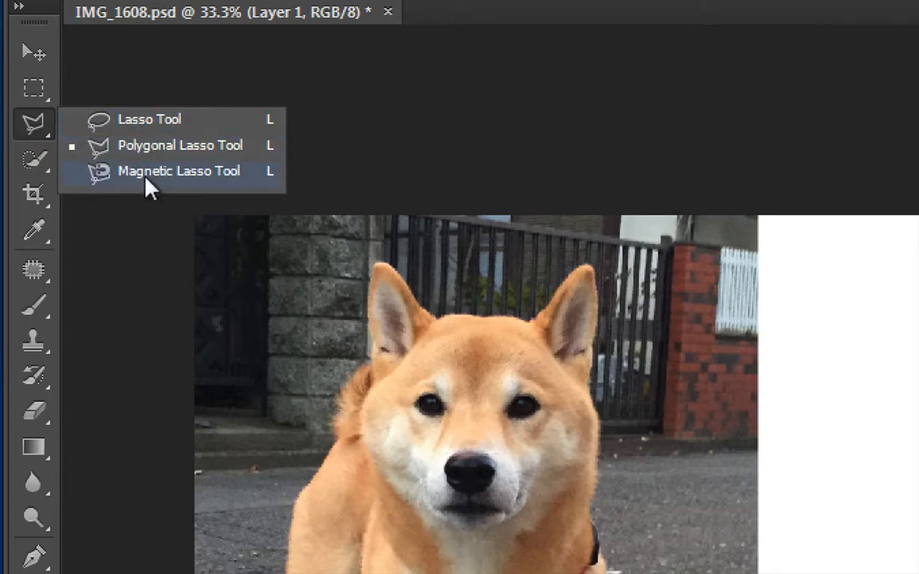
{"action": "left_click", "coordinate": [36, 115]}
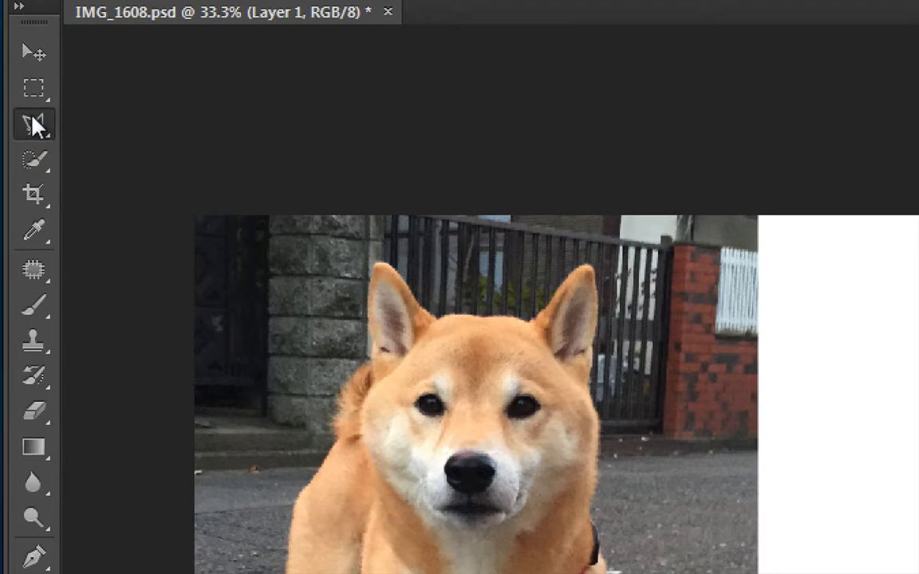
{"action": "left_click", "coordinate": [40, 166]}
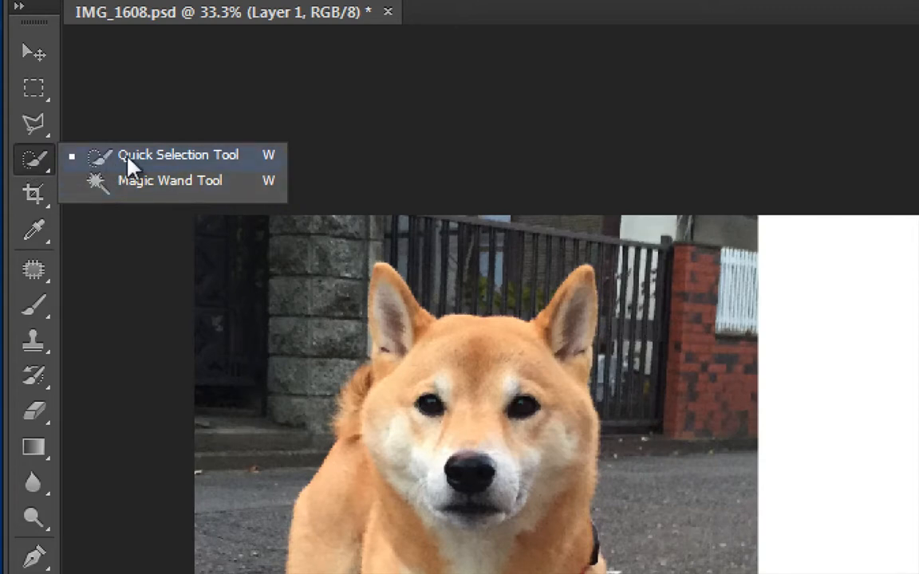
{"action": "left_click", "coordinate": [40, 164]}
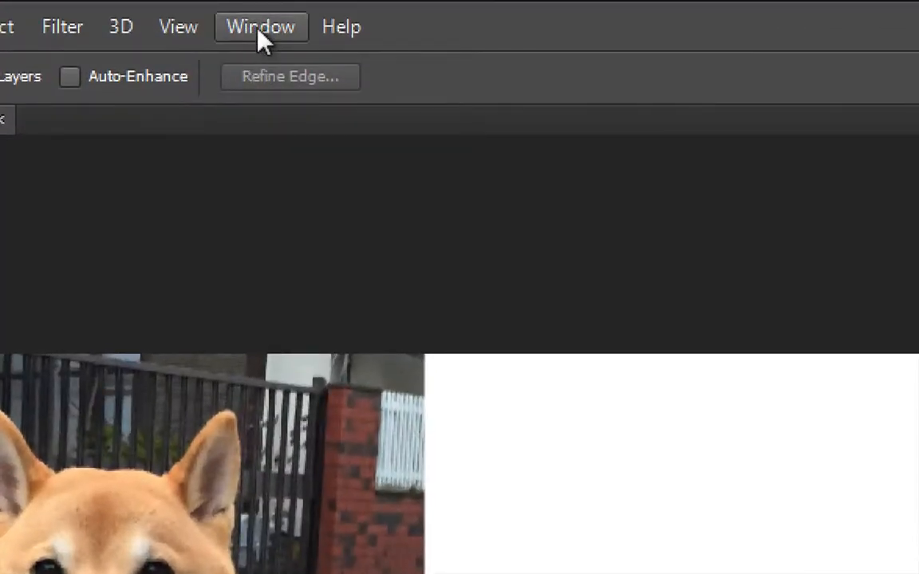
Check whether the Layers panel is enabled among the available panels
{"action": "left_click", "coordinate": [262, 32]}
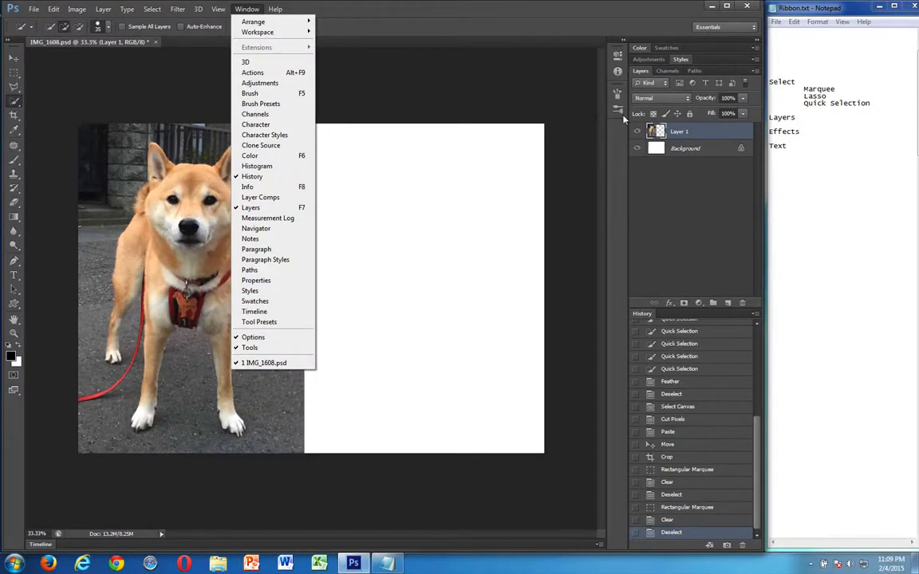
{"action": "left_click", "coordinate": [700, 192]}
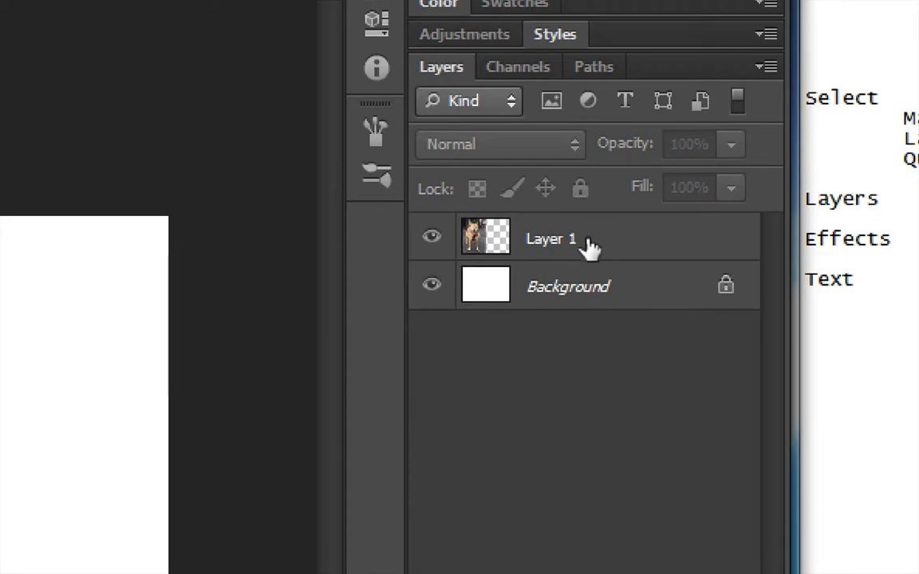
Select the Background layer and switch the visibility of Layer 1 off and on
{"action": "left_click", "coordinate": [602, 289]}
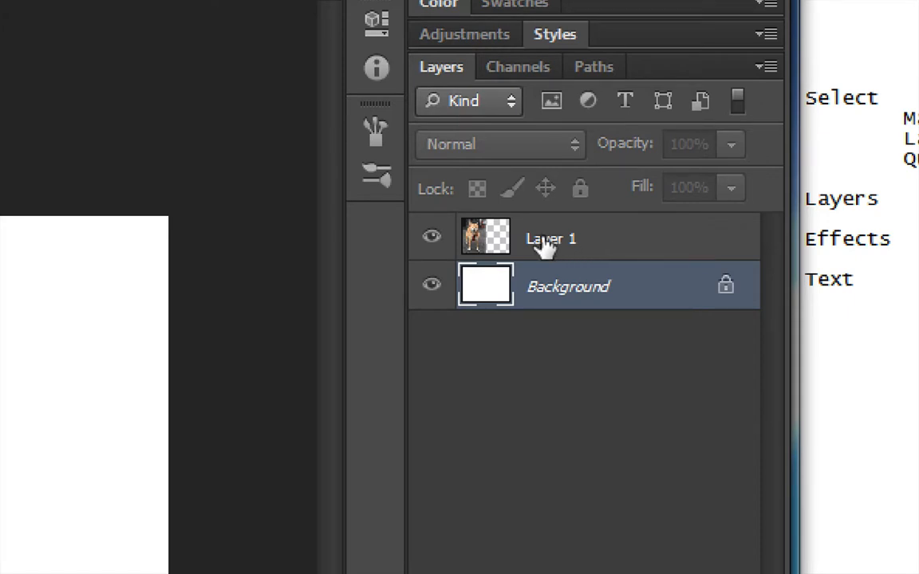
{"action": "left_click", "coordinate": [432, 239]}
{"action": "left_click", "coordinate": [431, 239]}
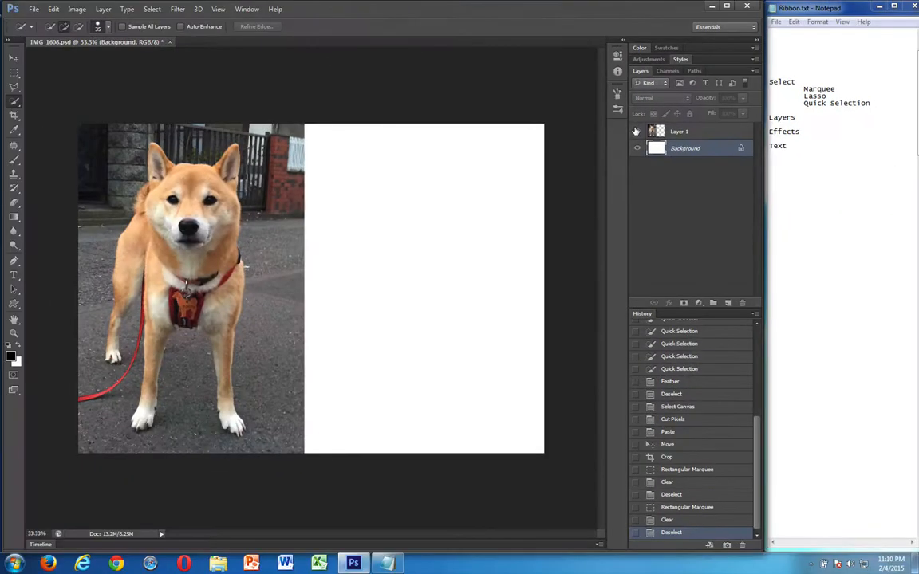
{"action": "left_click", "coordinate": [431, 239]}
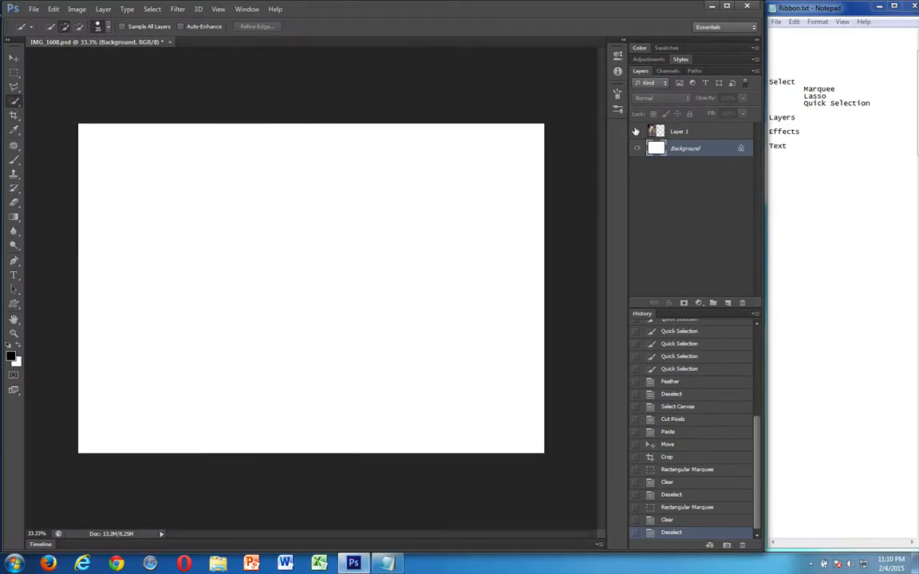
{"action": "left_click", "coordinate": [636, 131]}
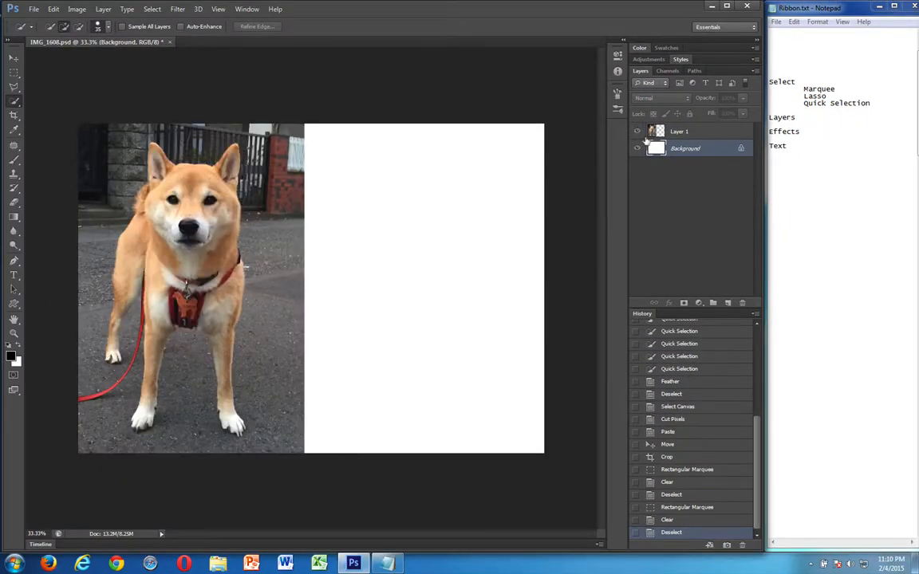
Hide both the Background layer and Layer 1, and show both again
{"action": "left_click", "coordinate": [636, 148]}
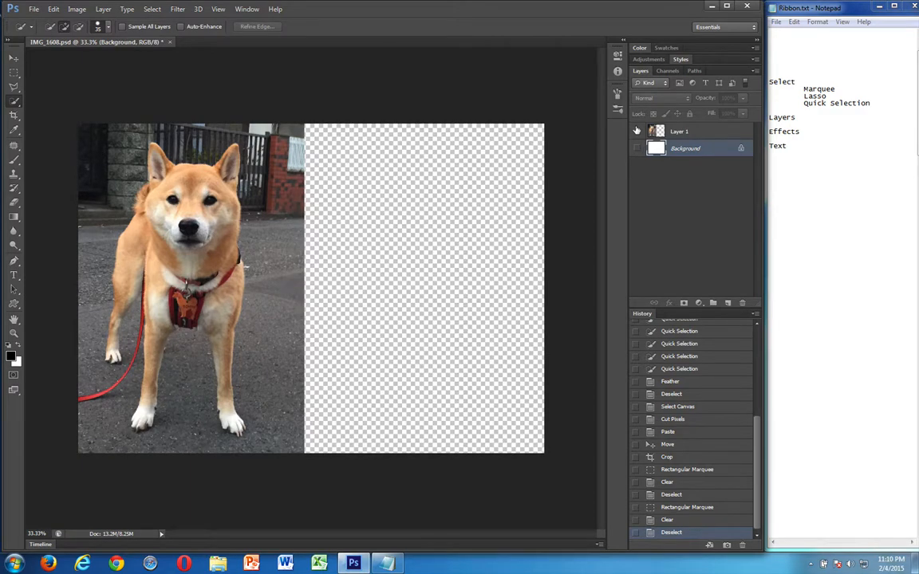
{"action": "left_click", "coordinate": [635, 131]}
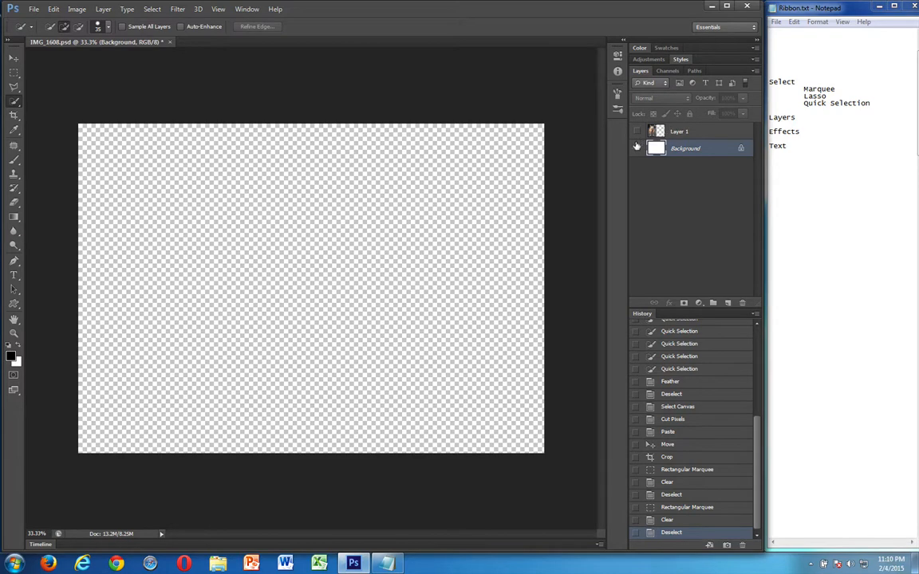
{"action": "left_click", "coordinate": [637, 146]}
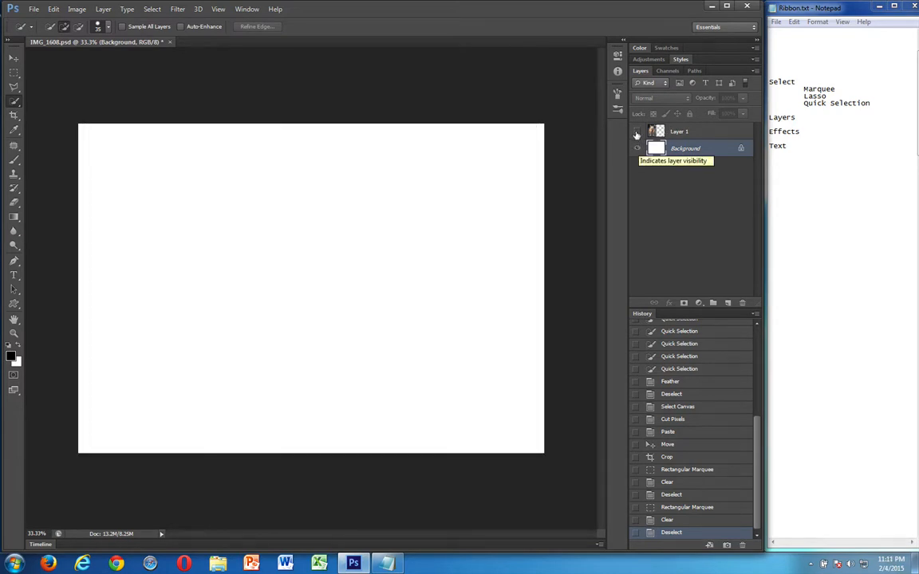
{"action": "left_click", "coordinate": [637, 132]}
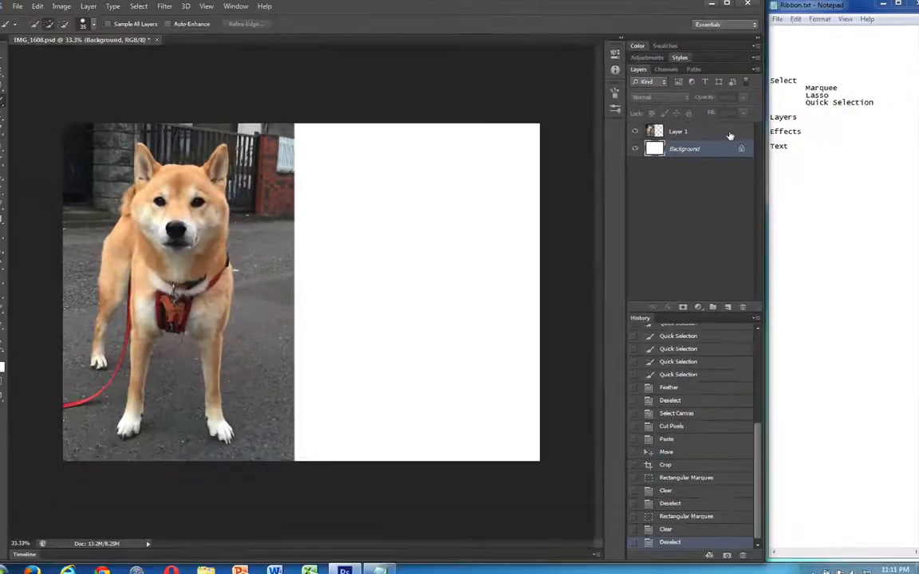
Examine the effects available in Layer 1's Layer Style settings and close them without applying any
{"action": "double_click", "coordinate": [728, 132]}
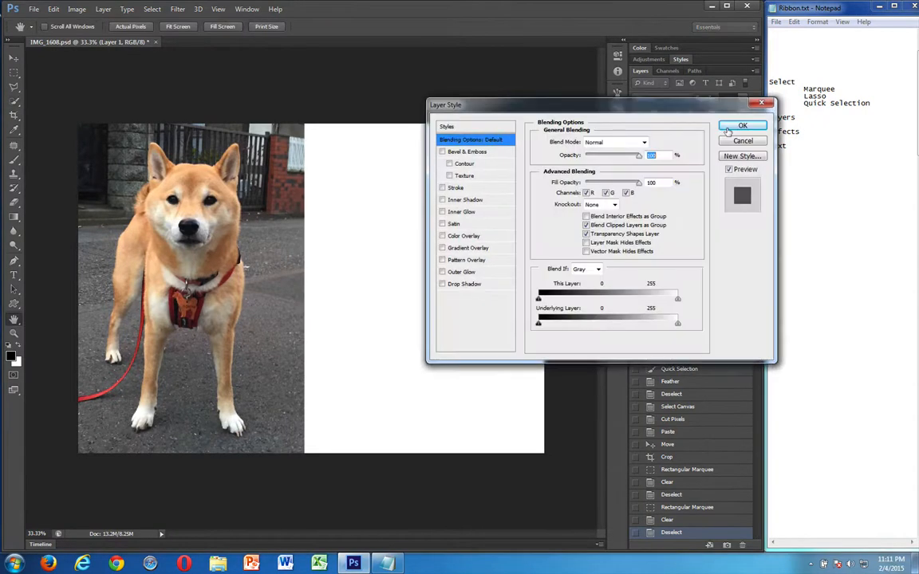
{"action": "left_click_drag", "start_coordinate": [677, 109], "coordinate": [654, 134]}
{"action": "mouse_move", "coordinate": [545, 200]}
{"action": "left_mouse_down"}
{"action": "mouse_move", "coordinate": [561, 231]}
{"action": "mouse_move", "coordinate": [546, 211]}
{"action": "mouse_move", "coordinate": [551, 217]}
{"action": "left_mouse_up"}
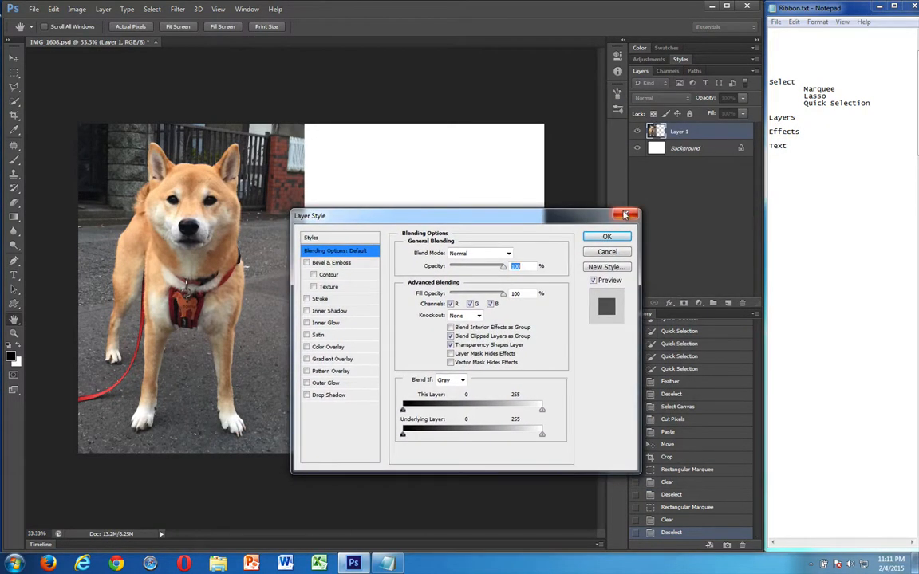
{"action": "left_click", "coordinate": [625, 215]}
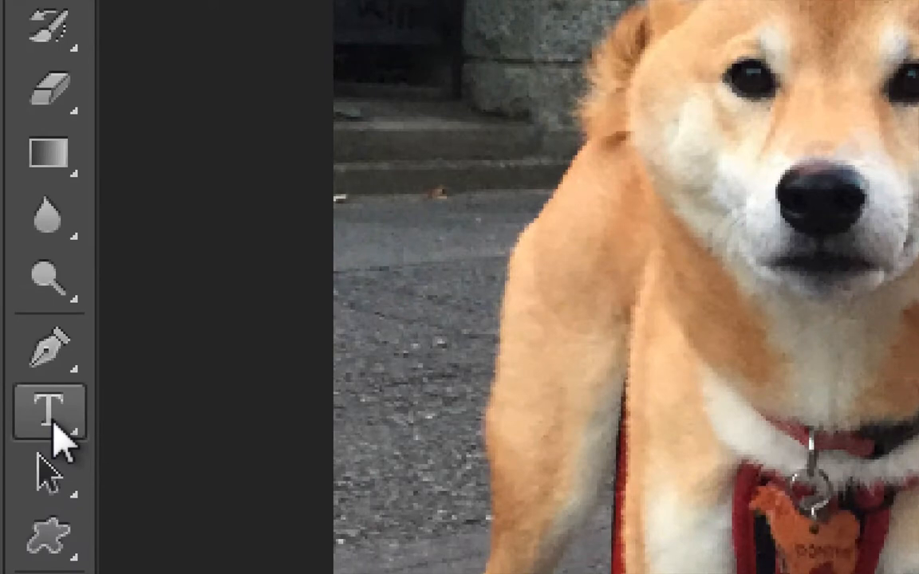
Examine the variants of the Type tool, keeping Horizontal Type as the chosen one
{"action": "left_click", "coordinate": [54, 423]}
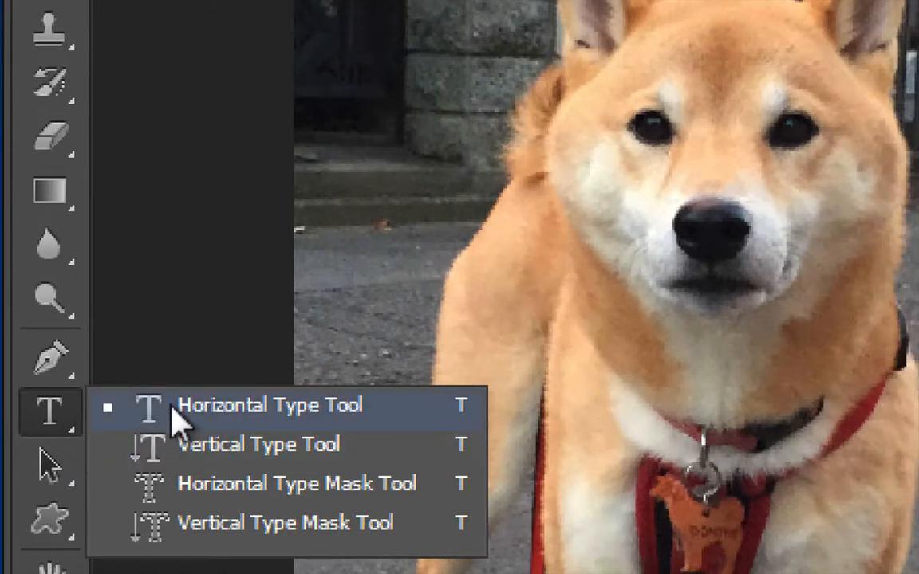
{"action": "left_click", "coordinate": [38, 401]}
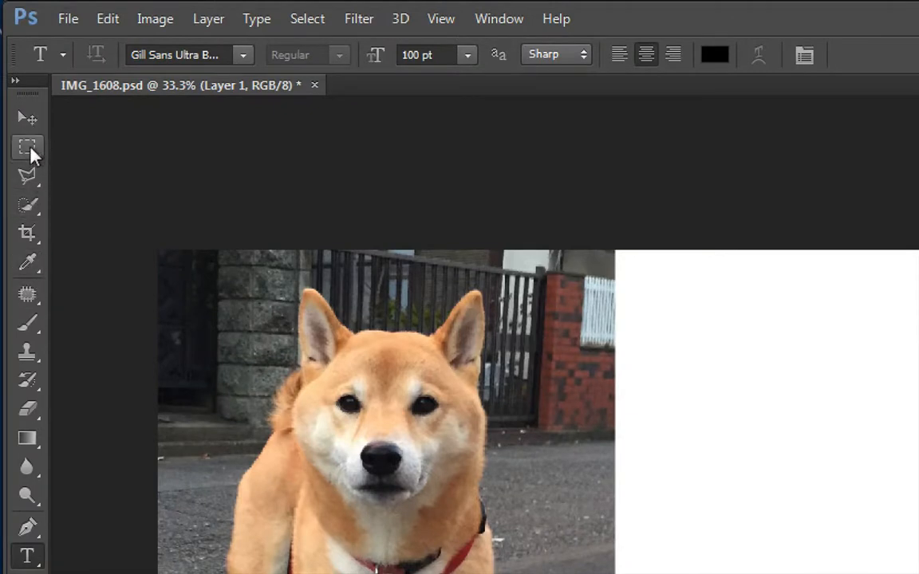
Compare the tool options of the Rectangular Marquee, Polygonal Lasso, Quick Selection, Crop and Eyedropper tools
{"action": "left_click", "coordinate": [28, 149]}
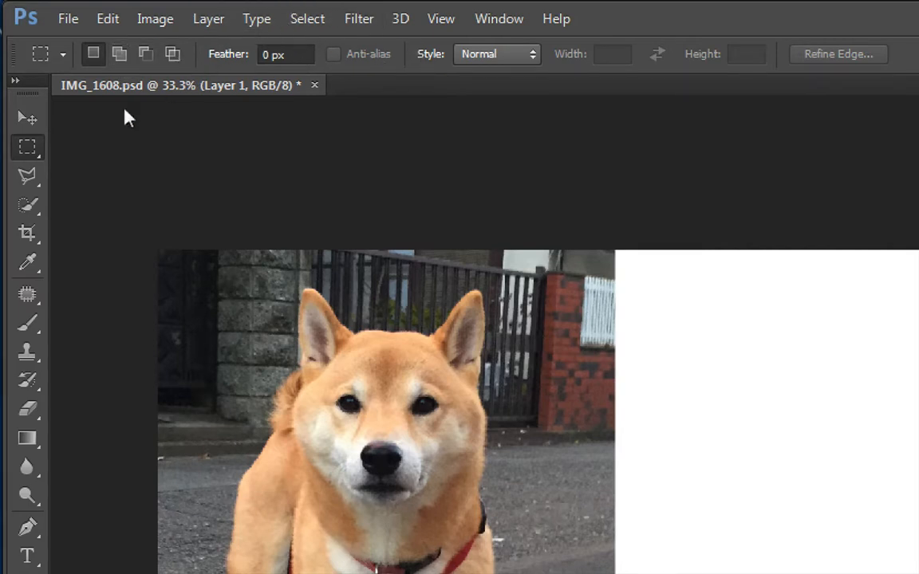
{"action": "left_click", "coordinate": [24, 180]}
{"action": "left_click", "coordinate": [24, 209]}
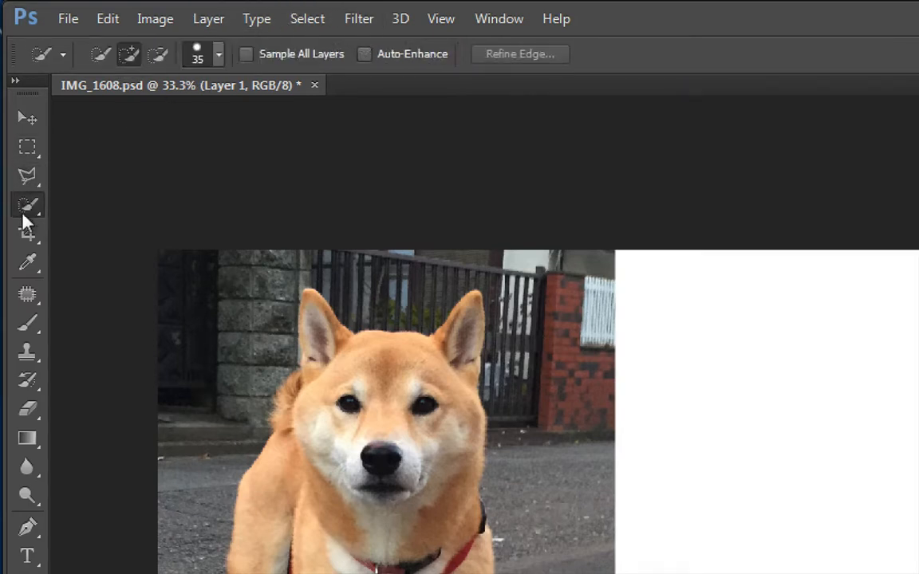
{"action": "left_click", "coordinate": [27, 234]}
{"action": "left_click", "coordinate": [29, 260]}
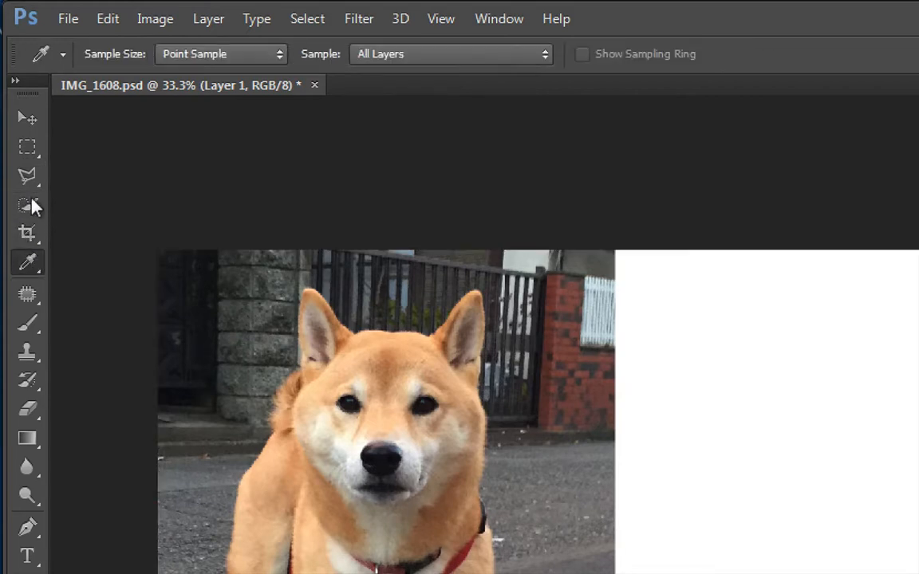
Select a rectangular area around the dog's head on Layer 1 and copy it to a new layer
{"action": "left_click", "coordinate": [24, 148]}
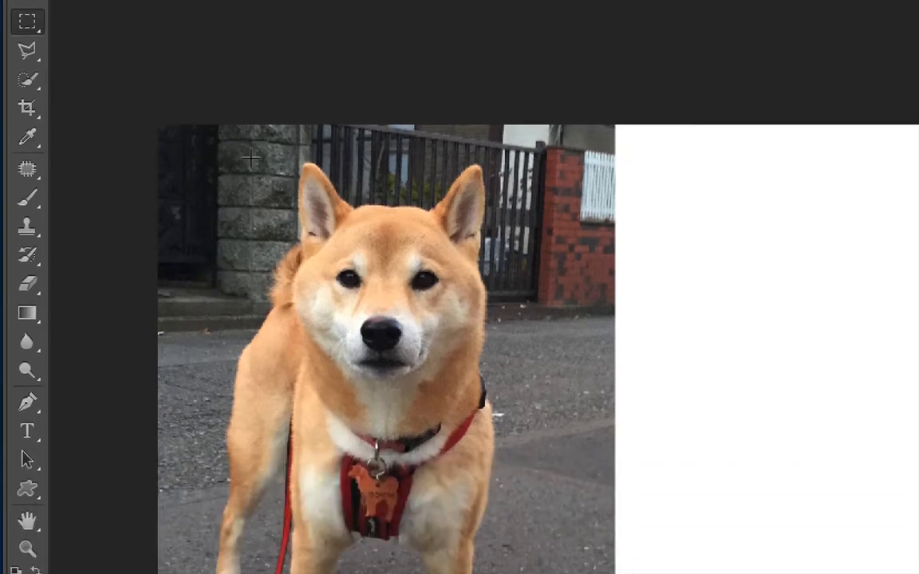
{"action": "left_click_drag", "start_coordinate": [250, 149], "coordinate": [523, 405]}
{"action": "right_click", "coordinate": [381, 315]}
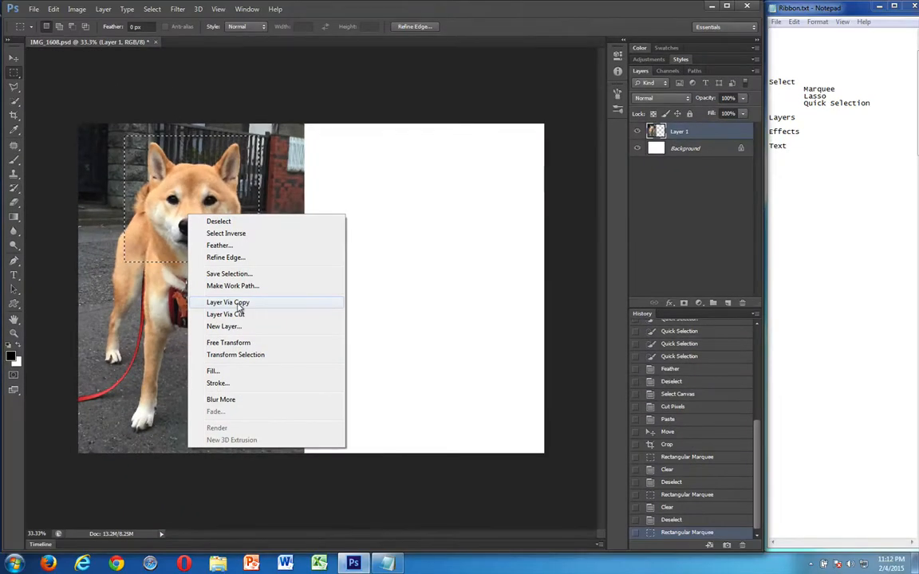
{"action": "left_click", "coordinate": [237, 305]}
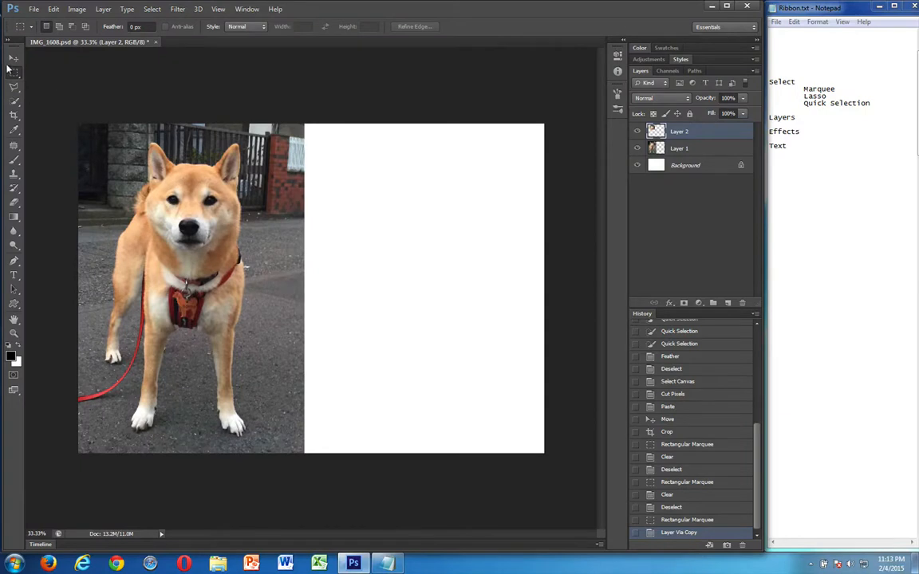
Try moving the copied dog's head onto the white half of the canvas, and undo the move
{"action": "left_click", "coordinate": [13, 59]}
{"action": "left_click_drag", "start_coordinate": [210, 212], "coordinate": [435, 277]}
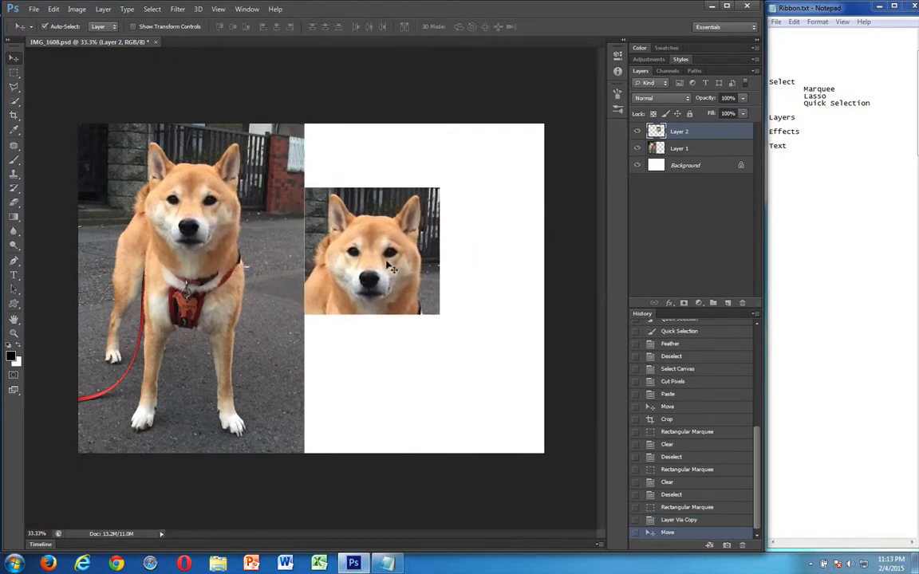
{"action": "key", "text": "ctrl+z"}
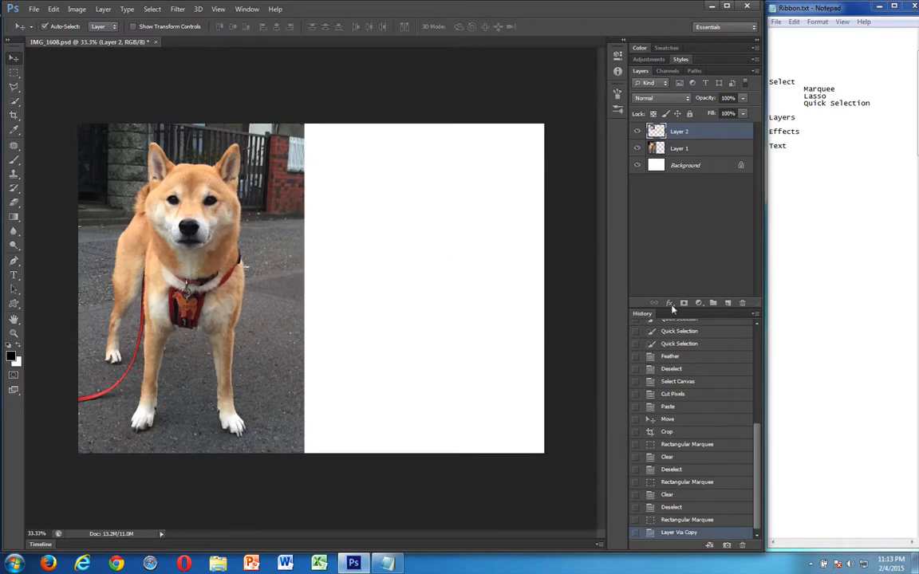
Revert the image to the rectangular selection around the dog's head on Layer 1 and copy the selected area
{"action": "left_click", "coordinate": [677, 519]}
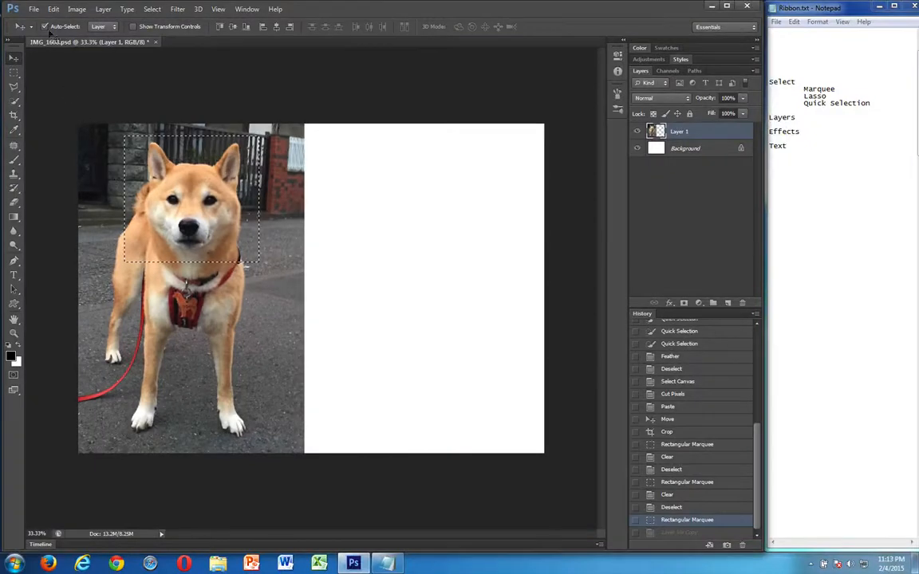
{"action": "left_click", "coordinate": [46, 9]}
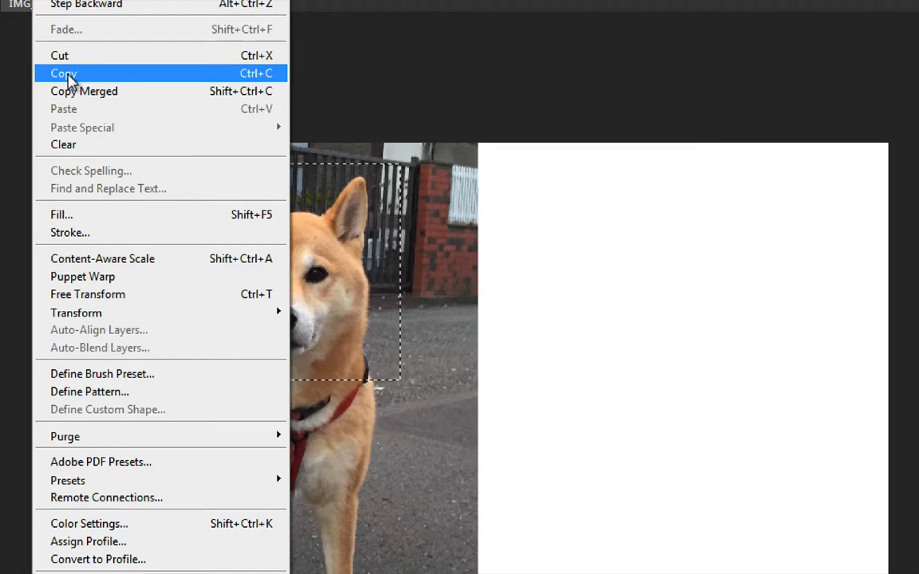
{"action": "left_click", "coordinate": [67, 77]}
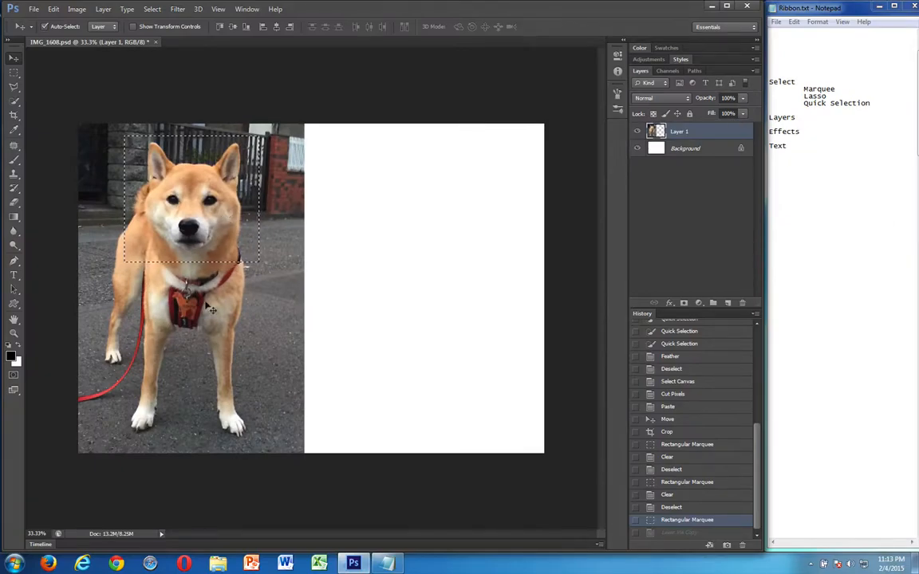
Paste the copied rectangular head as a new layer and move it onto the upper part of the white half
{"action": "left_click", "coordinate": [7, 73]}
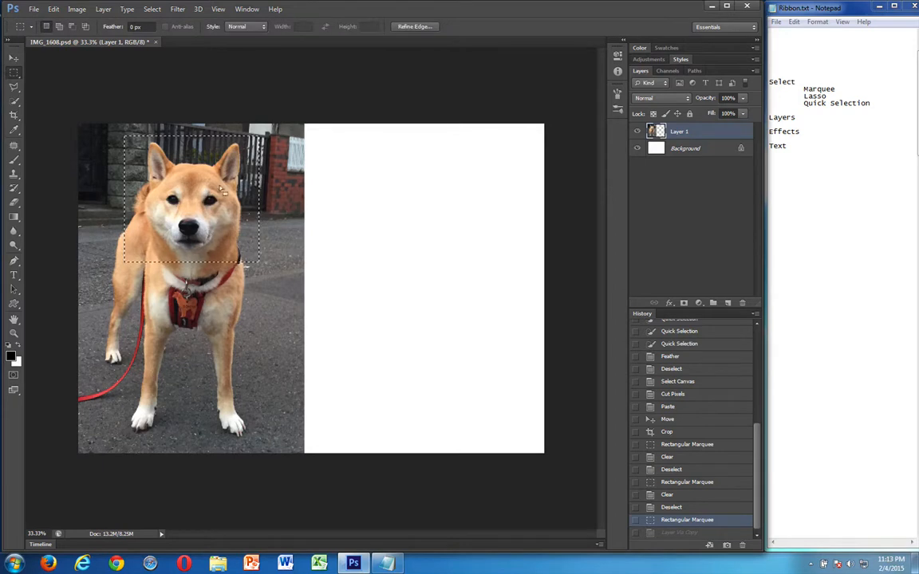
{"action": "left_click", "coordinate": [245, 267]}
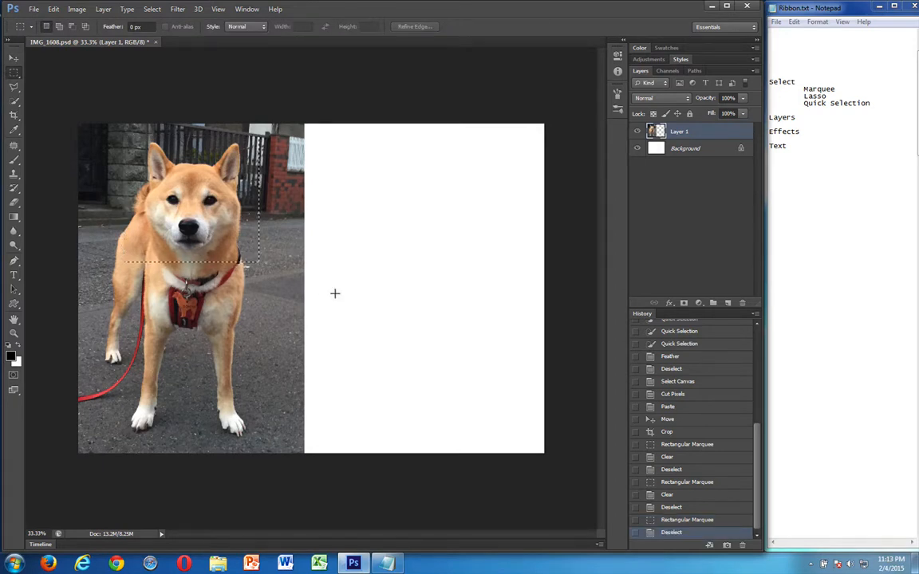
{"action": "key", "text": "ctrl+v"}
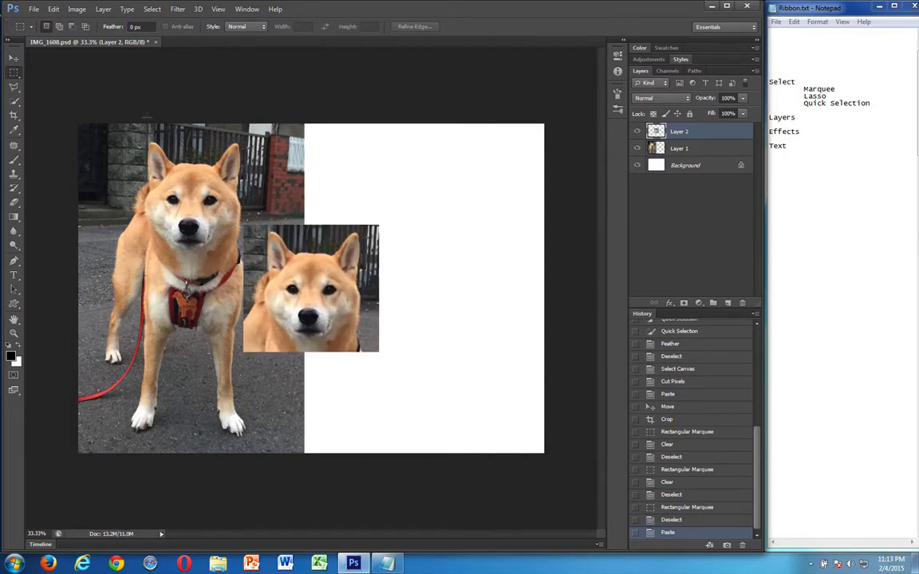
{"action": "left_click", "coordinate": [12, 60]}
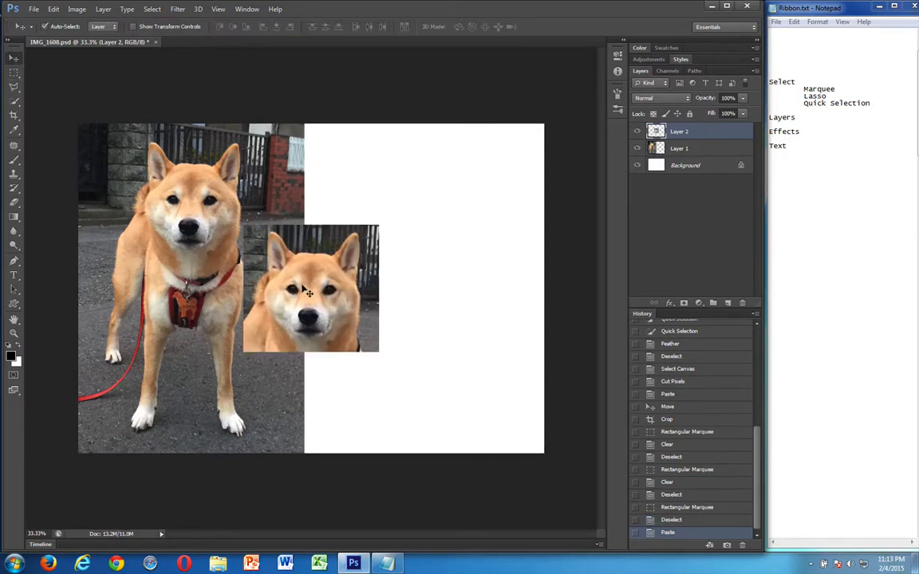
{"action": "left_click_drag", "start_coordinate": [306, 294], "coordinate": [435, 222]}
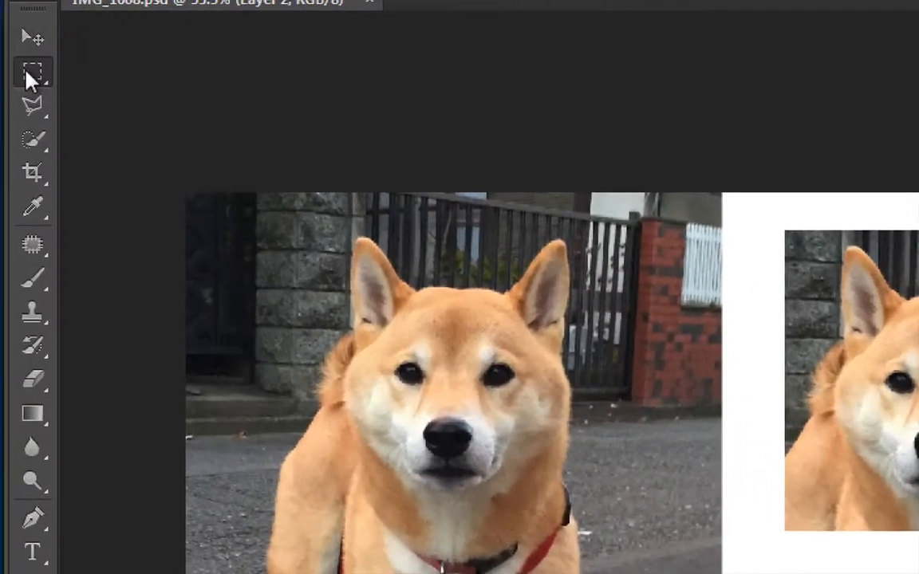
Choose the Elliptical Marquee tool and set its feather to 0 px
{"action": "left_click", "coordinate": [15, 74]}
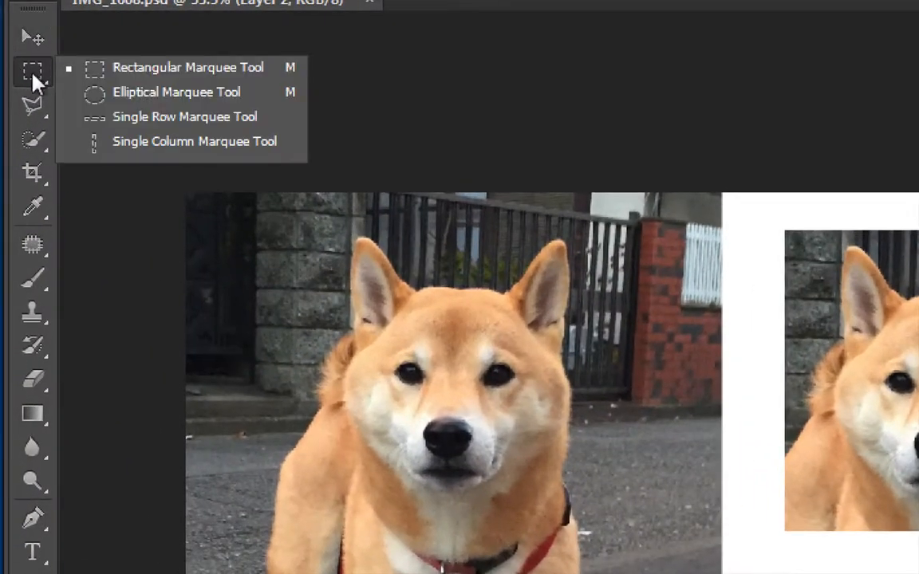
{"action": "left_click", "coordinate": [105, 90]}
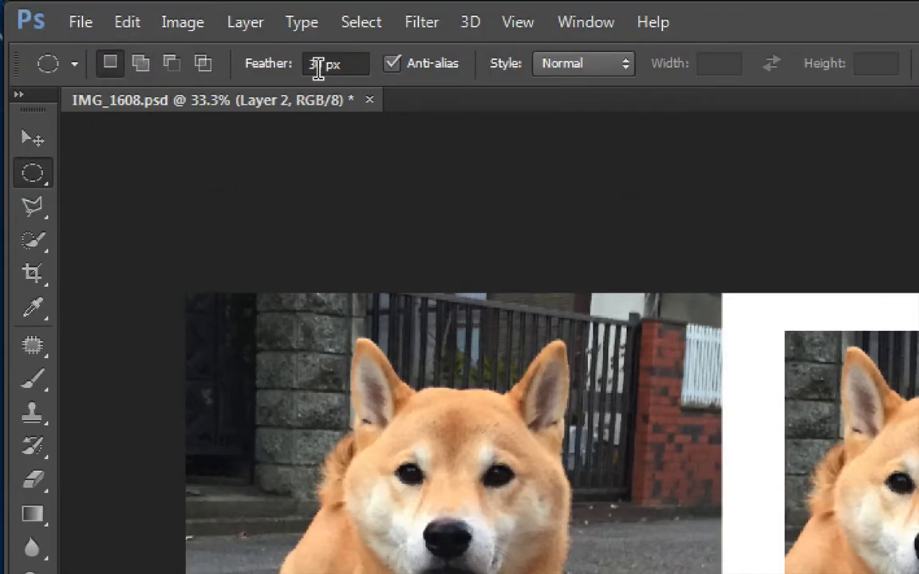
{"action": "left_click", "coordinate": [317, 65]}
{"action": "key", "text": "BackSpace"}
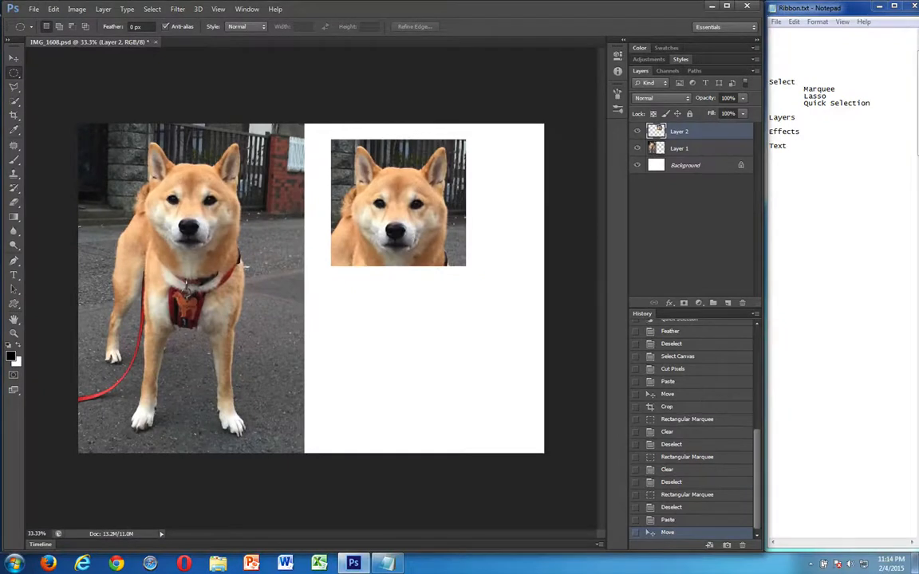
Try a circular selection around the dog's head in the original photo, reposition it and clear it
{"action": "left_click_drag", "start_coordinate": [119, 129], "coordinate": [258, 266]}
{"action": "left_click_drag", "start_coordinate": [197, 236], "coordinate": [201, 225]}
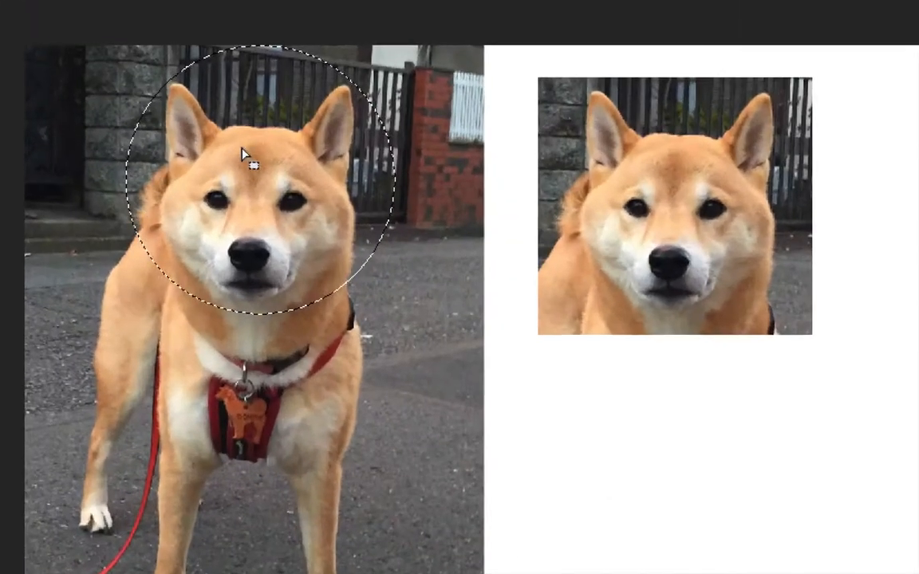
{"action": "mouse_move", "coordinate": [264, 185]}
{"action": "left_mouse_down"}
{"action": "mouse_move", "coordinate": [238, 230]}
{"action": "mouse_move", "coordinate": [270, 174]}
{"action": "left_mouse_up"}
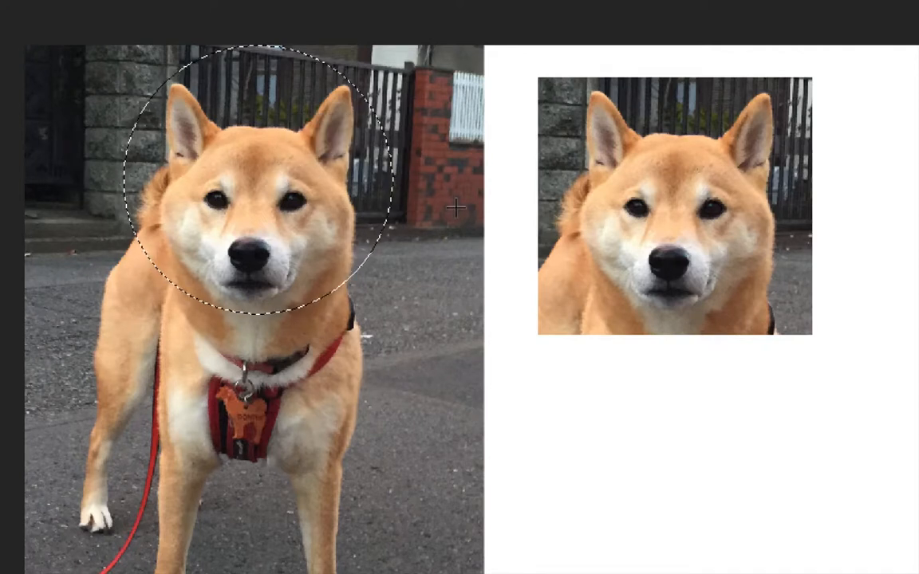
{"action": "key", "text": "ctrl+d"}
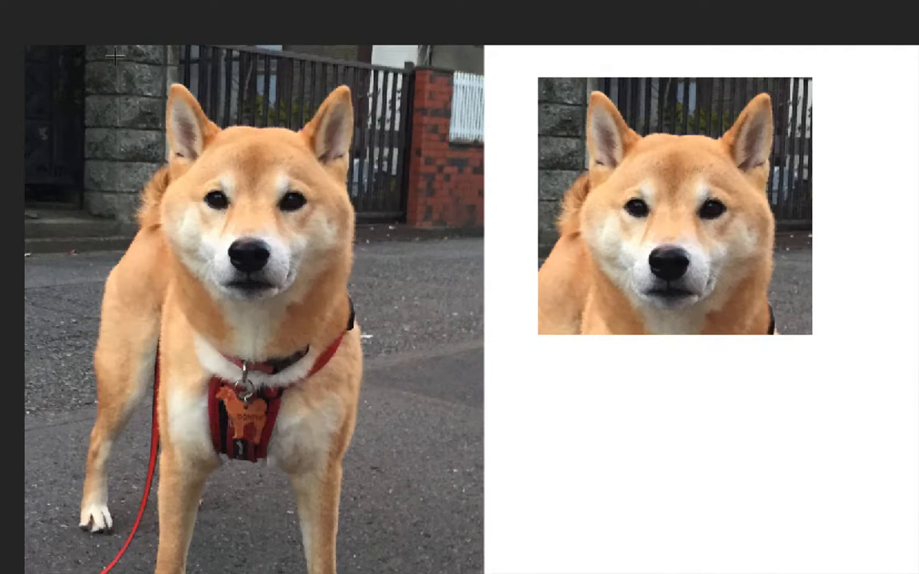
Draw a circular selection around the dog's head in the original photo and centre it on the head
{"action": "left_click_drag", "start_coordinate": [116, 60], "coordinate": [391, 330]}
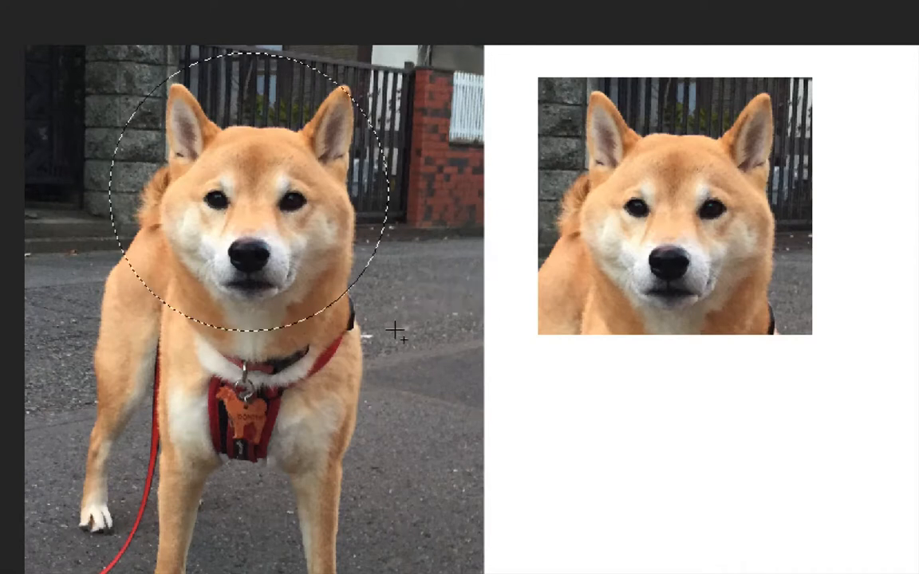
{"action": "left_click_drag", "start_coordinate": [285, 254], "coordinate": [297, 252]}
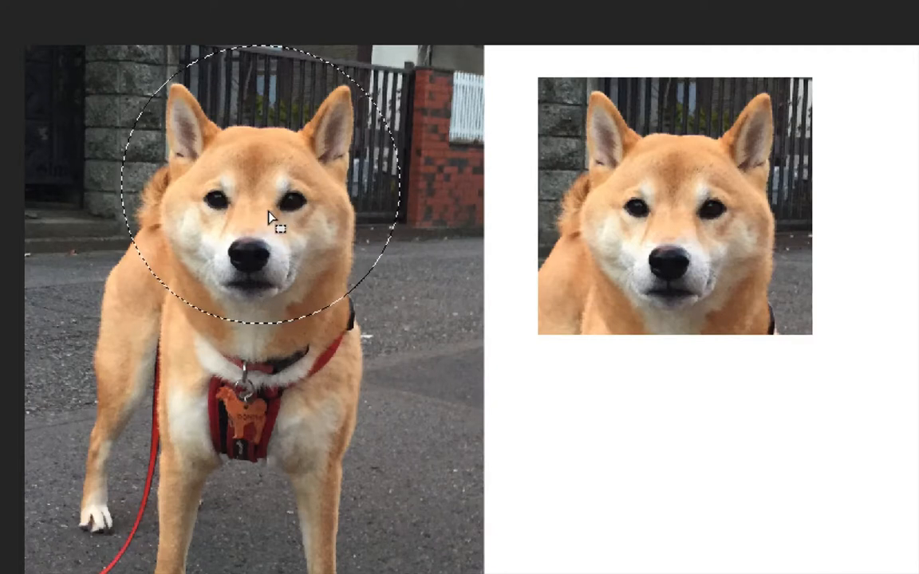
{"action": "left_click_drag", "start_coordinate": [269, 217], "coordinate": [264, 222]}
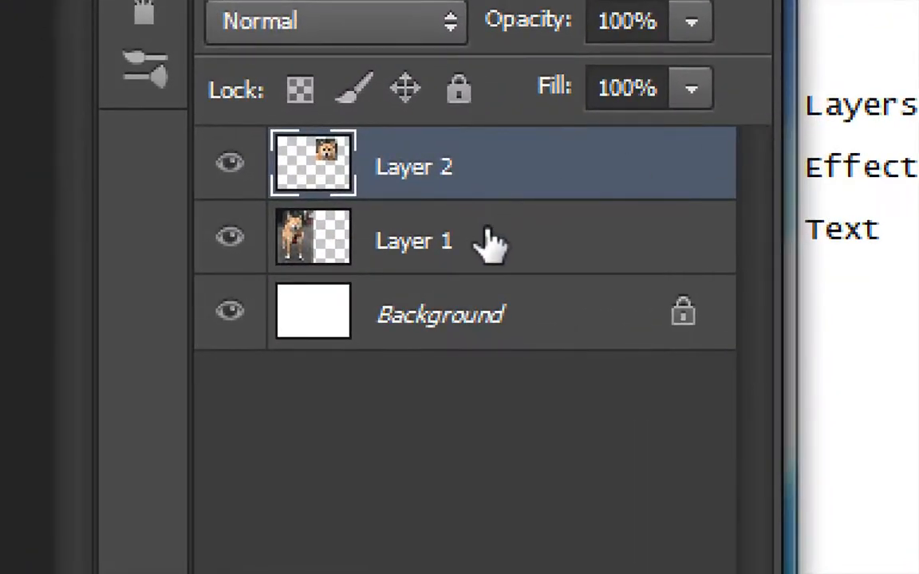
Copy the circular selection from Layer 1 and paste it as a new layer
{"action": "left_click", "coordinate": [490, 243]}
{"action": "left_click", "coordinate": [488, 311]}
{"action": "left_click", "coordinate": [486, 185]}
{"action": "left_click", "coordinate": [415, 238]}
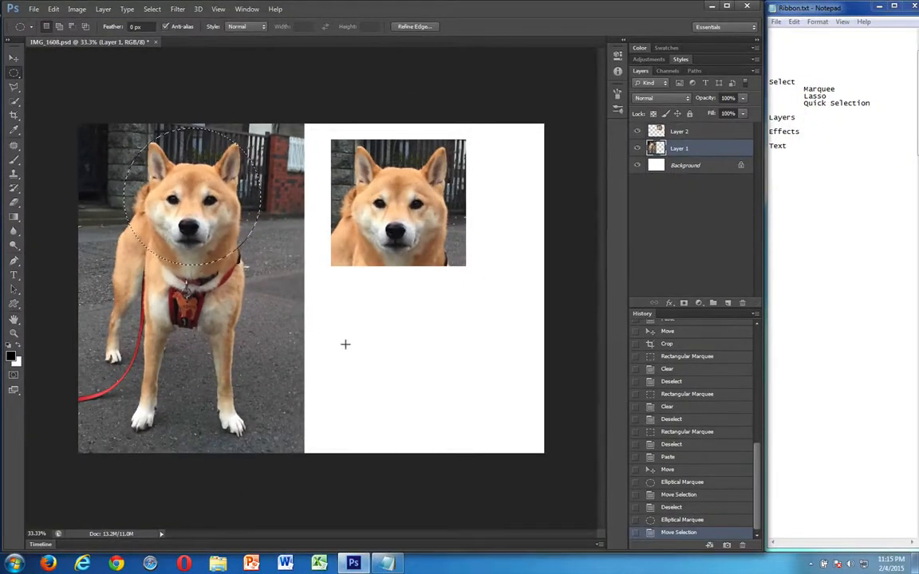
{"action": "key", "text": "ctrl+d"}
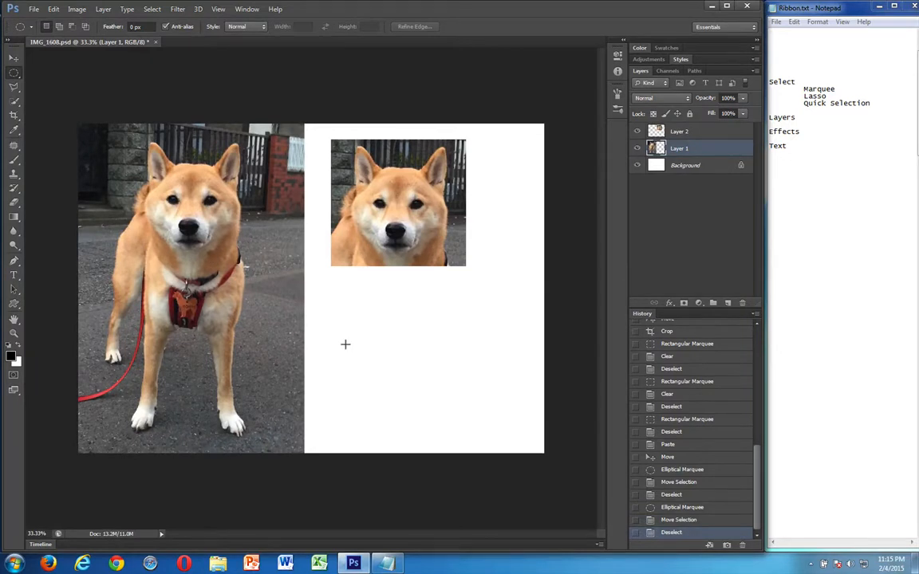
{"action": "key", "text": "ctrl+v"}
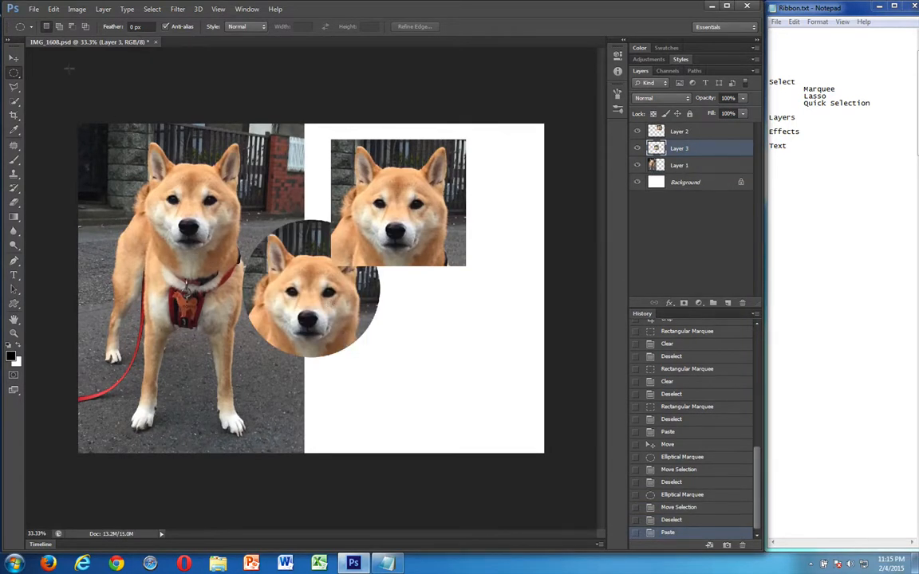
Move the pasted circular head onto the white half so it overlaps the lower corner of the rectangular copy
{"action": "left_click", "coordinate": [12, 58]}
{"action": "left_click_drag", "start_coordinate": [305, 297], "coordinate": [426, 310]}
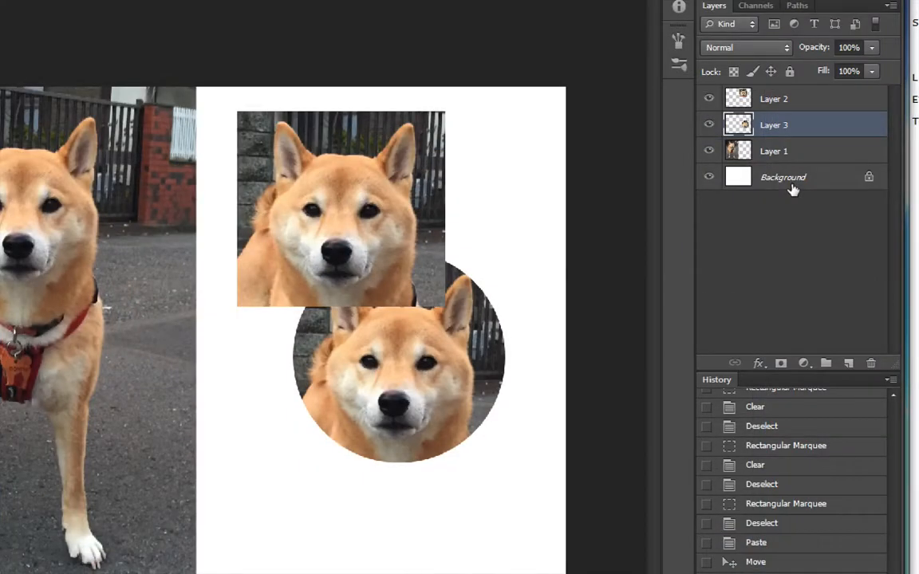
{"action": "left_click_drag", "start_coordinate": [448, 363], "coordinate": [473, 350]}
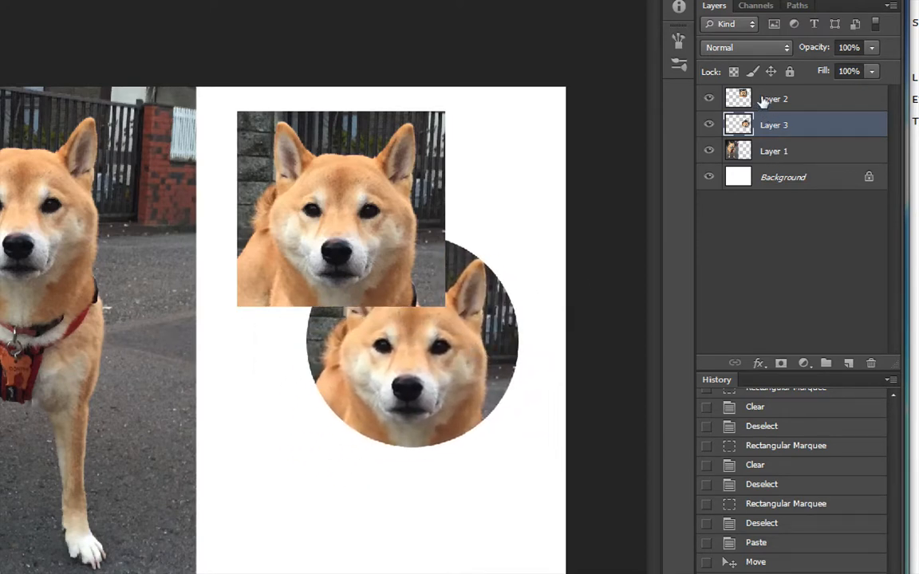
Place Layer 3 above Layer 2 and shift the circular head up so it covers more of the rectangular one
{"action": "left_click", "coordinate": [764, 100]}
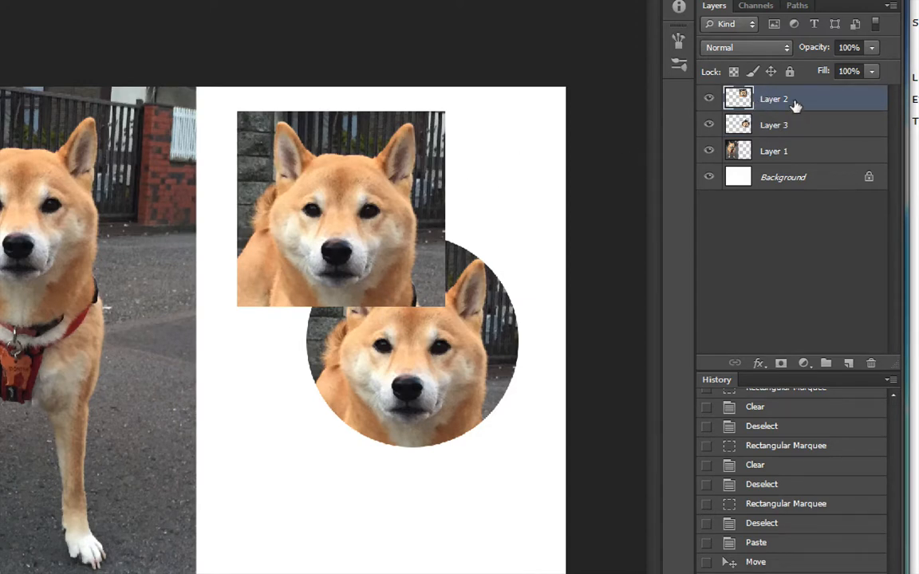
{"action": "left_click", "coordinate": [786, 125]}
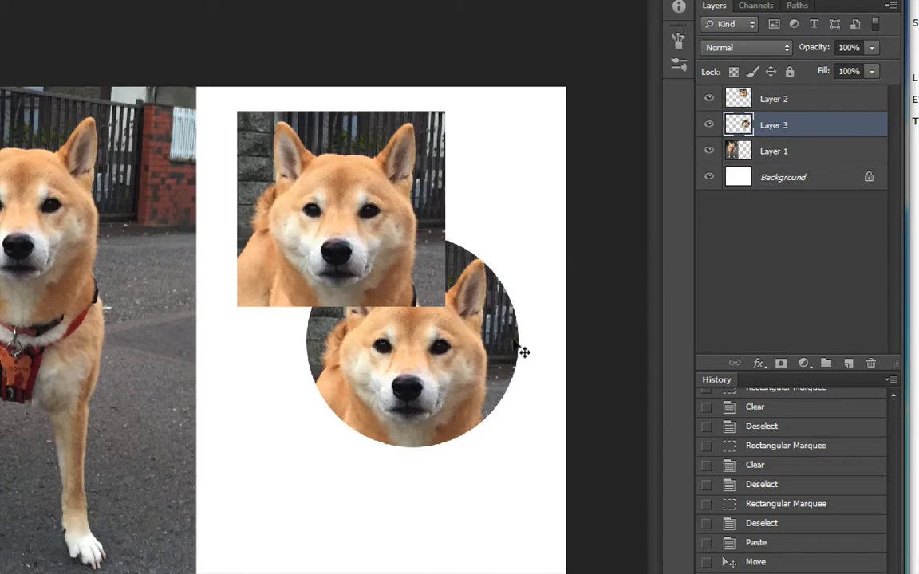
{"action": "mouse_move", "coordinate": [465, 380]}
{"action": "left_mouse_down"}
{"action": "mouse_move", "coordinate": [459, 394]}
{"action": "mouse_move", "coordinate": [440, 394]}
{"action": "mouse_move", "coordinate": [463, 386]}
{"action": "left_mouse_up"}
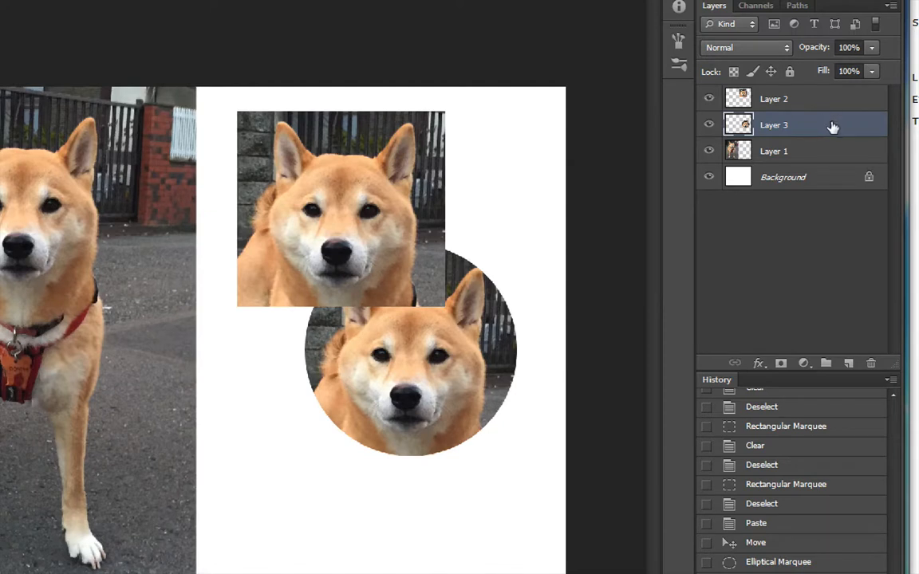
{"action": "left_click_drag", "start_coordinate": [832, 127], "coordinate": [832, 101]}
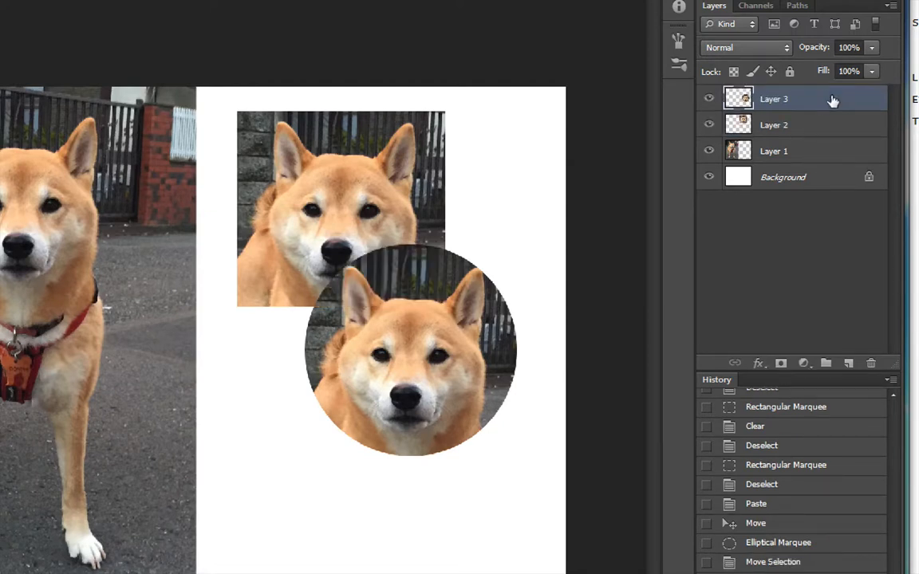
{"action": "left_click_drag", "start_coordinate": [425, 389], "coordinate": [428, 357]}
{"action": "key", "text": "ctrl+d"}
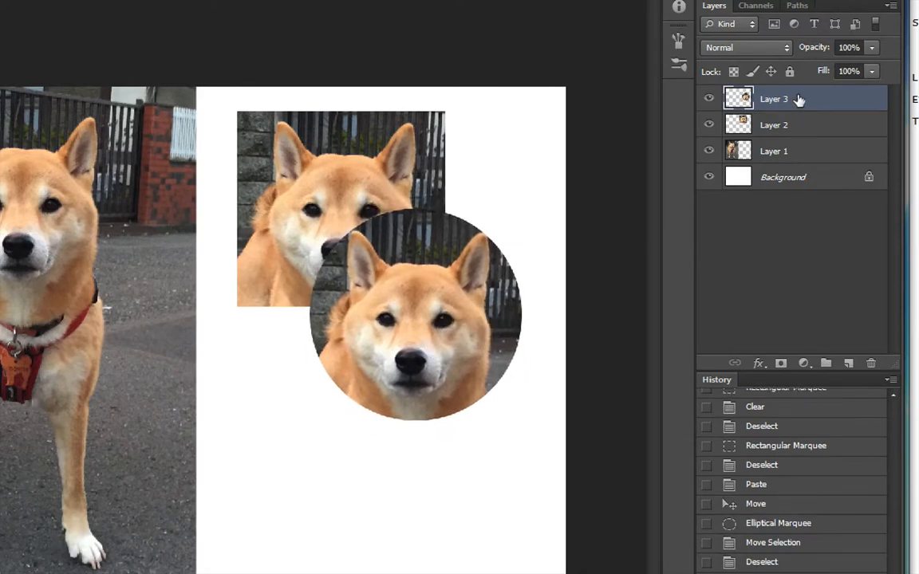
{"action": "mouse_move", "coordinate": [800, 96]}
{"action": "left_mouse_down"}
{"action": "mouse_move", "coordinate": [795, 141]}
{"action": "mouse_move", "coordinate": [806, 99]}
{"action": "left_mouse_up"}
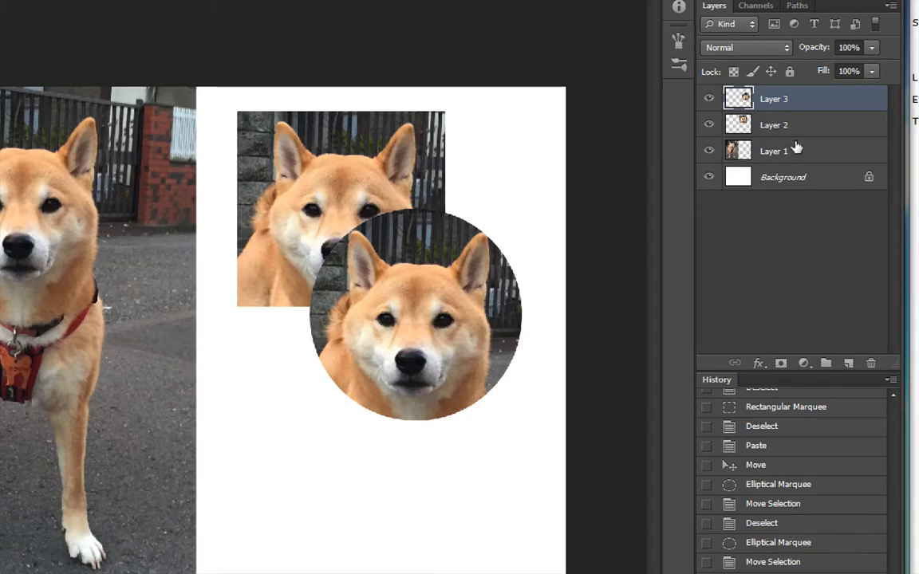
Merge Layer 3 down into Layer 2 and move the combined heads slightly down and to the right
{"action": "right_click", "coordinate": [804, 99]}
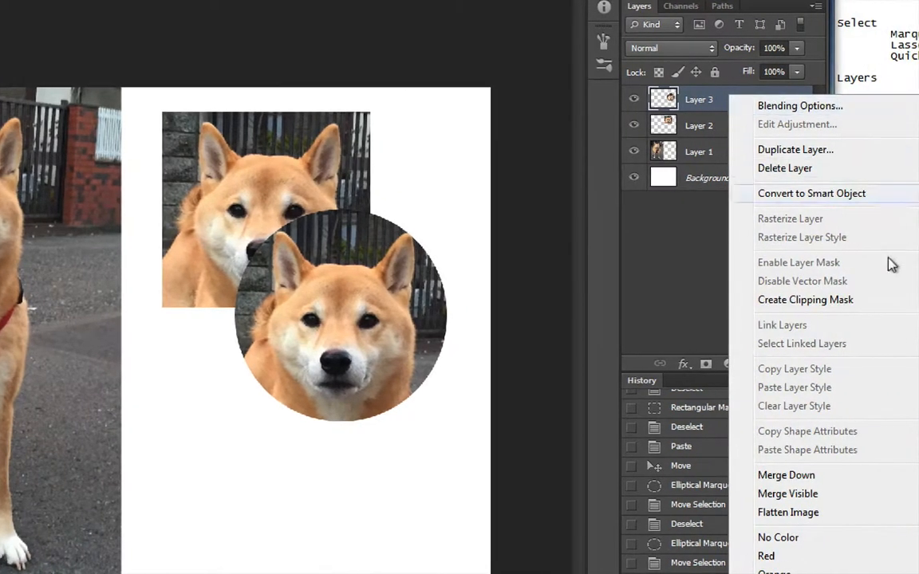
{"action": "left_click", "coordinate": [814, 477]}
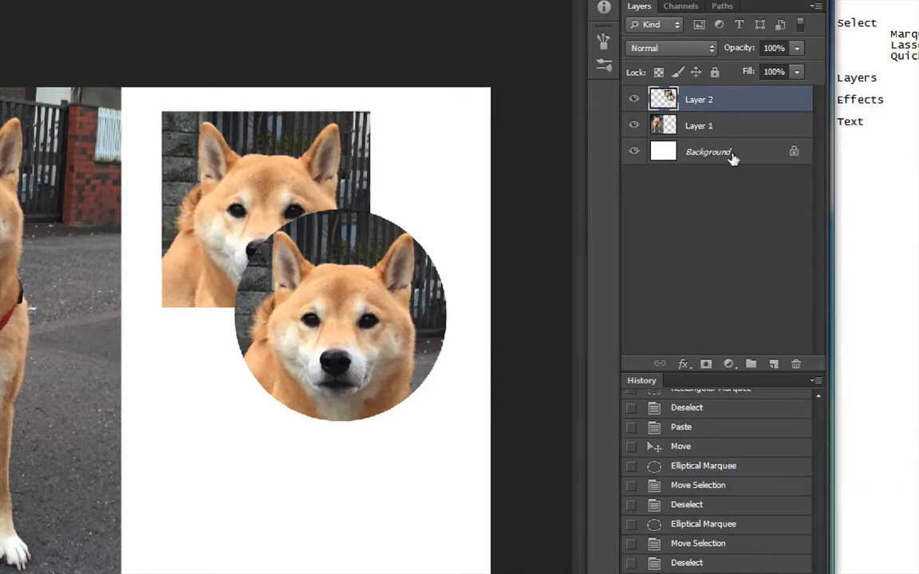
{"action": "left_click_drag", "start_coordinate": [322, 240], "coordinate": [358, 274]}
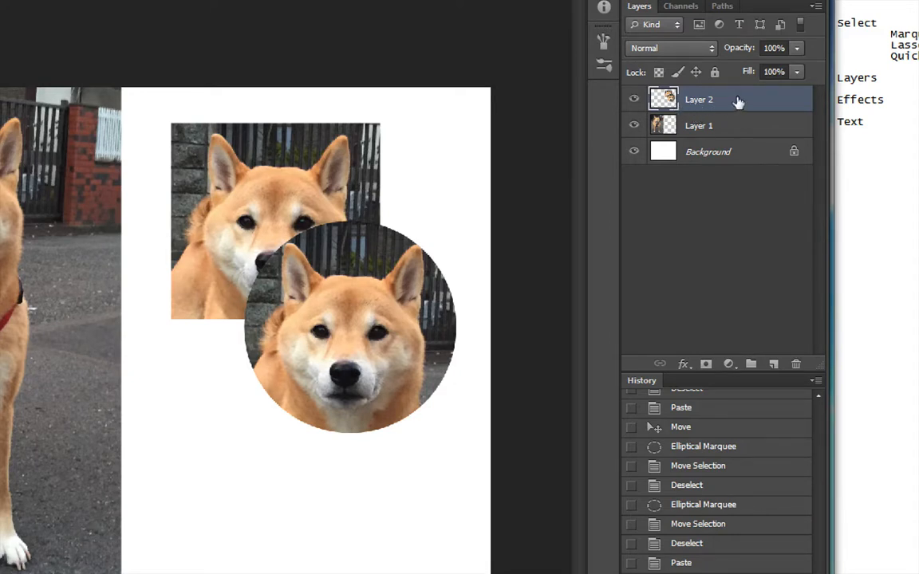
Delete Layer 2 with the merged dog heads
{"action": "left_click", "coordinate": [797, 365]}
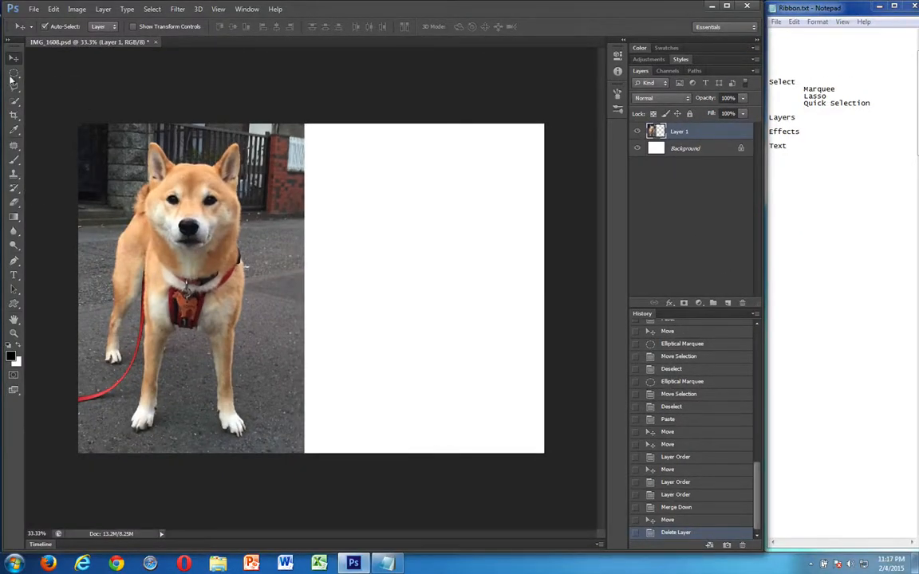
Set the Elliptical Marquee tool's feather to 20 px
{"action": "left_click", "coordinate": [12, 74]}
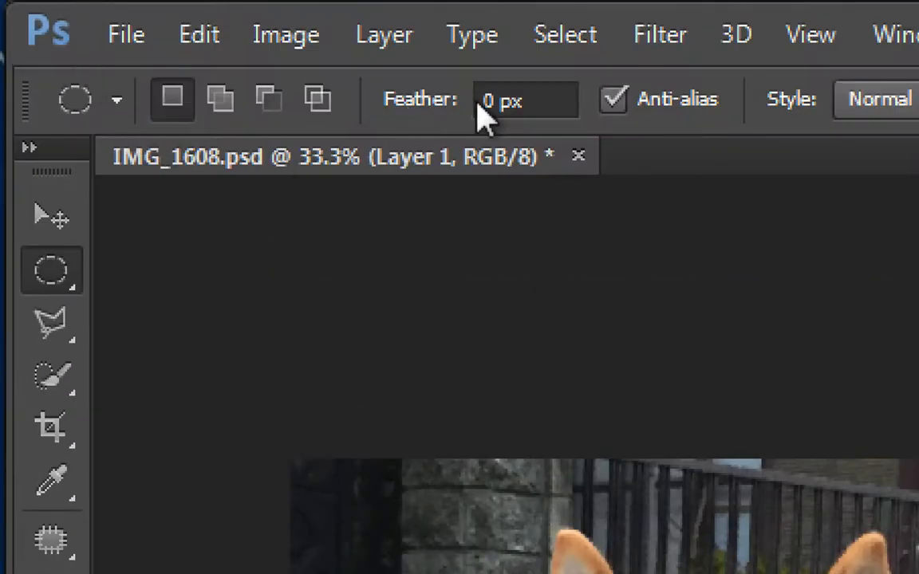
{"action": "left_click", "coordinate": [481, 102]}
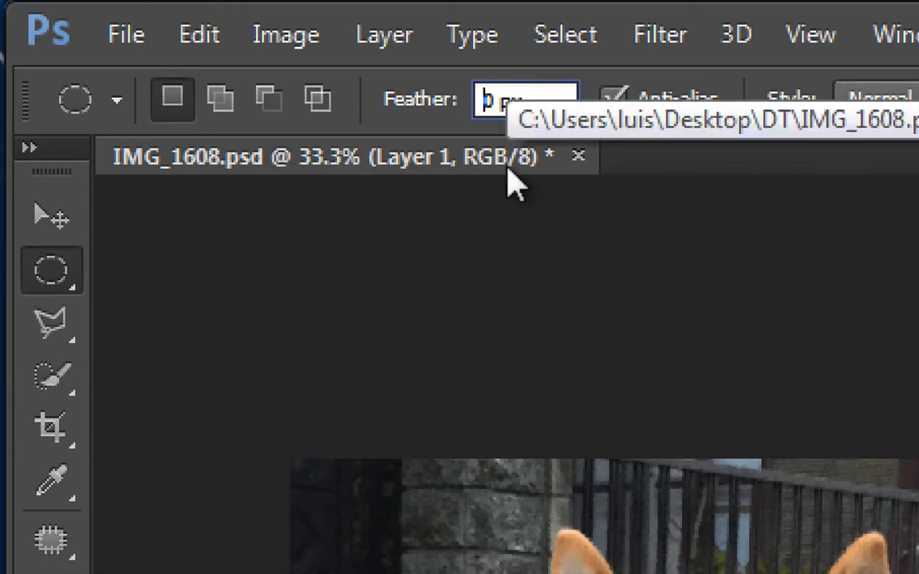
{"action": "type", "text": "2"}
{"action": "key", "text": "Return"}
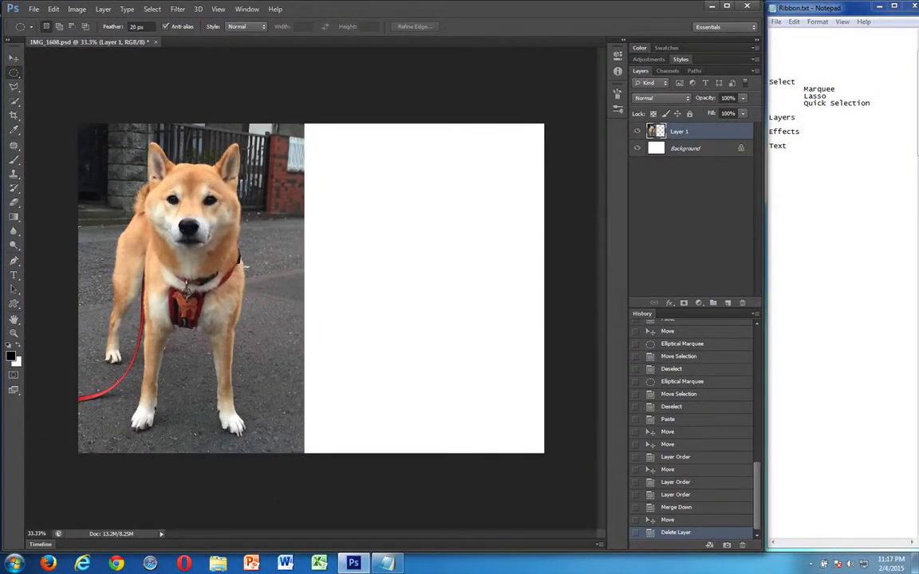
Select the dog's head with the feathered Elliptical Marquee, paste it as a new layer and move the copy onto the white area
{"action": "left_click_drag", "start_coordinate": [115, 131], "coordinate": [258, 276]}
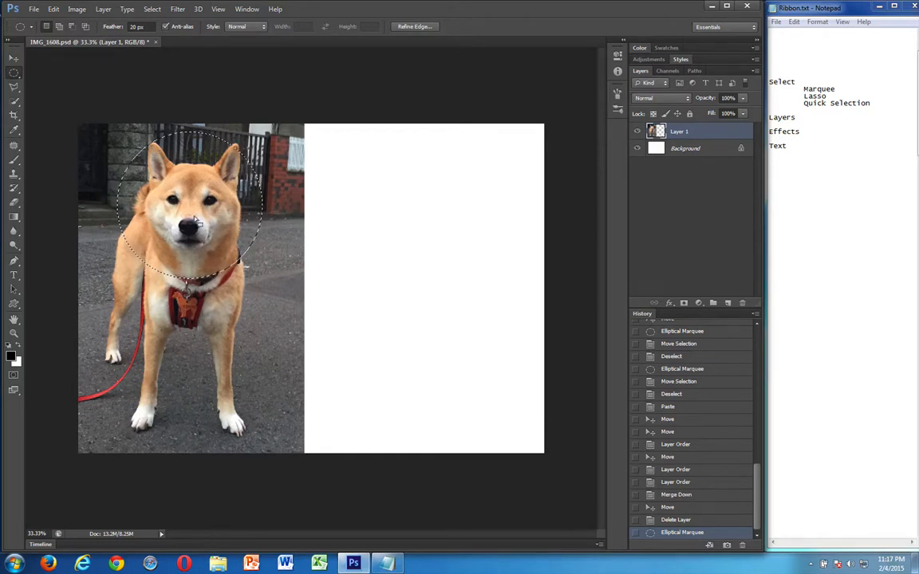
{"action": "left_click", "coordinate": [391, 227]}
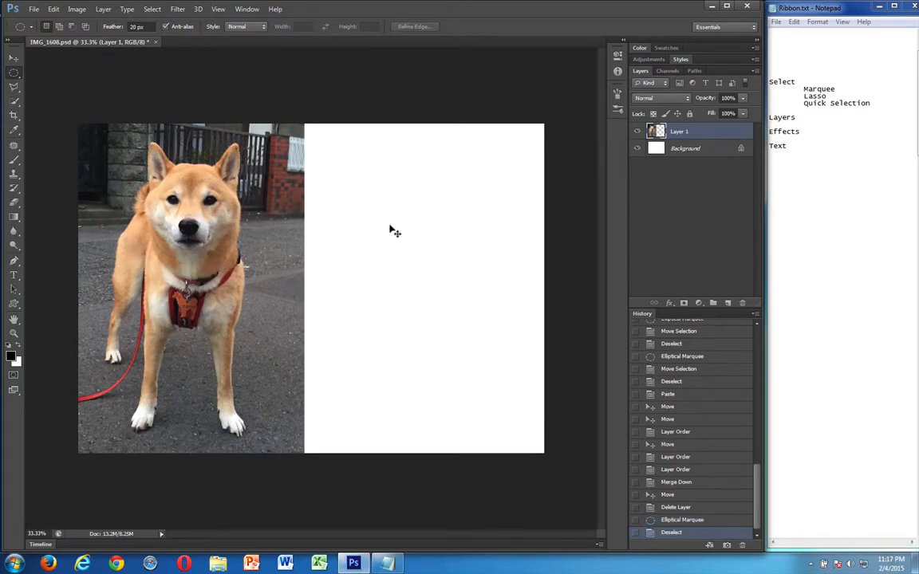
{"action": "key", "text": "ctrl+v"}
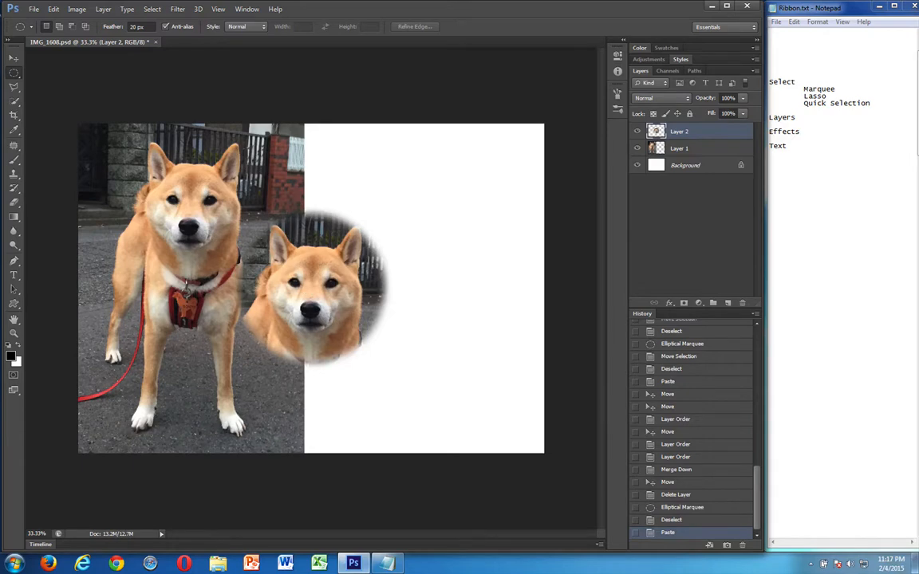
{"action": "left_click", "coordinate": [10, 58]}
{"action": "left_click_drag", "start_coordinate": [327, 304], "coordinate": [432, 260]}
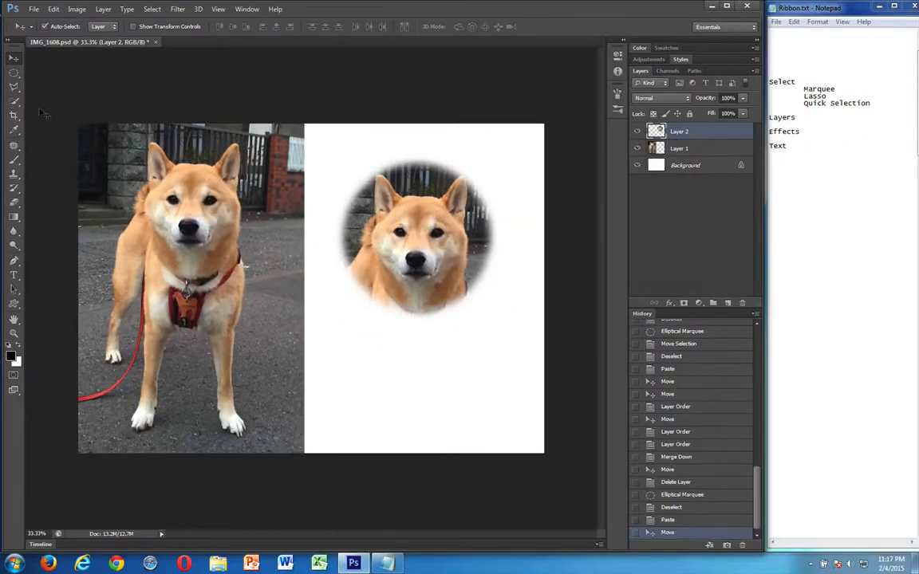
Delete Layer 2 with the feathered circular head
{"action": "left_click", "coordinate": [9, 73]}
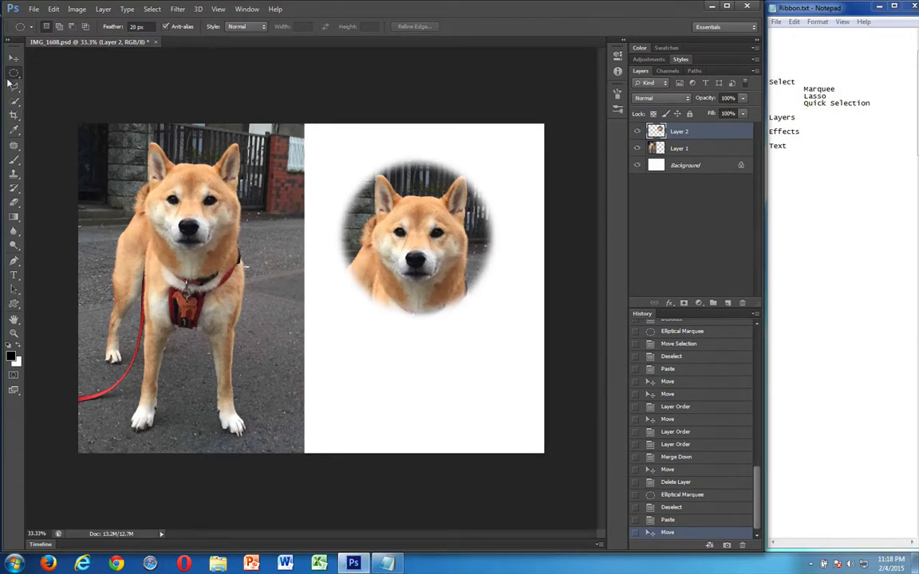
{"action": "left_click", "coordinate": [741, 304]}
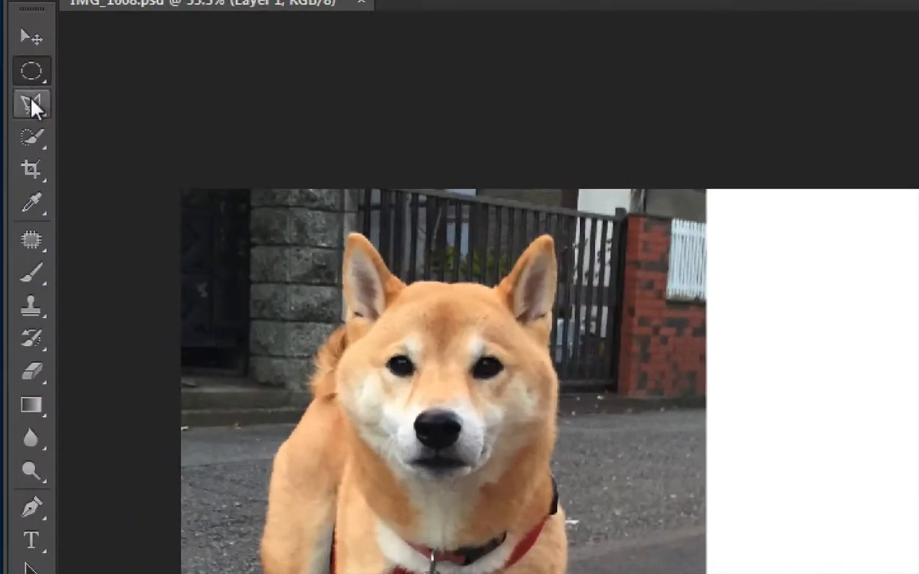
Outline the dog's head freehand with the Lasso tool, paste it as a new layer and move the copy onto the white area
{"action": "left_click", "coordinate": [32, 106]}
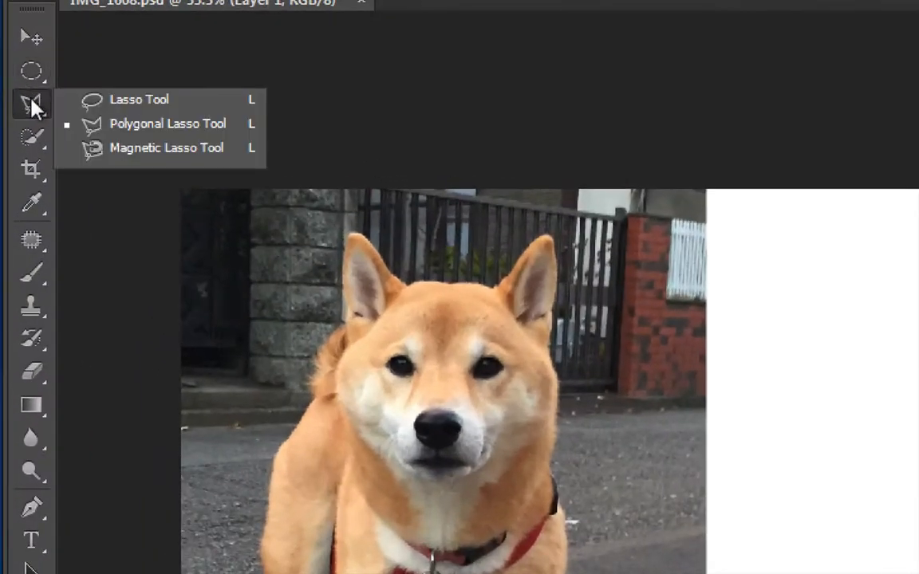
{"action": "left_click", "coordinate": [104, 102]}
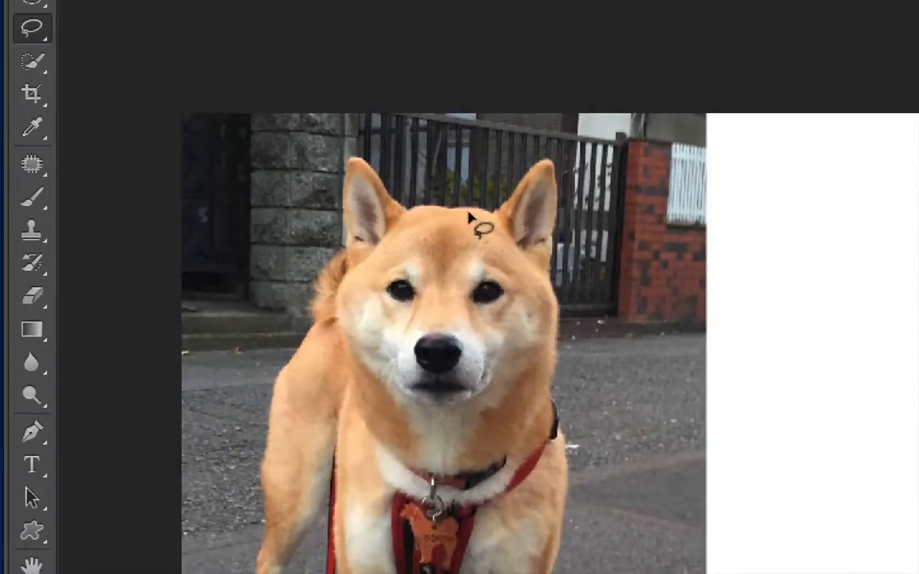
{"action": "mouse_move", "coordinate": [445, 211]}
{"action": "left_mouse_down"}
{"action": "mouse_move", "coordinate": [400, 180]}
{"action": "mouse_move", "coordinate": [371, 144]}
{"action": "mouse_move", "coordinate": [338, 140]}
{"action": "mouse_move", "coordinate": [322, 190]}
{"action": "mouse_move", "coordinate": [318, 299]}
{"action": "mouse_move", "coordinate": [330, 373]}
{"action": "mouse_move", "coordinate": [415, 443]}
{"action": "mouse_move", "coordinate": [486, 427]}
{"action": "mouse_move", "coordinate": [556, 353]}
{"action": "mouse_move", "coordinate": [574, 317]}
{"action": "mouse_move", "coordinate": [582, 176]}
{"action": "mouse_move", "coordinate": [572, 145]}
{"action": "mouse_move", "coordinate": [531, 140]}
{"action": "mouse_move", "coordinate": [441, 192]}
{"action": "left_mouse_up"}
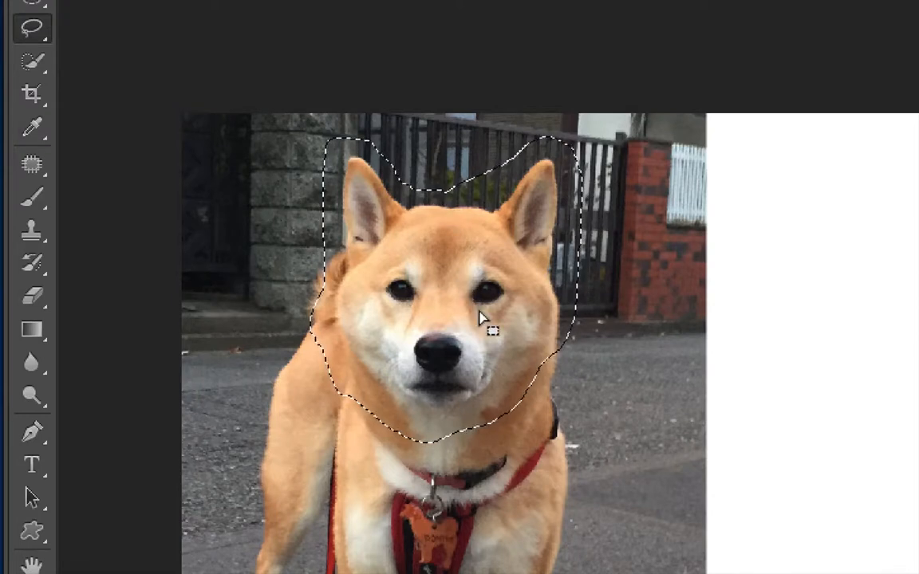
{"action": "key", "text": "ctrl+d"}
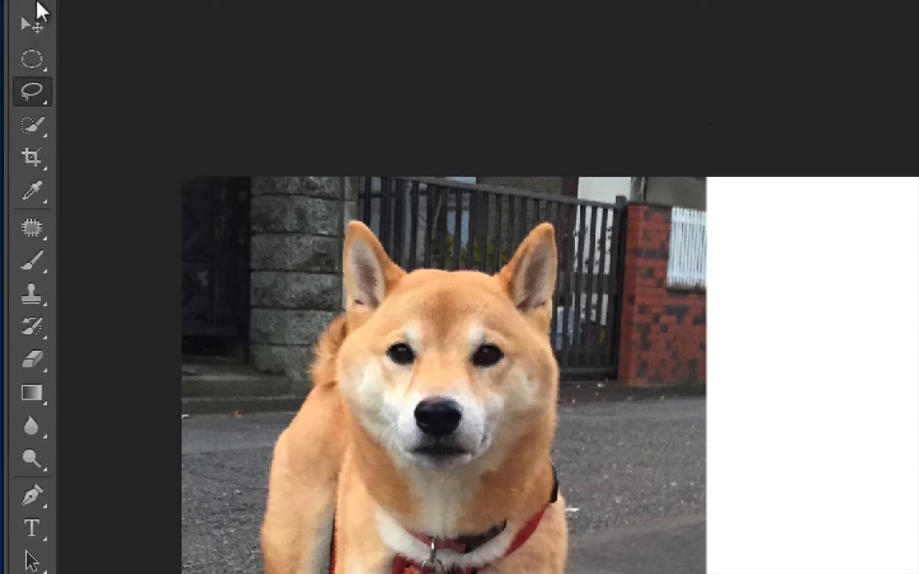
{"action": "left_click", "coordinate": [29, 49]}
{"action": "left_click_drag", "start_coordinate": [554, 401], "coordinate": [778, 411]}
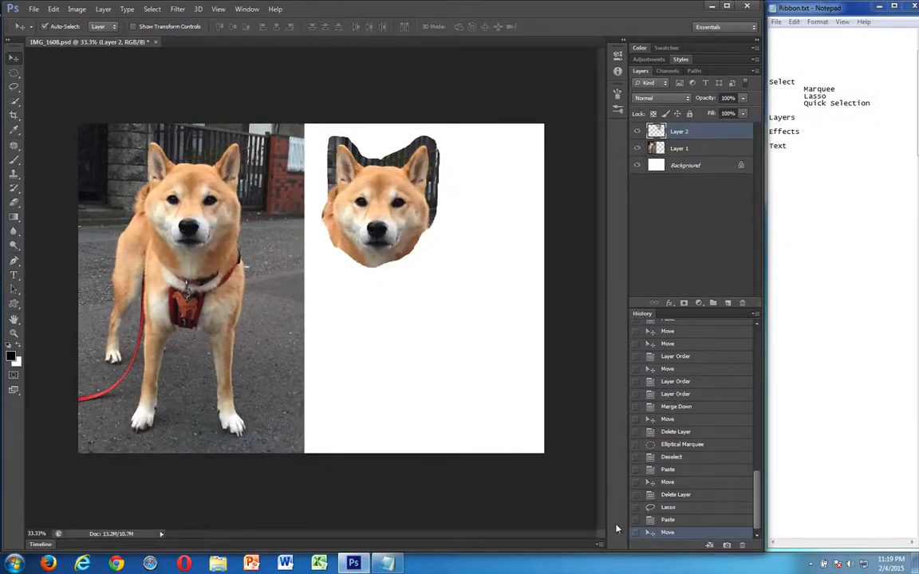
Delete Layer 2 with the freehand-lassoed head, keeping the Move state in the history
{"action": "left_click", "coordinate": [742, 544]}
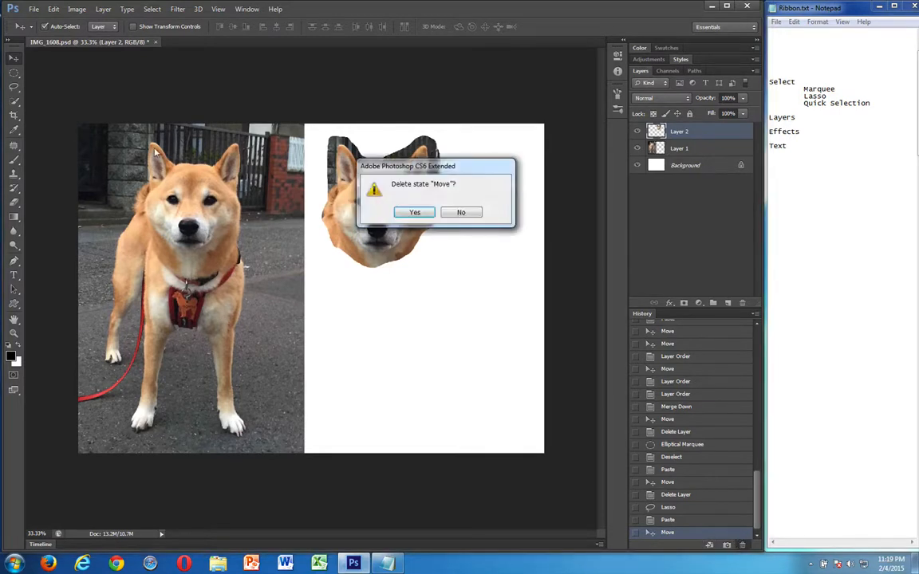
{"action": "left_click", "coordinate": [450, 214]}
{"action": "left_click", "coordinate": [741, 304]}
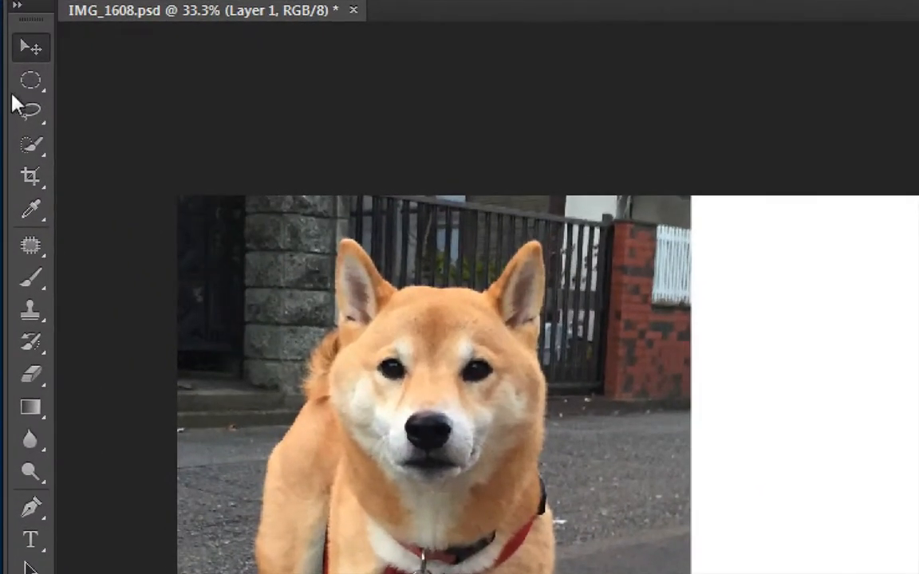
Set the Lasso tool's feather to 3 px
{"action": "left_click", "coordinate": [13, 86]}
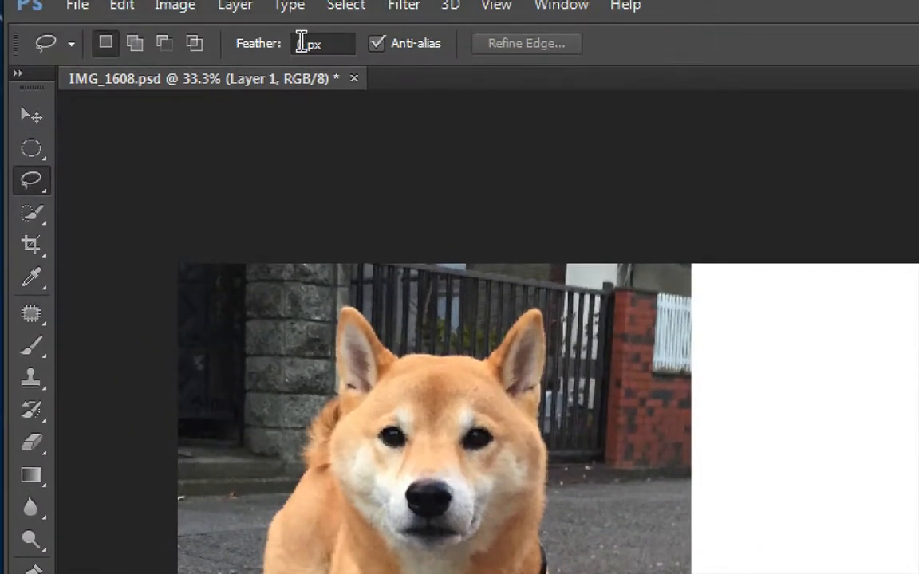
{"action": "left_click", "coordinate": [301, 43]}
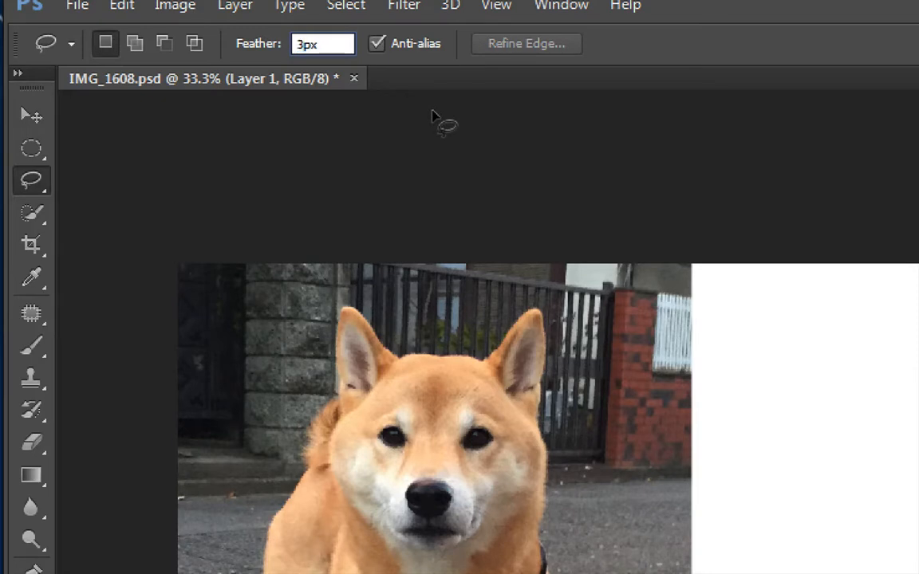
{"action": "key", "text": "Return"}
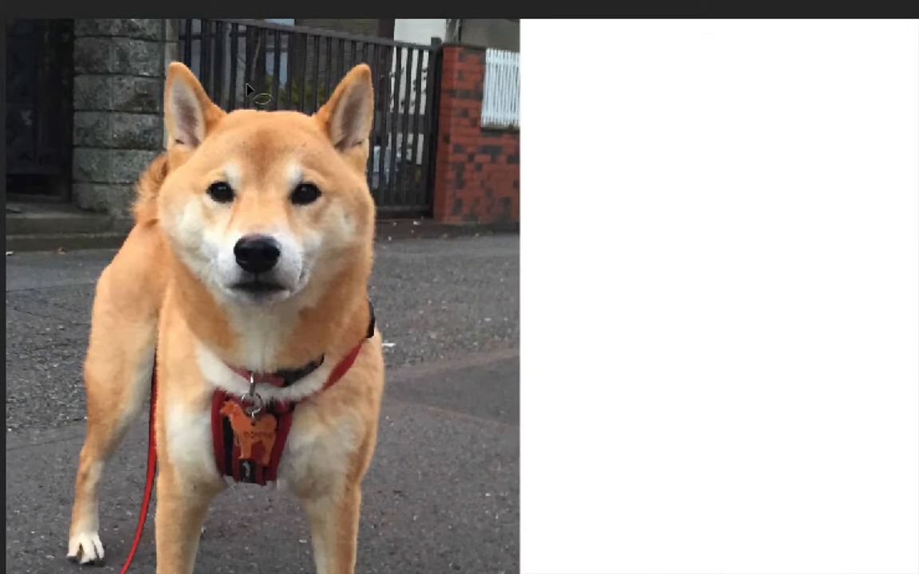
Copy the dog's head with a feathered freehand lasso onto the white area as a new layer, and delete that layer
{"action": "mouse_move", "coordinate": [247, 88]}
{"action": "left_mouse_down"}
{"action": "mouse_move", "coordinate": [175, 37]}
{"action": "mouse_move", "coordinate": [128, 62]}
{"action": "left_mouse_up"}
{"action": "mouse_move", "coordinate": [128, 191]}
{"action": "left_mouse_down"}
{"action": "mouse_move", "coordinate": [163, 273]}
{"action": "mouse_move", "coordinate": [249, 331]}
{"action": "mouse_move", "coordinate": [335, 311]}
{"action": "mouse_move", "coordinate": [363, 265]}
{"action": "mouse_move", "coordinate": [362, 241]}
{"action": "mouse_move", "coordinate": [395, 200]}
{"action": "mouse_move", "coordinate": [407, 99]}
{"action": "mouse_move", "coordinate": [394, 71]}
{"action": "mouse_move", "coordinate": [362, 46]}
{"action": "mouse_move", "coordinate": [309, 56]}
{"action": "mouse_move", "coordinate": [255, 97]}
{"action": "left_mouse_up"}
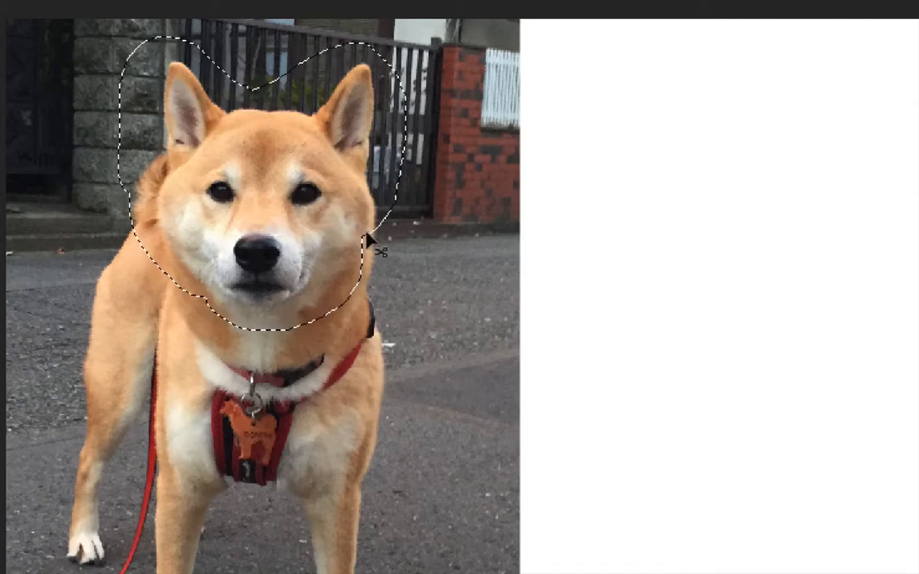
{"action": "key", "text": "ctrl+d"}
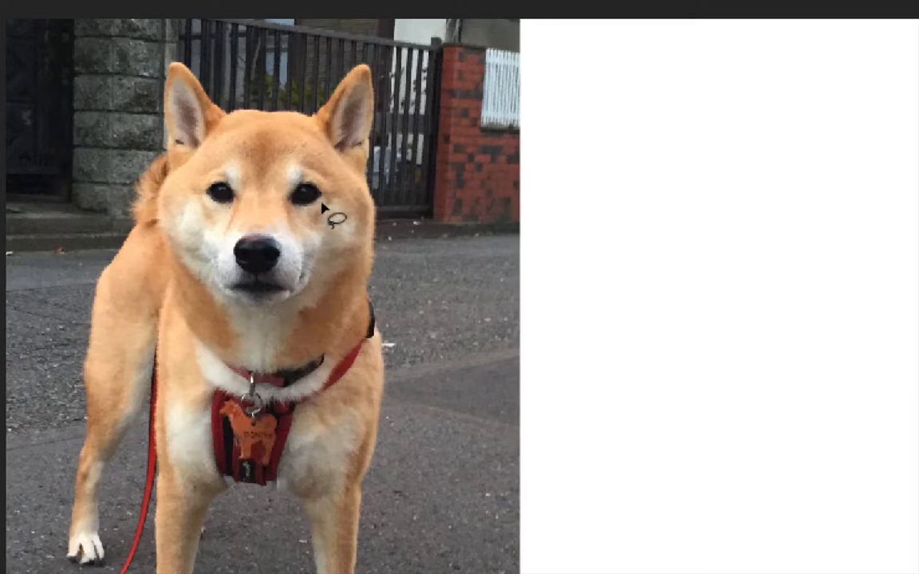
{"action": "mouse_move", "coordinate": [307, 199]}
{"action": "left_mouse_down"}
{"action": "mouse_move", "coordinate": [604, 265]}
{"action": "mouse_move", "coordinate": [796, 250]}
{"action": "mouse_move", "coordinate": [765, 260]}
{"action": "left_mouse_up"}
{"action": "scroll", "coordinate": [885, 382], "scroll_direction": "right", "scroll_amount": 3}
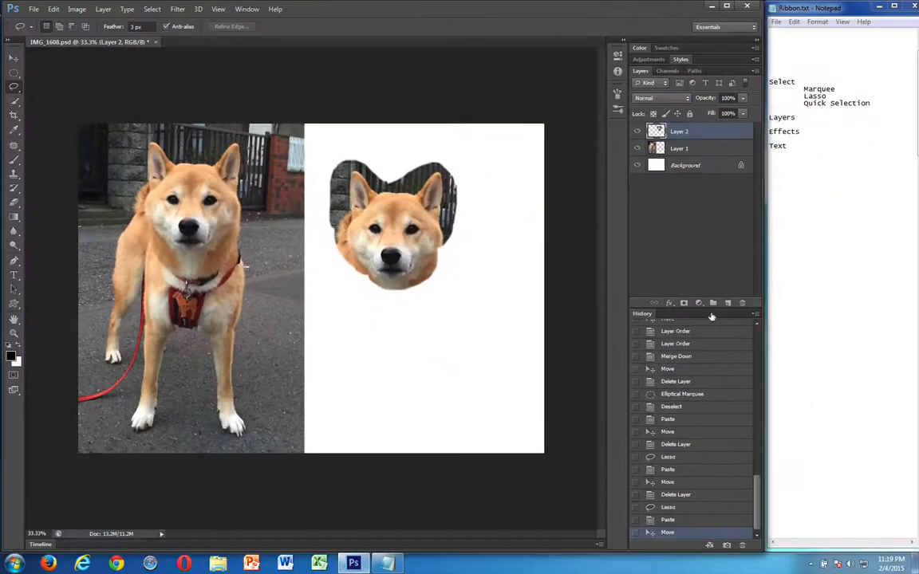
{"action": "left_click_drag", "start_coordinate": [740, 303], "coordinate": [742, 303]}
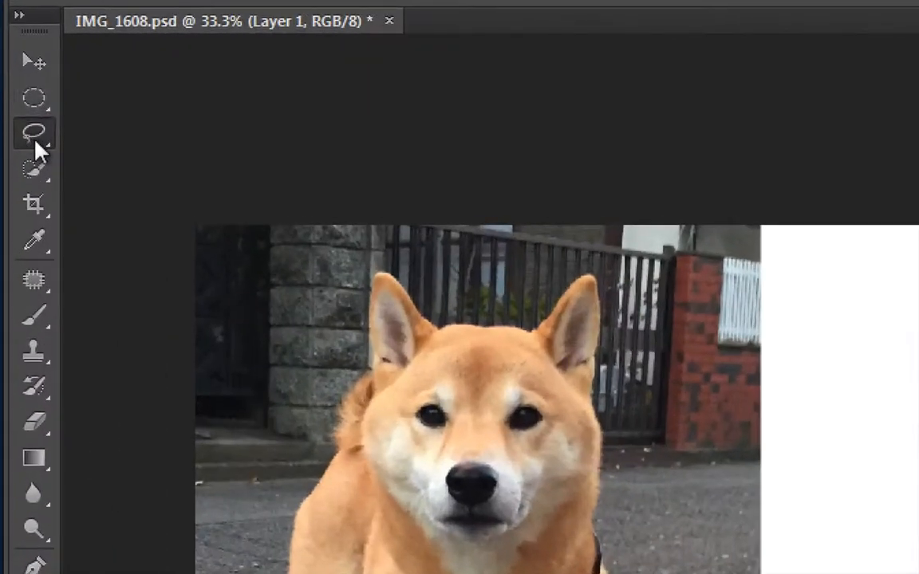
Select the dog's head with the Polygonal Lasso, following the ears, cheeks and chin with straight segments and closing the outline at its start
{"action": "left_click", "coordinate": [17, 88]}
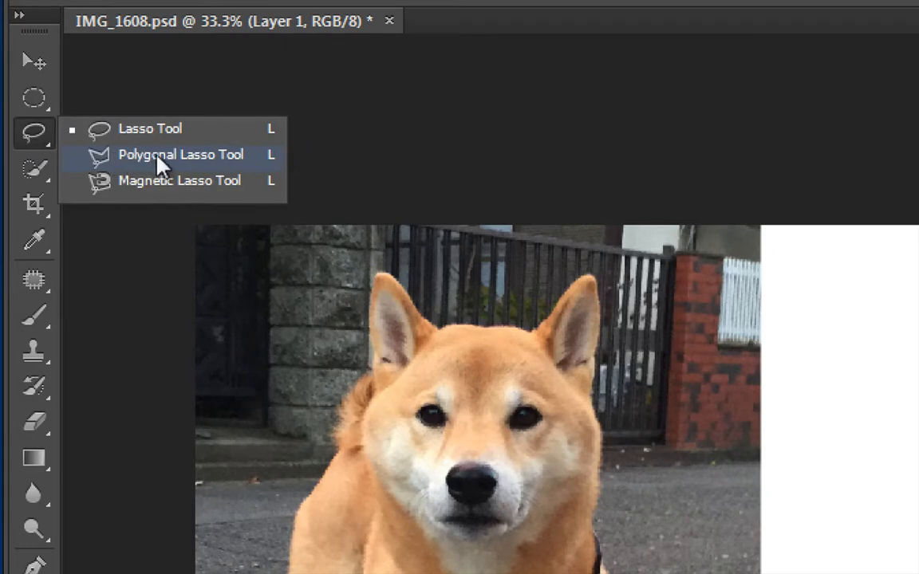
{"action": "left_click", "coordinate": [178, 157]}
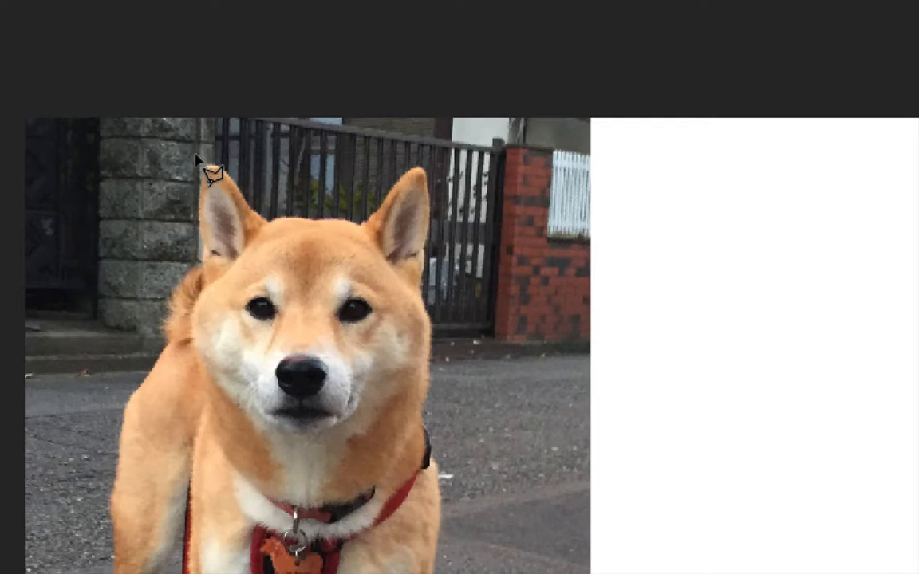
{"action": "left_click", "coordinate": [196, 158]}
{"action": "left_click", "coordinate": [186, 208]}
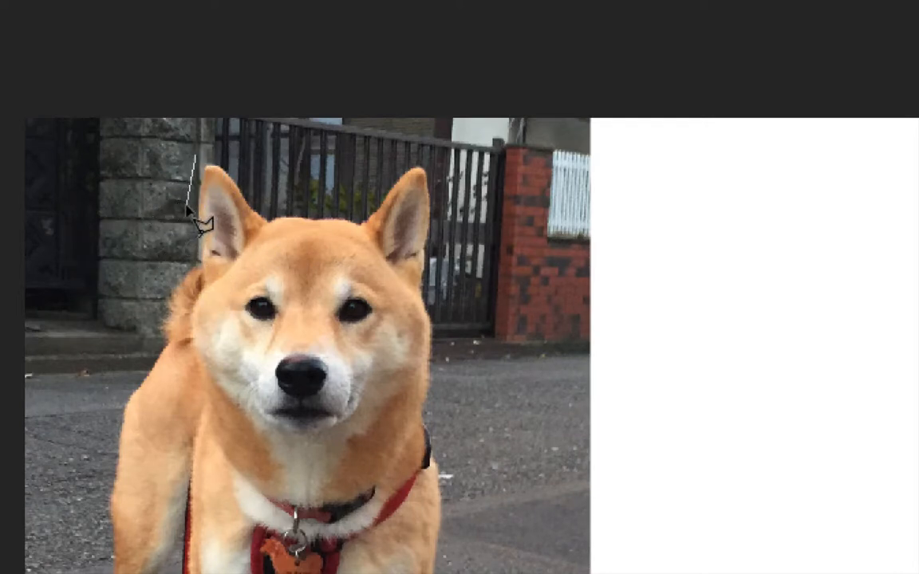
{"action": "left_click", "coordinate": [174, 307]}
{"action": "left_click", "coordinate": [187, 376]}
{"action": "left_click", "coordinate": [239, 432]}
{"action": "left_click", "coordinate": [313, 451]}
{"action": "left_click", "coordinate": [366, 443]}
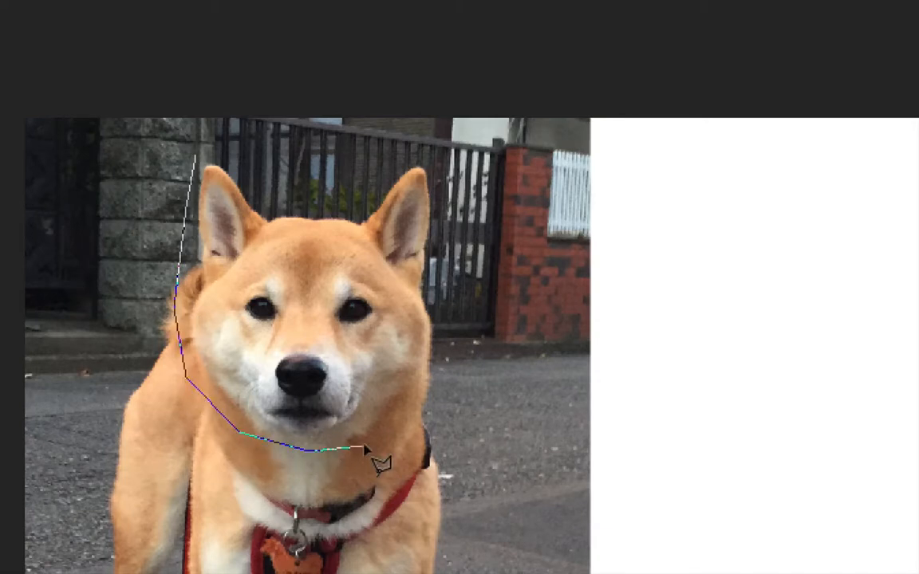
{"action": "left_click", "coordinate": [431, 375]}
{"action": "left_click", "coordinate": [466, 326]}
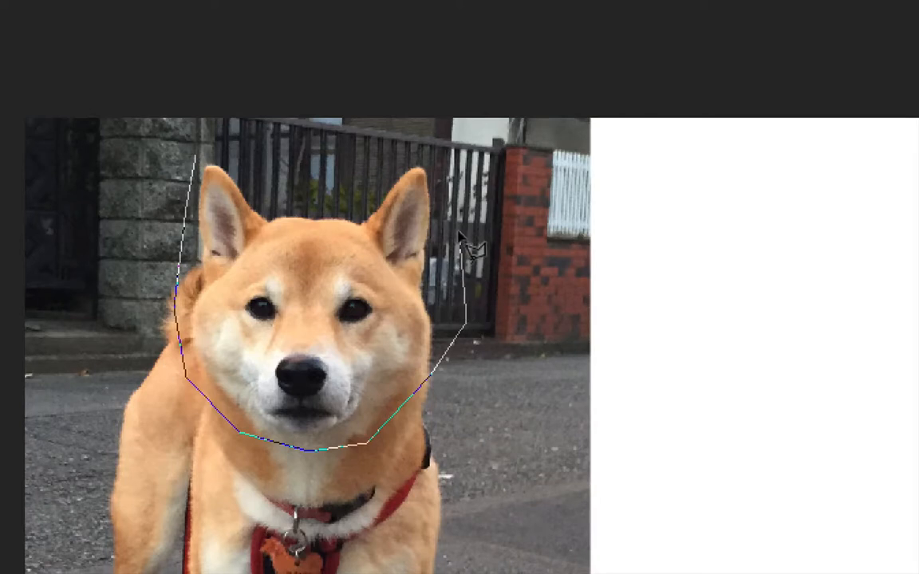
{"action": "left_click", "coordinate": [442, 140]}
{"action": "left_click", "coordinate": [384, 140]}
{"action": "left_click", "coordinate": [344, 199]}
{"action": "left_click", "coordinate": [275, 199]}
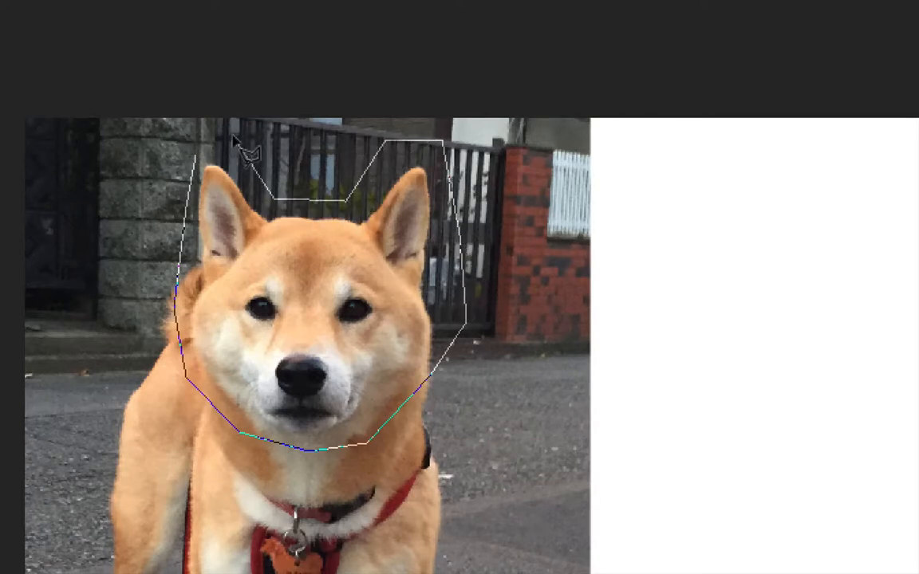
{"action": "left_click", "coordinate": [232, 138]}
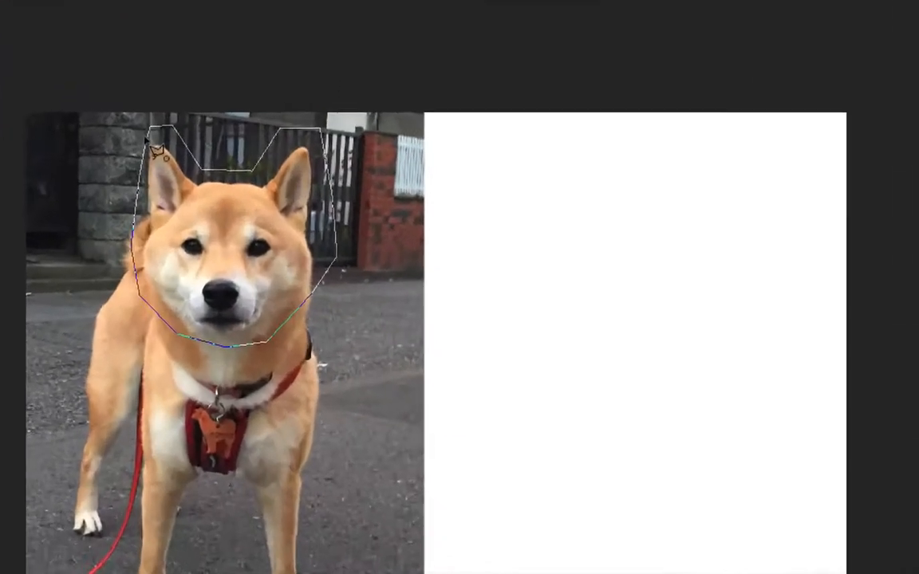
{"action": "left_click", "coordinate": [150, 142]}
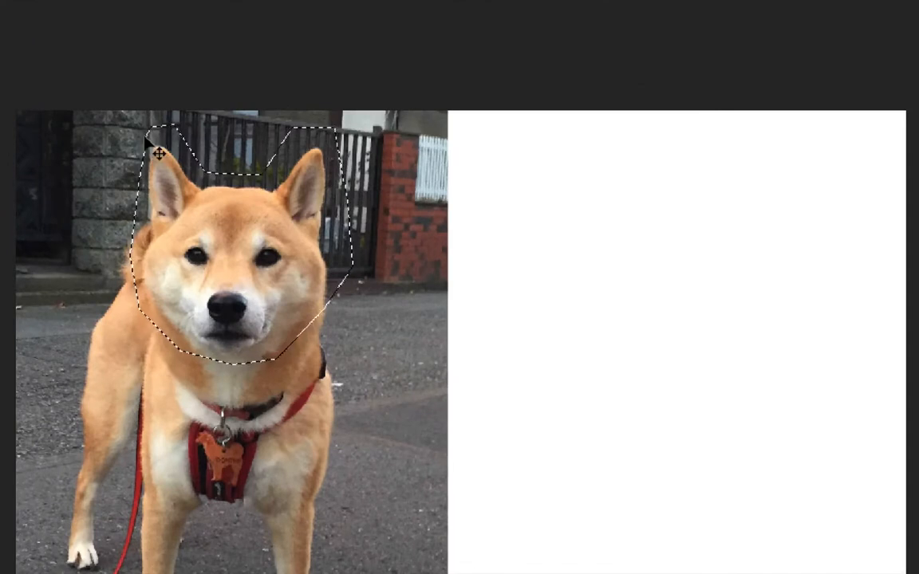
Copy the polygonal head selection onto the white area as a new layer, and delete that layer
{"action": "mouse_move", "coordinate": [290, 261]}
{"action": "left_mouse_down"}
{"action": "mouse_move", "coordinate": [586, 285]}
{"action": "mouse_move", "coordinate": [657, 308]}
{"action": "mouse_move", "coordinate": [635, 312]}
{"action": "left_mouse_up"}
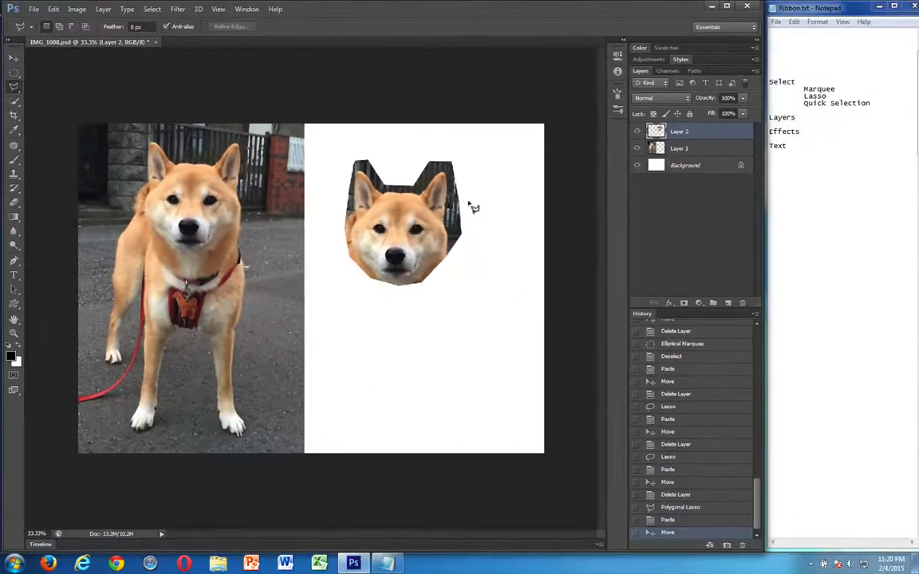
{"action": "left_click", "coordinate": [743, 302]}
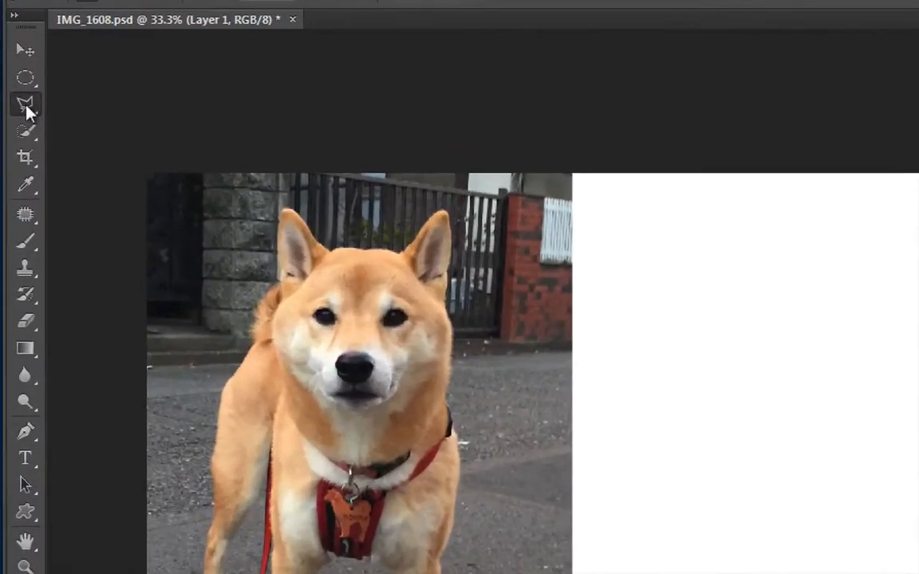
Trace the edge of the dog's head, including both ears, with the Magnetic Lasso tool and close the selection
{"action": "left_click", "coordinate": [15, 89]}
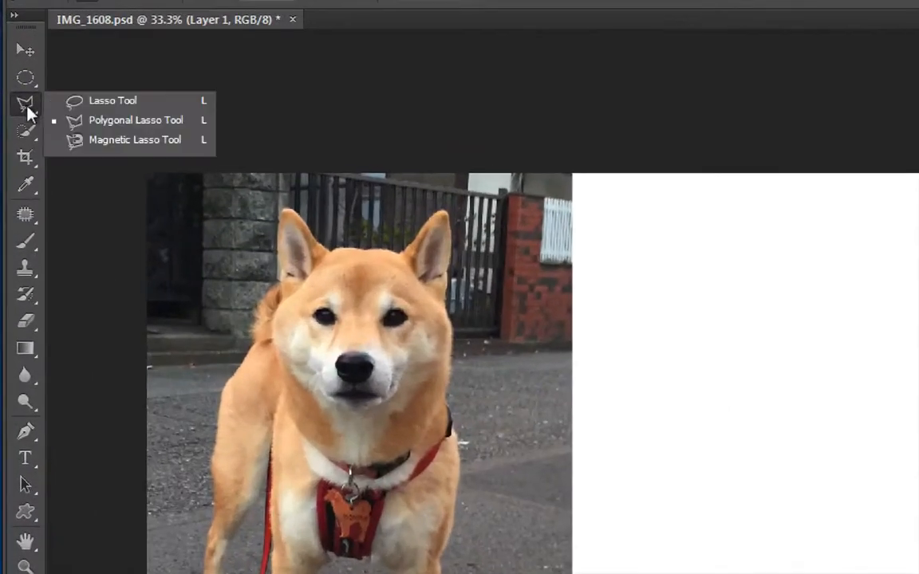
{"action": "left_click", "coordinate": [95, 141]}
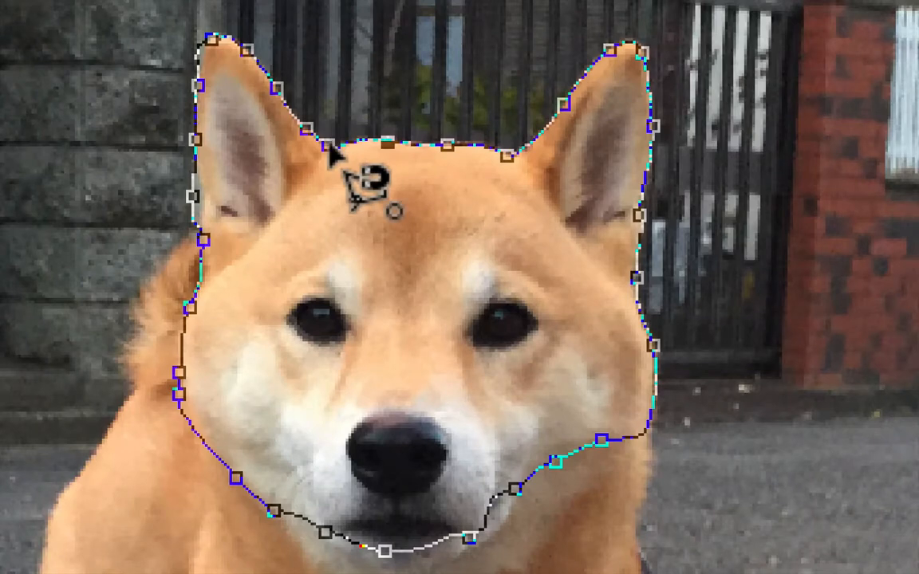
{"action": "left_click", "coordinate": [328, 148]}
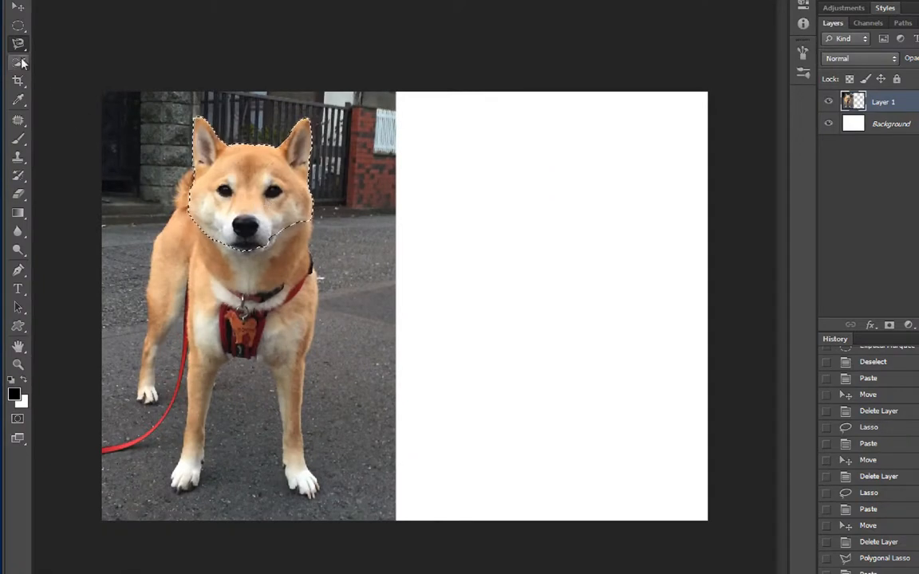
Paste the magnetically selected head as a new layer and move it onto the white area
{"action": "left_click", "coordinate": [21, 6]}
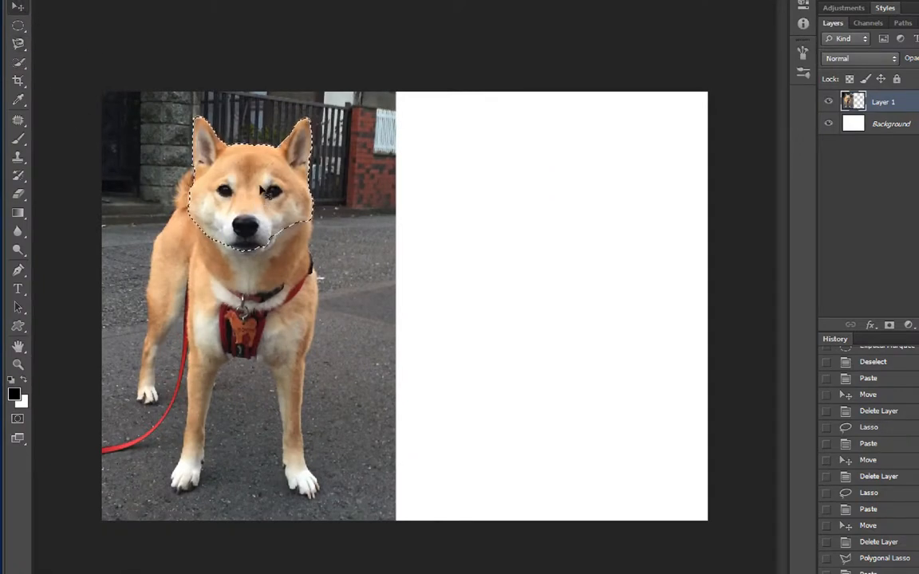
{"action": "key", "text": "ctrl+v"}
{"action": "left_click_drag", "start_coordinate": [271, 197], "coordinate": [569, 237]}
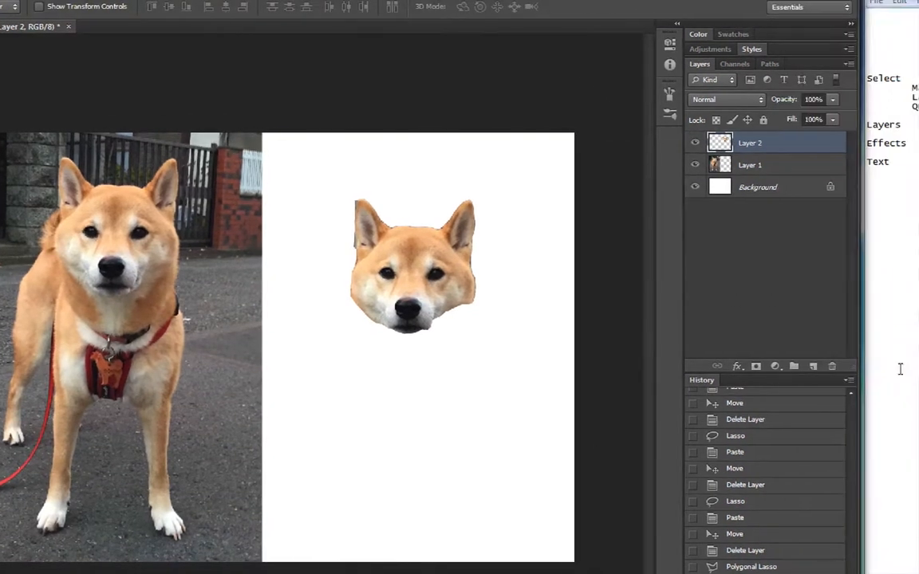
Delete the pasted head layer and select the whole dog in the photo, including its legs, with the Quick Selection tool
{"action": "left_click", "coordinate": [833, 367]}
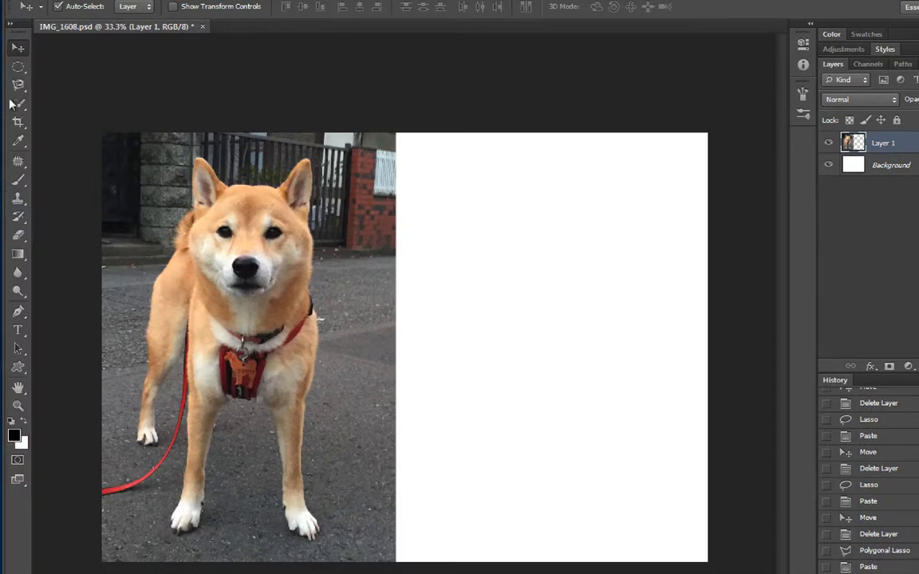
{"action": "left_click", "coordinate": [19, 104]}
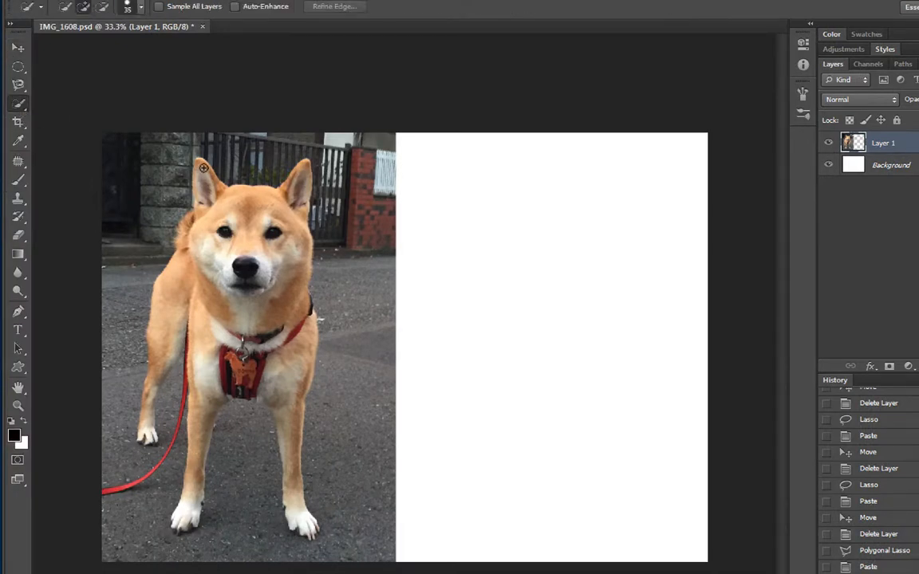
{"action": "mouse_move", "coordinate": [208, 195]}
{"action": "left_mouse_down"}
{"action": "mouse_move", "coordinate": [236, 233]}
{"action": "mouse_move", "coordinate": [275, 220]}
{"action": "mouse_move", "coordinate": [297, 197]}
{"action": "left_mouse_up"}
{"action": "mouse_move", "coordinate": [211, 253]}
{"action": "left_mouse_down"}
{"action": "mouse_move", "coordinate": [186, 228]}
{"action": "mouse_move", "coordinate": [181, 289]}
{"action": "left_mouse_up"}
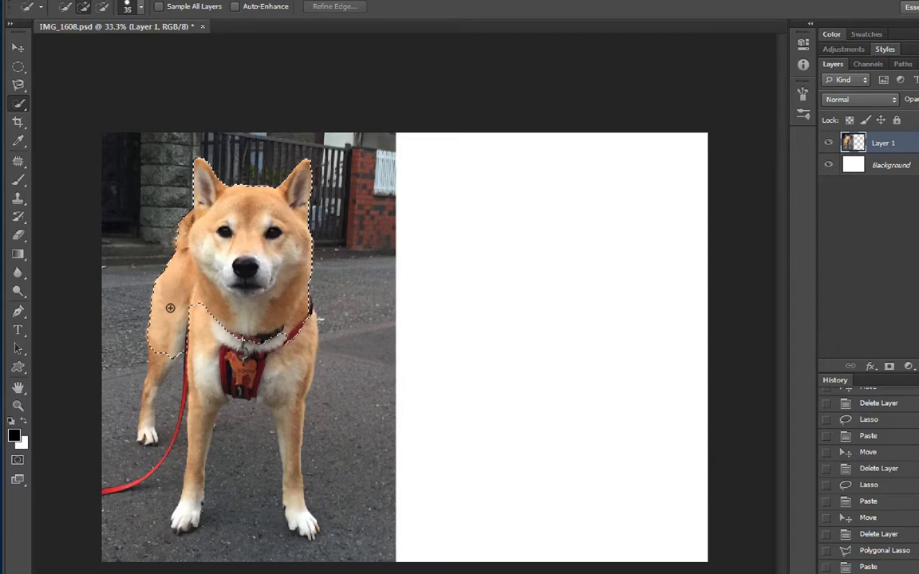
{"action": "left_click_drag", "start_coordinate": [150, 377], "coordinate": [150, 396]}
{"action": "mouse_move", "coordinate": [161, 335]}
{"action": "left_mouse_down"}
{"action": "mouse_move", "coordinate": [200, 324]}
{"action": "mouse_move", "coordinate": [201, 372]}
{"action": "left_mouse_up"}
{"action": "left_click_drag", "start_coordinate": [197, 433], "coordinate": [192, 464]}
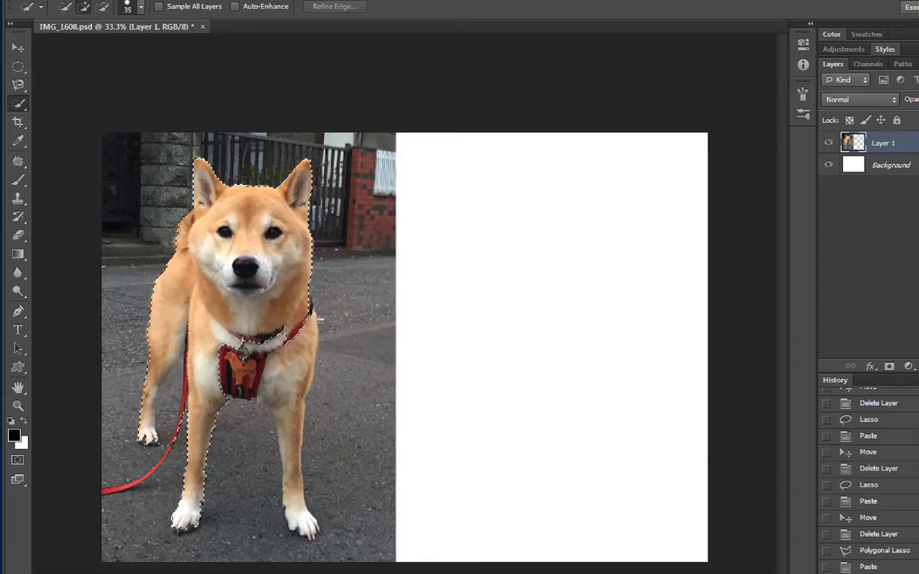
{"action": "left_click_drag", "start_coordinate": [271, 366], "coordinate": [291, 449]}
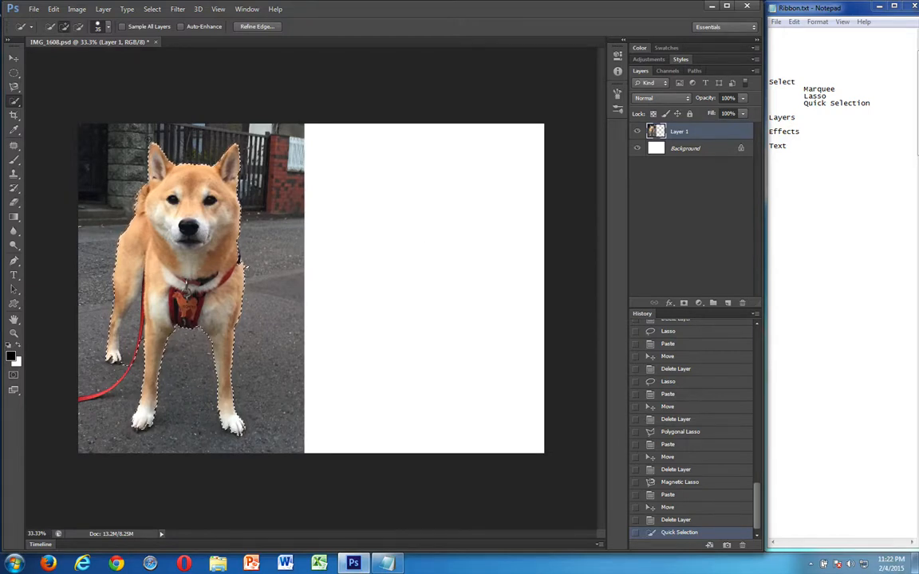
Copy the selected dog onto the white area as a new layer, and delete that layer
{"action": "key", "text": "ctrl+c"}
{"action": "key", "text": "ctrl+v"}
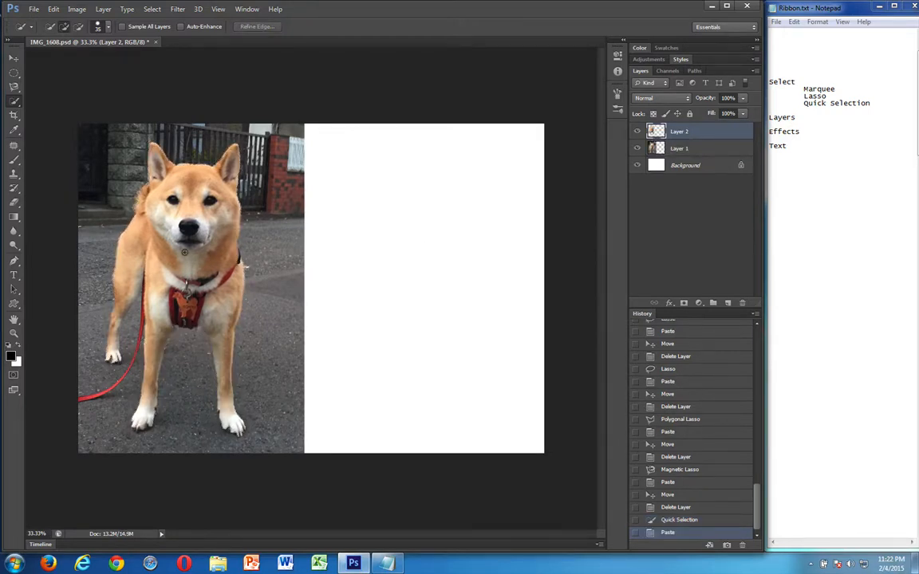
{"action": "left_click", "coordinate": [13, 59]}
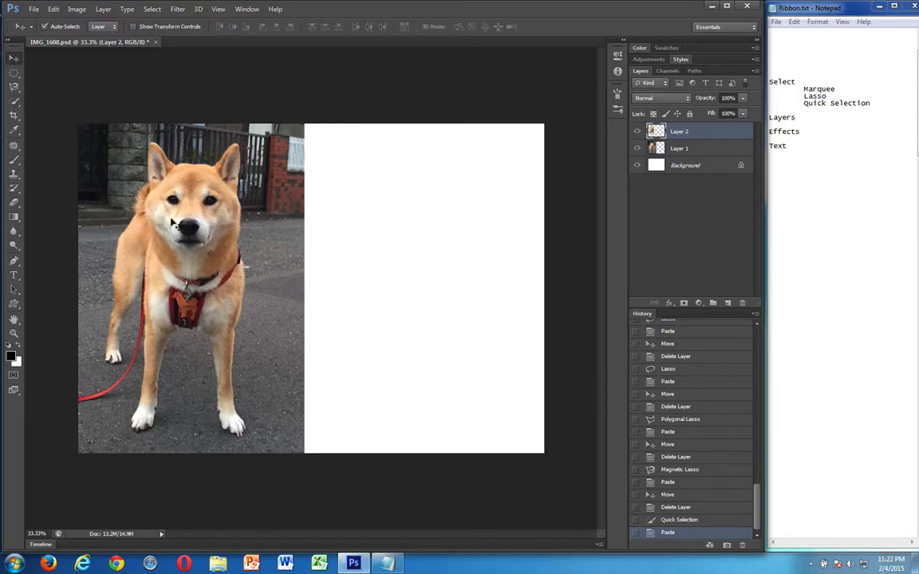
{"action": "left_click_drag", "start_coordinate": [157, 204], "coordinate": [421, 237]}
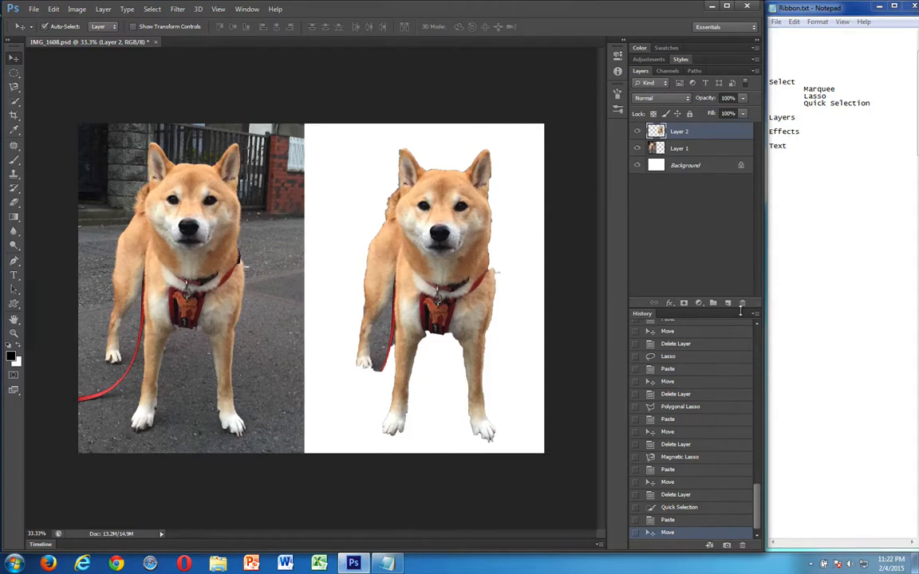
{"action": "left_click", "coordinate": [741, 302]}
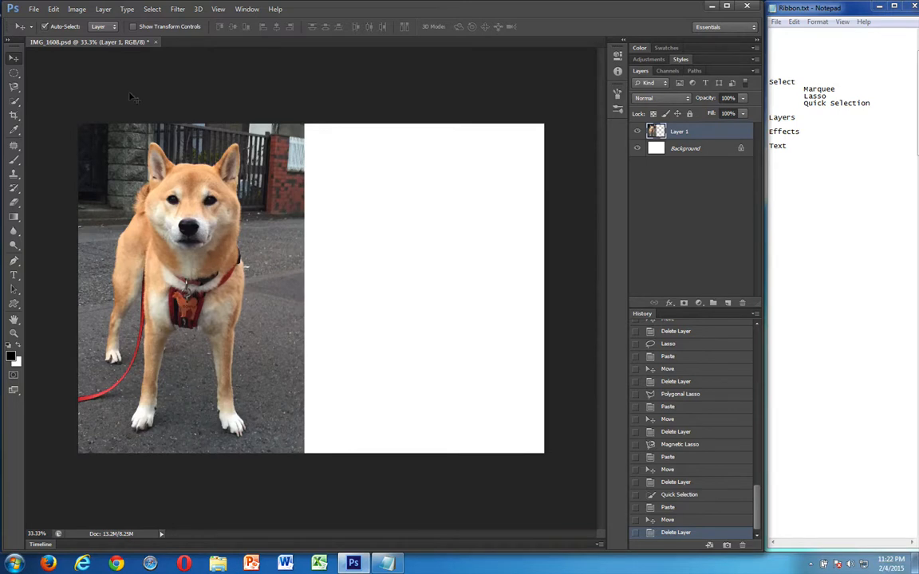
Set the Elliptical Marquee feather to 0 px and draw an elliptical selection around the dog's head
{"action": "left_click", "coordinate": [10, 73]}
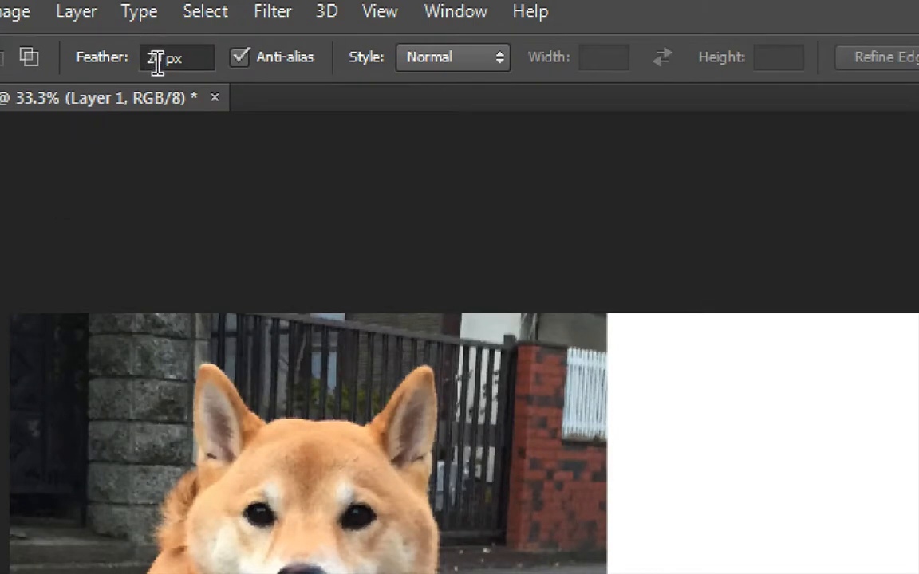
{"action": "left_click", "coordinate": [132, 28]}
{"action": "key", "text": "BackSpace"}
{"action": "key", "text": "Return"}
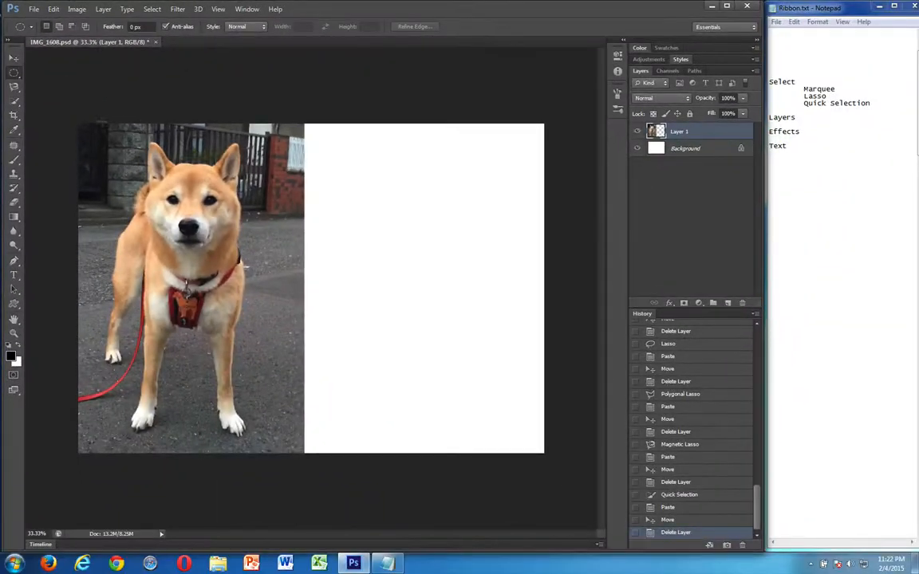
{"action": "left_click_drag", "start_coordinate": [119, 134], "coordinate": [276, 255]}
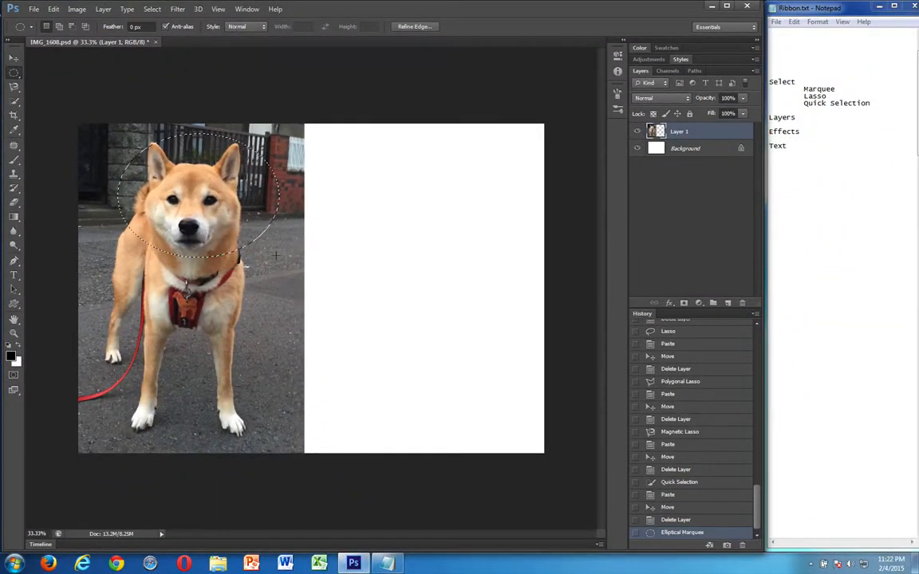
{"action": "left_click", "coordinate": [227, 244]}
{"action": "left_click_drag", "start_coordinate": [116, 130], "coordinate": [271, 253]}
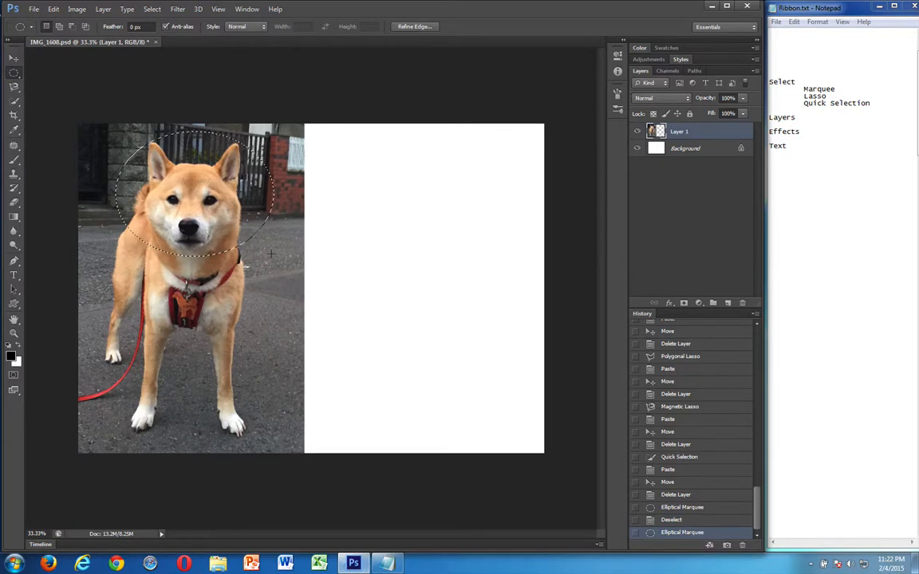
Copy the elliptical head selection onto the white area as a new layer, and hide Layer 1 and the Background
{"action": "key", "text": "ctrl+c"}
{"action": "key", "text": "ctrl+v"}
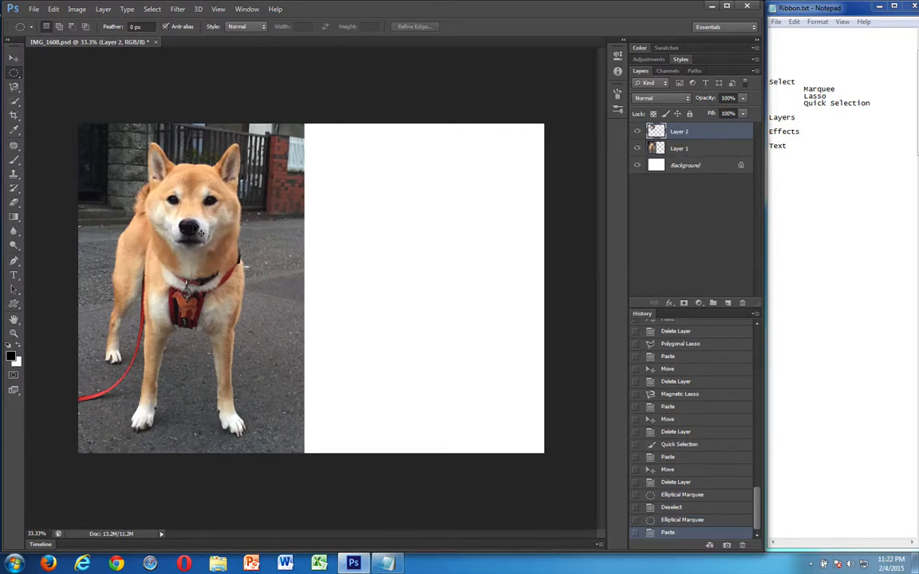
{"action": "left_click_drag", "start_coordinate": [179, 208], "coordinate": [414, 241]}
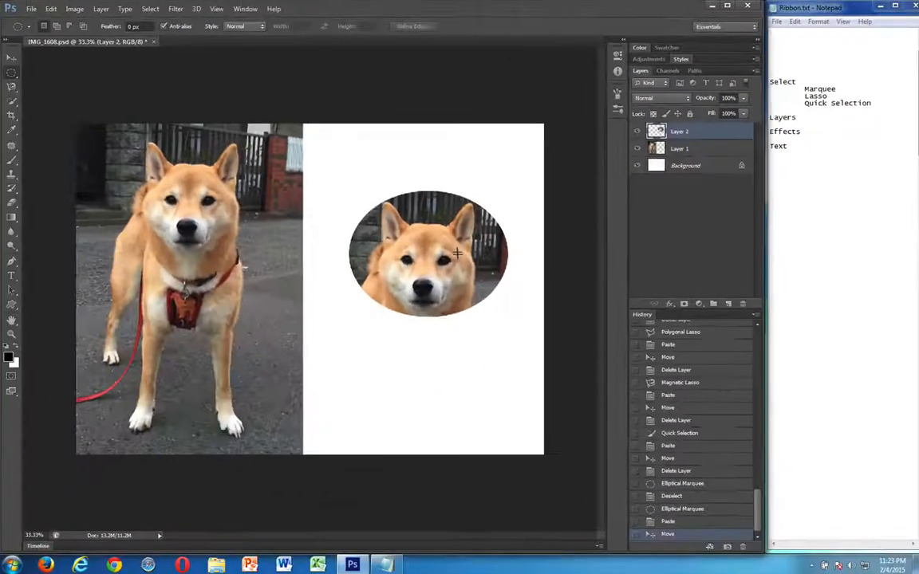
{"action": "left_click", "coordinate": [636, 149]}
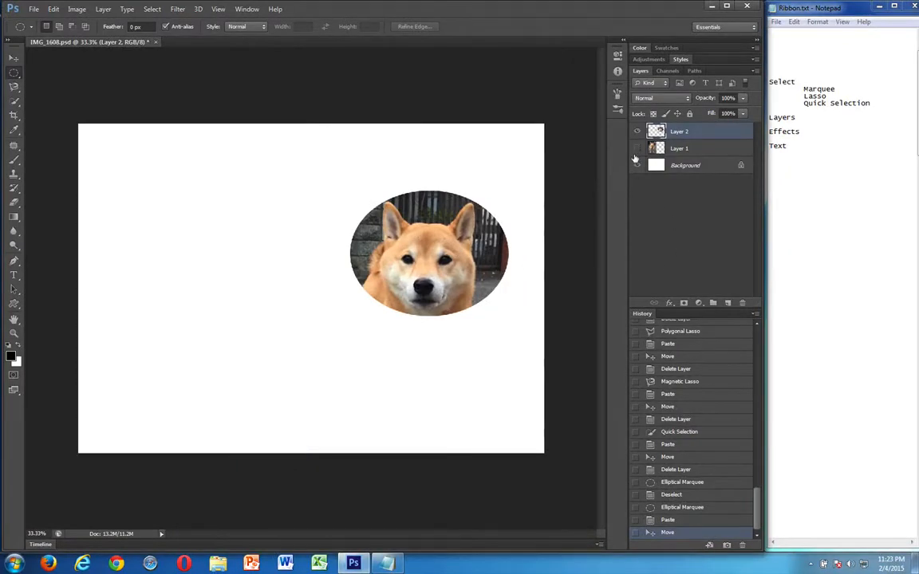
{"action": "left_click", "coordinate": [636, 165]}
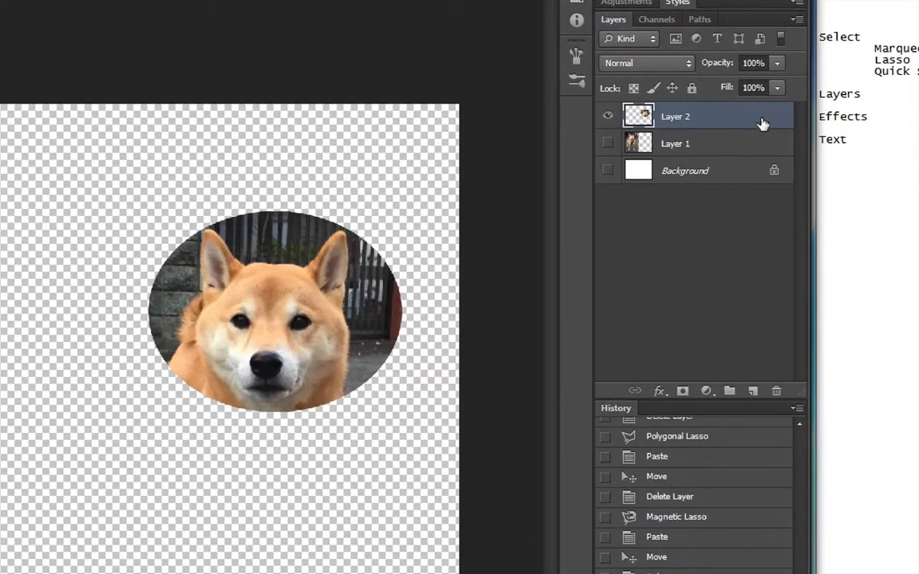
Add a dark red Stroke effect of 49 px to Layer 2, keeping the layer style settings clear of the image
{"action": "double_click", "coordinate": [756, 123]}
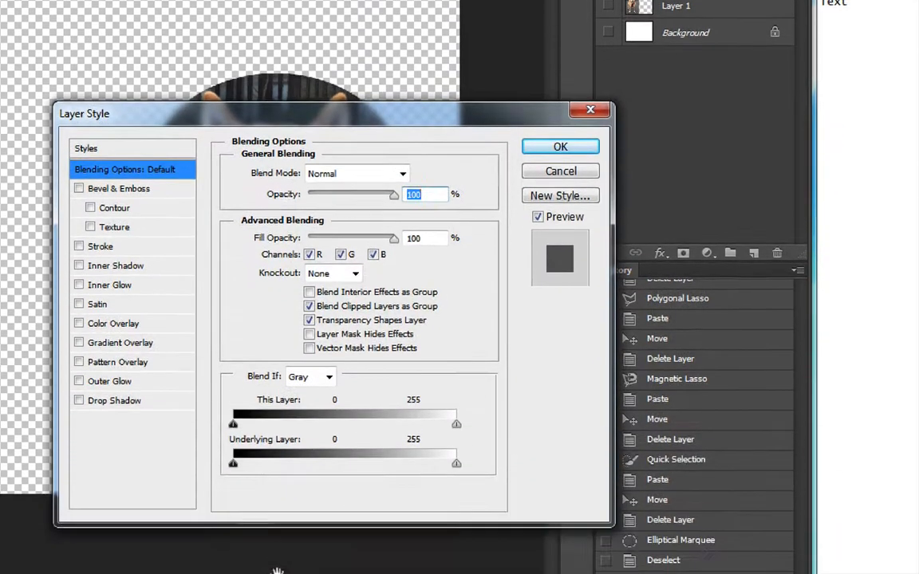
{"action": "left_click_drag", "start_coordinate": [331, 121], "coordinate": [365, 313]}
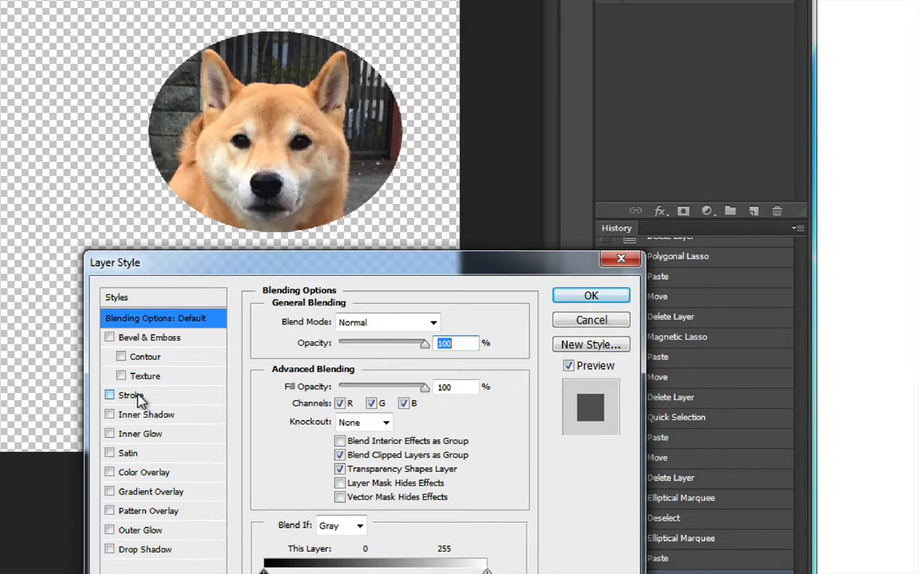
{"action": "left_click", "coordinate": [137, 397]}
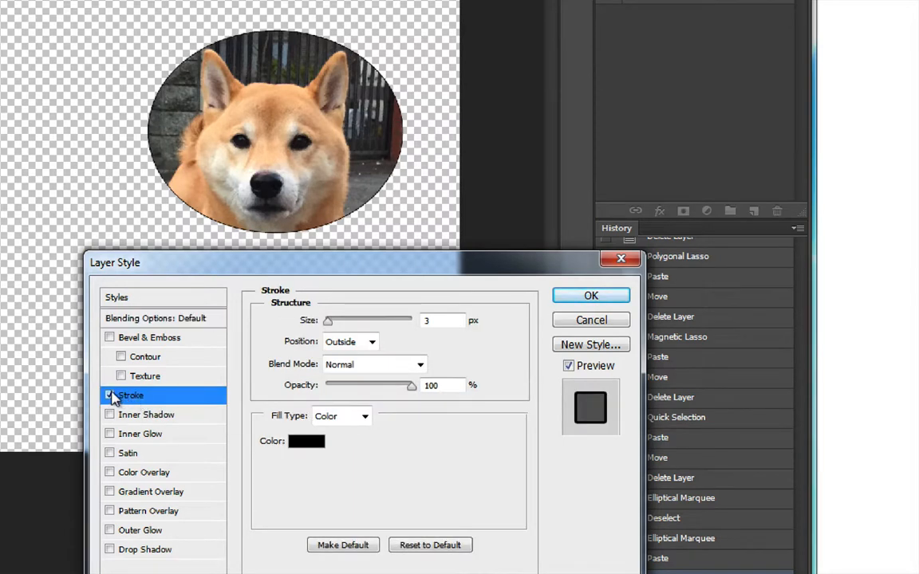
{"action": "mouse_move", "coordinate": [335, 323]}
{"action": "left_mouse_down"}
{"action": "mouse_move", "coordinate": [380, 327]}
{"action": "mouse_move", "coordinate": [348, 327]}
{"action": "left_mouse_up"}
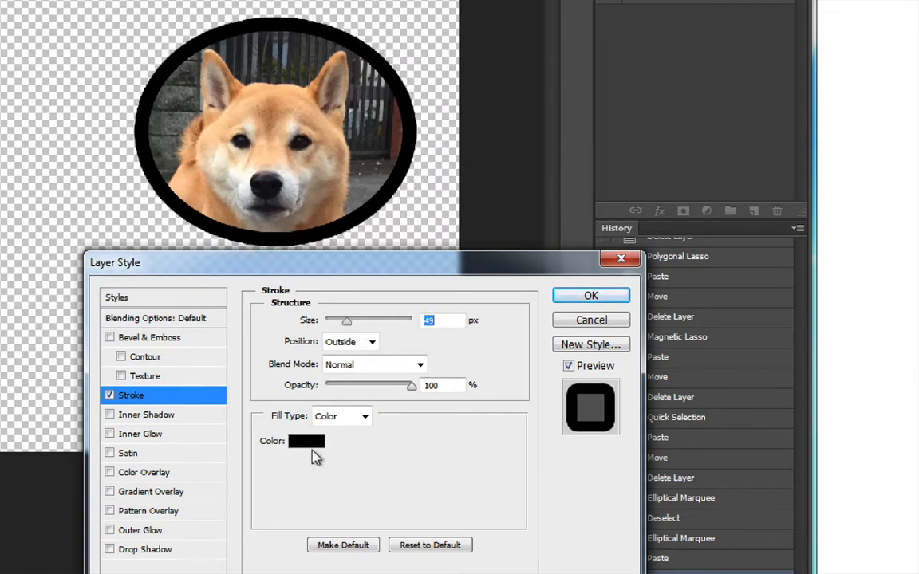
{"action": "left_click", "coordinate": [310, 444]}
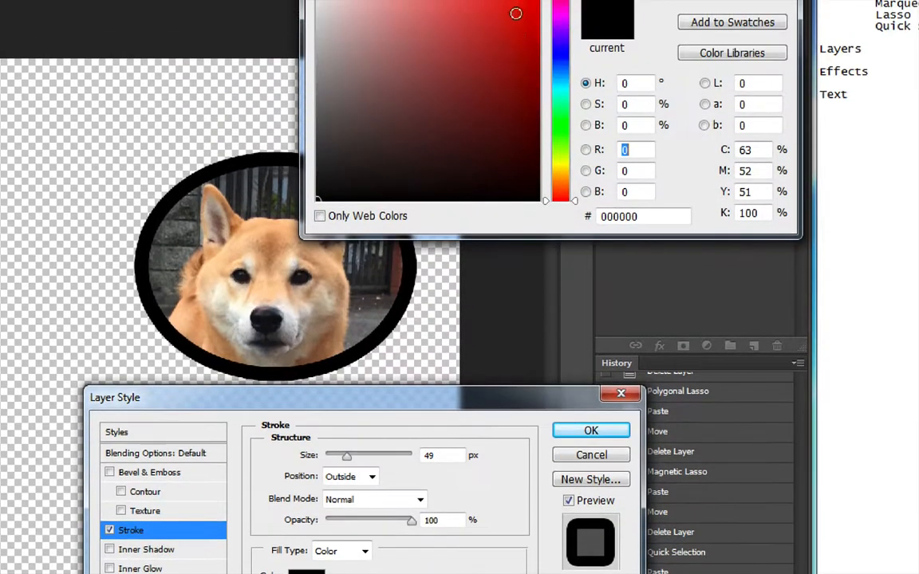
{"action": "left_click", "coordinate": [518, 35]}
{"action": "key", "text": "Return"}
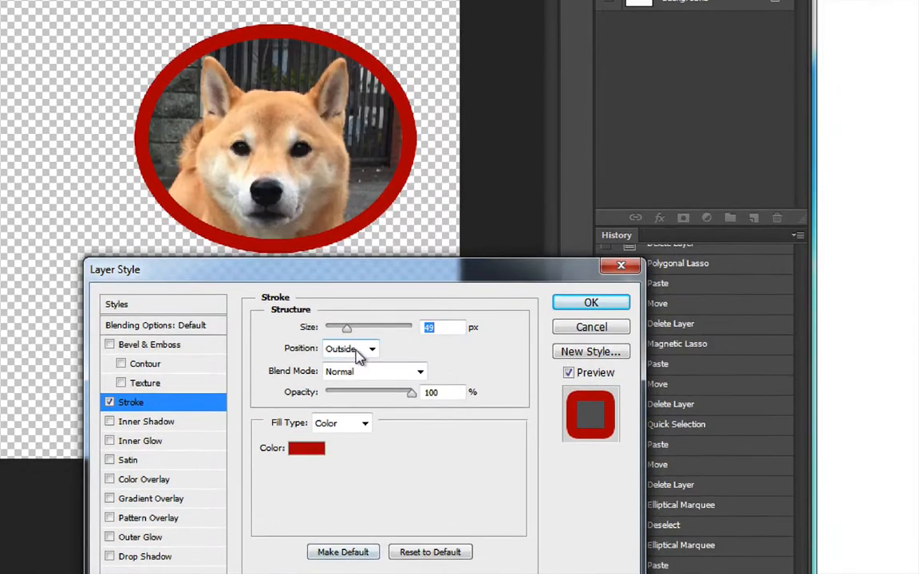
Try the Inside stroke position, return it to Outside, and set the stroke size to 10 px
{"action": "left_click", "coordinate": [357, 479]}
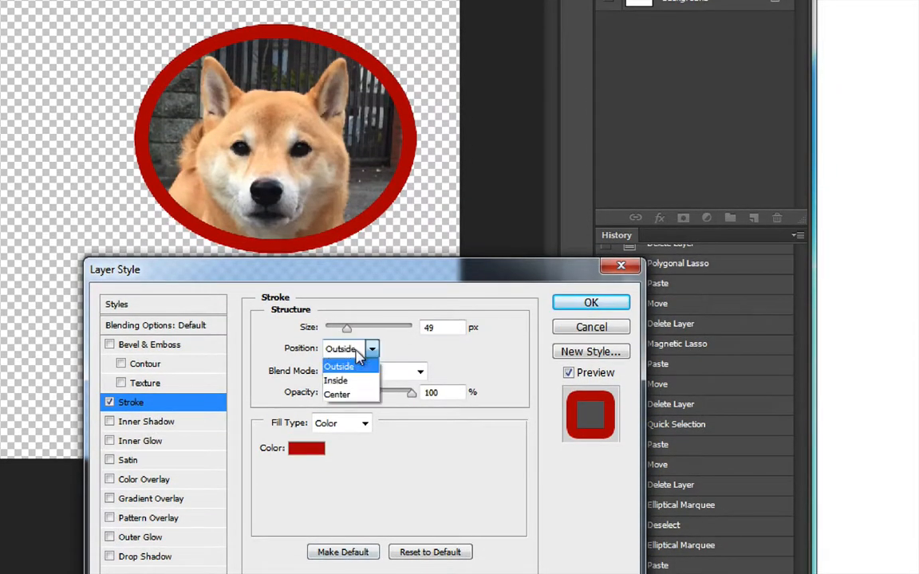
{"action": "left_click", "coordinate": [351, 381]}
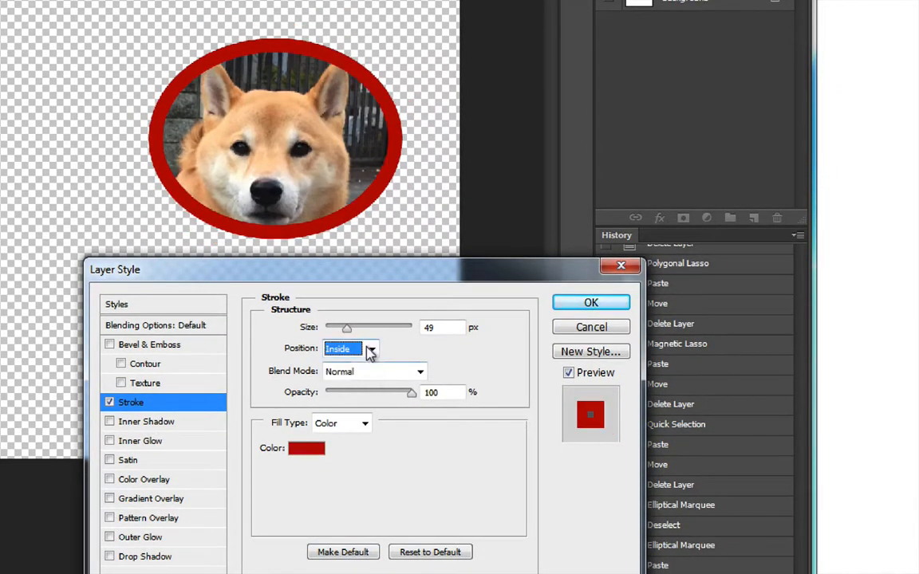
{"action": "left_click", "coordinate": [369, 349]}
{"action": "left_click", "coordinate": [358, 366]}
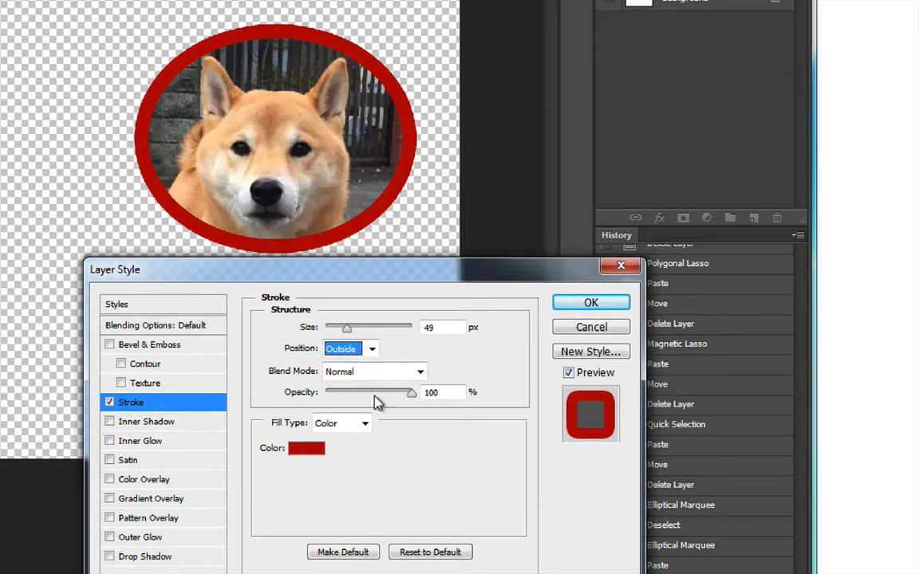
{"action": "left_click", "coordinate": [331, 329]}
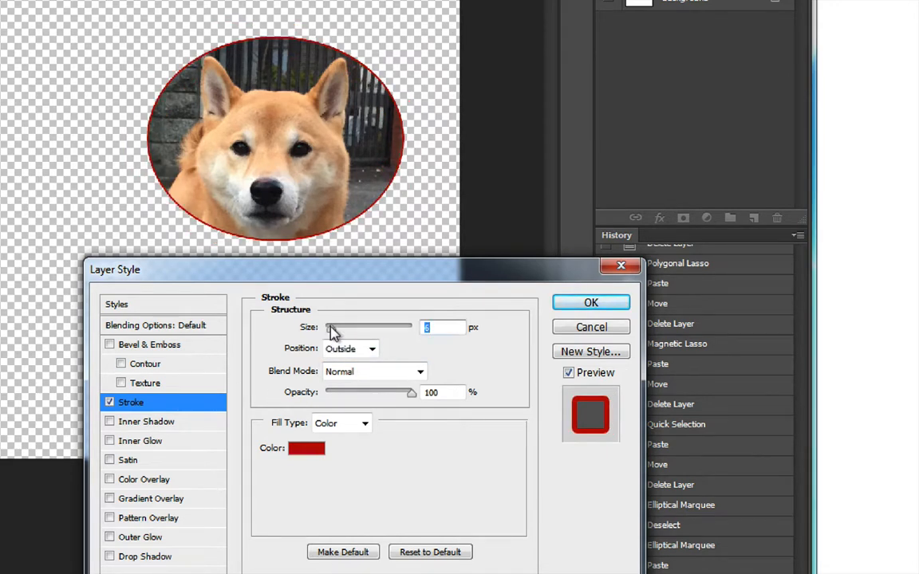
{"action": "left_click_drag", "start_coordinate": [331, 328], "coordinate": [336, 329]}
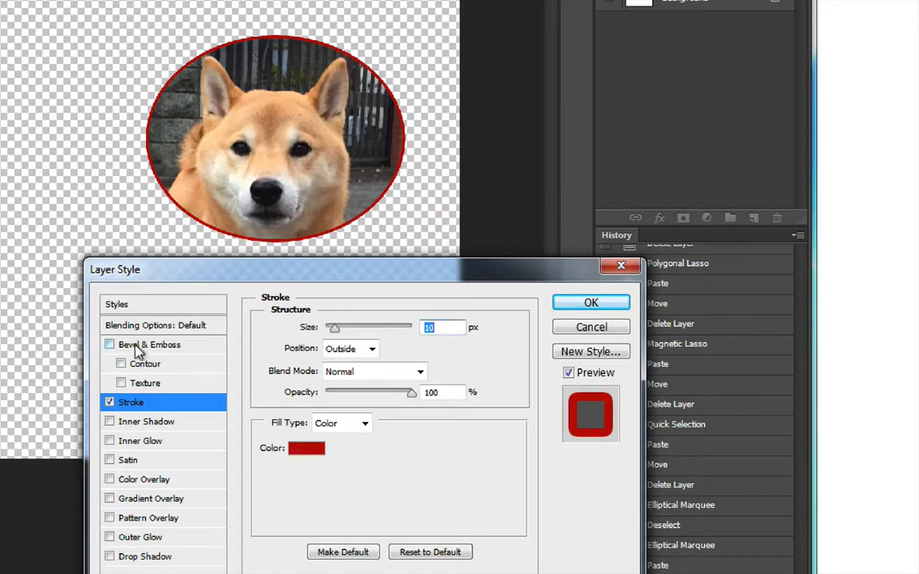
Add an Inner Bevel to Layer 2 with the Chisel Hard technique, 38 px size, -50° light angle and 48° altitude
{"action": "left_click", "coordinate": [135, 348]}
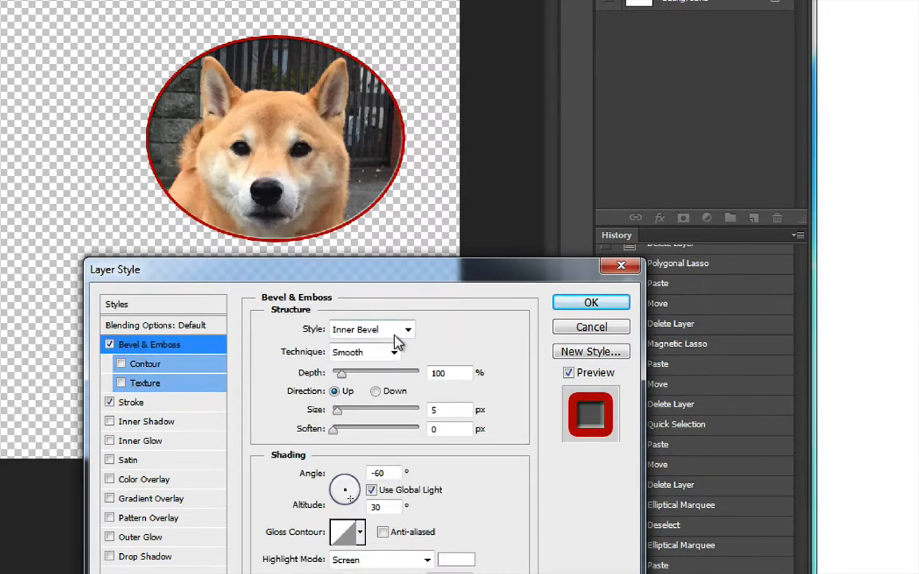
{"action": "left_click_drag", "start_coordinate": [341, 411], "coordinate": [352, 416]}
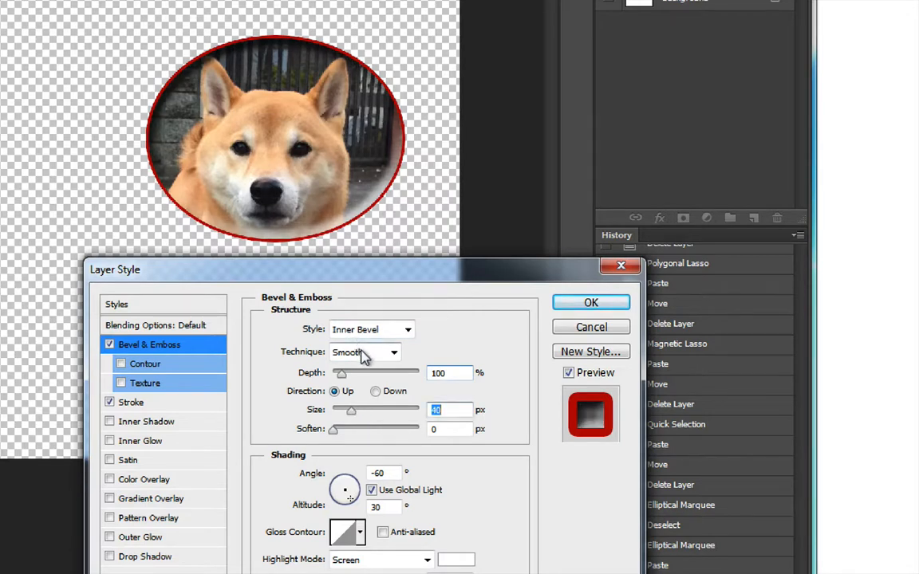
{"action": "left_click", "coordinate": [376, 329]}
{"action": "left_click", "coordinate": [378, 333]}
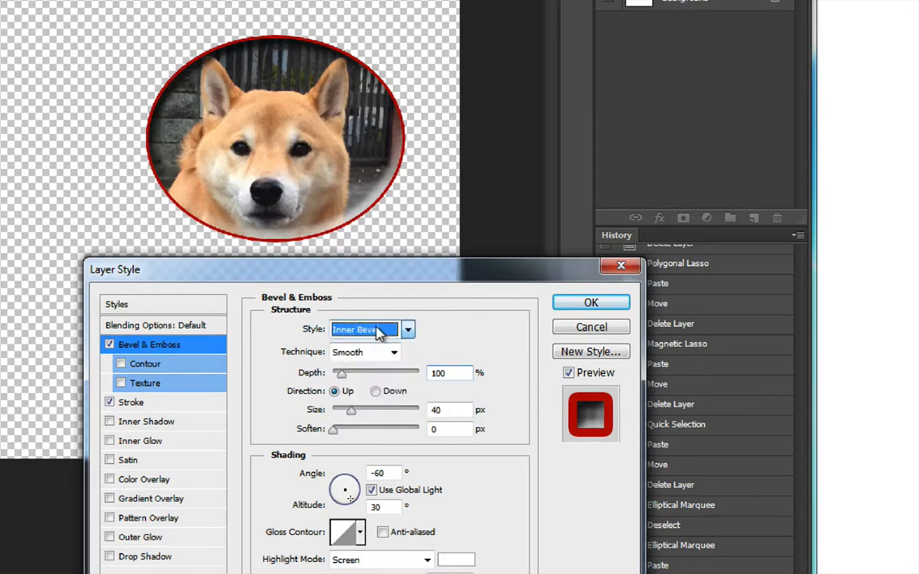
{"action": "left_click", "coordinate": [367, 353]}
{"action": "left_click", "coordinate": [366, 385]}
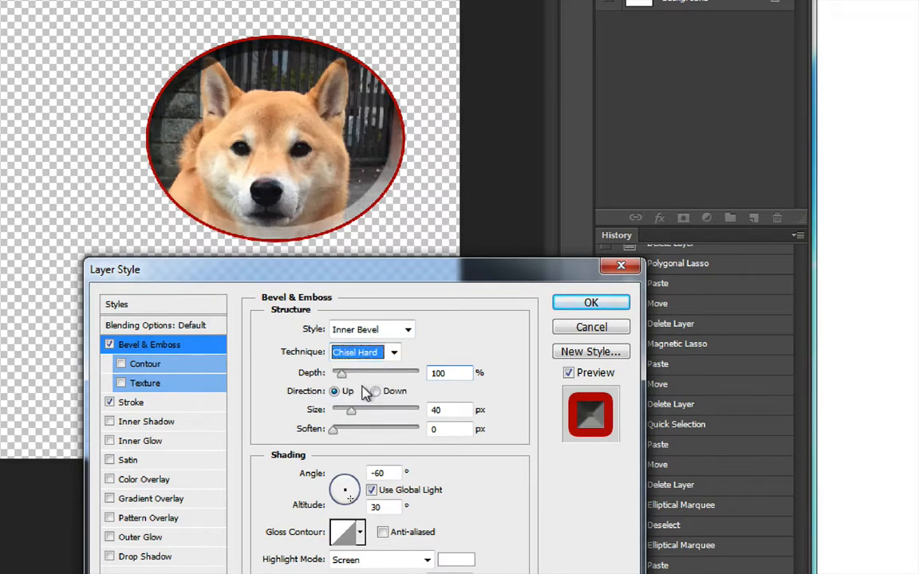
{"action": "mouse_move", "coordinate": [352, 414]}
{"action": "left_mouse_down"}
{"action": "mouse_move", "coordinate": [372, 416]}
{"action": "mouse_move", "coordinate": [352, 412]}
{"action": "left_mouse_up"}
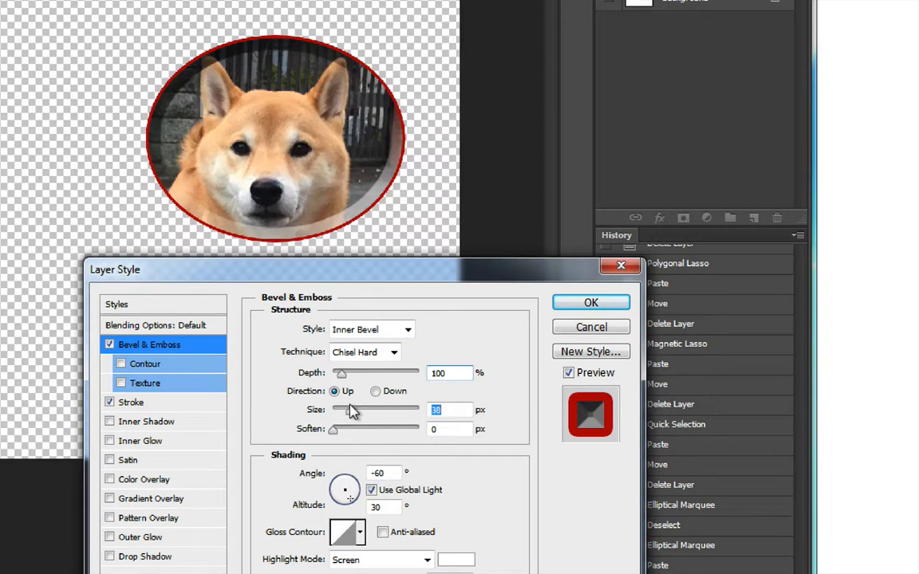
{"action": "left_click", "coordinate": [338, 484]}
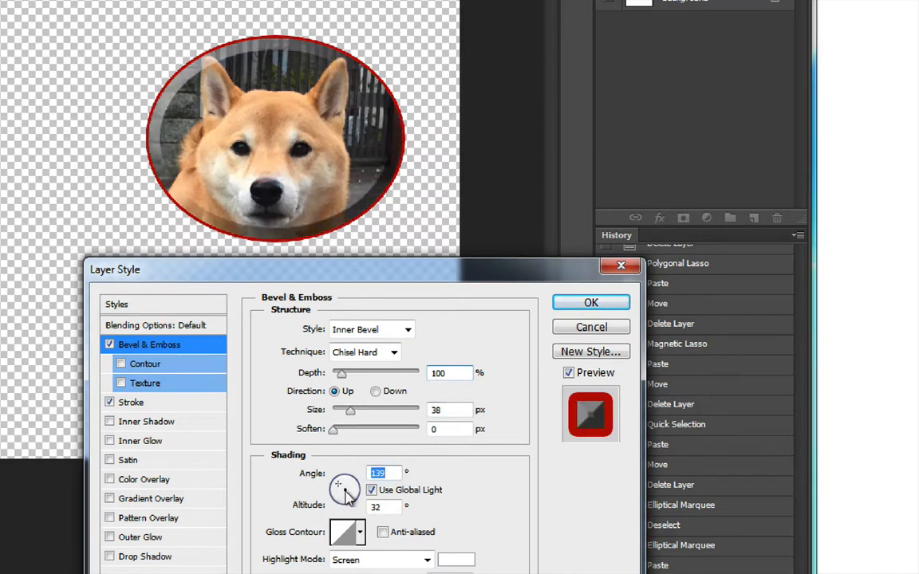
{"action": "left_click", "coordinate": [349, 495]}
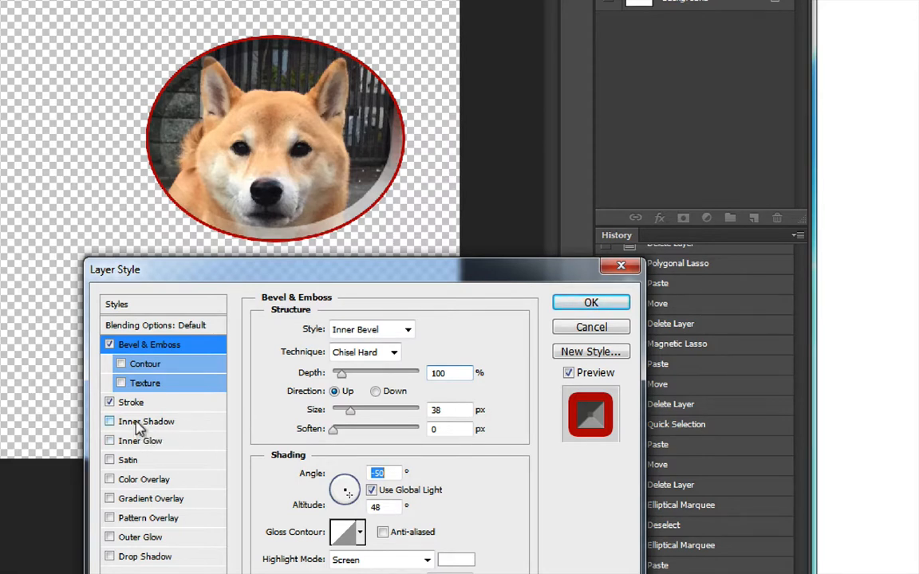
Try Inner Glow and a red Color Overlay on Layer 2 in Vivid Light, Difference, Subtract and Saturation modes, switching both effects off
{"action": "left_click", "coordinate": [137, 442]}
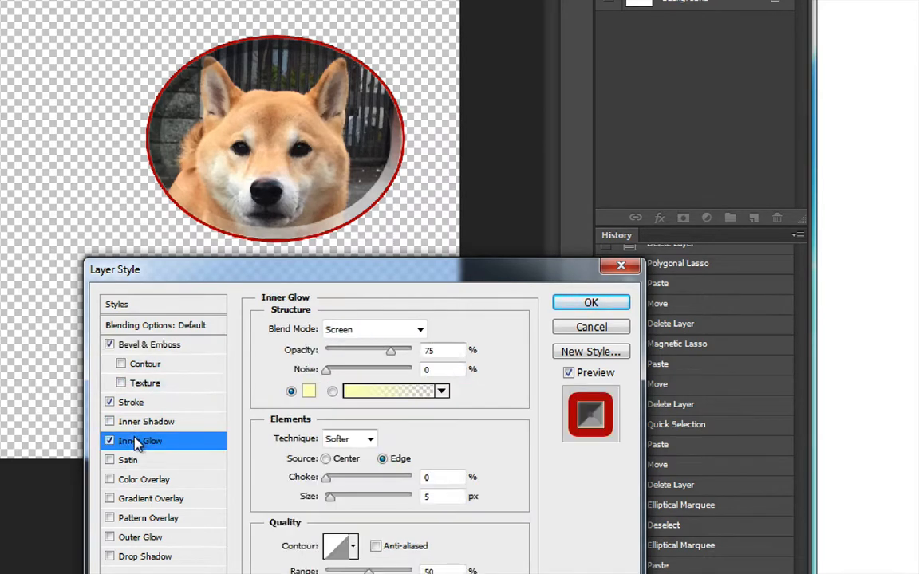
{"action": "left_click", "coordinate": [109, 442]}
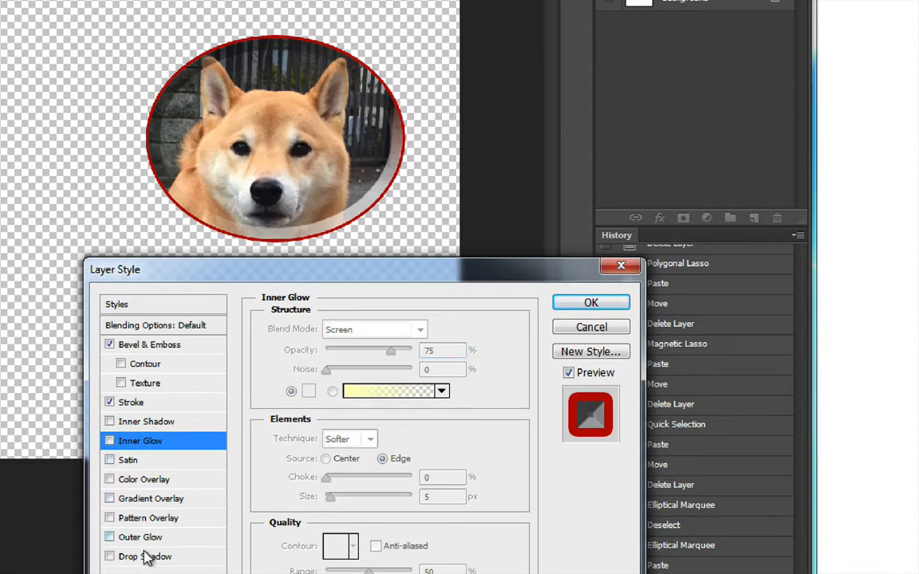
{"action": "left_click", "coordinate": [144, 480]}
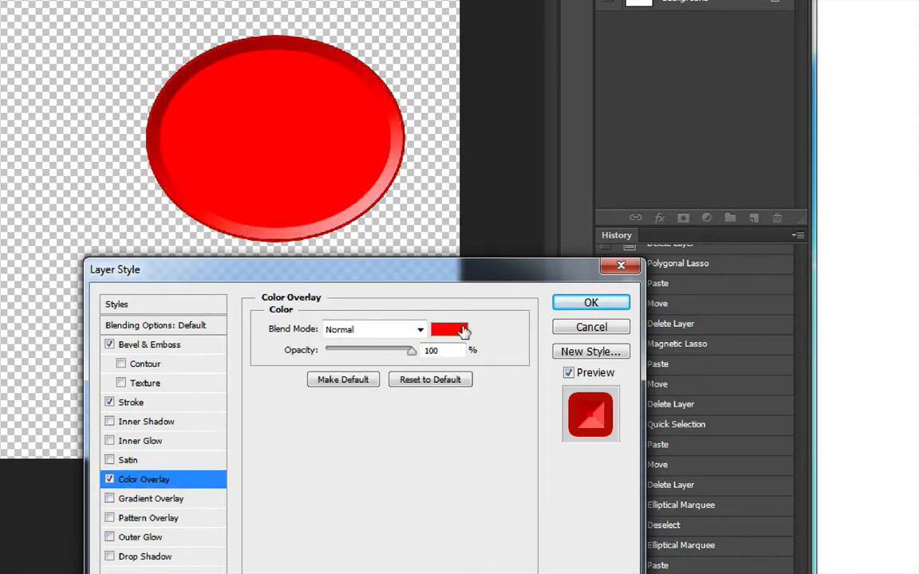
{"action": "left_click_drag", "start_coordinate": [413, 359], "coordinate": [444, 343]}
{"action": "left_click", "coordinate": [420, 329]}
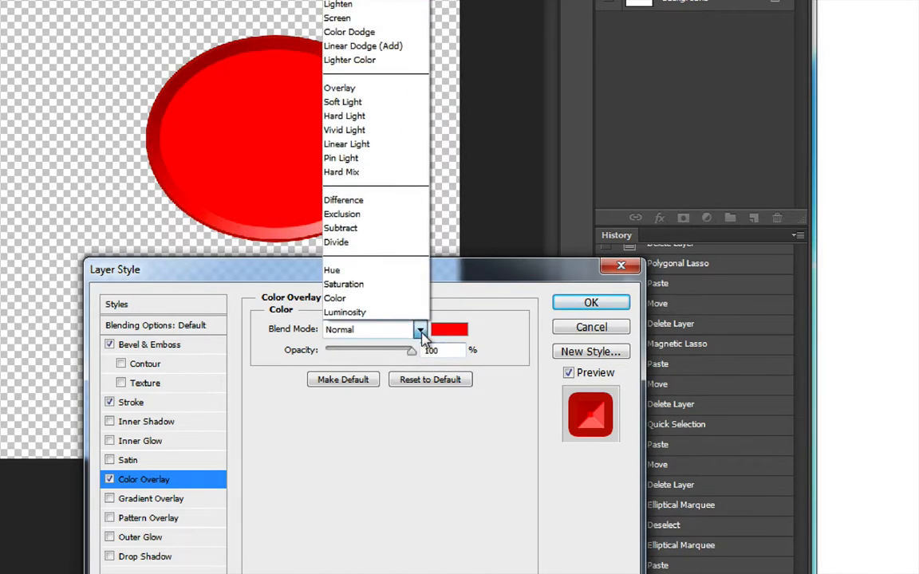
{"action": "left_click", "coordinate": [373, 130]}
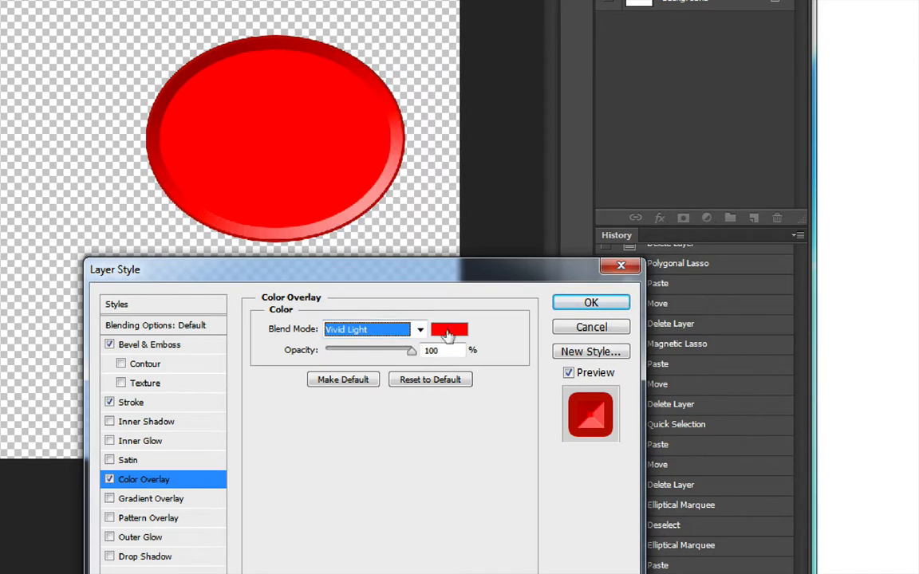
{"action": "left_click", "coordinate": [420, 329]}
{"action": "left_click", "coordinate": [391, 201]}
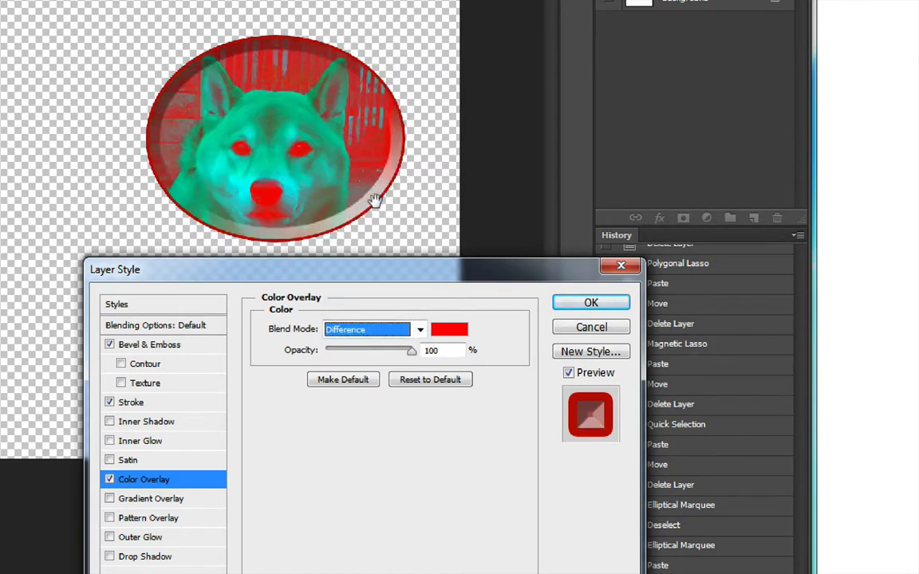
{"action": "left_click", "coordinate": [420, 330]}
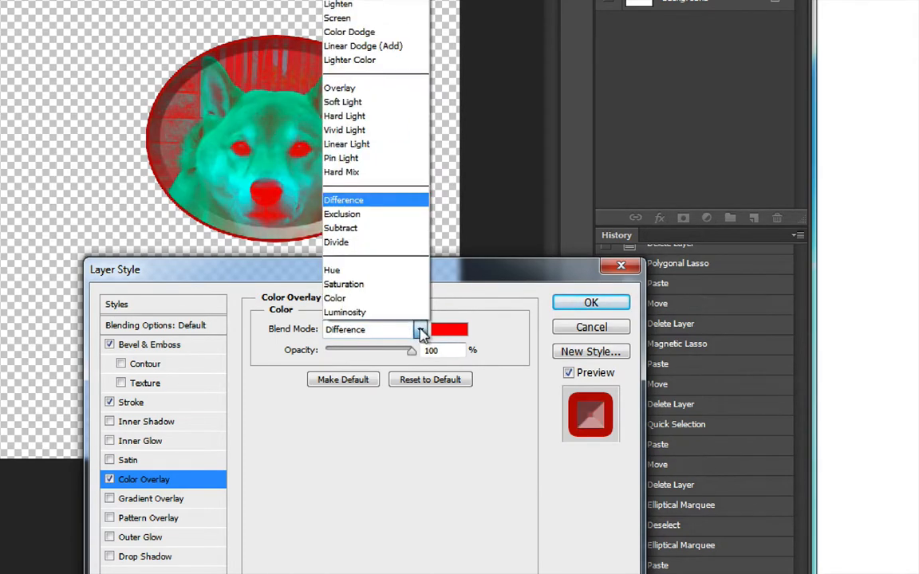
{"action": "left_click", "coordinate": [374, 228]}
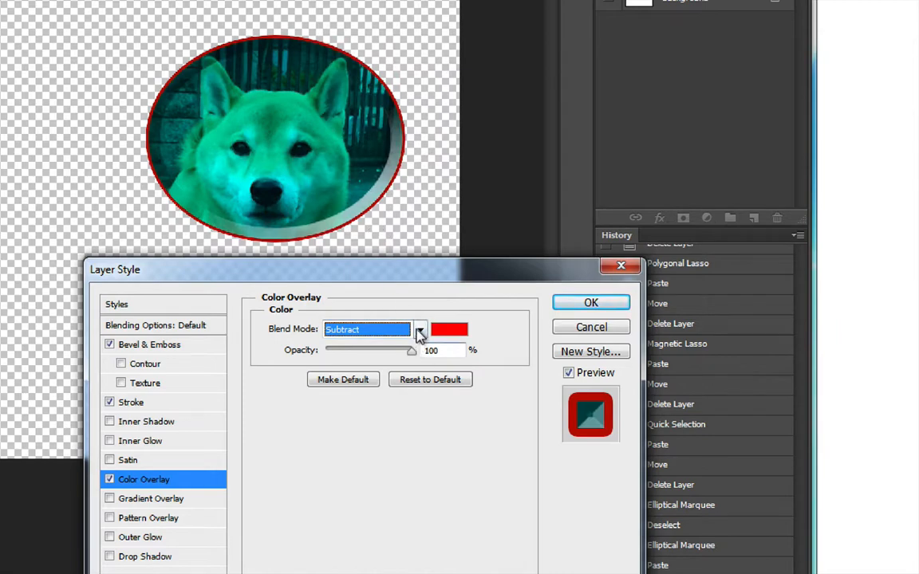
{"action": "left_click", "coordinate": [420, 329]}
{"action": "left_click", "coordinate": [382, 285]}
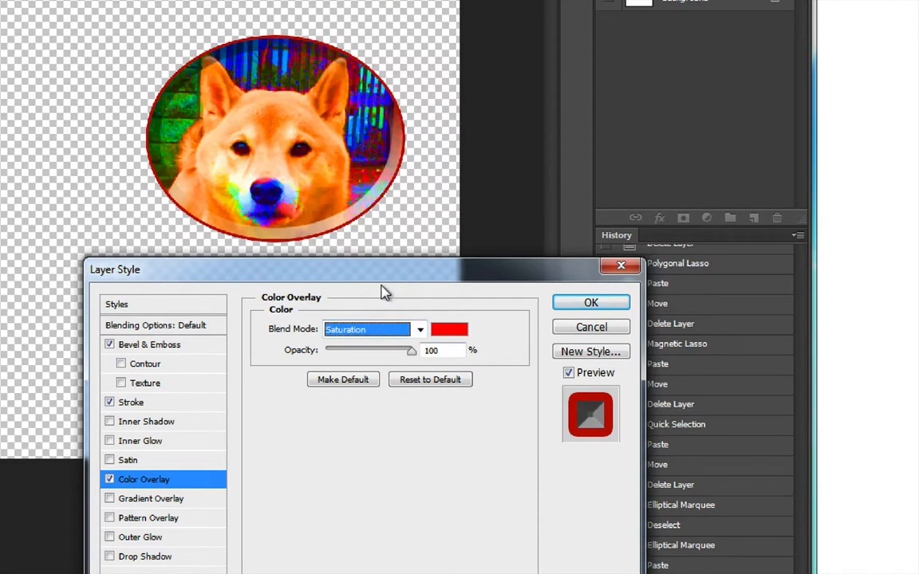
{"action": "left_click", "coordinate": [109, 480]}
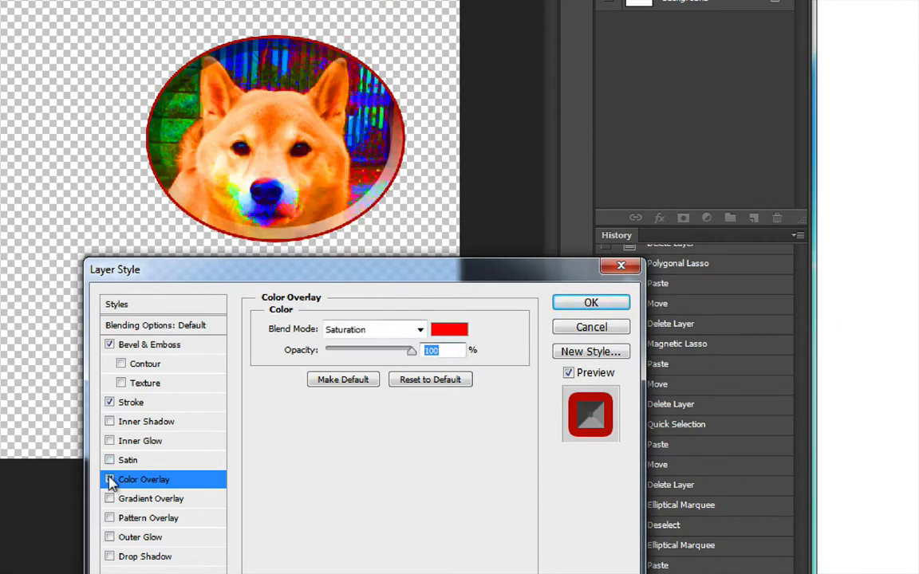
Try the Gradient Overlay and the Pattern Overlay on Layer 2, switching each one off again
{"action": "left_click", "coordinate": [110, 499]}
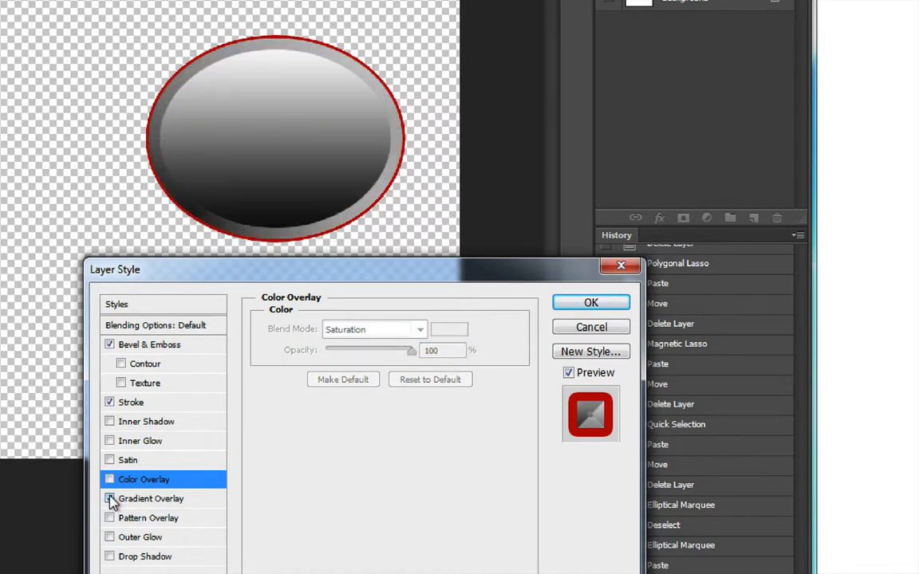
{"action": "left_click", "coordinate": [109, 499]}
{"action": "left_click", "coordinate": [109, 518]}
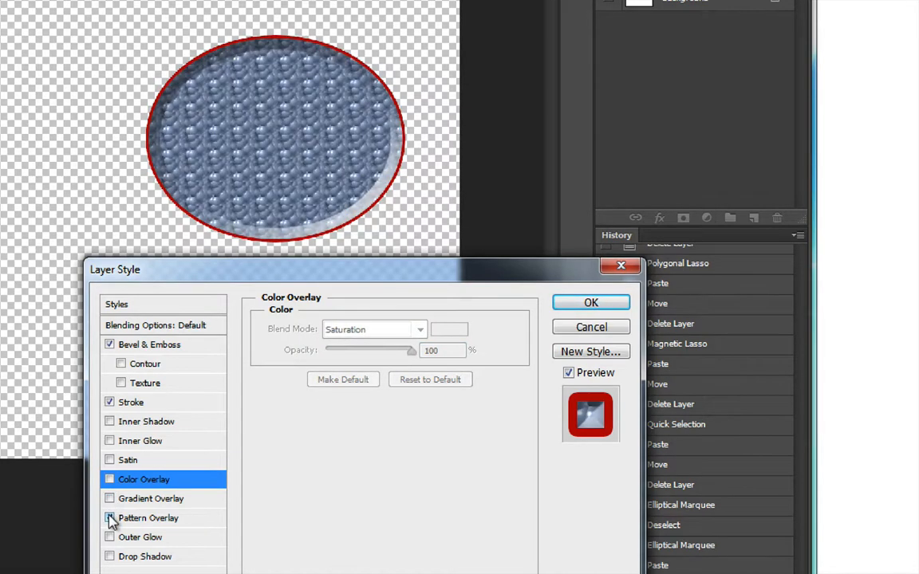
{"action": "left_click", "coordinate": [110, 518]}
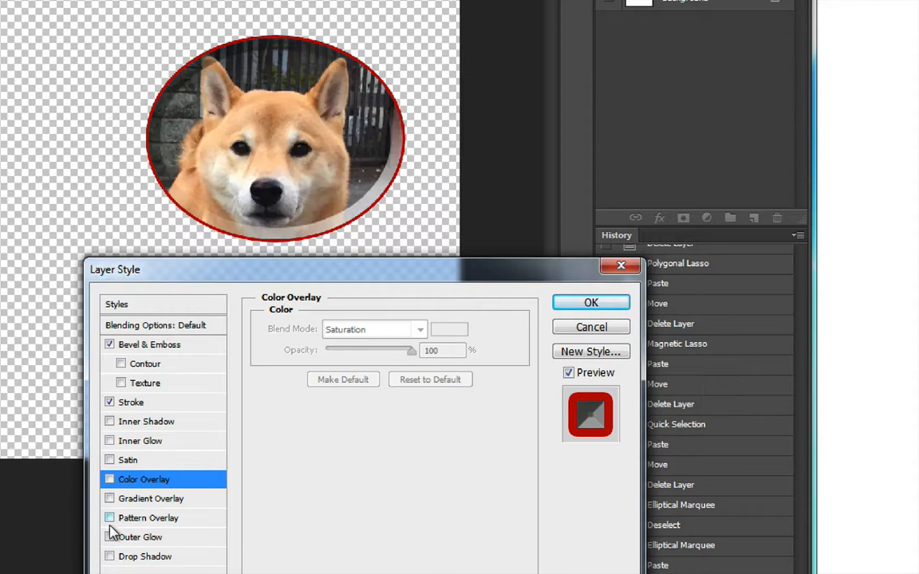
Add a Drop Shadow to Layer 2 with 132° angle, 81 px distance and 62 px size, and revisit its settings without changing them
{"action": "left_click", "coordinate": [141, 557]}
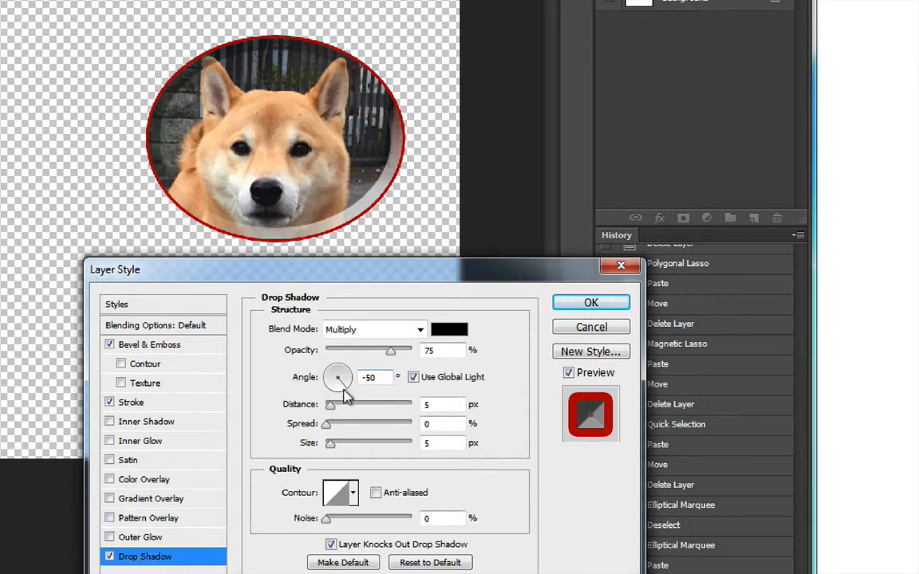
{"action": "left_click_drag", "start_coordinate": [331, 405], "coordinate": [343, 406]}
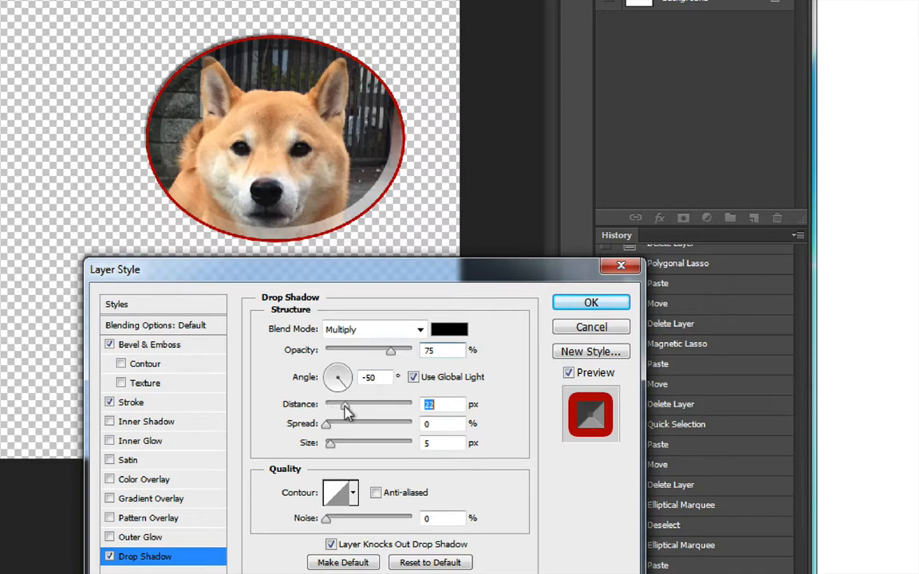
{"action": "left_click", "coordinate": [334, 376]}
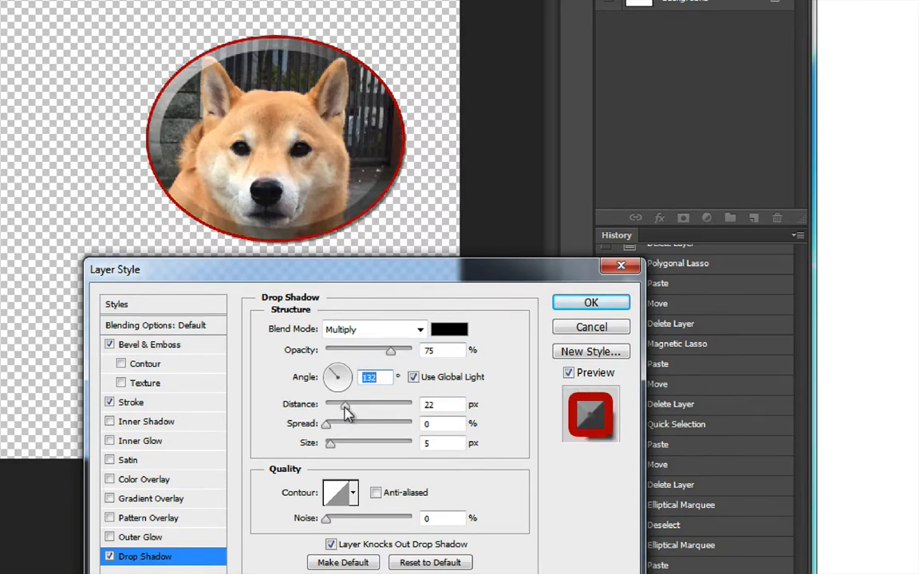
{"action": "left_click_drag", "start_coordinate": [345, 406], "coordinate": [383, 409]}
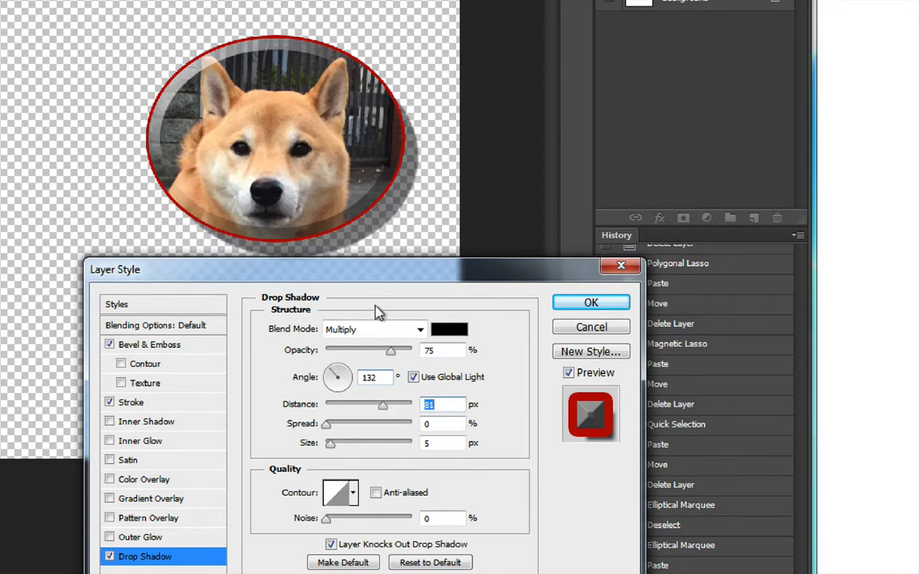
{"action": "left_click_drag", "start_coordinate": [373, 280], "coordinate": [371, 302]}
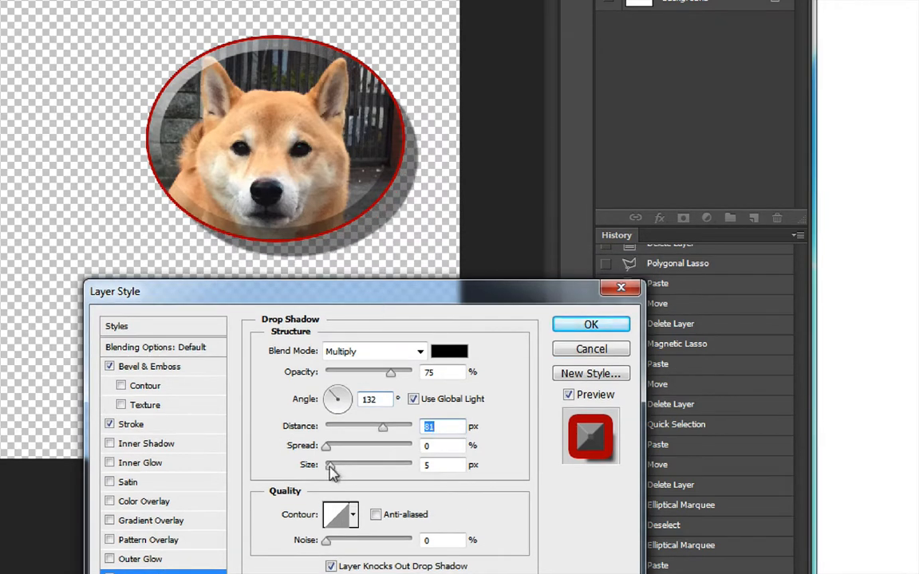
{"action": "left_click_drag", "start_coordinate": [330, 467], "coordinate": [354, 472]}
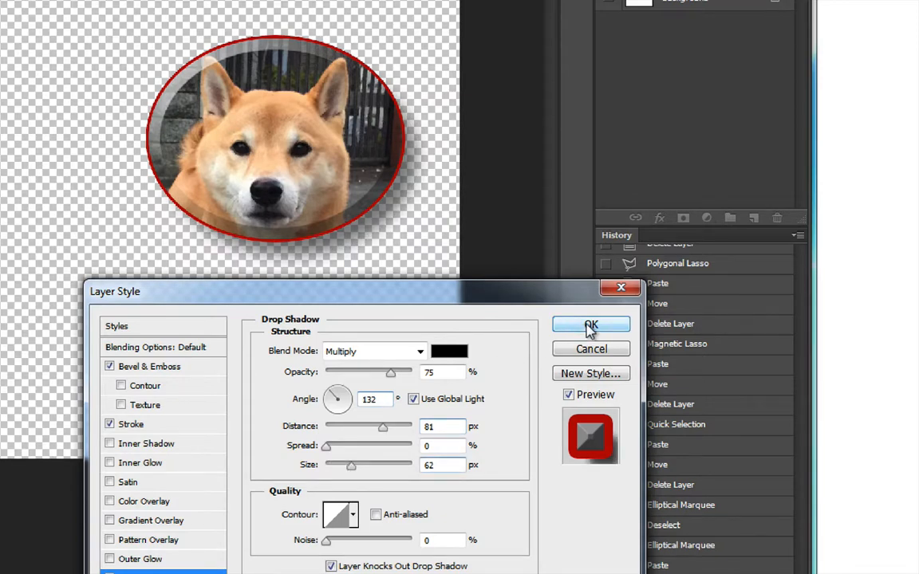
{"action": "left_click", "coordinate": [589, 326]}
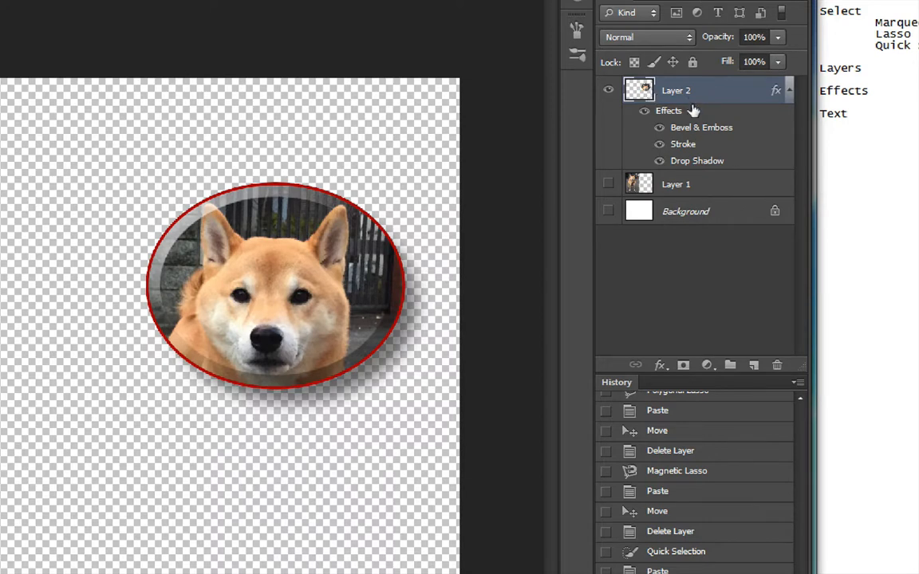
{"action": "double_click", "coordinate": [706, 162]}
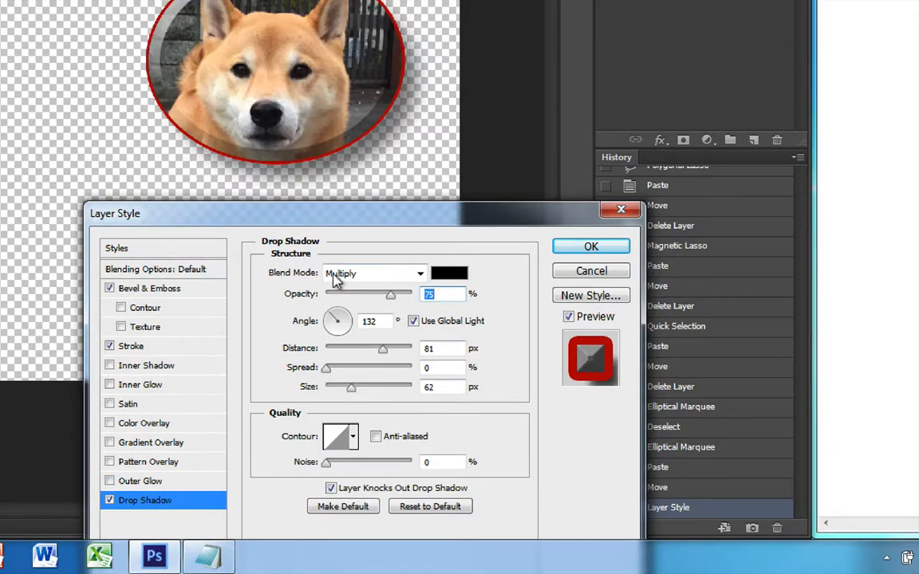
{"action": "left_click", "coordinate": [619, 209]}
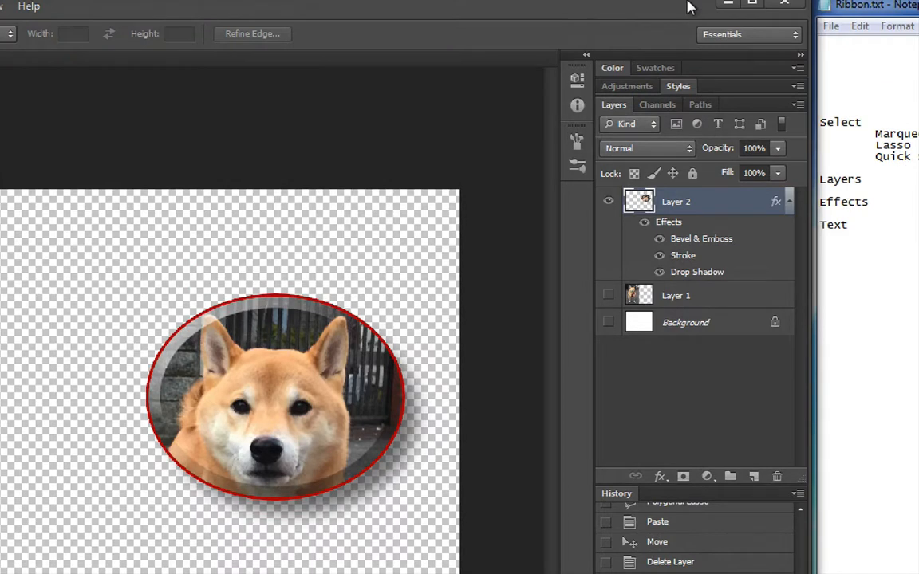
Save Layer 2's effects as a new style preset named Ponta Special, including layer effects
{"action": "left_click", "coordinate": [678, 87]}
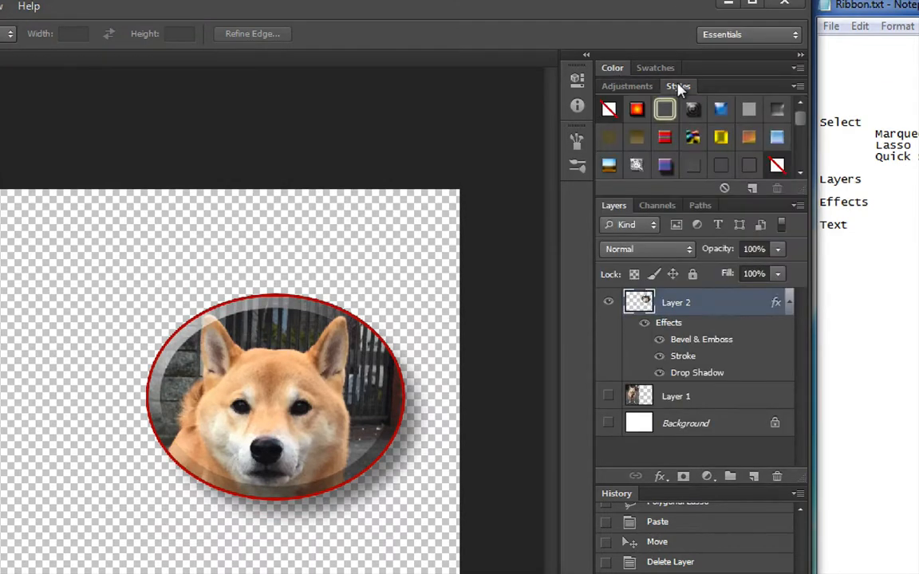
{"action": "left_click", "coordinate": [752, 191]}
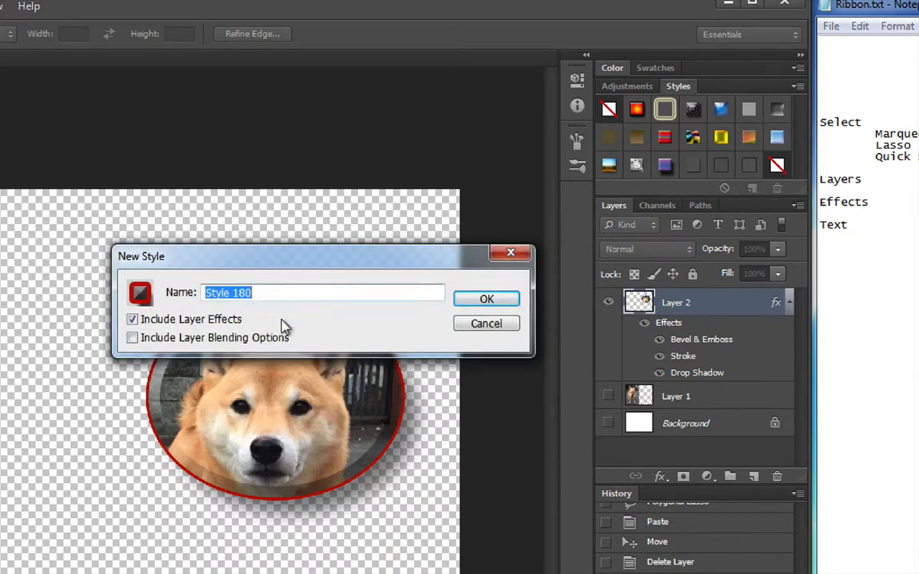
{"action": "type", "text": "Ponta Special"}
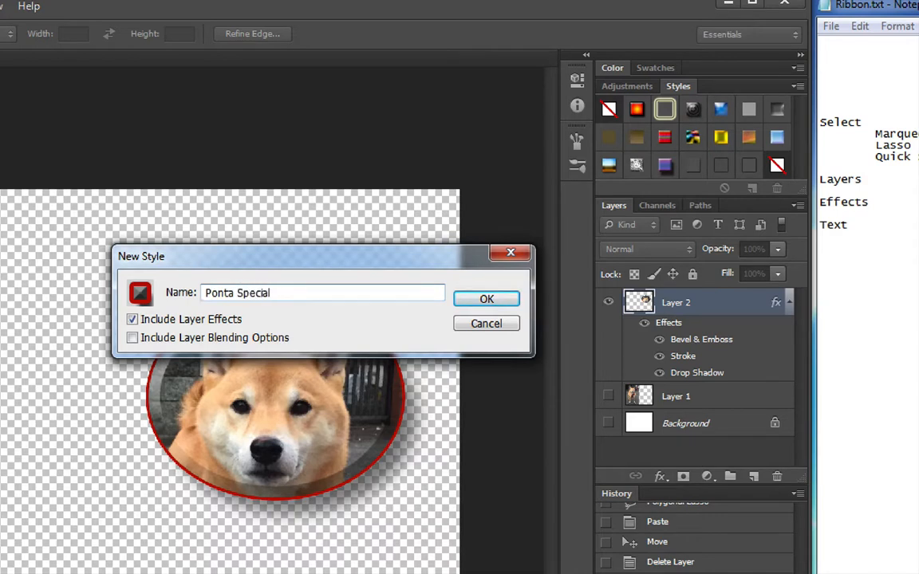
{"action": "left_click", "coordinate": [485, 301]}
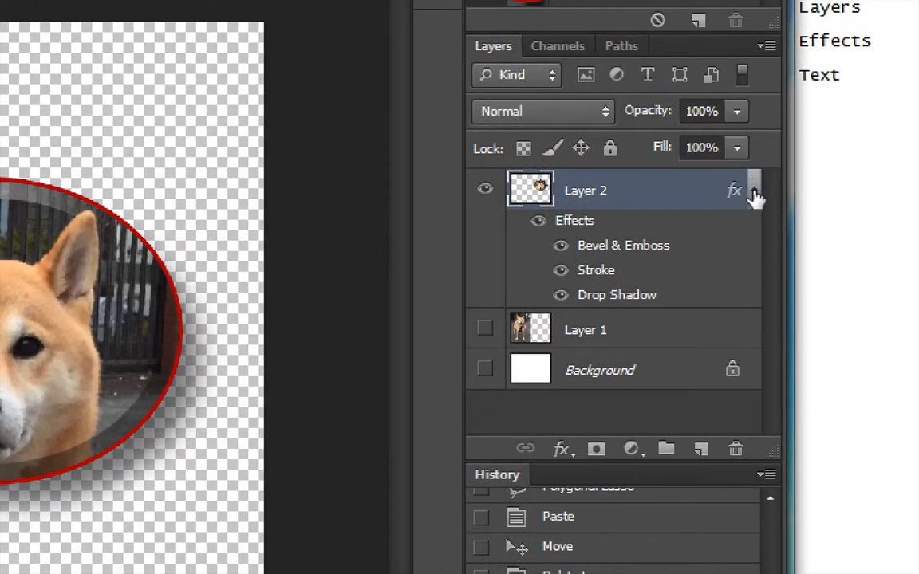
Collapse Layer 2's effects, show Layer 1, and select the dog's head on it with a rectangular marquee
{"action": "left_click", "coordinate": [754, 193]}
{"action": "left_click", "coordinate": [722, 230]}
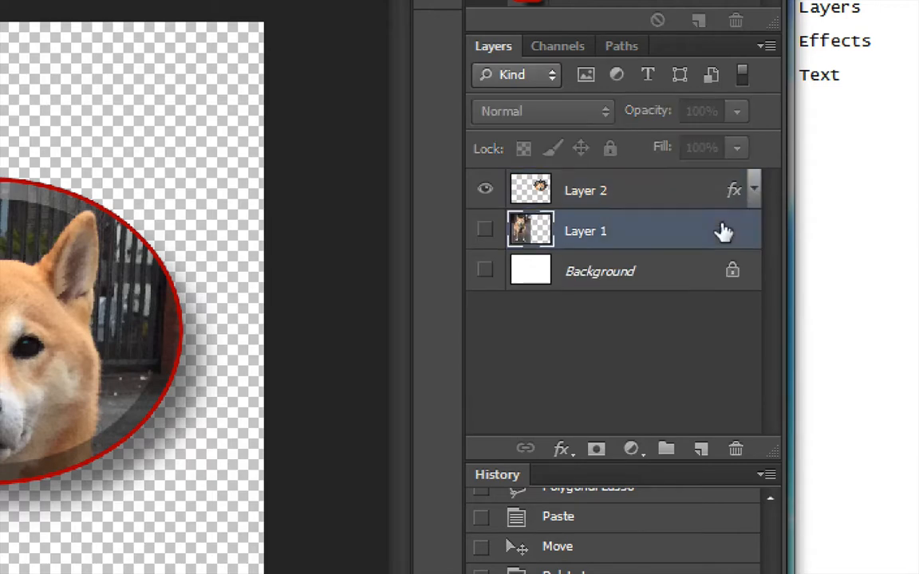
{"action": "left_click", "coordinate": [485, 231]}
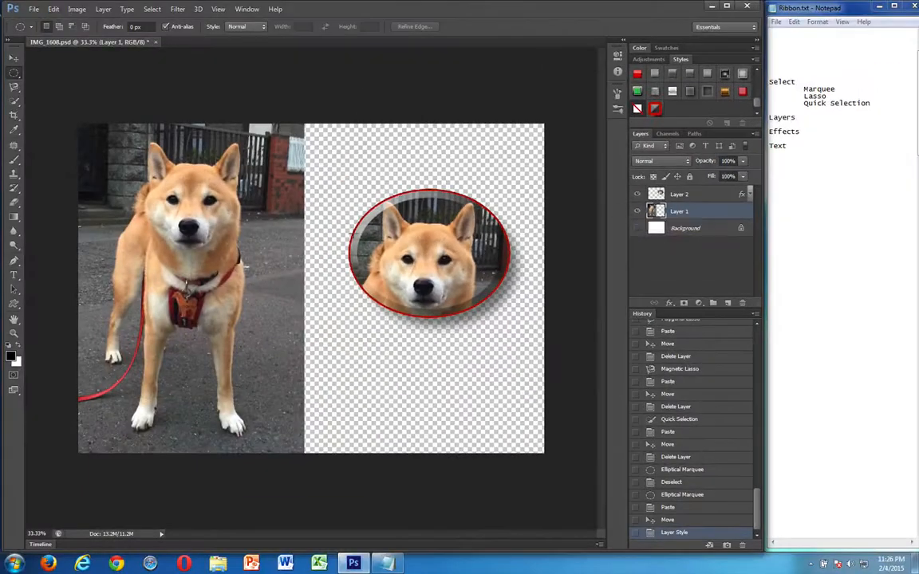
{"action": "right_click", "coordinate": [9, 70]}
{"action": "left_click", "coordinate": [37, 72]}
{"action": "left_click_drag", "start_coordinate": [128, 136], "coordinate": [261, 260]}
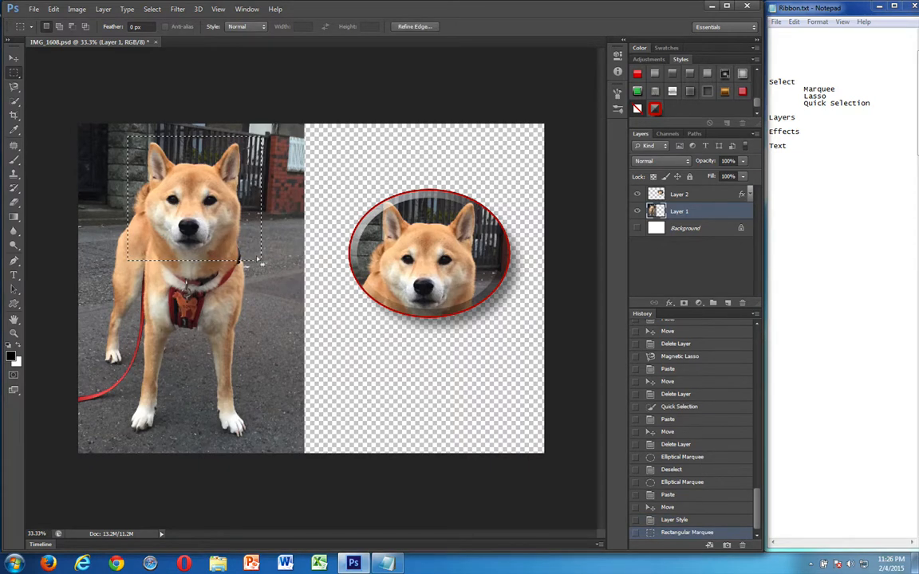
Copy the rectangular head selection to a new layer below the oval portrait and apply the Ponta Special style to it
{"action": "key", "text": "ctrl+c"}
{"action": "key", "text": "ctrl+v"}
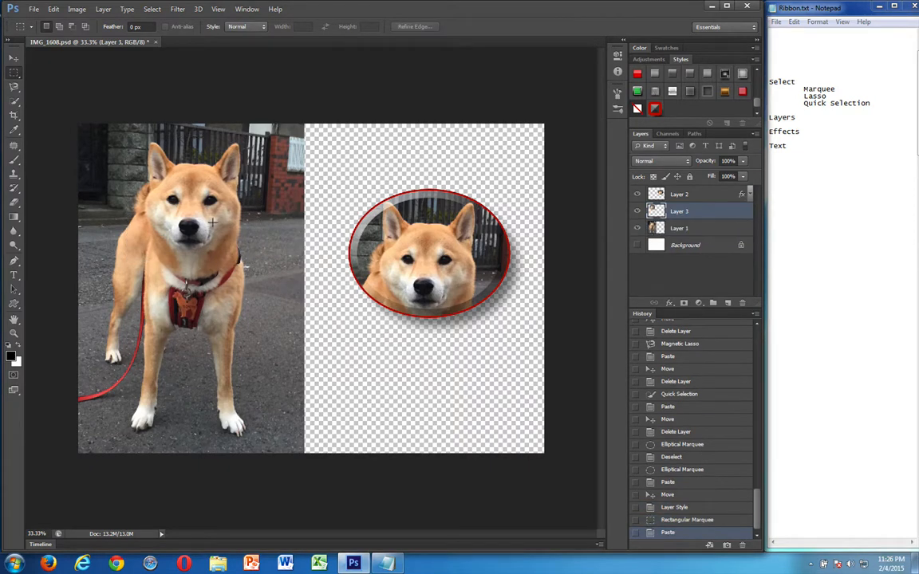
{"action": "left_click_drag", "start_coordinate": [231, 236], "coordinate": [424, 387]}
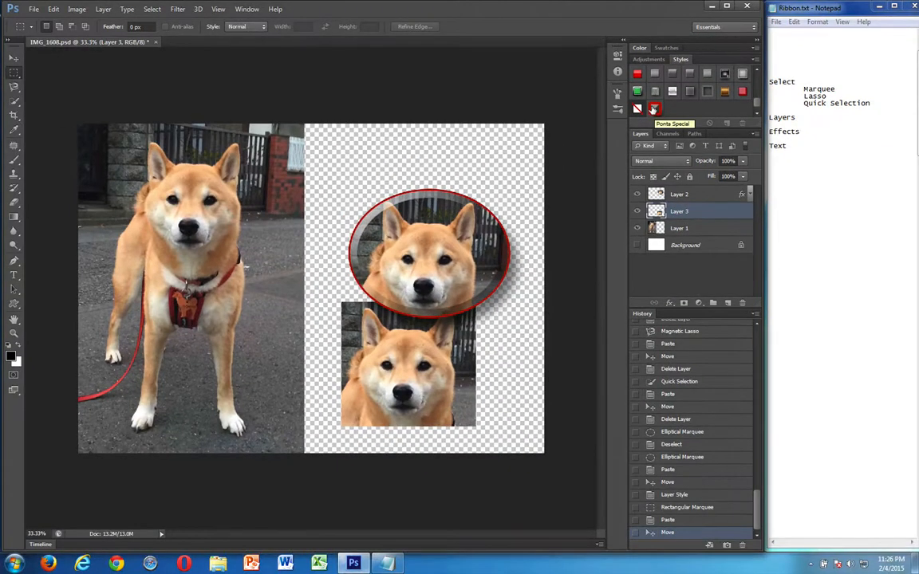
{"action": "left_click", "coordinate": [654, 109]}
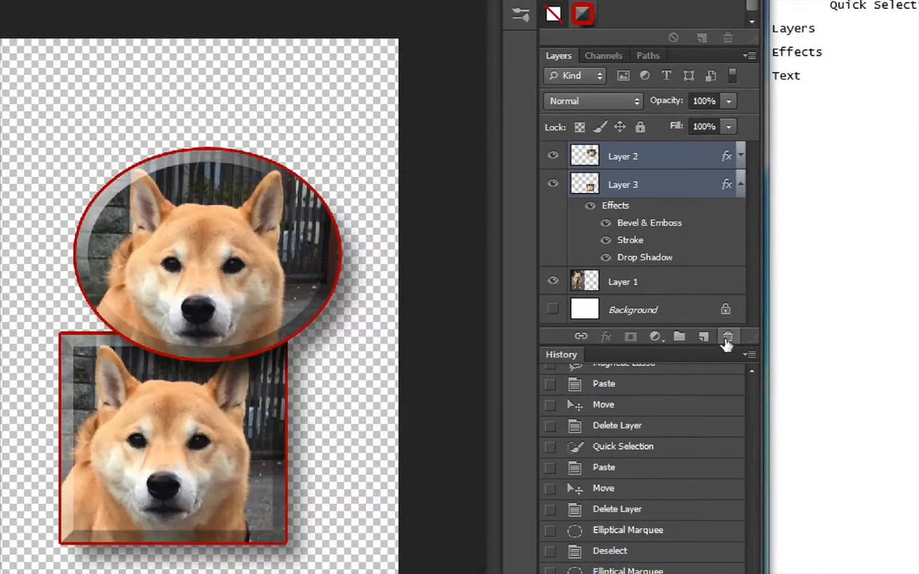
Delete Layer 2 and Layer 3, and activate the Type tool
{"action": "left_click", "coordinate": [727, 338]}
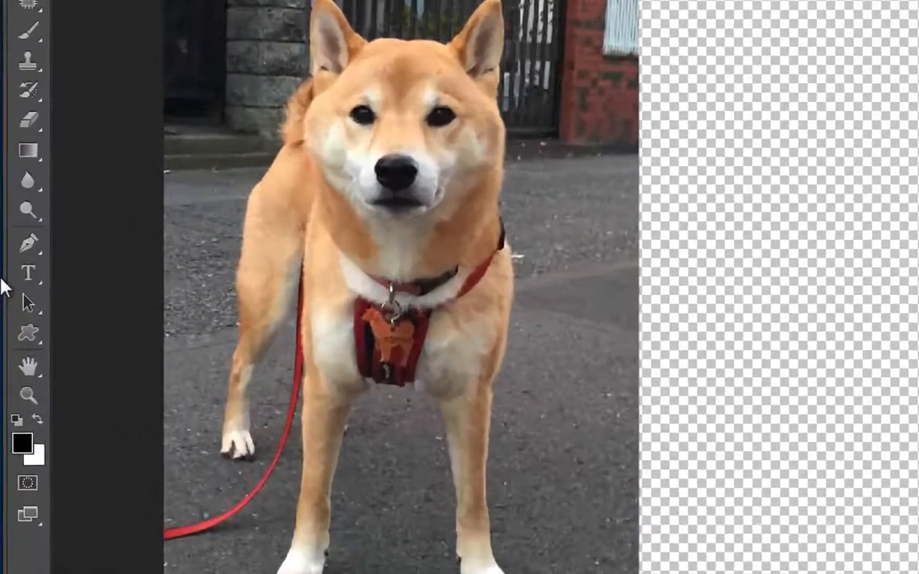
{"action": "left_click", "coordinate": [28, 272]}
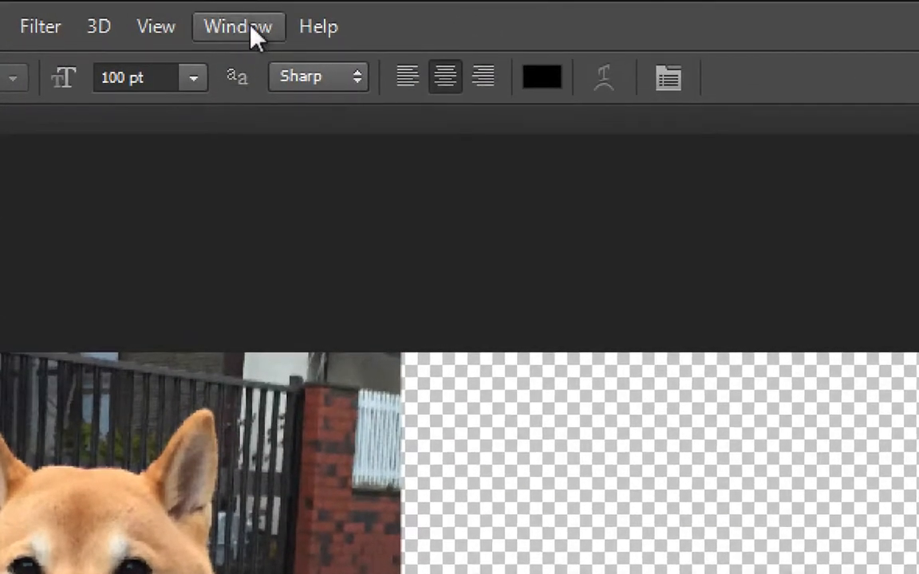
Show the Character settings and look through the available fonts and the size options for text
{"action": "left_click", "coordinate": [252, 34]}
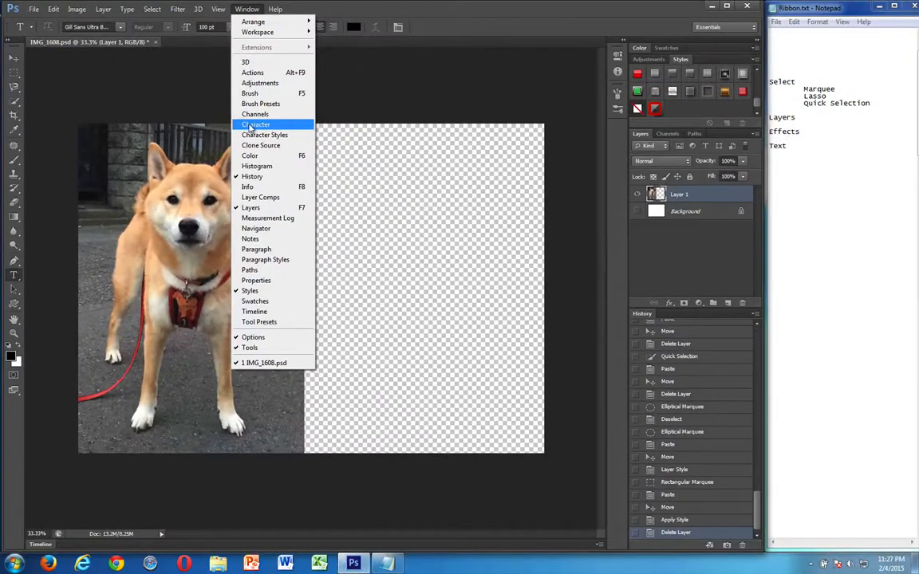
{"action": "left_click", "coordinate": [263, 357]}
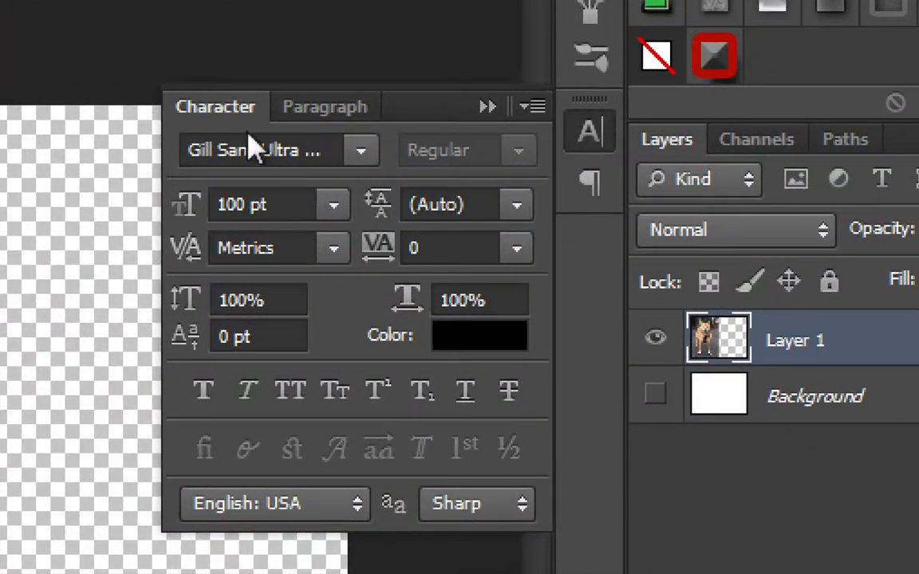
{"action": "left_click", "coordinate": [359, 151]}
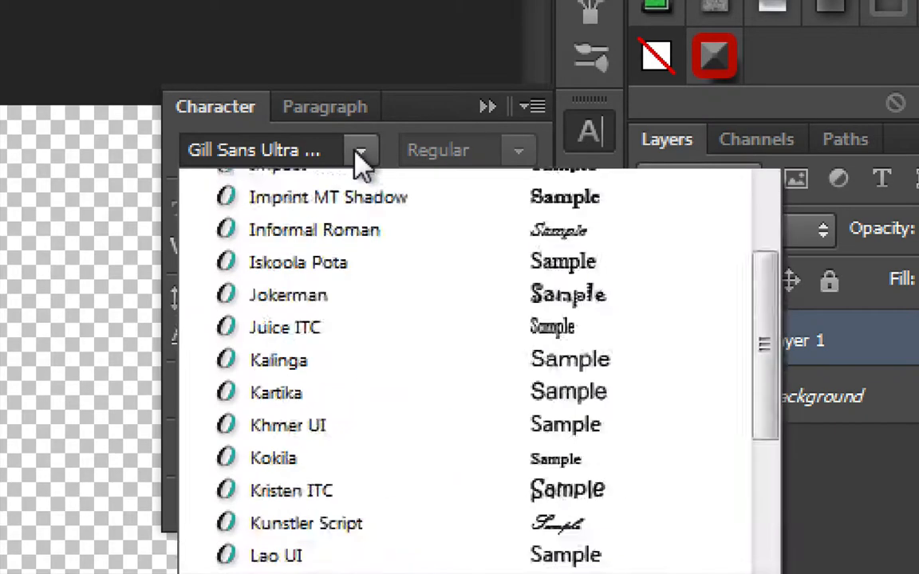
{"action": "left_click", "coordinate": [358, 190]}
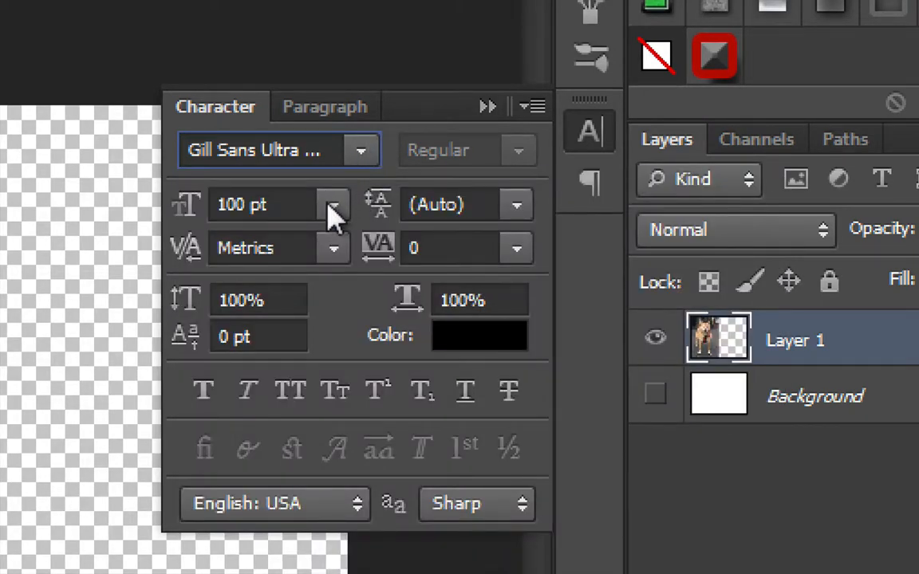
{"action": "left_click", "coordinate": [333, 207]}
{"action": "left_click", "coordinate": [330, 208]}
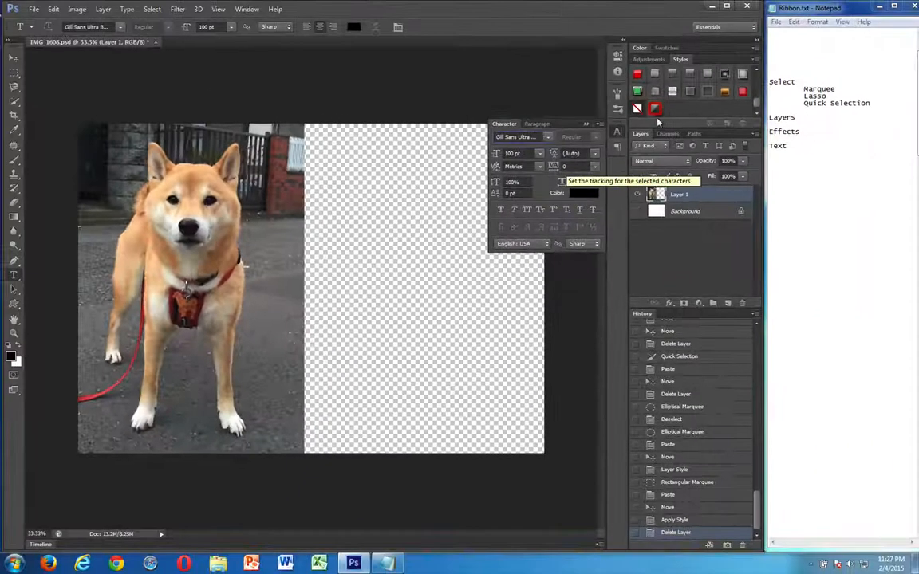
{"action": "left_click", "coordinate": [588, 133]}
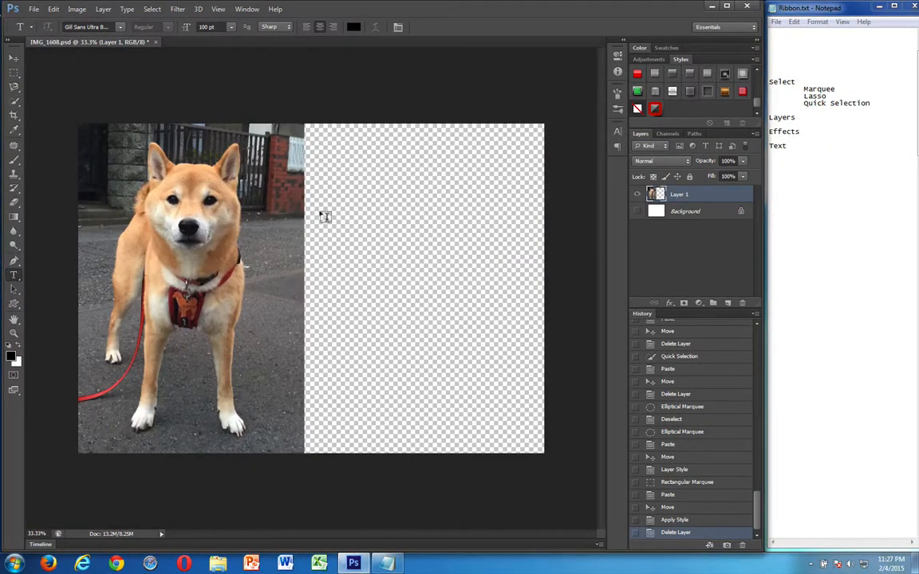
Draw a text box on the transparent area beside the dog photo, enter PONTA! and commit it
{"action": "left_click_drag", "start_coordinate": [323, 215], "coordinate": [526, 322]}
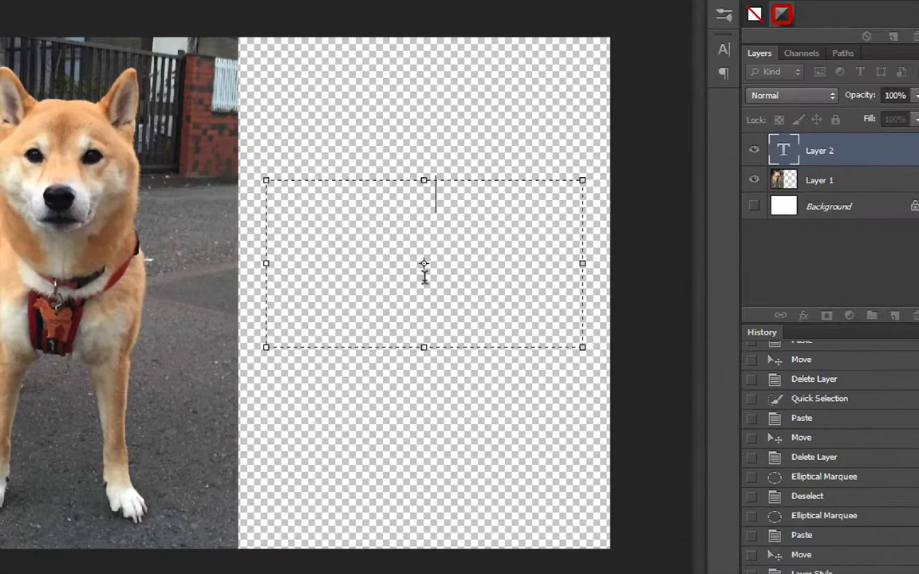
{"action": "type", "text": "PONTA"}
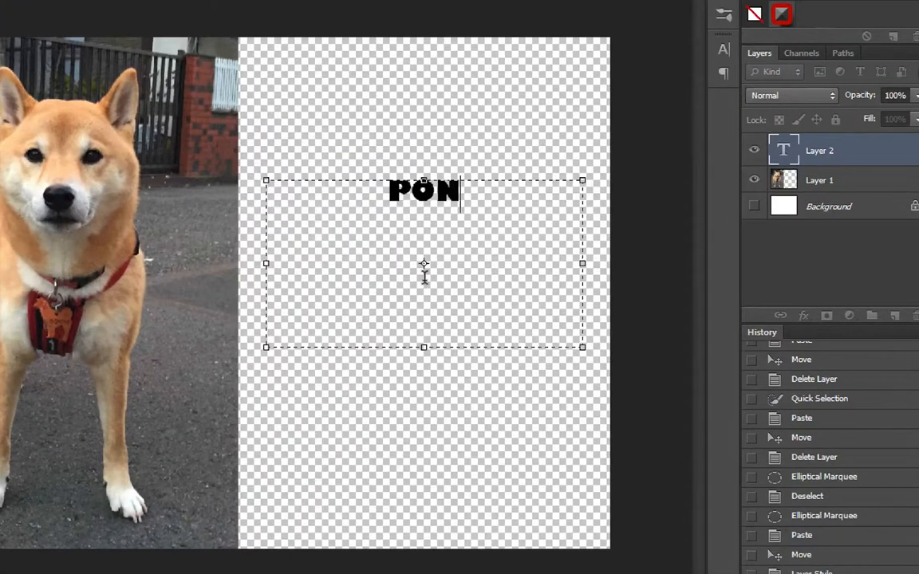
{"action": "type", "text": "!"}
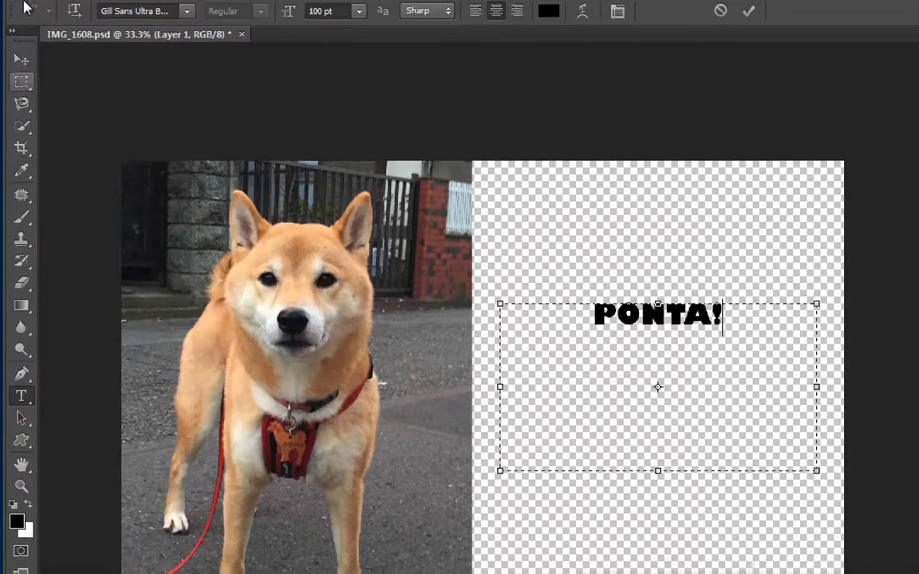
{"action": "left_click", "coordinate": [20, 60]}
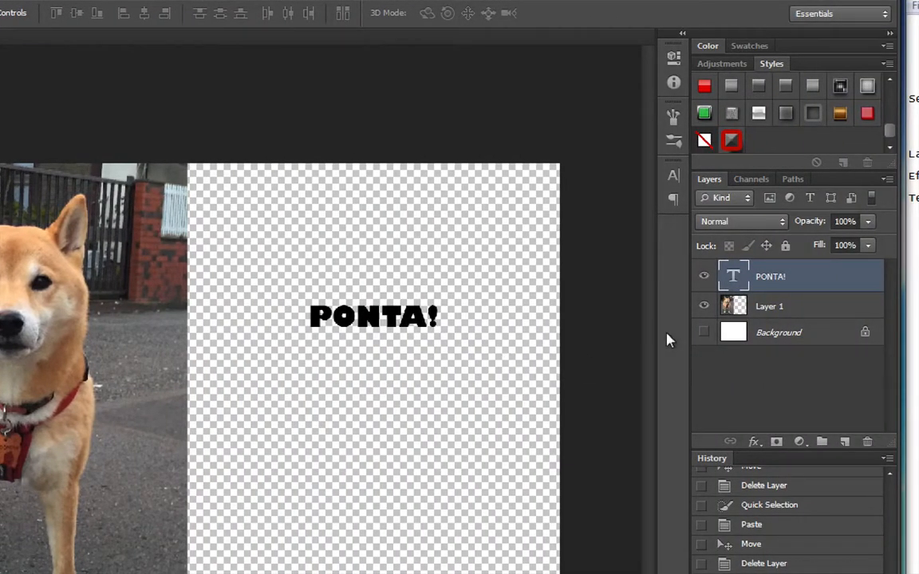
Apply the saved Ponta Special style to the PONTA! text layer, viewing it at 100% zoom
{"action": "key", "text": "ctrl+1"}
{"action": "scroll", "coordinate": [520, 293], "scroll_direction": "right", "scroll_amount": 10}
{"action": "scroll", "coordinate": [521, 294], "scroll_direction": "up", "scroll_amount": 1}
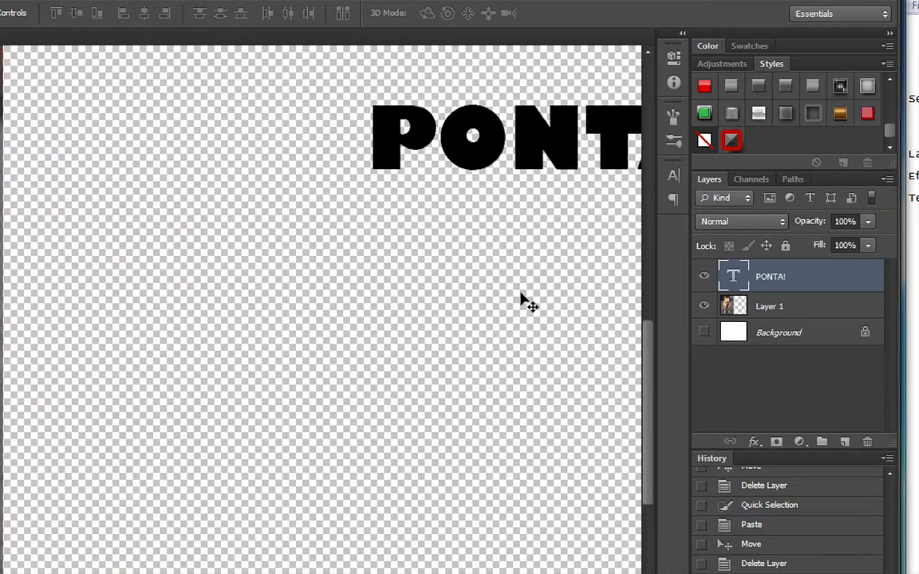
{"action": "left_click", "coordinate": [732, 141]}
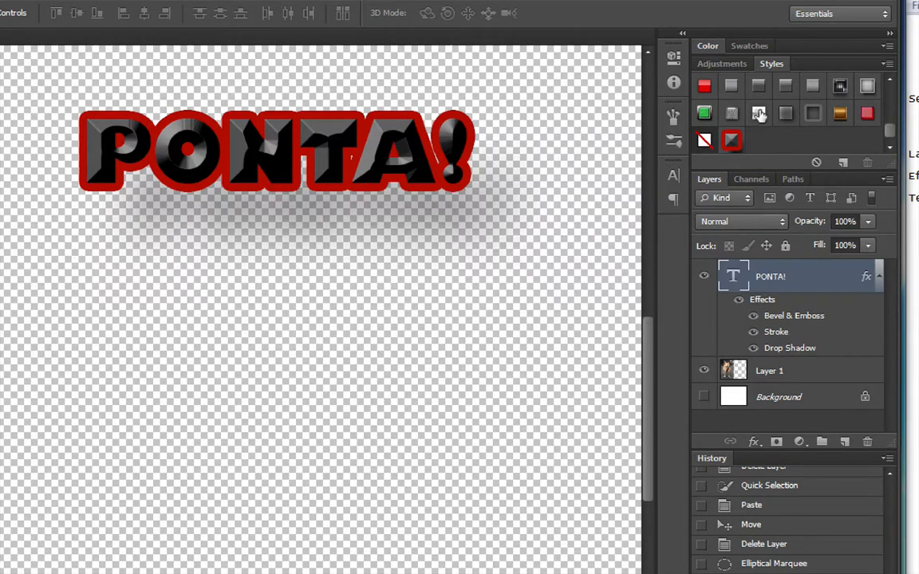
Try several preset styles on the PONTA! text, including glossy red and gold, ending with Color Target (Button)
{"action": "left_click", "coordinate": [758, 112]}
{"action": "left_click", "coordinate": [757, 91]}
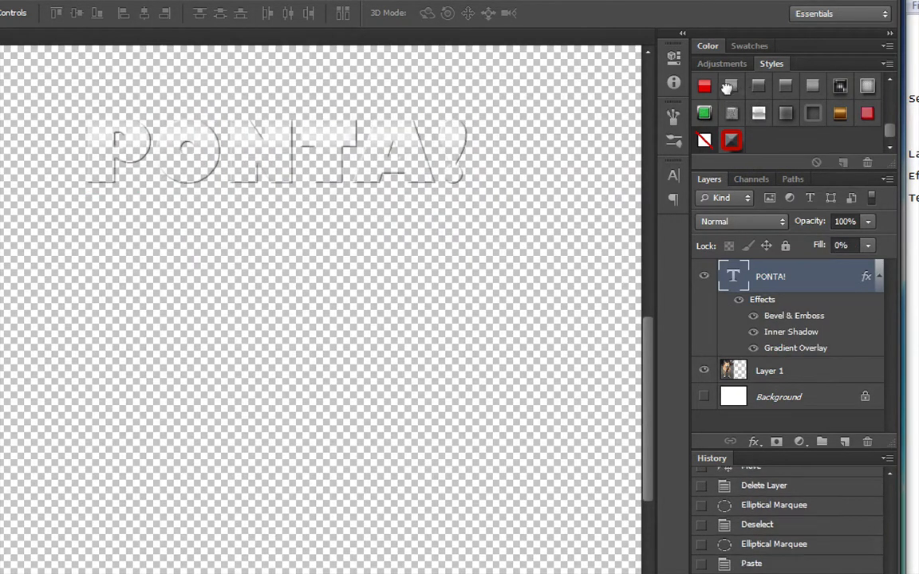
{"action": "left_click", "coordinate": [704, 86]}
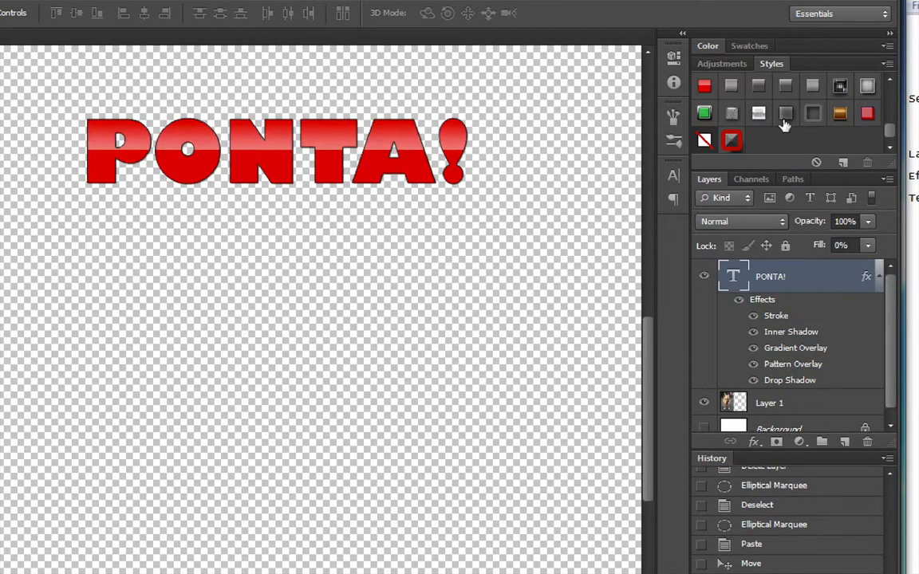
{"action": "scroll", "coordinate": [786, 124], "scroll_direction": "up", "scroll_amount": 10}
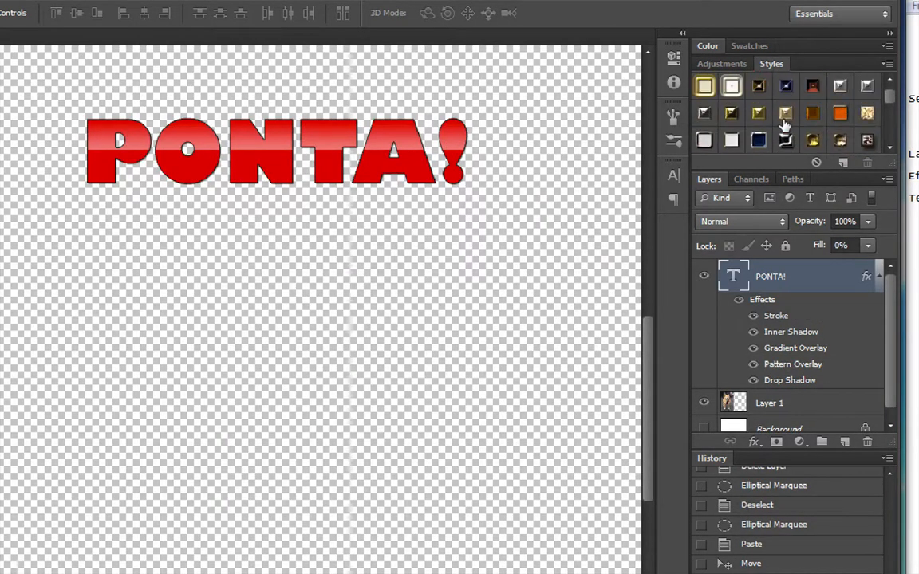
{"action": "left_click", "coordinate": [757, 113]}
{"action": "scroll", "coordinate": [757, 119], "scroll_direction": "down", "scroll_amount": 3}
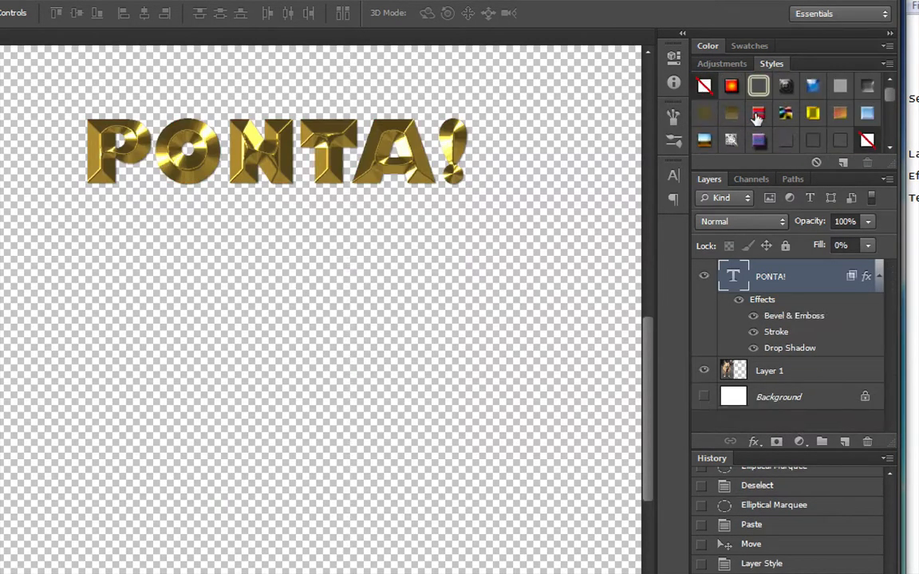
{"action": "left_click", "coordinate": [756, 116]}
{"action": "left_click", "coordinate": [789, 87]}
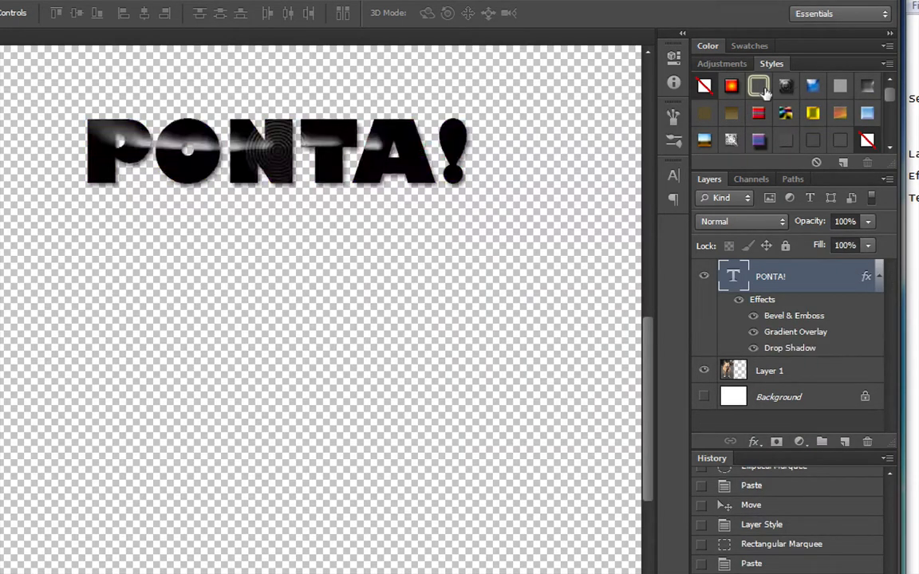
{"action": "left_click", "coordinate": [732, 86]}
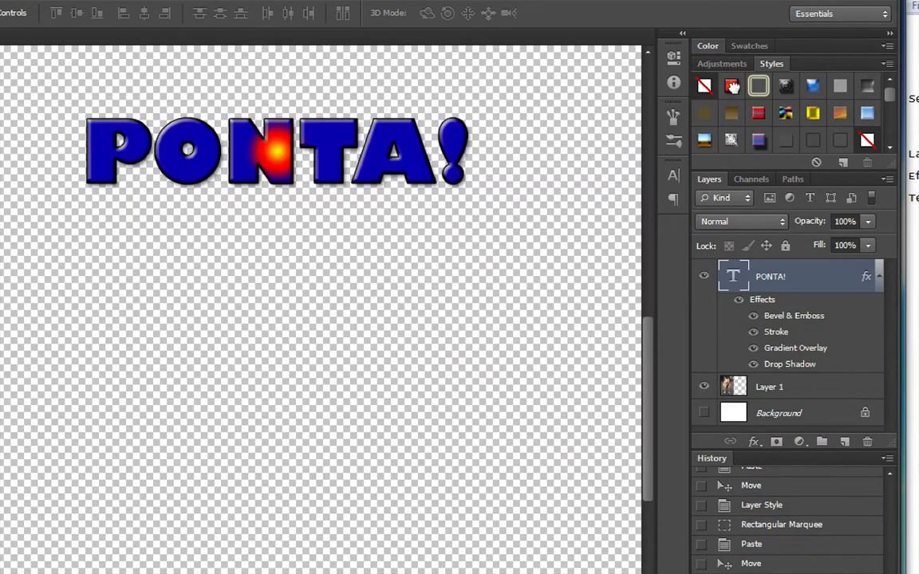
Collapse the Styles panel and close IMG_1608.psd without saving the changes
{"action": "left_click", "coordinate": [771, 64]}
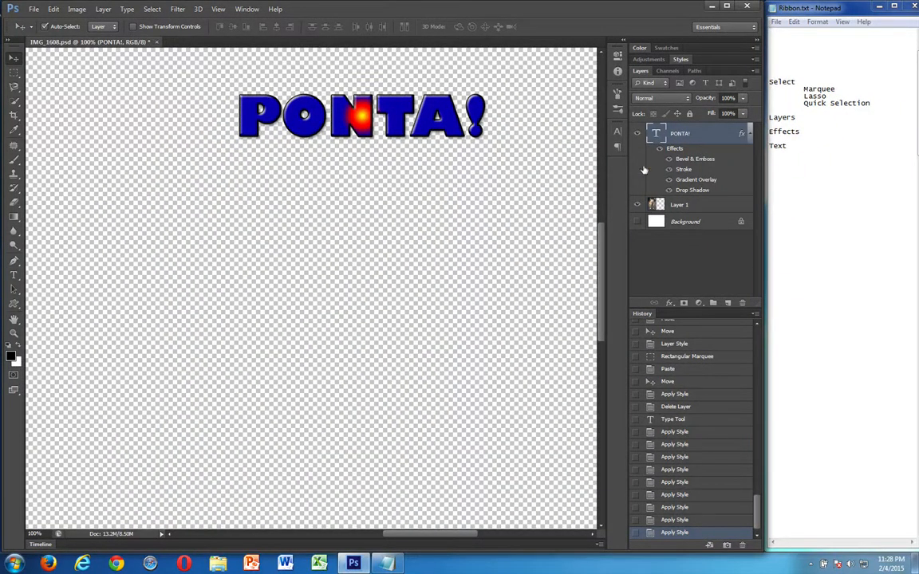
{"action": "key", "text": "ctrl+w"}
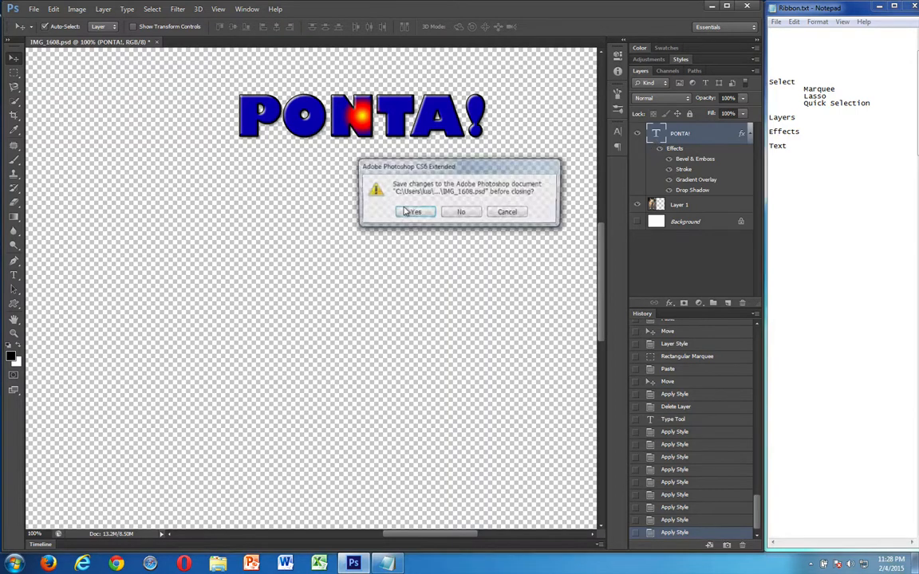
{"action": "left_click", "coordinate": [452, 214]}
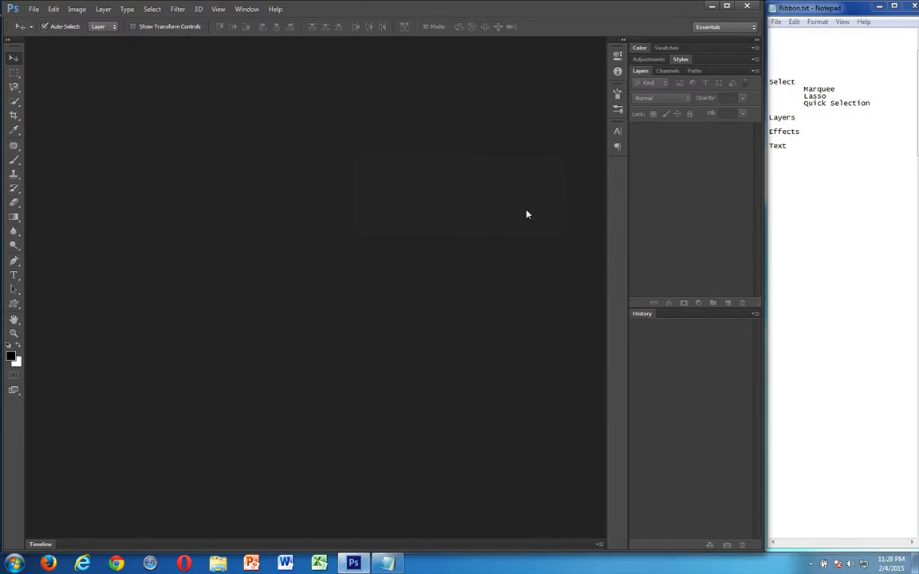
Switch to Ribbon.txt in Notepad and read the exercise instructions from Create folder through the selection tasks
{"action": "left_click", "coordinate": [847, 114]}
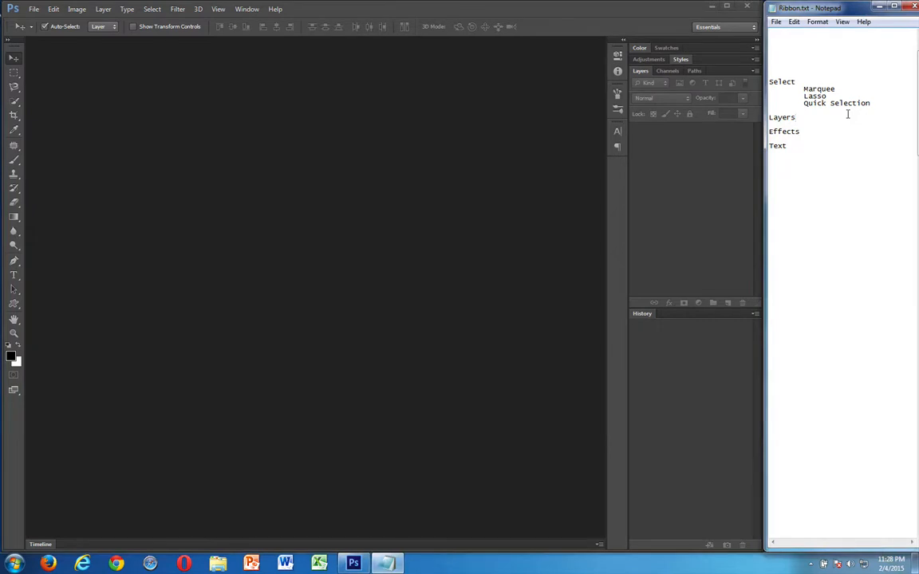
{"action": "scroll", "coordinate": [847, 114], "scroll_direction": "down", "scroll_amount": 12}
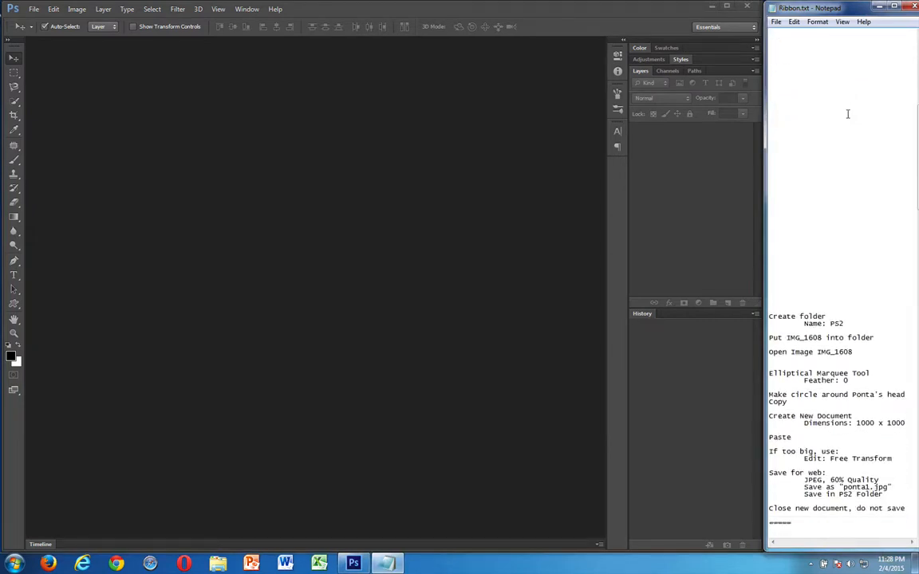
{"action": "scroll", "coordinate": [847, 114], "scroll_direction": "down", "scroll_amount": 12}
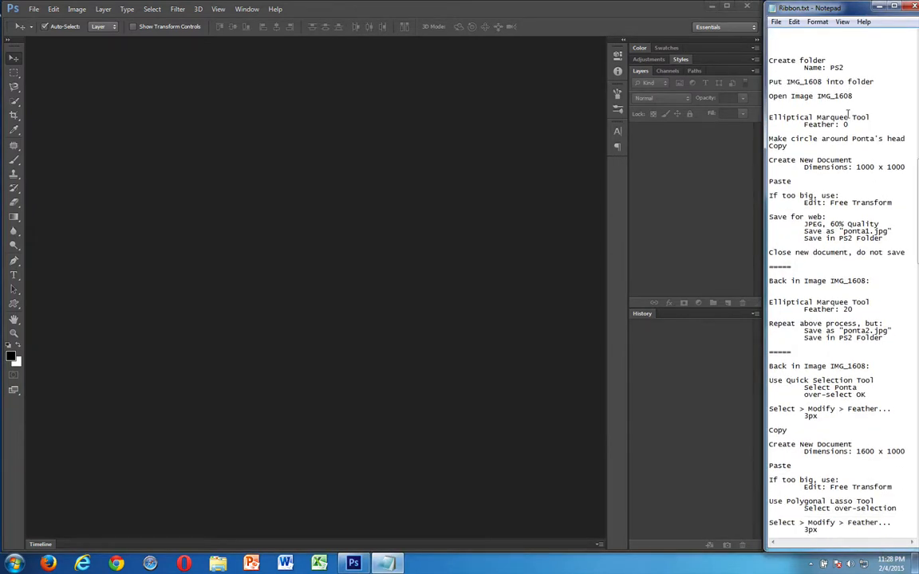
{"action": "scroll", "coordinate": [847, 114], "scroll_direction": "down", "scroll_amount": 1}
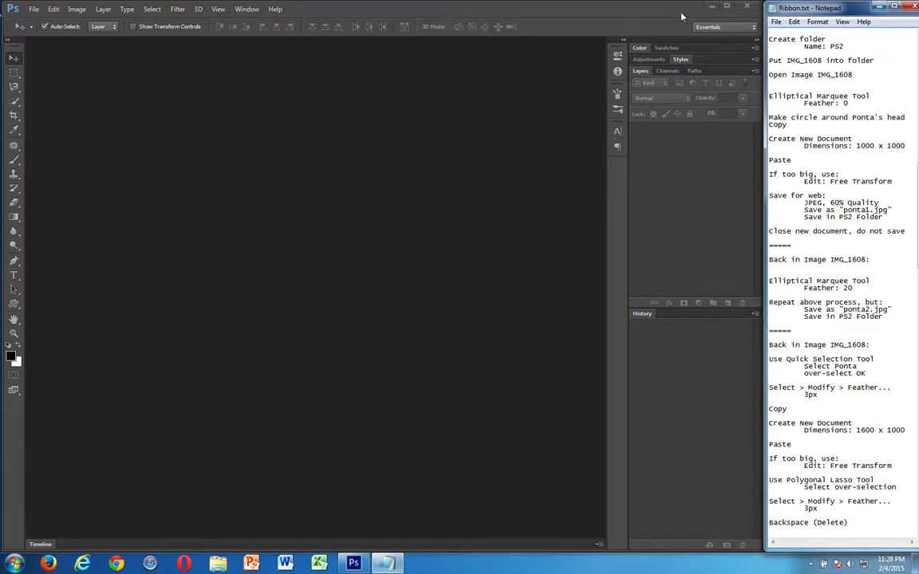
Minimize Photoshop and move the IMG_1608.JPG file to an open area of the desktop
{"action": "left_click", "coordinate": [711, 7]}
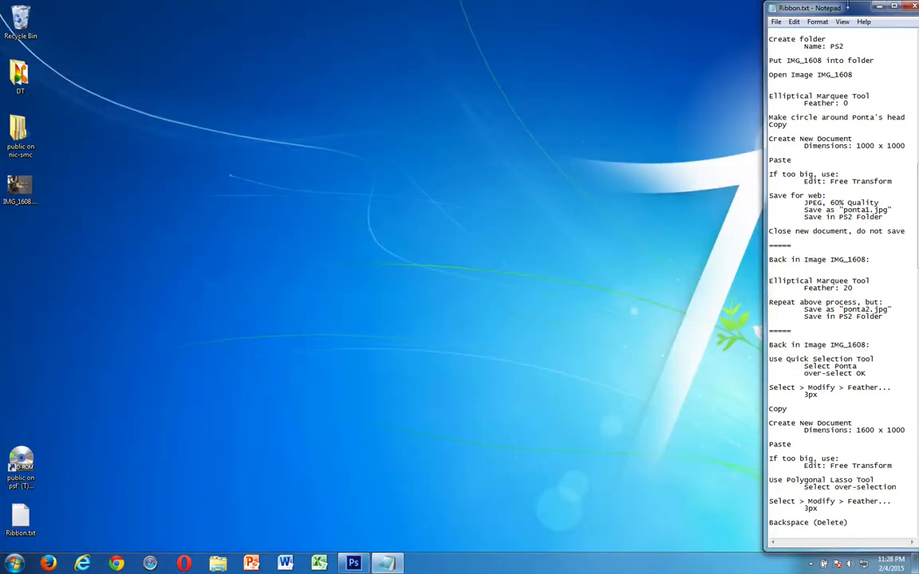
{"action": "left_click", "coordinate": [28, 186]}
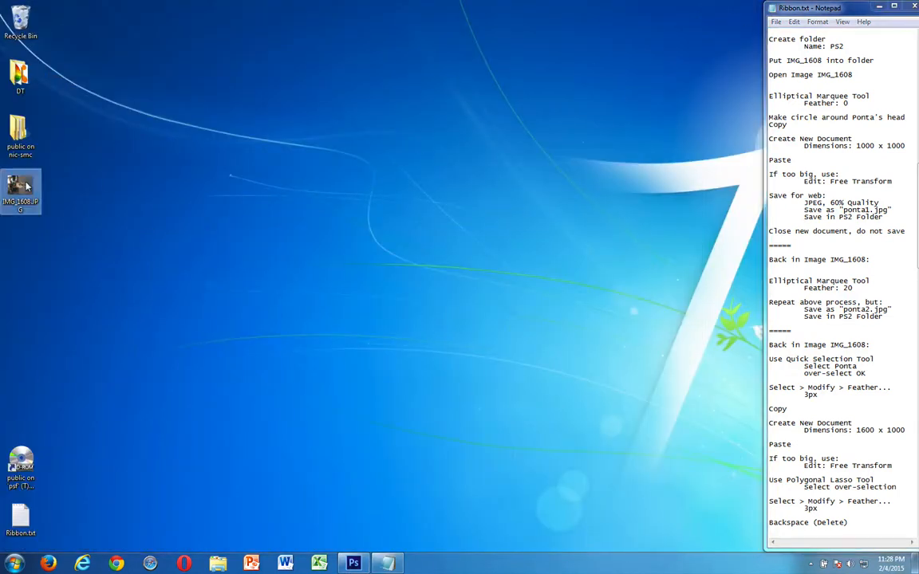
{"action": "left_click_drag", "start_coordinate": [26, 186], "coordinate": [200, 195]}
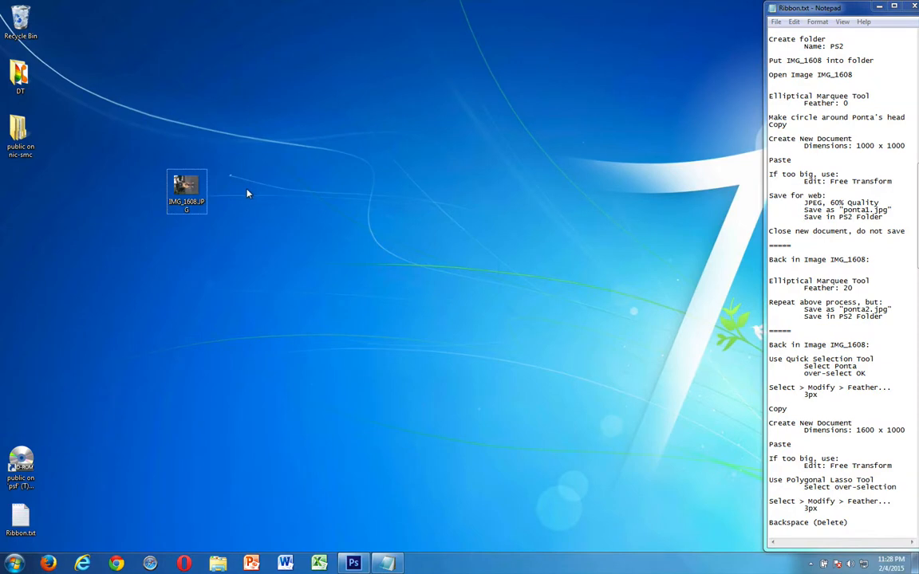
Create a desktop folder named PS3- followed by the user's first name, and move IMG_1608.JPG into it
{"action": "right_click", "coordinate": [252, 191]}
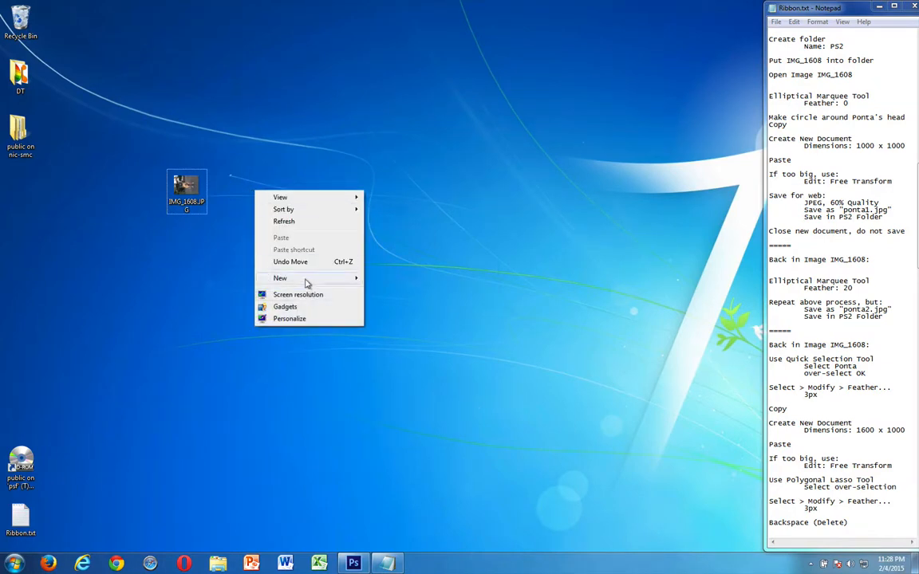
{"action": "mouse_move", "coordinate": [306, 281]}
{"action": "left_click", "coordinate": [370, 276]}
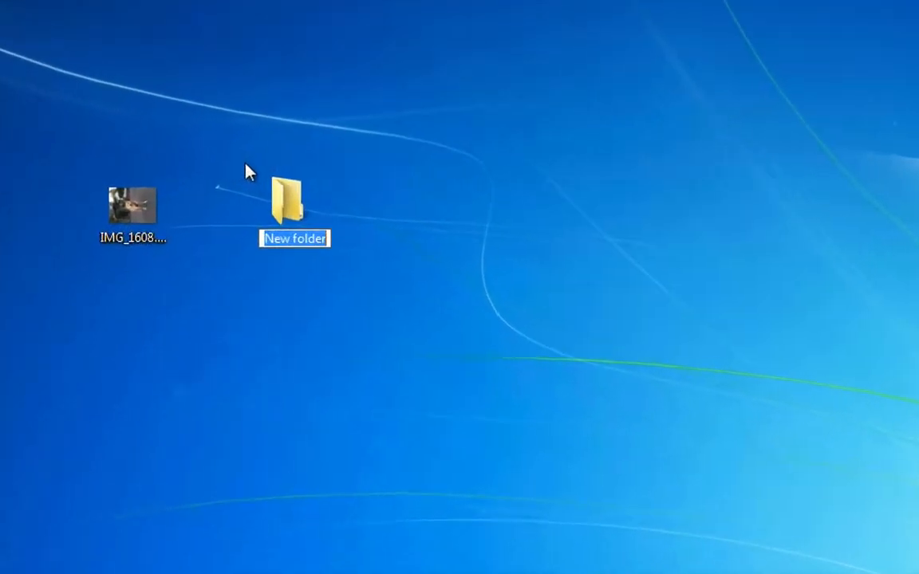
{"action": "type", "text": "PS"}
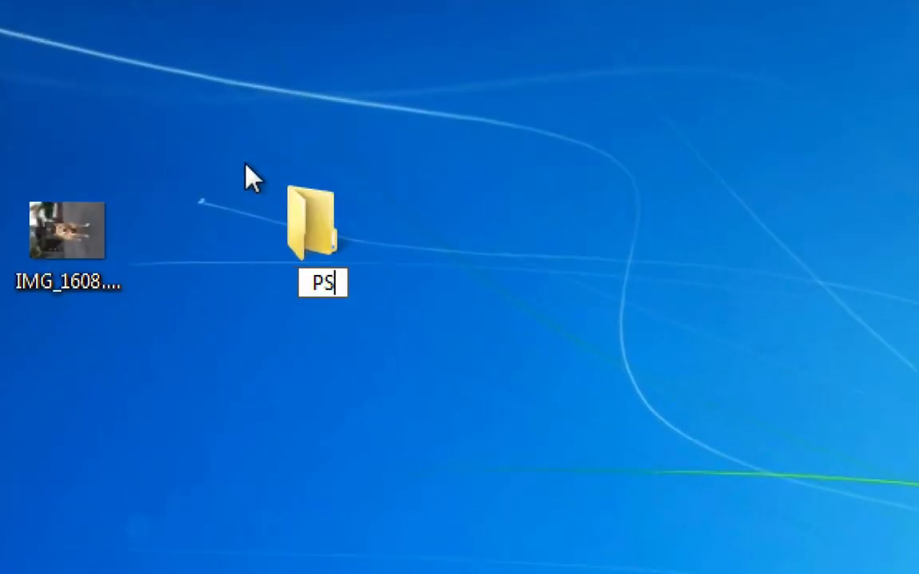
{"action": "type", "text": "3-L"}
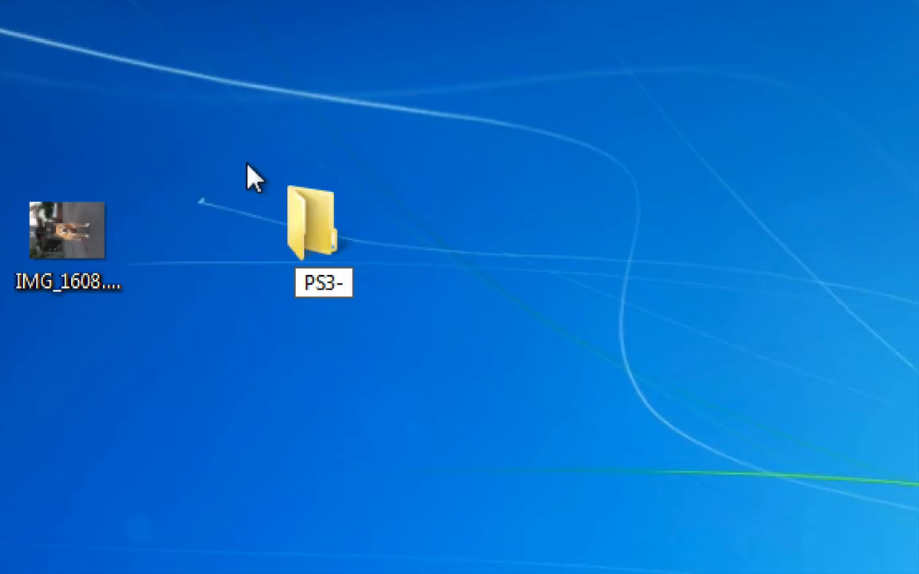
{"action": "type", "text": "uis"}
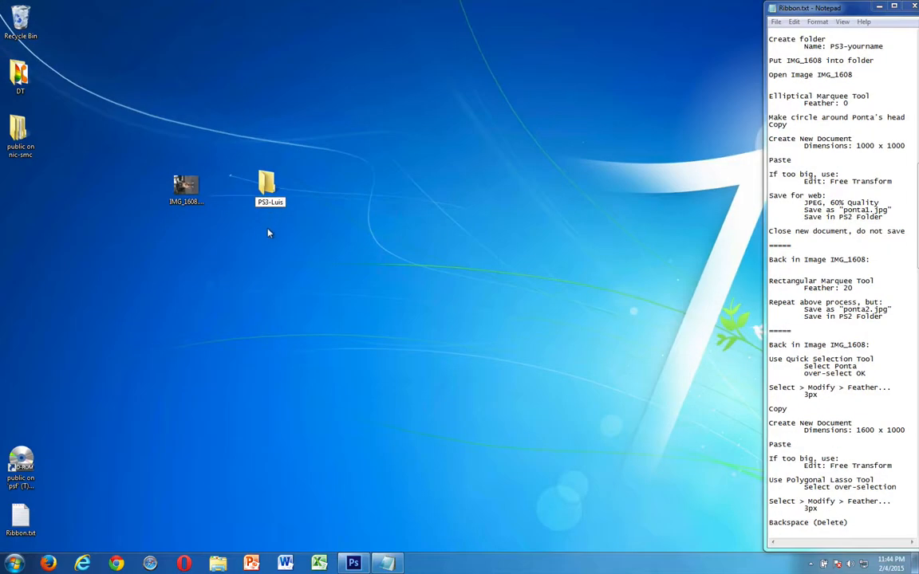
{"action": "key", "text": "Return"}
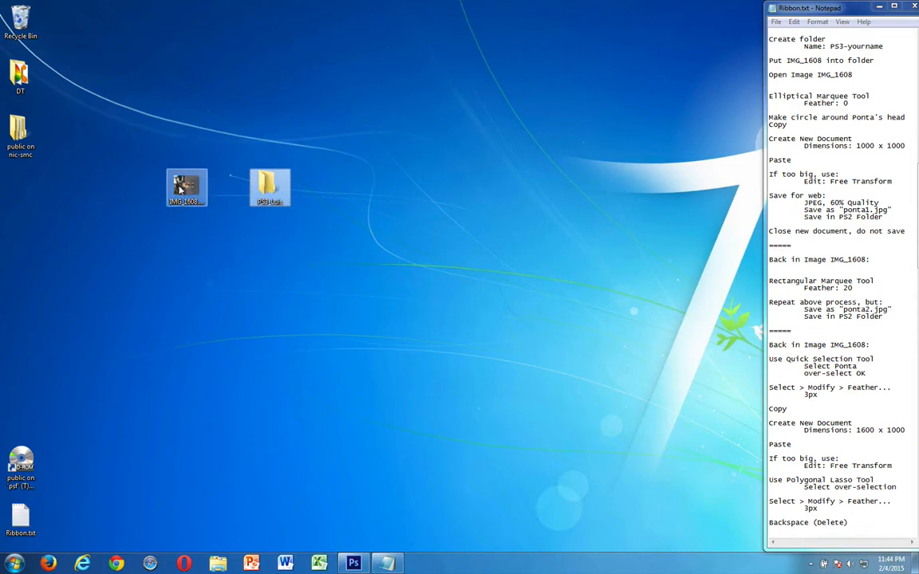
{"action": "left_click_drag", "start_coordinate": [180, 188], "coordinate": [261, 181]}
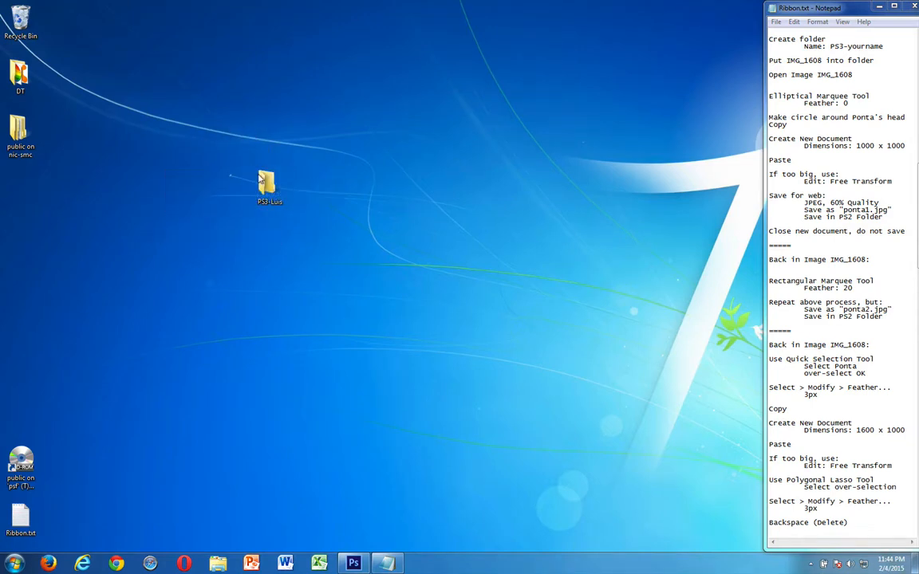
Switch to Photoshop and open IMG_1608.JPG from the PS3 project folder on the desktop
{"action": "left_click", "coordinate": [343, 563]}
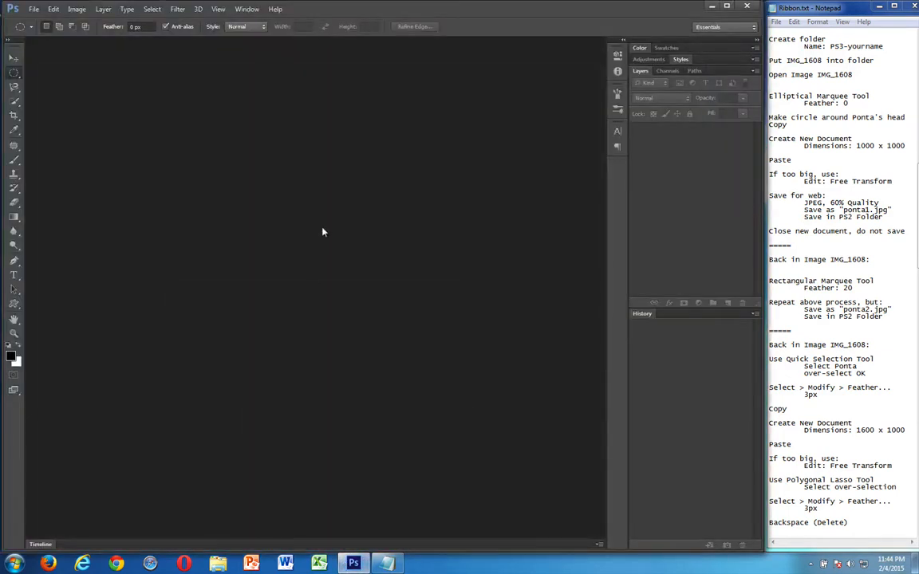
{"action": "left_click", "coordinate": [34, 9]}
{"action": "left_click", "coordinate": [34, 34]}
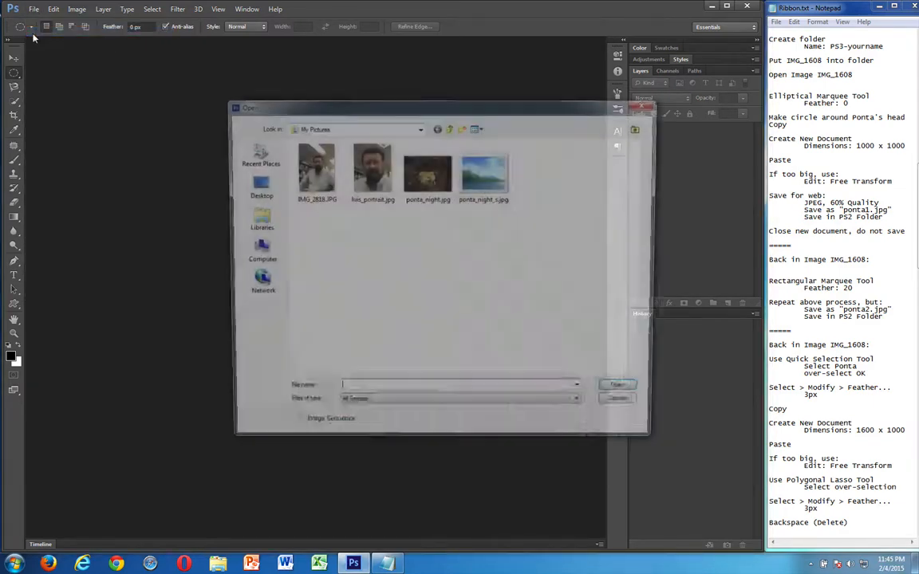
{"action": "left_click", "coordinate": [255, 185]}
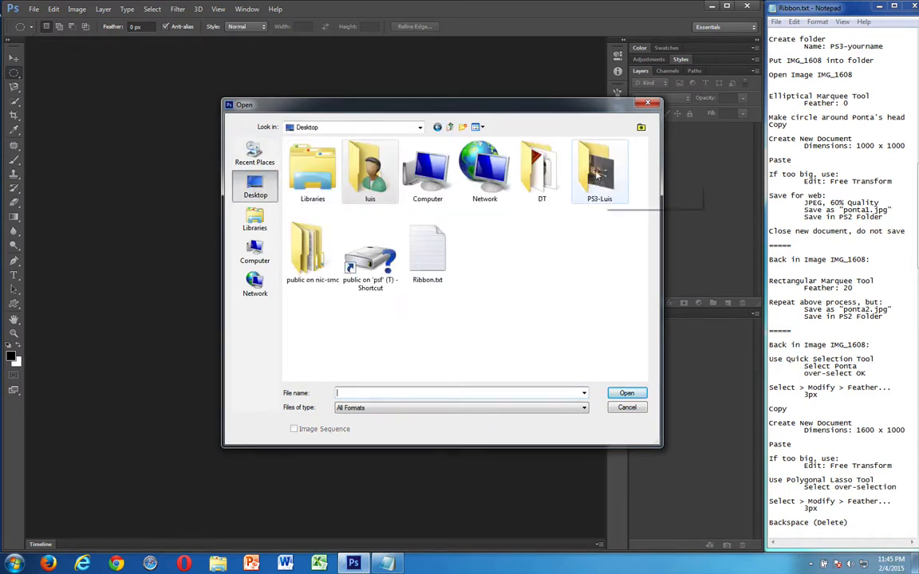
{"action": "double_click", "coordinate": [597, 176]}
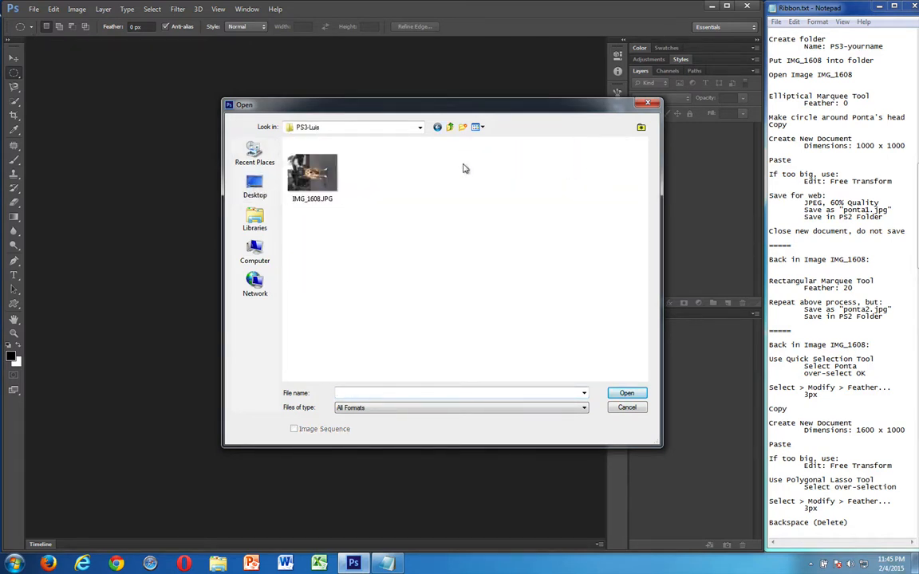
{"action": "double_click", "coordinate": [304, 182]}
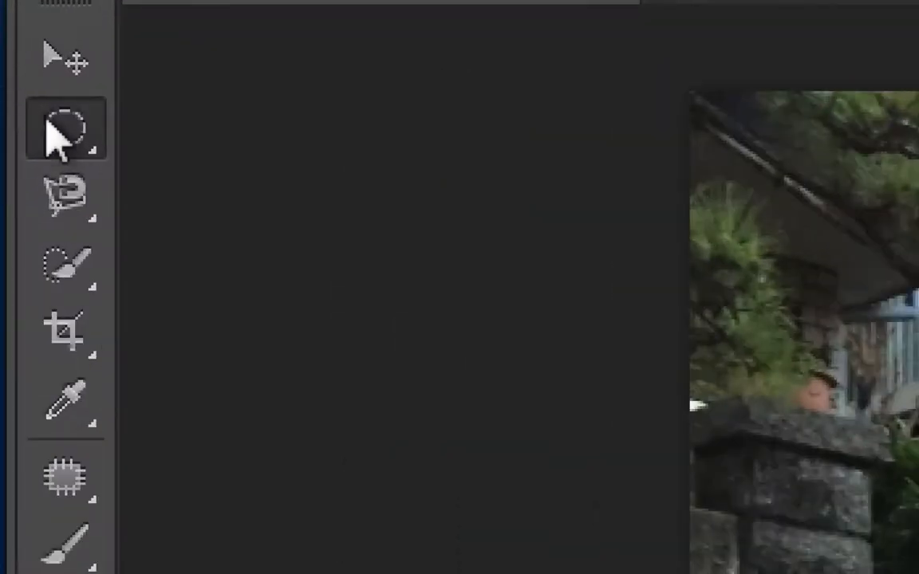
Draw a circular Elliptical Marquee selection about 1100 px across around the dog's head and shift it to centre the head
{"action": "right_click", "coordinate": [11, 72]}
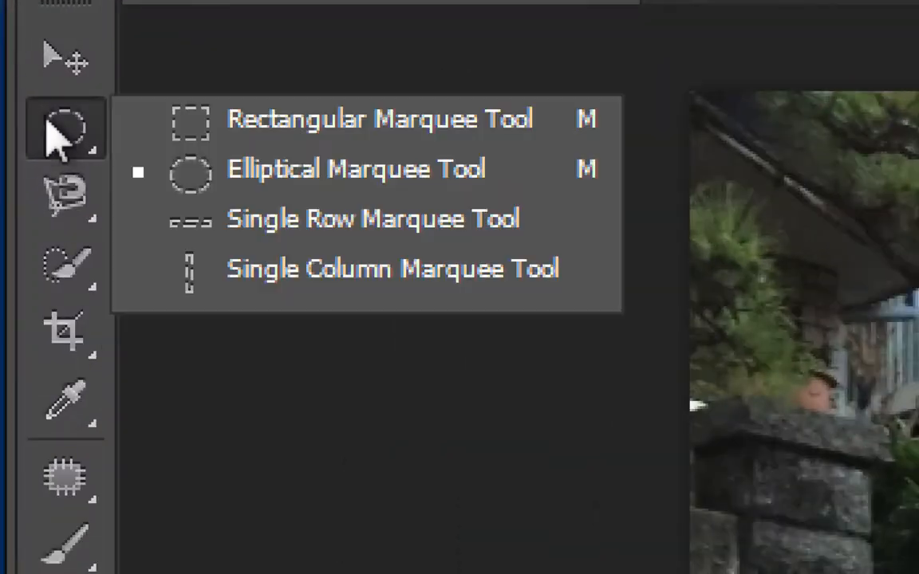
{"action": "left_click", "coordinate": [182, 171]}
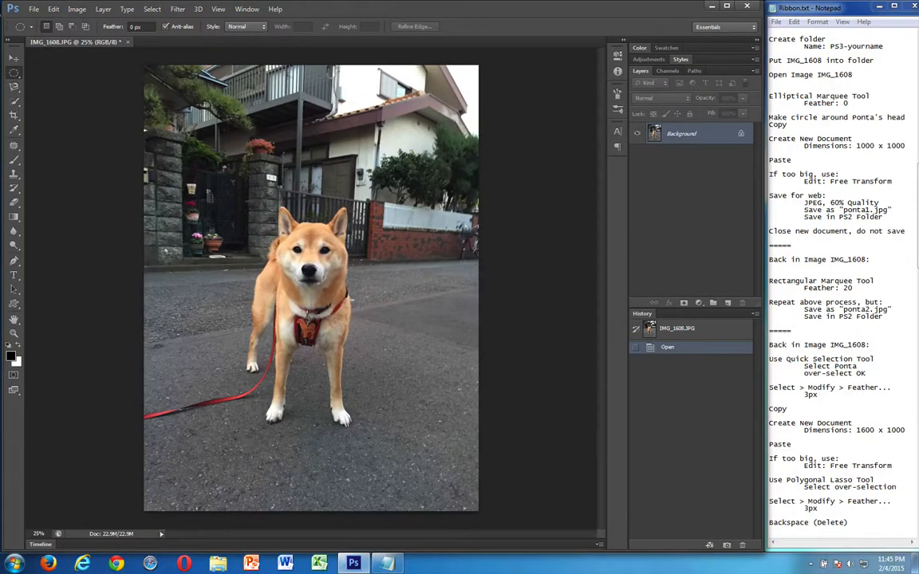
{"action": "left_click_drag", "start_coordinate": [248, 183], "coordinate": [393, 333]}
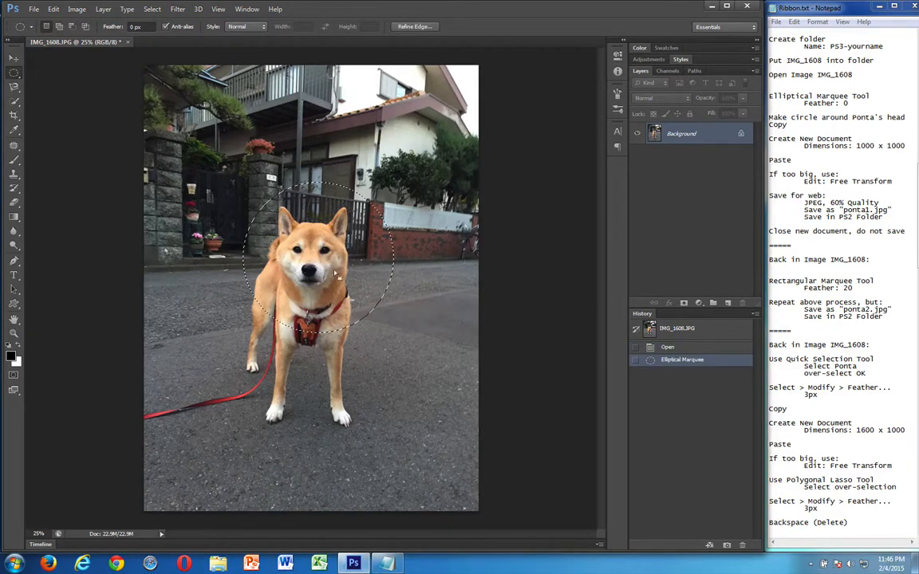
{"action": "left_click_drag", "start_coordinate": [327, 273], "coordinate": [320, 269]}
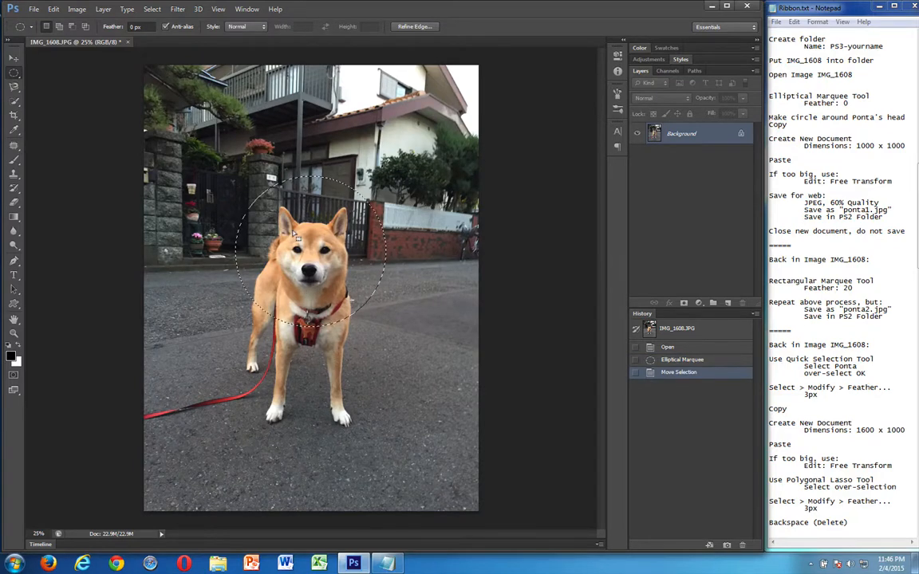
Copy the circular selection of the dog's head
{"action": "right_click", "coordinate": [296, 236]}
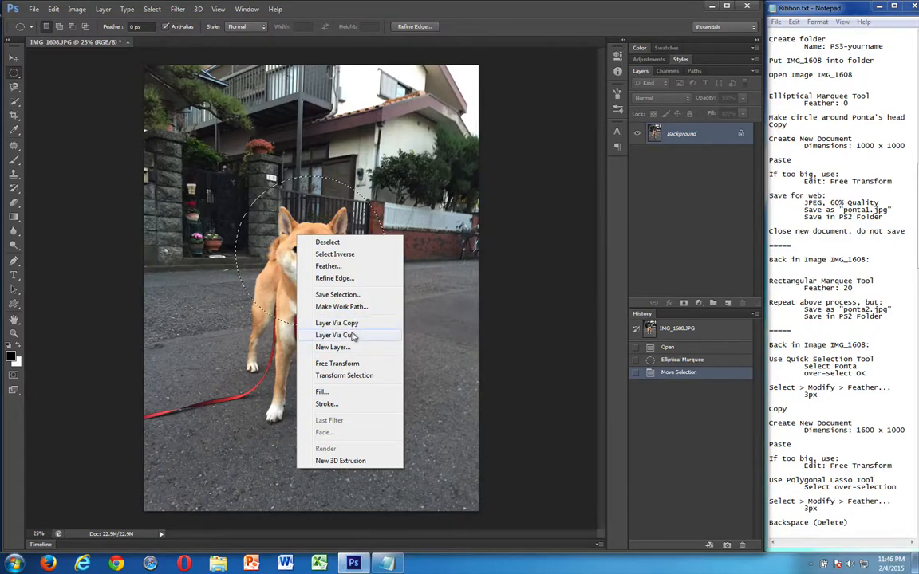
{"action": "left_click", "coordinate": [252, 249]}
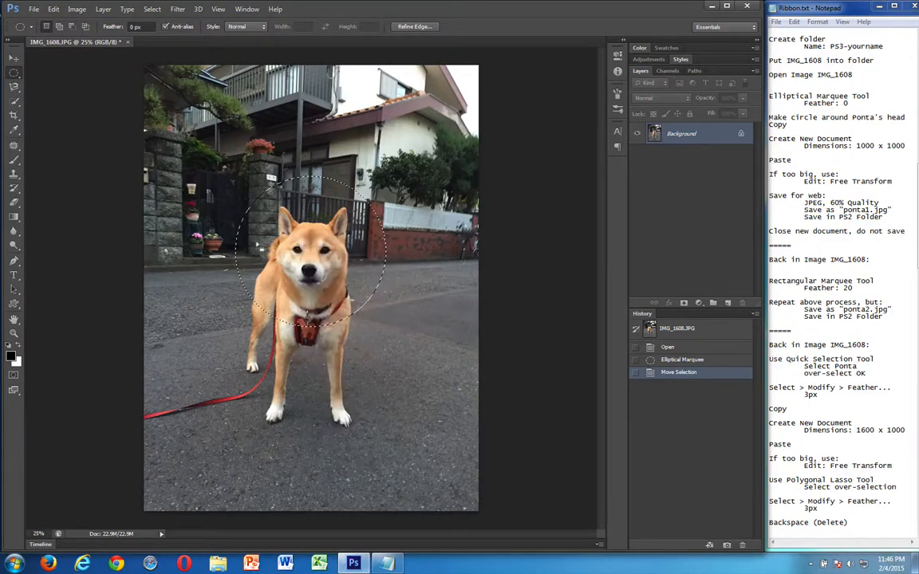
{"action": "left_click", "coordinate": [53, 9]}
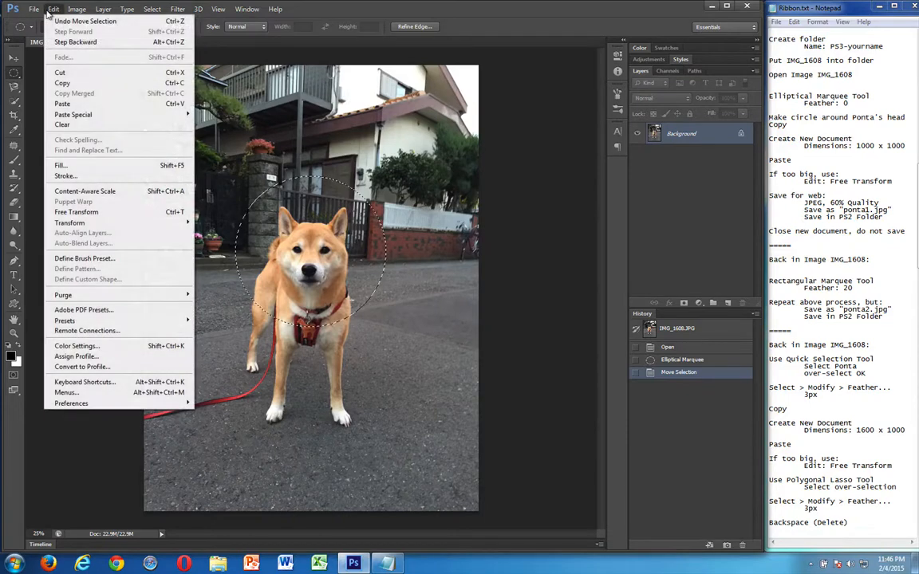
{"action": "left_click", "coordinate": [62, 83]}
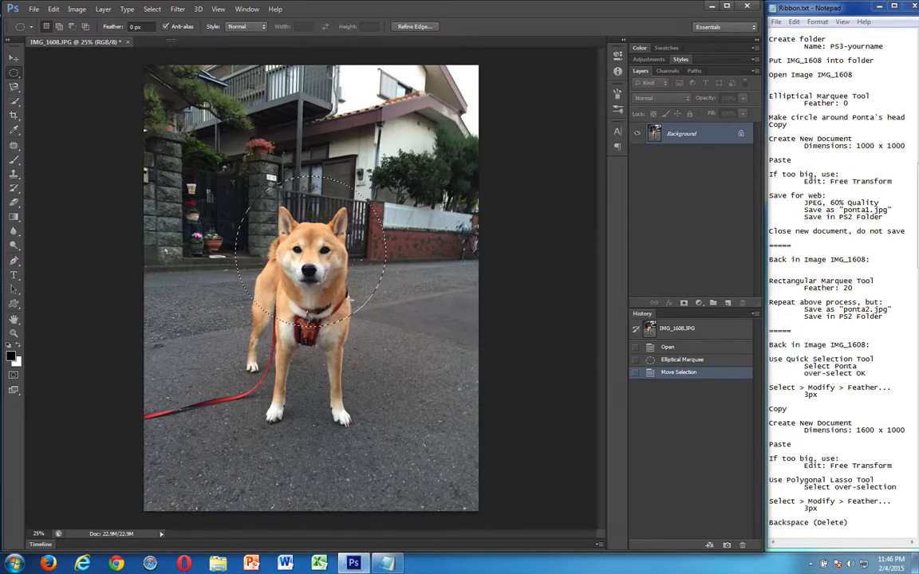
Create a new document 1000 pixels wide and 1000 pixels high
{"action": "left_click", "coordinate": [33, 10]}
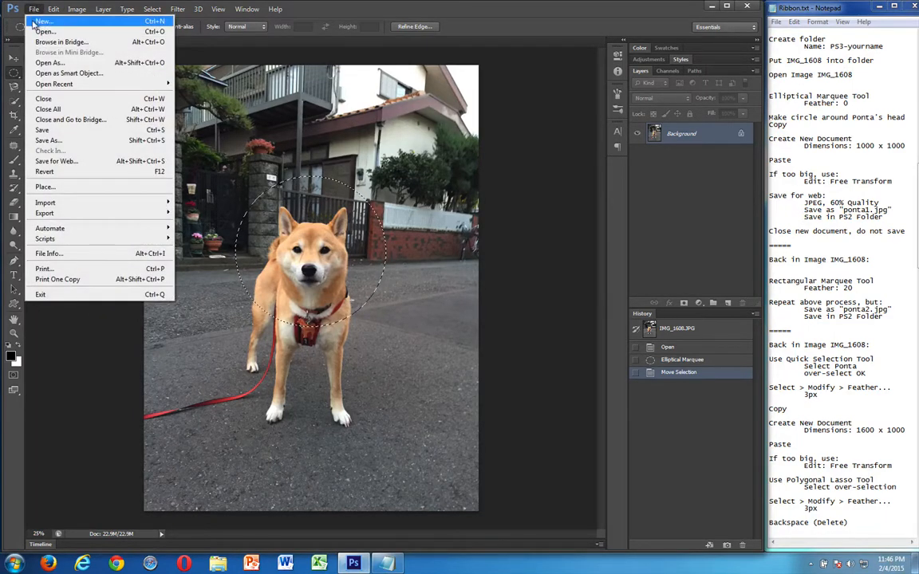
{"action": "left_click", "coordinate": [38, 21]}
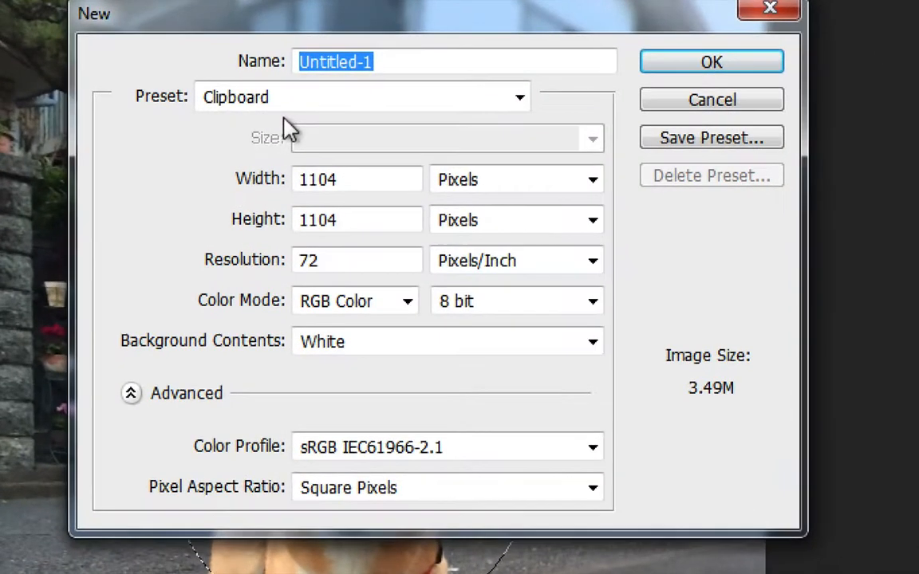
{"action": "double_click", "coordinate": [303, 178]}
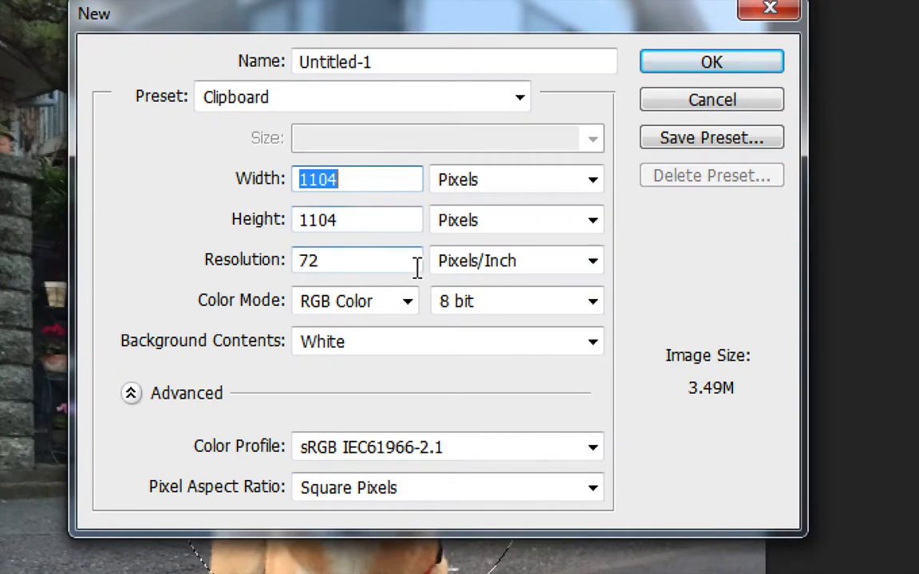
{"action": "type", "text": "1000"}
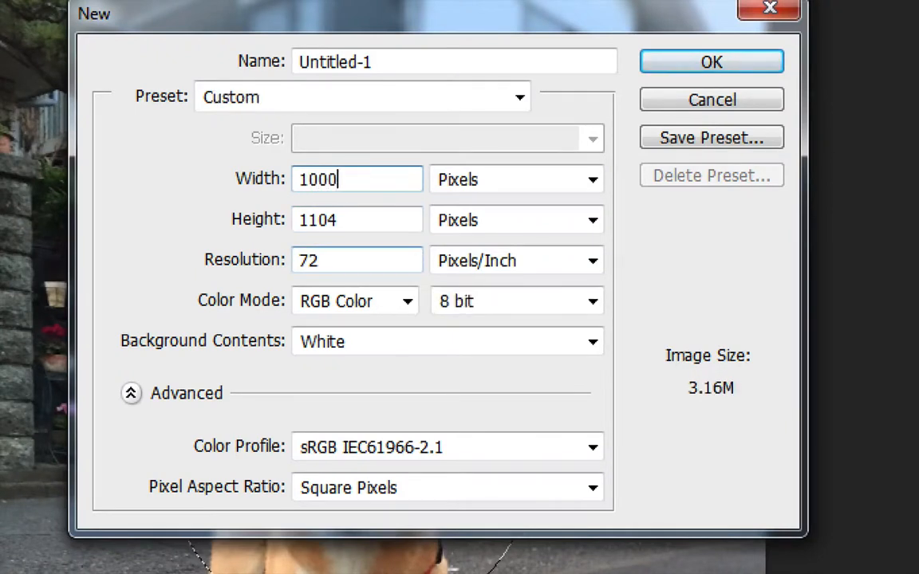
{"action": "key", "text": "Tab"}
{"action": "key", "text": "Tab"}
{"action": "type", "text": "1000"}
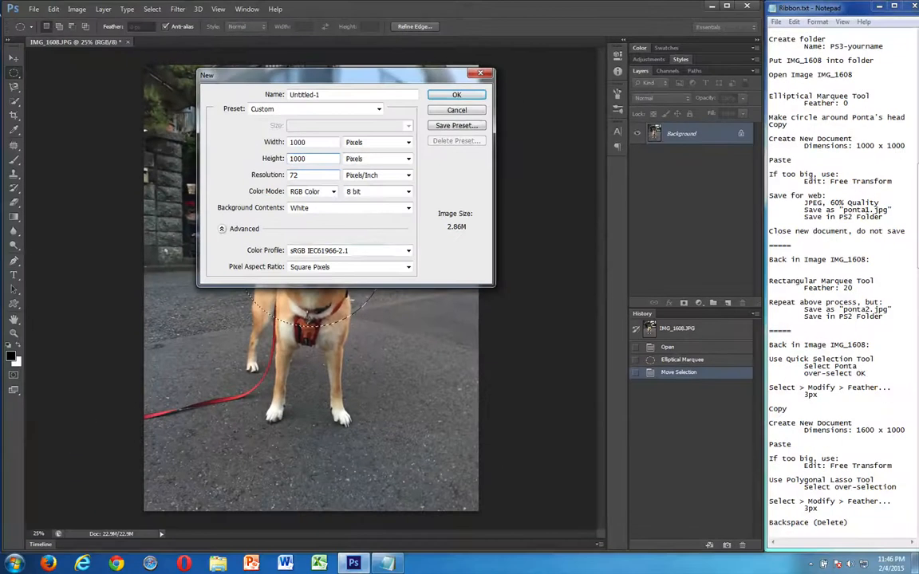
{"action": "key", "text": "Return"}
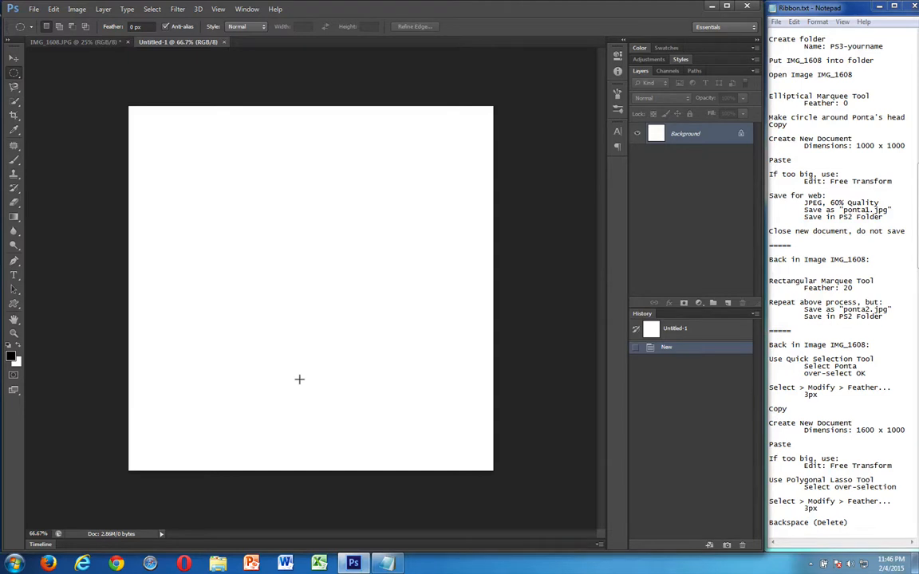
Paste the circular dog cutout, scale it proportionally to about 81% with Free Transform, and centre it on the canvas
{"action": "key", "text": "ctrl+v"}
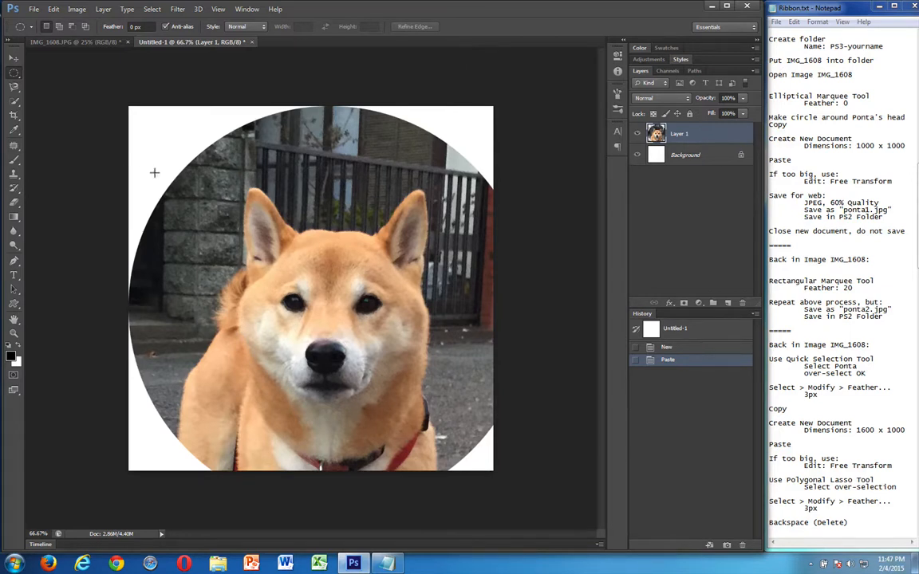
{"action": "left_click", "coordinate": [51, 8]}
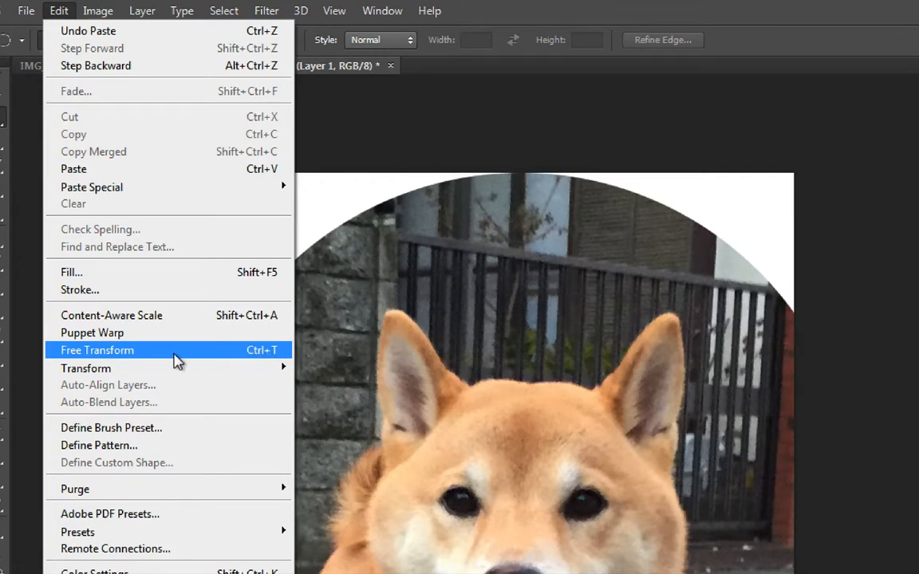
{"action": "left_click", "coordinate": [180, 357]}
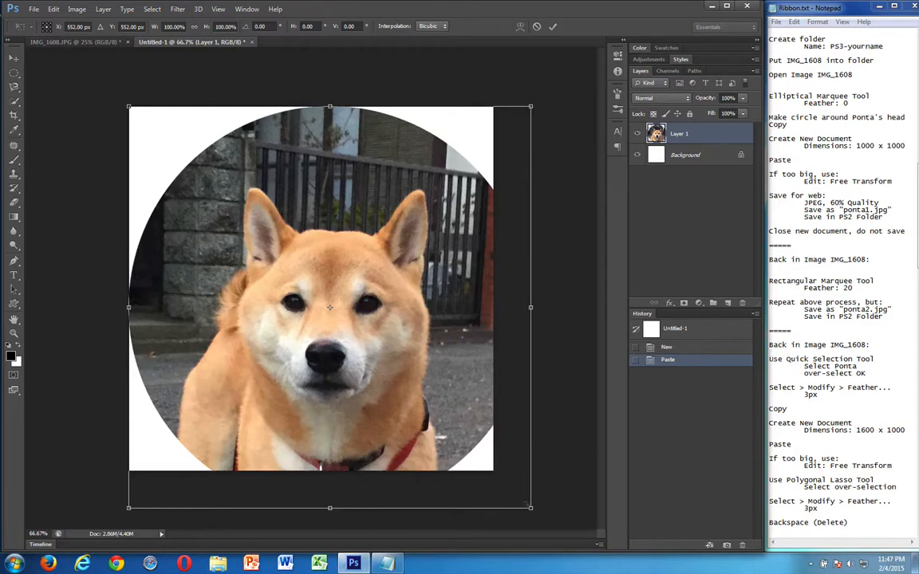
{"action": "left_click_drag", "start_coordinate": [527, 506], "coordinate": [441, 441]}
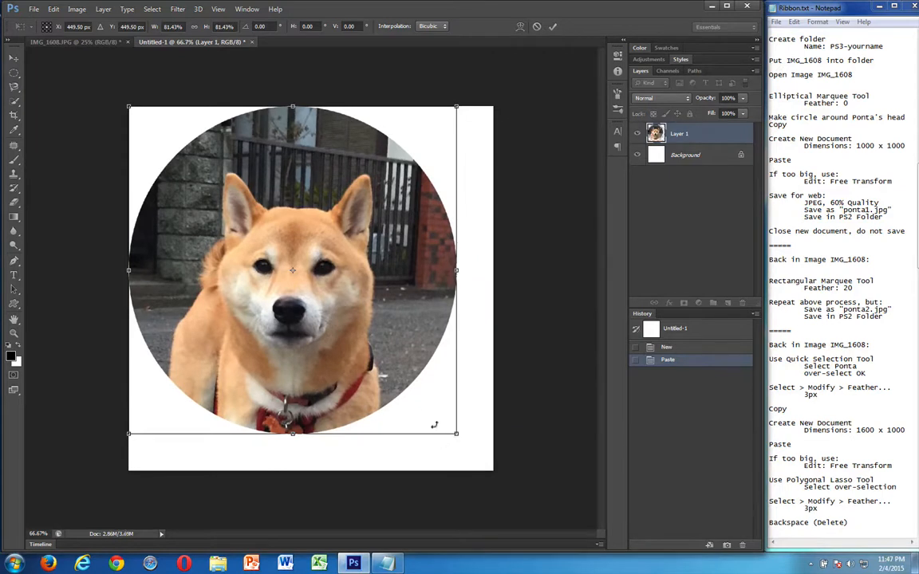
{"action": "left_click_drag", "start_coordinate": [357, 286], "coordinate": [373, 305]}
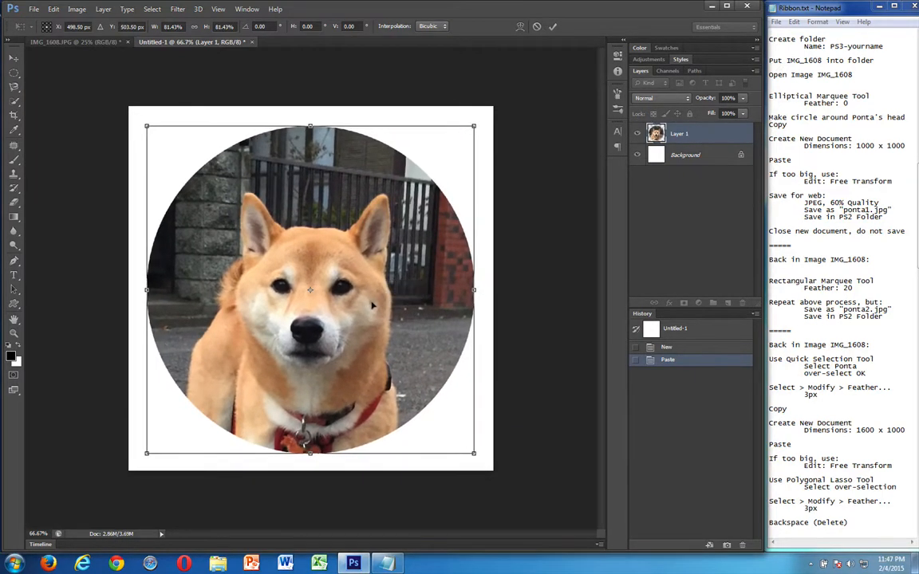
{"action": "key", "text": "Return"}
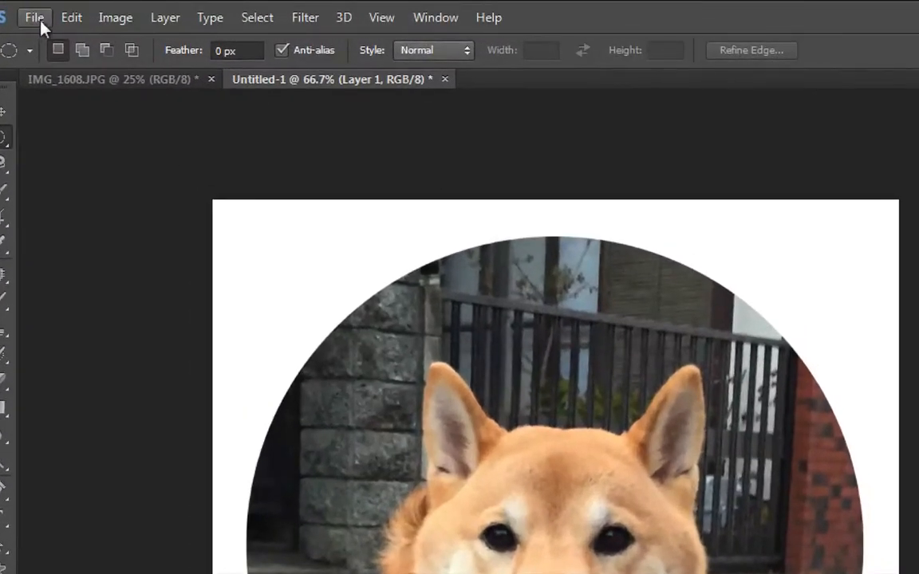
Start a Save for Web export of the cutout with JPEG format and quality 60
{"action": "left_click", "coordinate": [35, 18]}
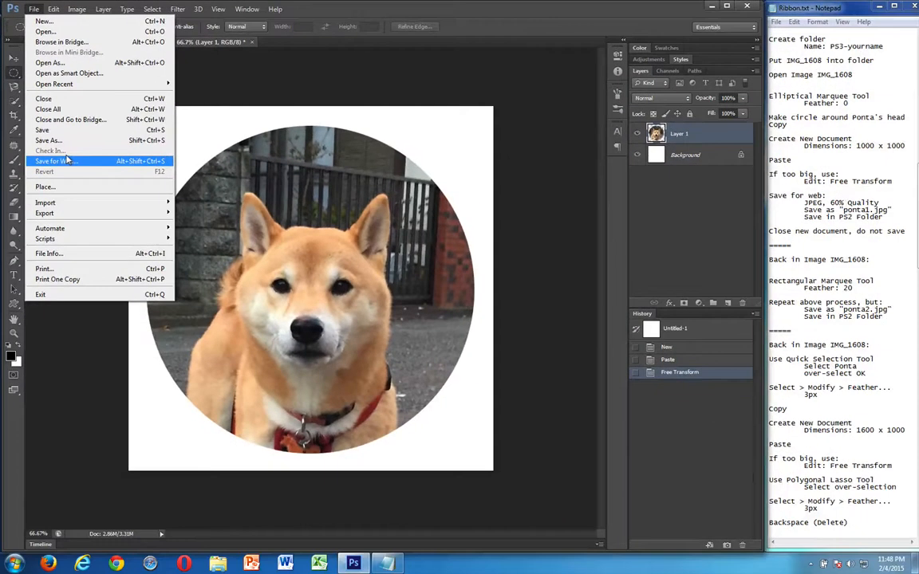
{"action": "left_click", "coordinate": [112, 304]}
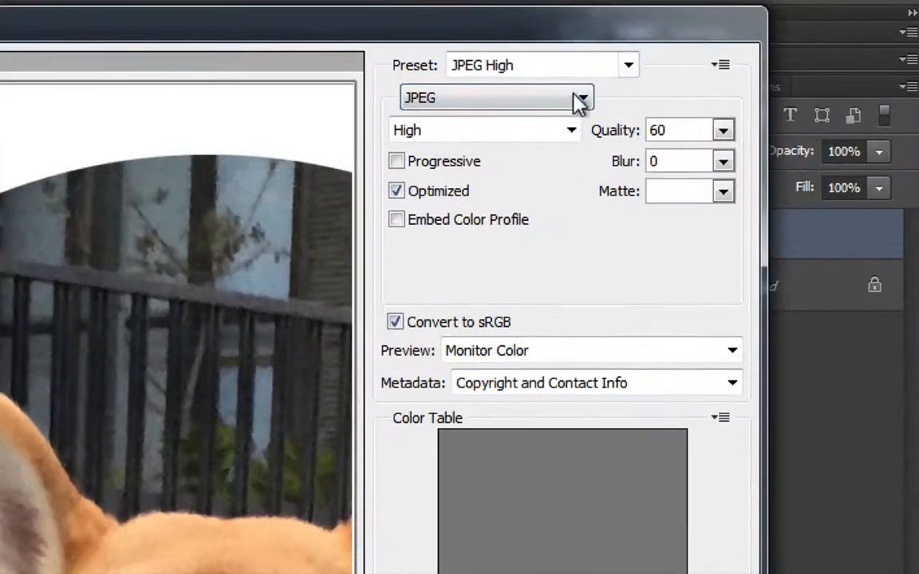
{"action": "left_click", "coordinate": [603, 83]}
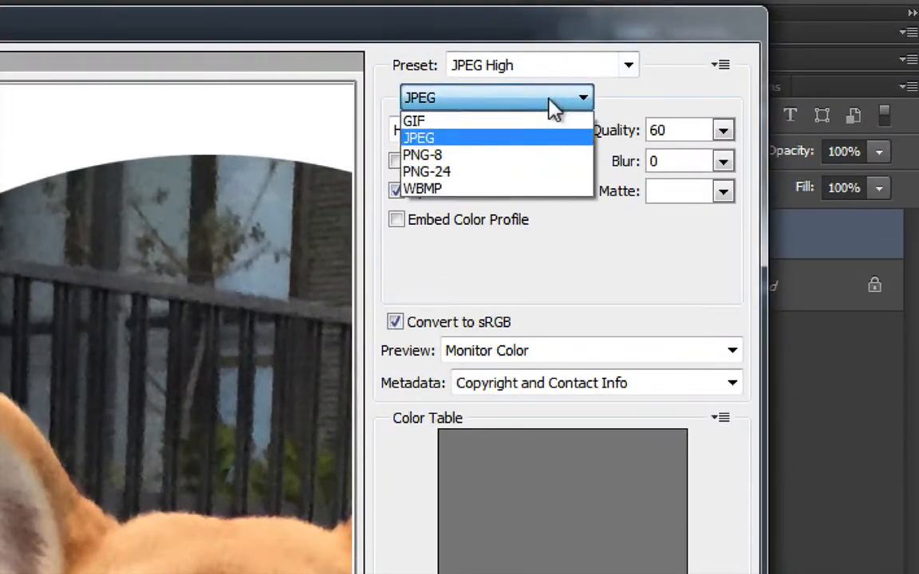
{"action": "left_click", "coordinate": [475, 148]}
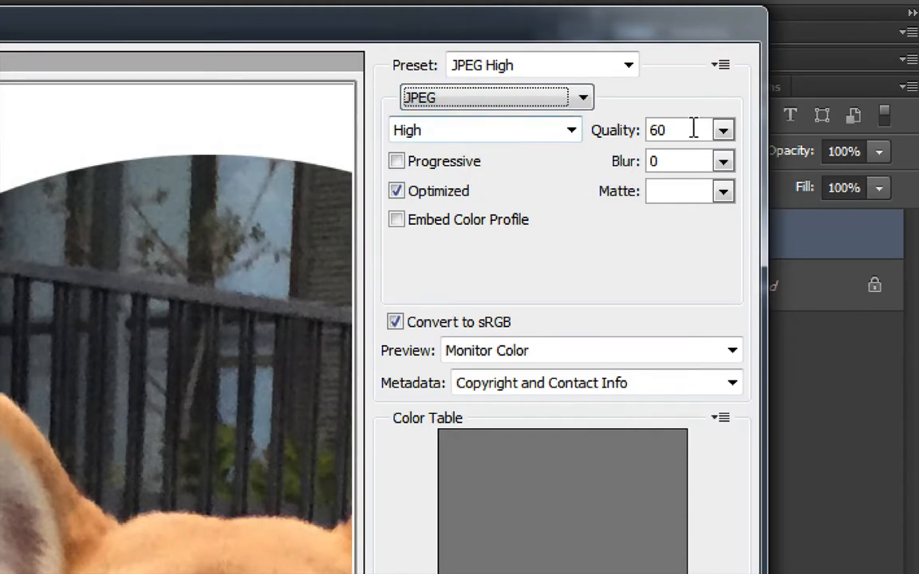
{"action": "left_click", "coordinate": [722, 133]}
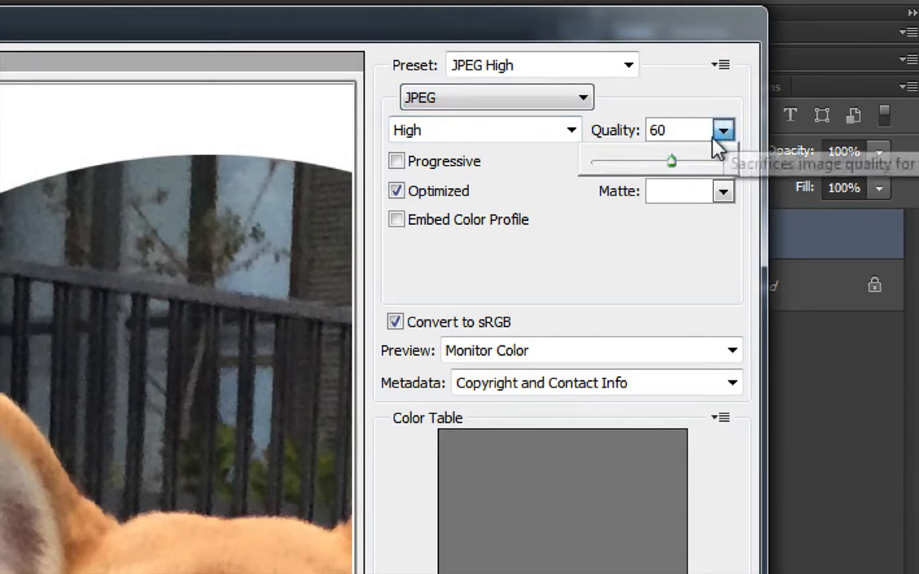
{"action": "left_click_drag", "start_coordinate": [672, 162], "coordinate": [648, 169]}
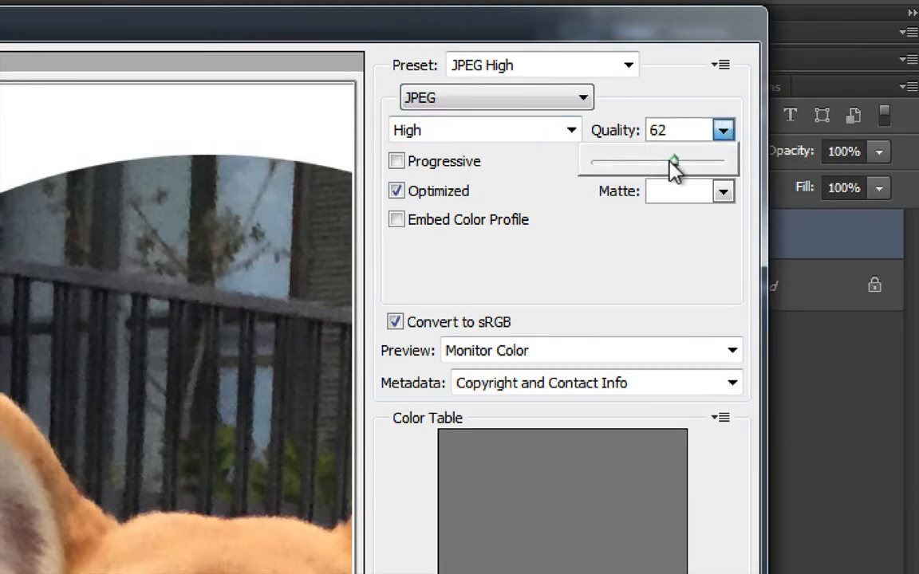
{"action": "left_click", "coordinate": [666, 134]}
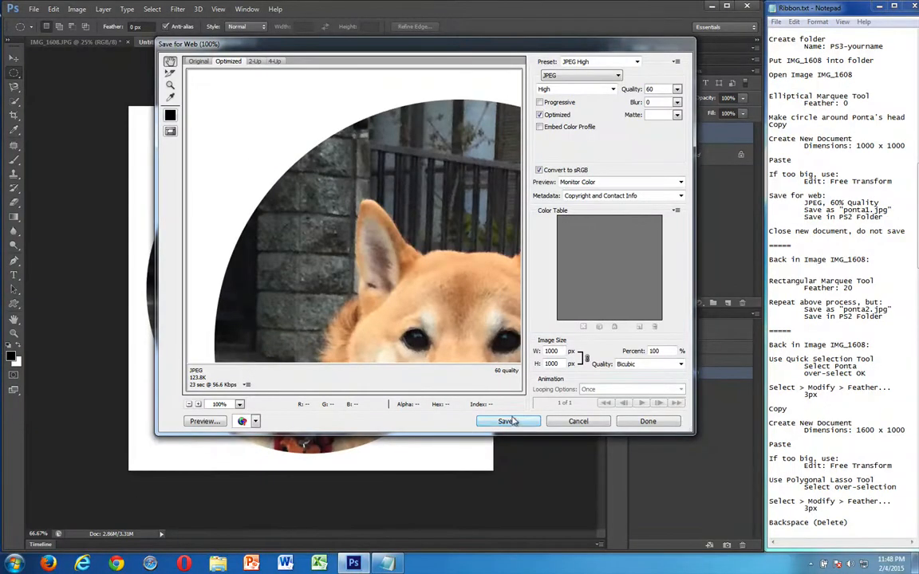
Save the exported image as ponta1.jpg in the PS3 project folder on the desktop
{"action": "left_click", "coordinate": [513, 421]}
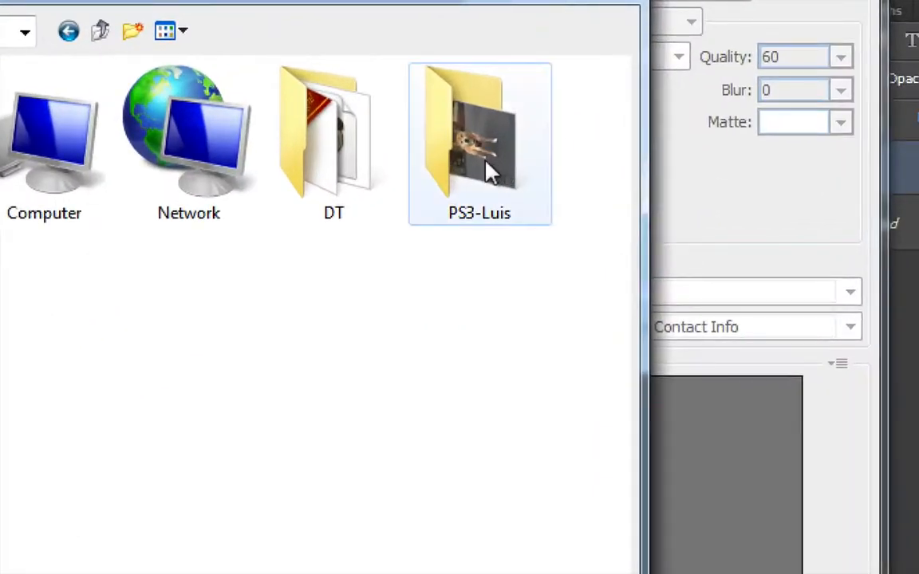
{"action": "double_click", "coordinate": [477, 166]}
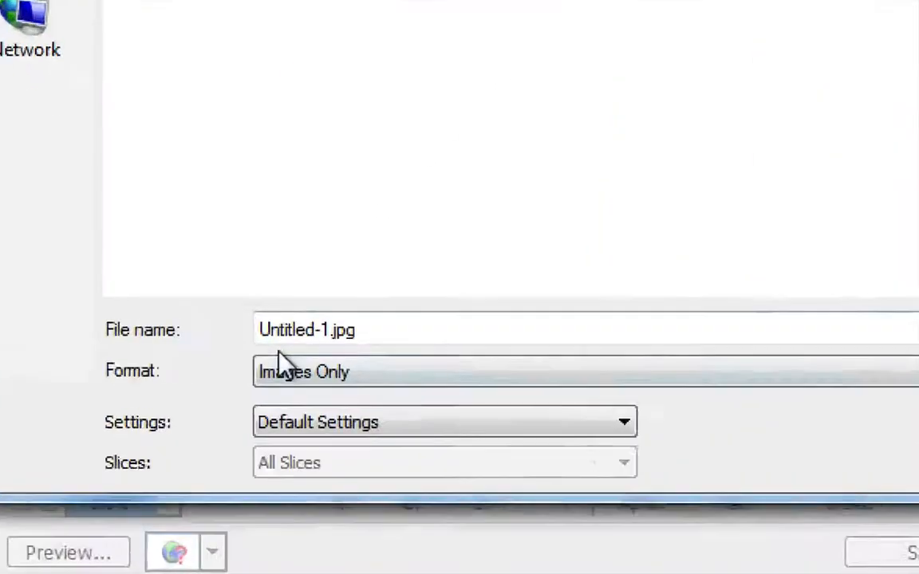
{"action": "double_click", "coordinate": [327, 335]}
{"action": "left_click", "coordinate": [327, 333]}
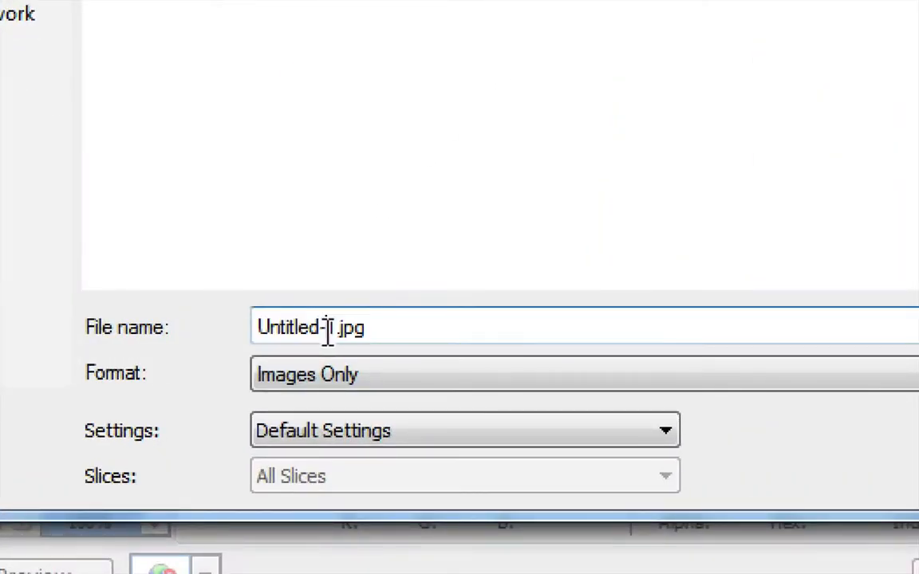
{"action": "left_click_drag", "start_coordinate": [328, 333], "coordinate": [252, 327]}
{"action": "type", "text": "ponta"}
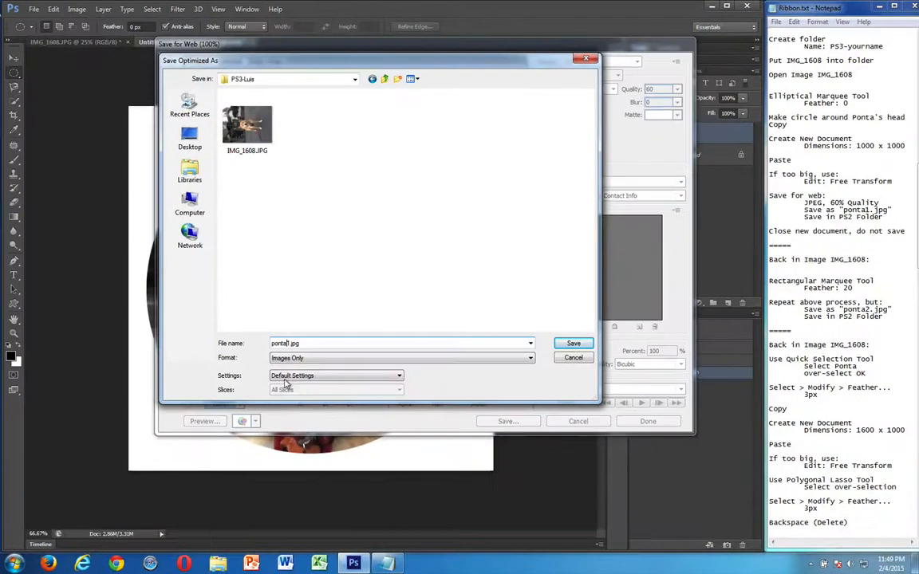
{"action": "left_click", "coordinate": [572, 343]}
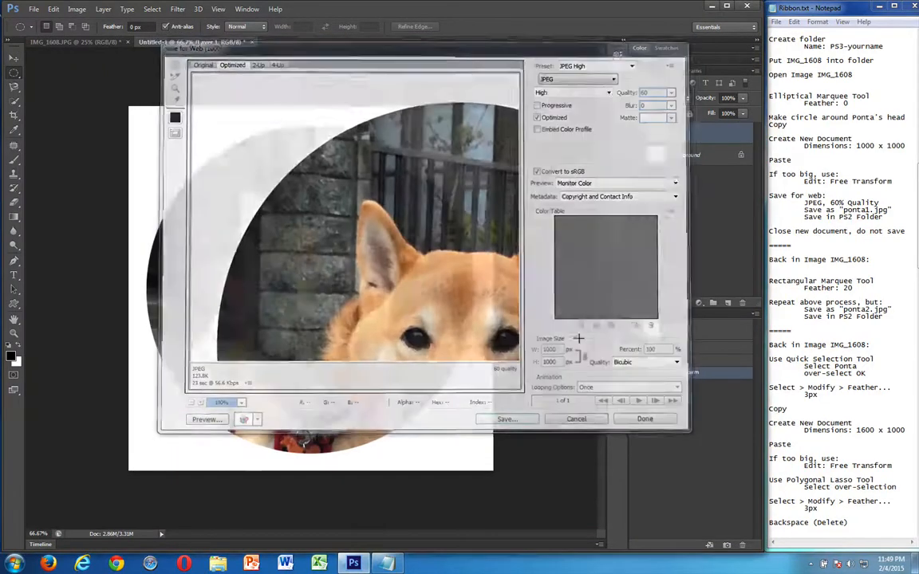
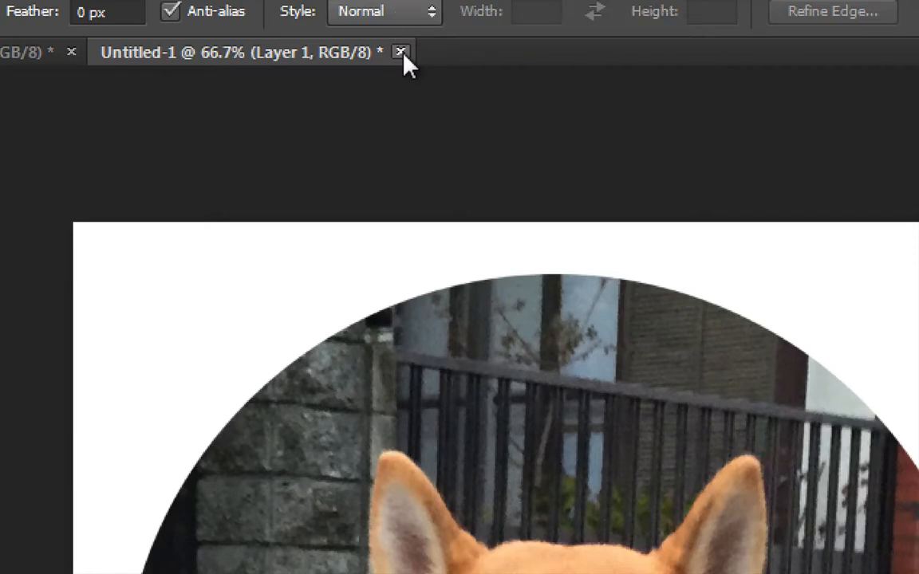
Close the untitled document containing the circular dog cutout without saving its changes
{"action": "left_click", "coordinate": [402, 53]}
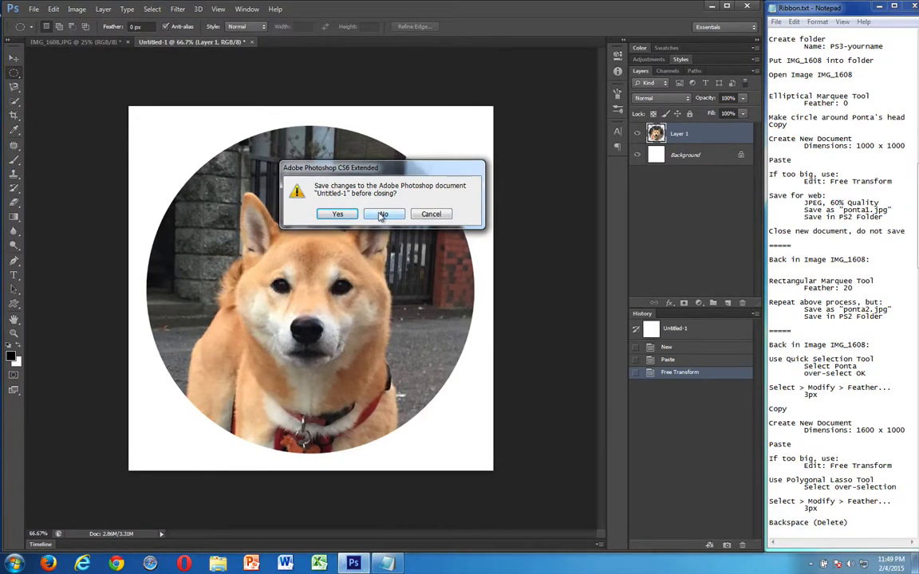
{"action": "left_click", "coordinate": [382, 214]}
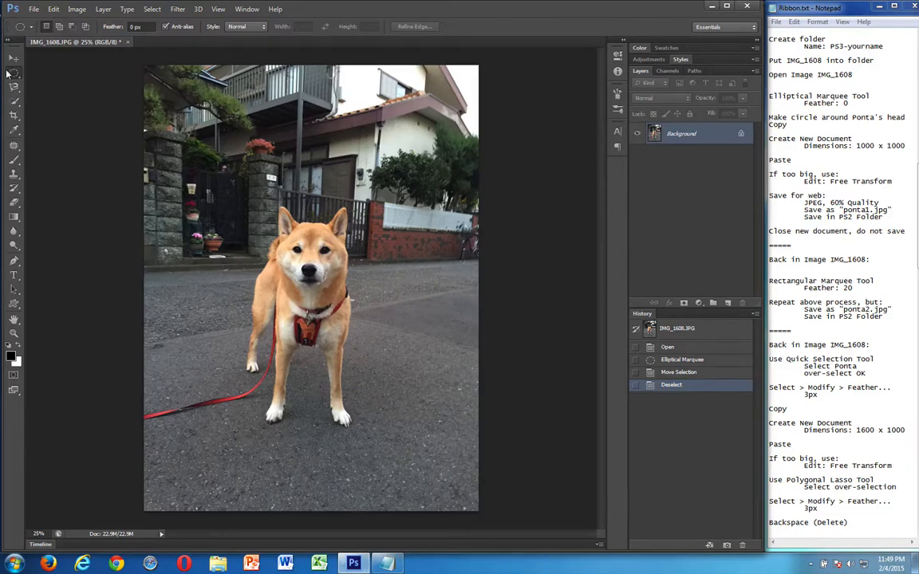
Use the Rectangular Marquee tool with a 20 px feather to select a square around the dog's head, centre the selection and copy it
{"action": "left_click_drag", "start_coordinate": [6, 73], "coordinate": [32, 66]}
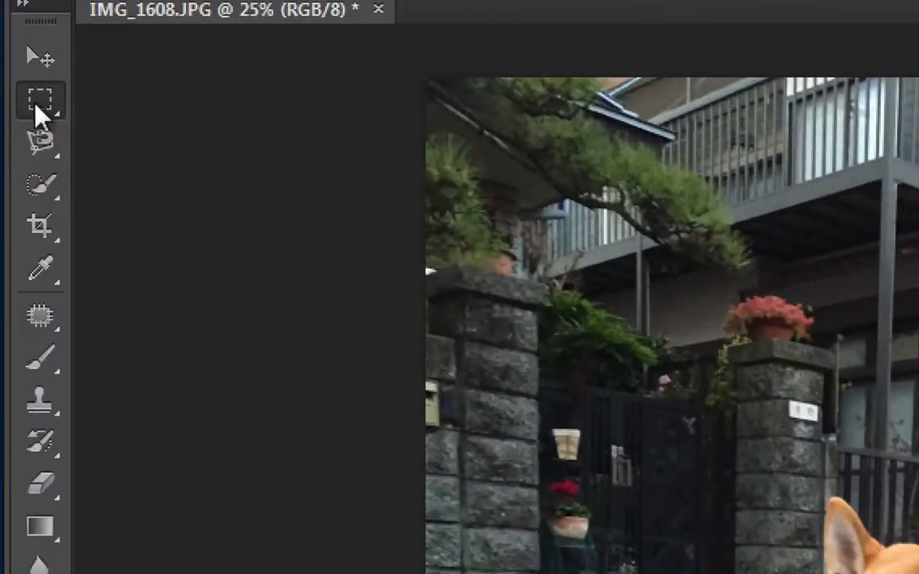
{"action": "left_click", "coordinate": [13, 73]}
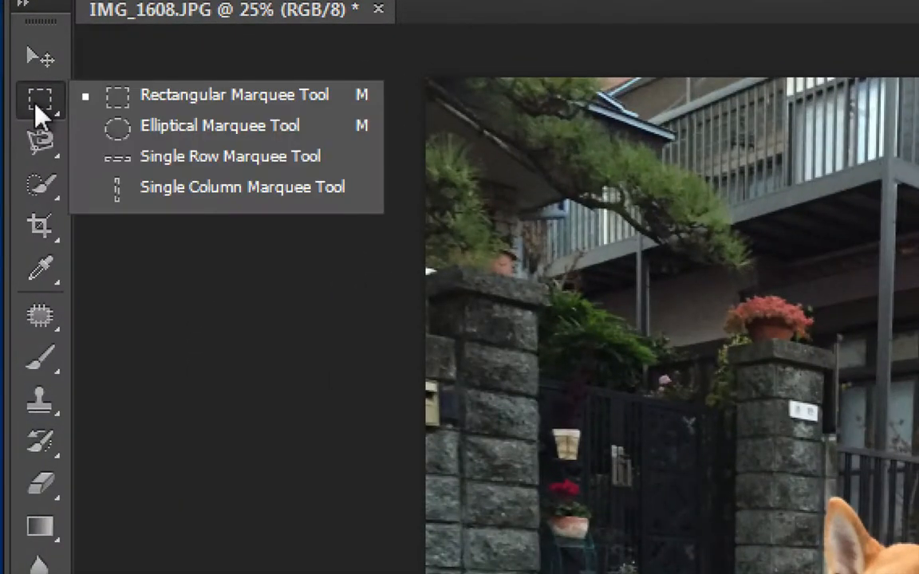
{"action": "left_click", "coordinate": [122, 102]}
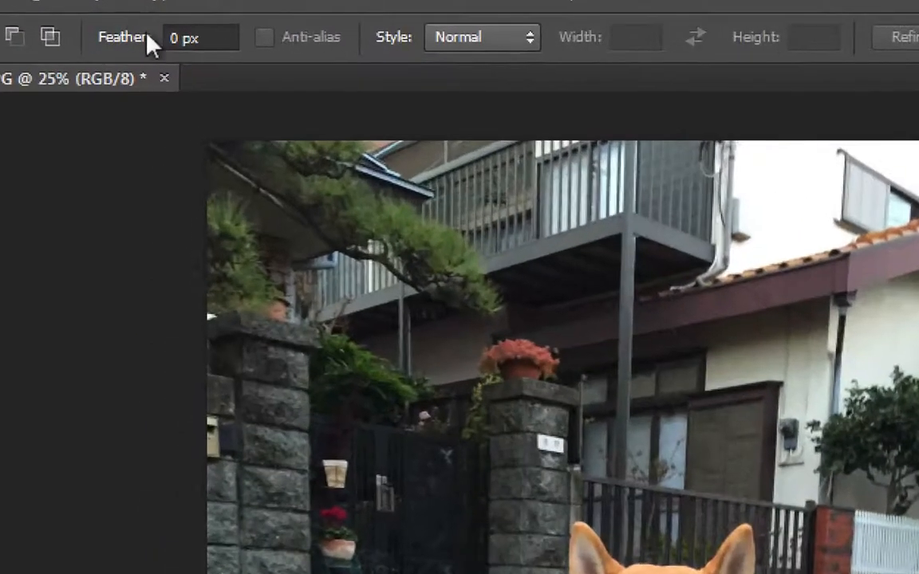
{"action": "left_click", "coordinate": [172, 37]}
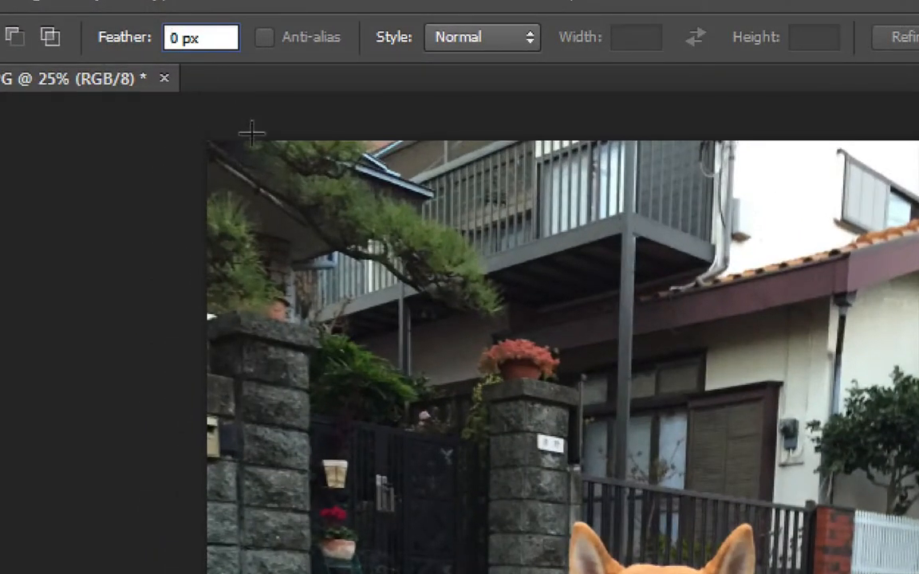
{"action": "type", "text": "2"}
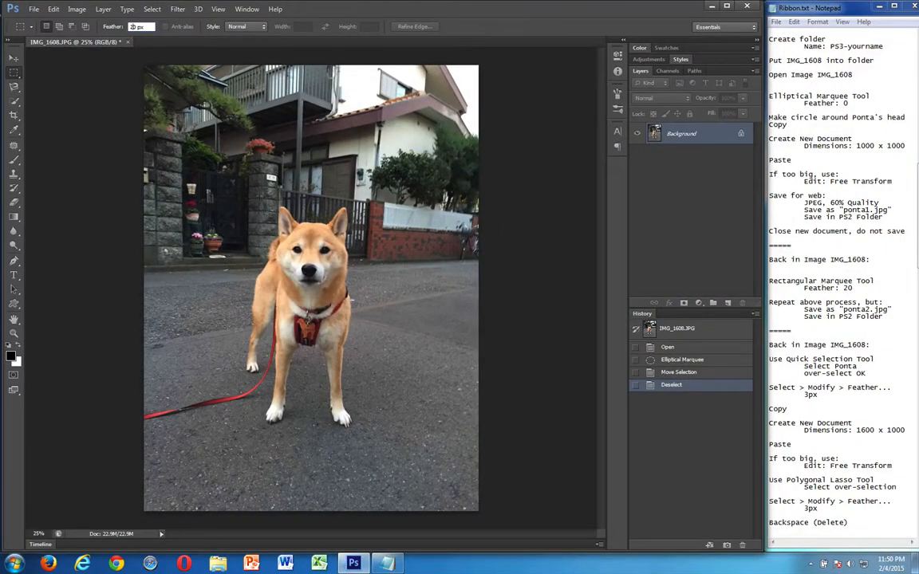
{"action": "key", "text": "Return"}
{"action": "left_click_drag", "start_coordinate": [244, 180], "coordinate": [377, 313]}
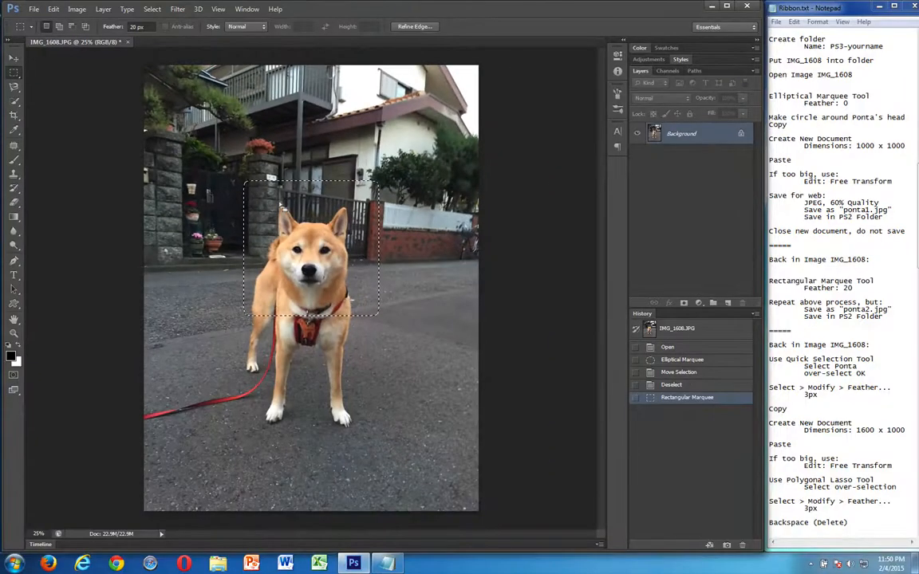
{"action": "left_click_drag", "start_coordinate": [307, 242], "coordinate": [308, 247]}
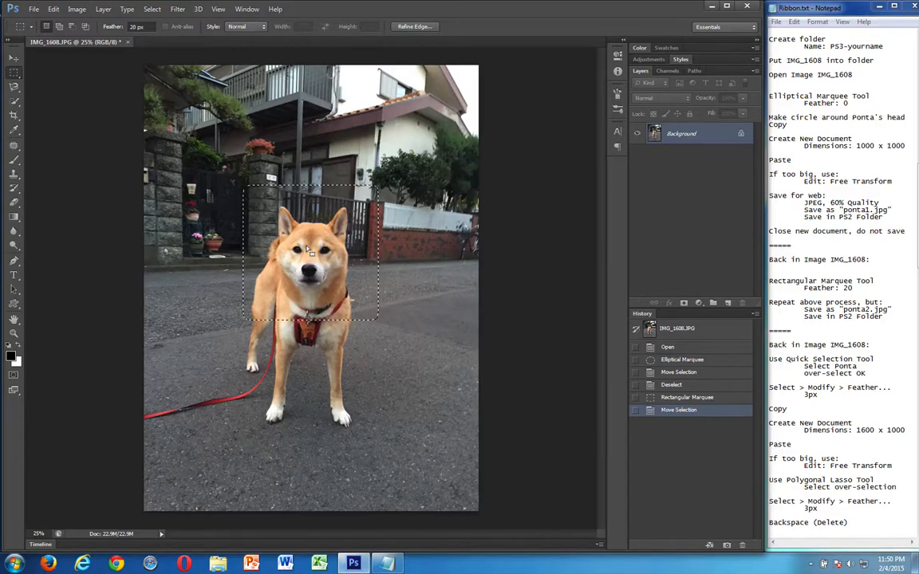
Create a new blank document with a width and height of 1000 pixels for the feathered cutout
{"action": "key", "text": "ctrl+n"}
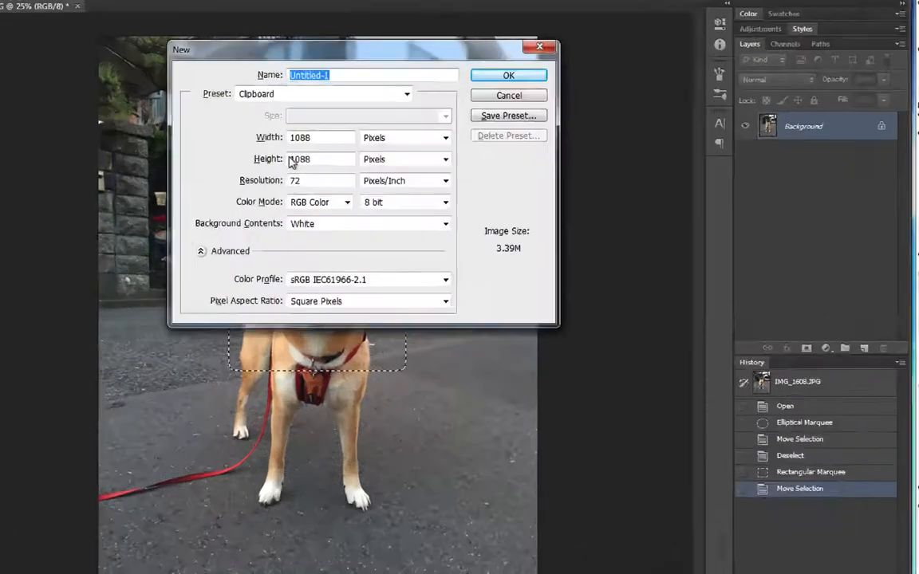
{"action": "double_click", "coordinate": [302, 137]}
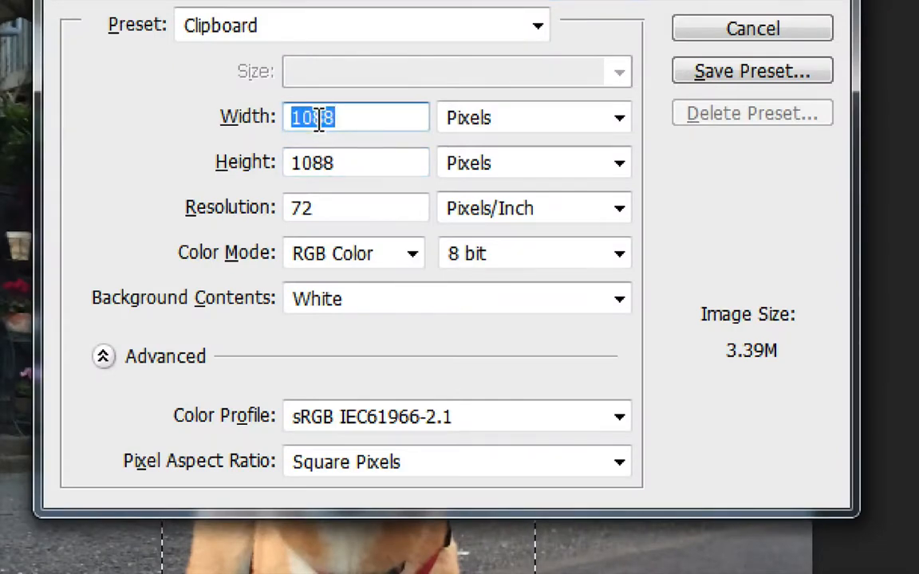
{"action": "type", "text": "1000"}
{"action": "key", "text": "Tab"}
{"action": "type", "text": "10"}
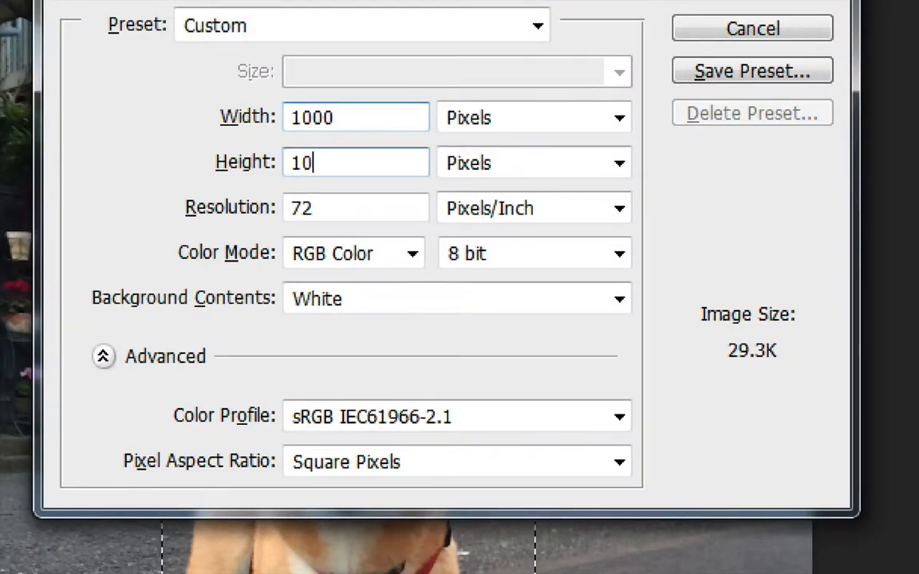
{"action": "type", "text": "00"}
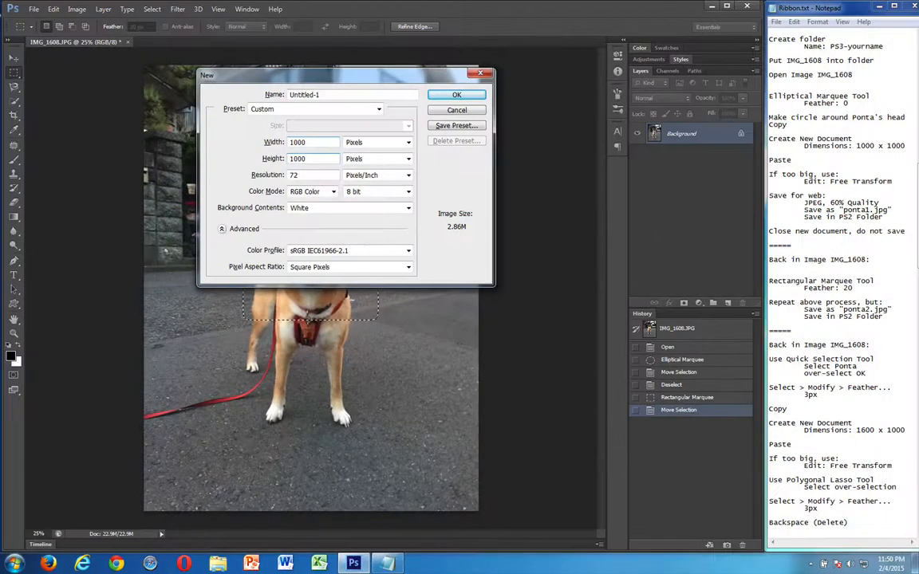
{"action": "key", "text": "Return"}
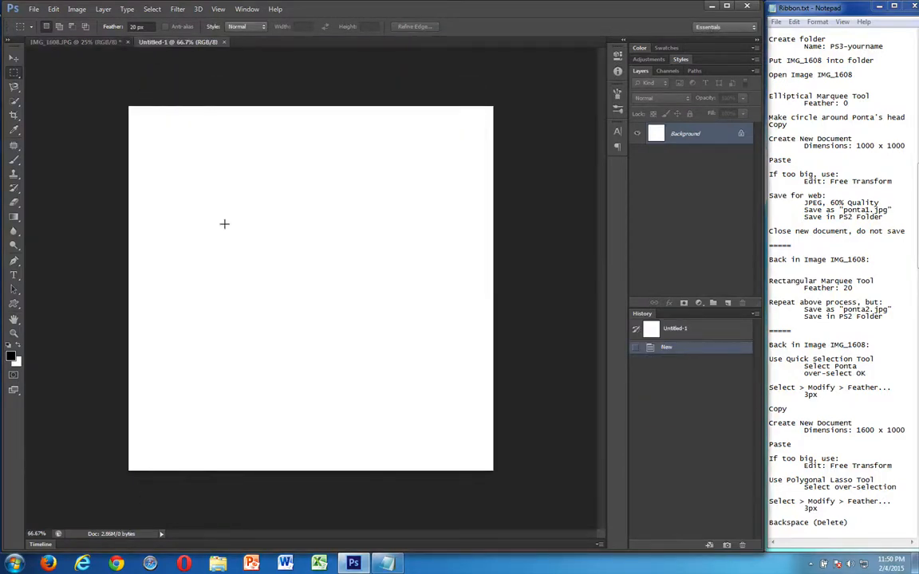
Paste the feathered square cutout, scale it proportionally to about 83% with Free Transform, and centre it on the canvas
{"action": "key", "text": "ctrl+v"}
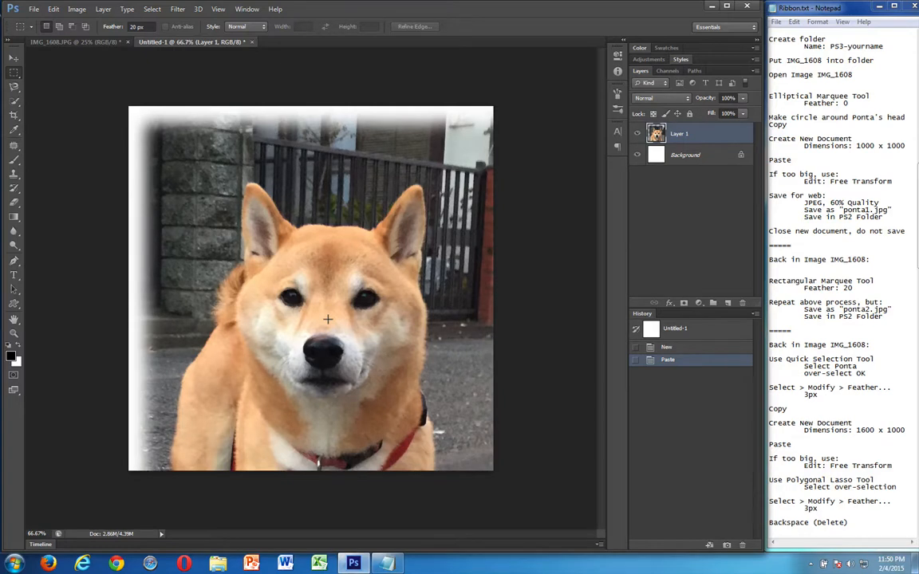
{"action": "key", "text": "ctrl+t"}
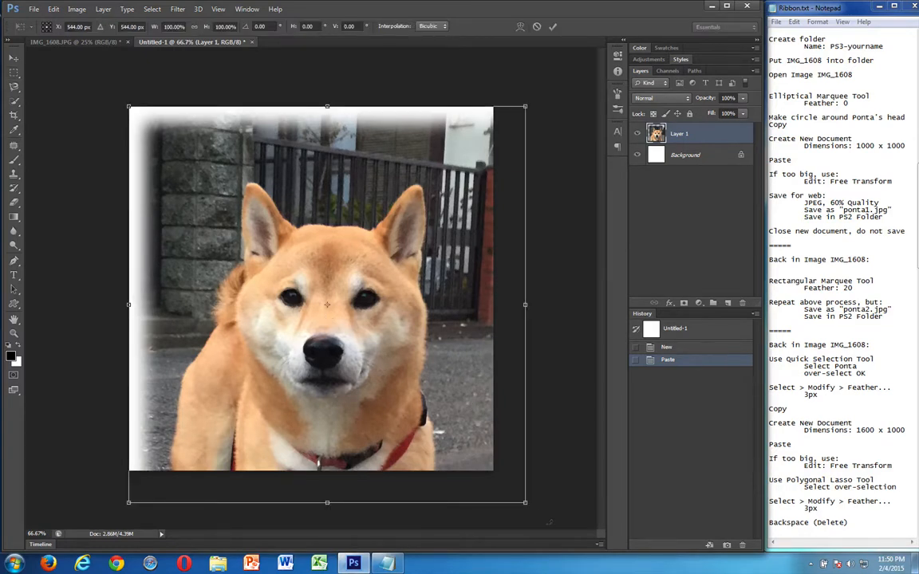
{"action": "left_click_drag", "start_coordinate": [523, 501], "coordinate": [455, 433]}
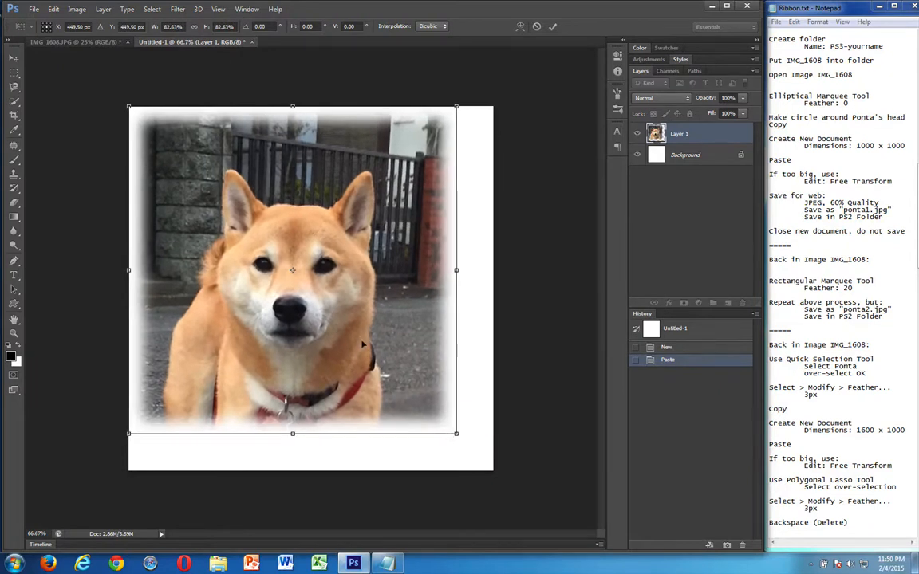
{"action": "left_click_drag", "start_coordinate": [360, 341], "coordinate": [375, 356]}
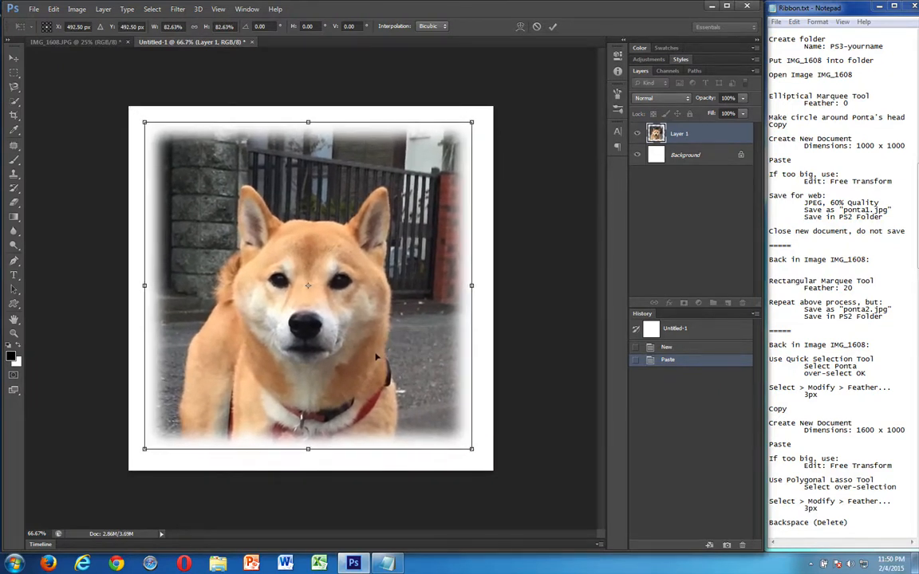
{"action": "key", "text": "Return"}
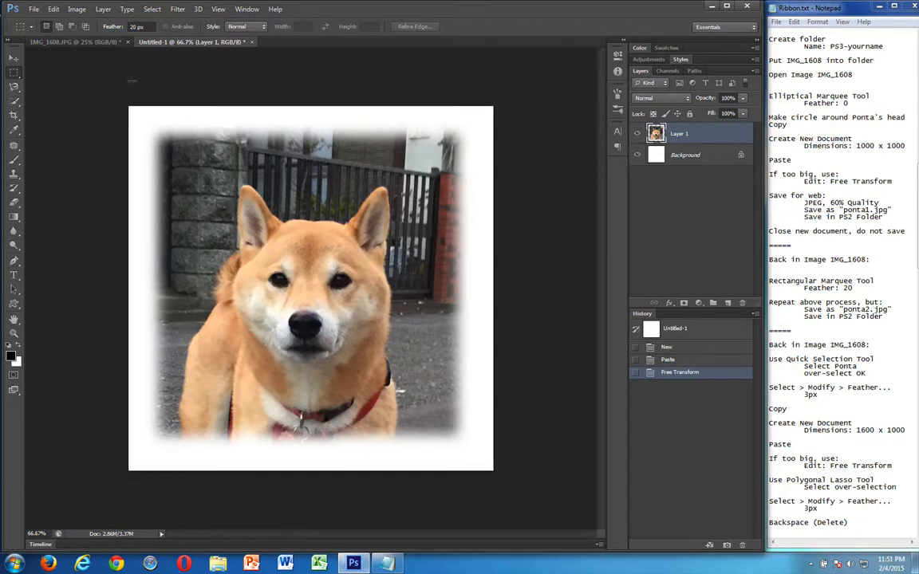
Export the feathered cutout with Save for Web as a quality 60 JPEG named ponta2.jpg in the PS3 project folder
{"action": "left_click", "coordinate": [29, 9]}
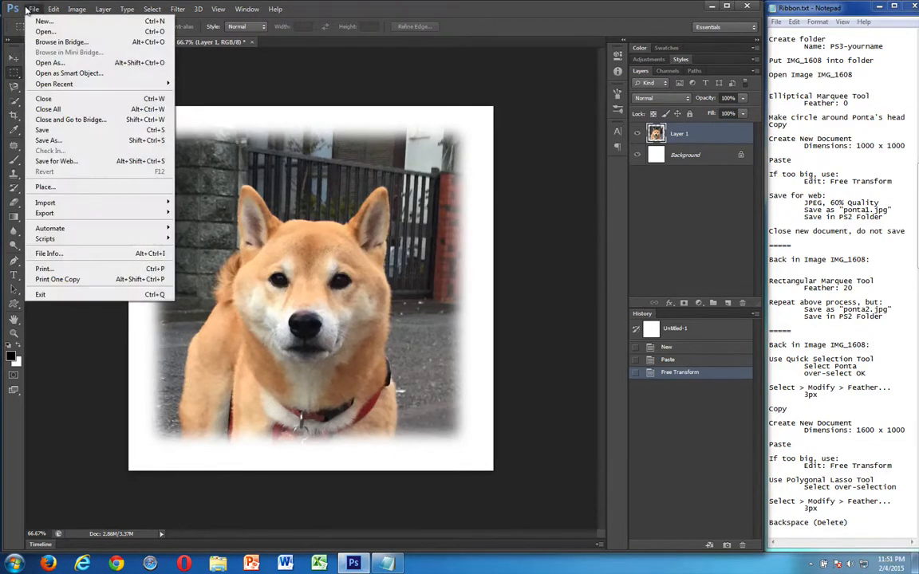
{"action": "left_click", "coordinate": [69, 161]}
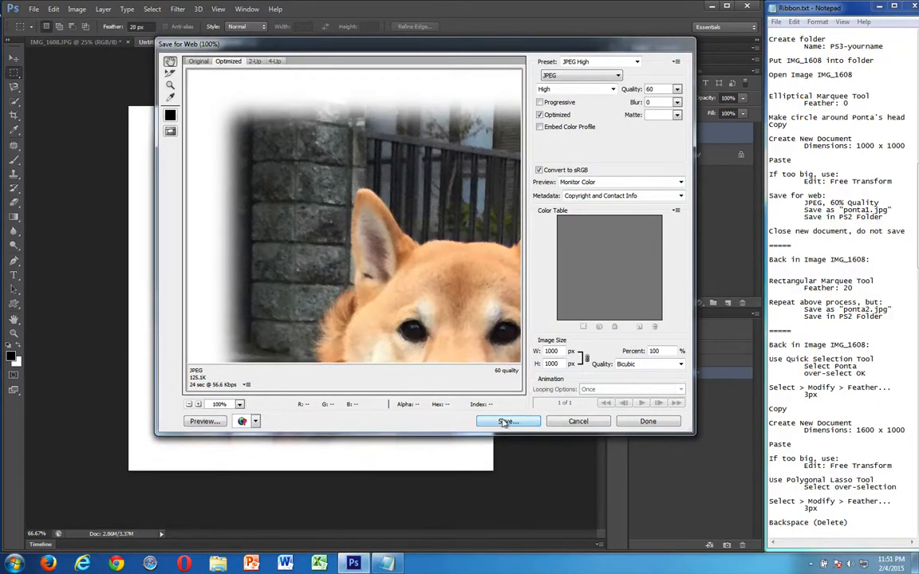
{"action": "left_click", "coordinate": [505, 422]}
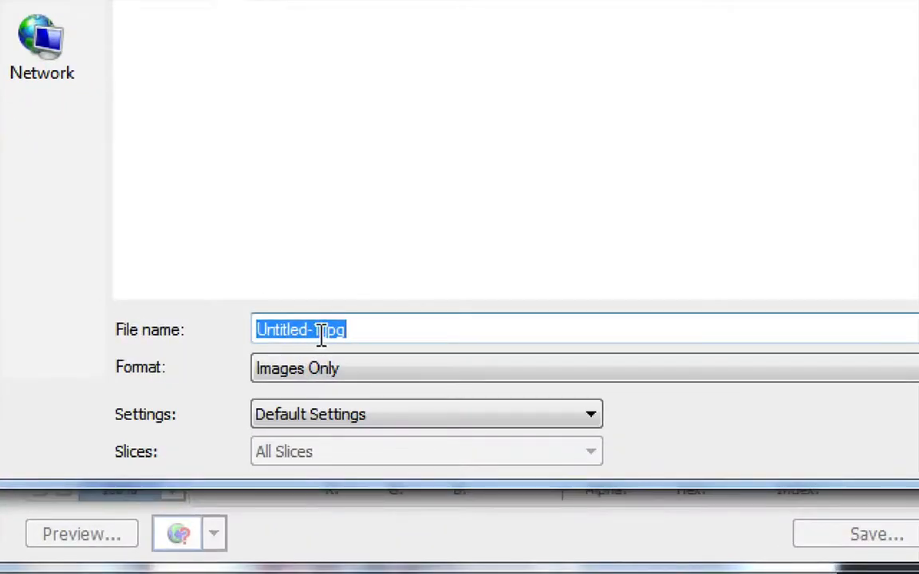
{"action": "left_click", "coordinate": [297, 343]}
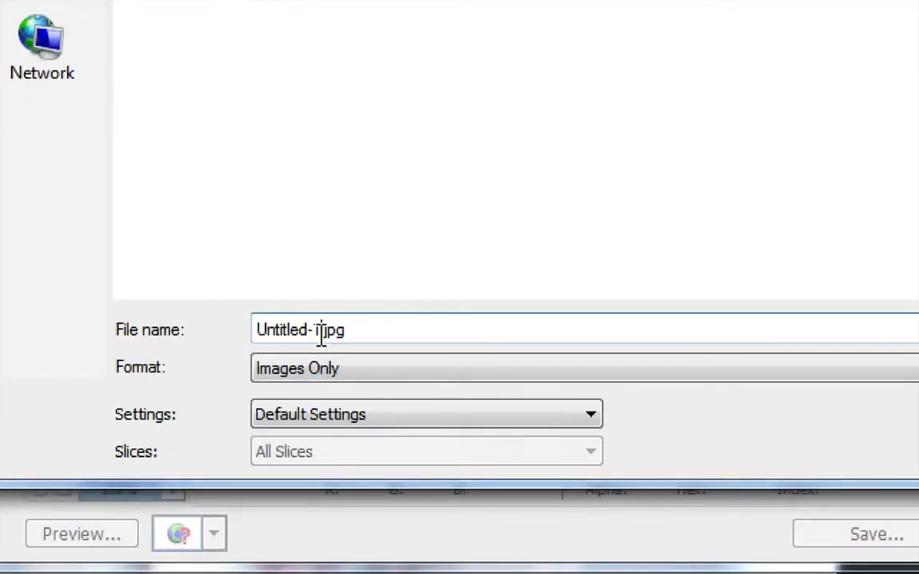
{"action": "key", "text": "shift+Left"}
{"action": "key", "text": "shift+Left"}
{"action": "key", "text": "shift+Left"}
{"action": "key", "text": "shift+Left"}
{"action": "key", "text": "shift+Left"}
{"action": "key", "text": "shift+Left"}
{"action": "key", "text": "shift+Left"}
{"action": "key", "text": "shift+Left"}
{"action": "key", "text": "shift+Left"}
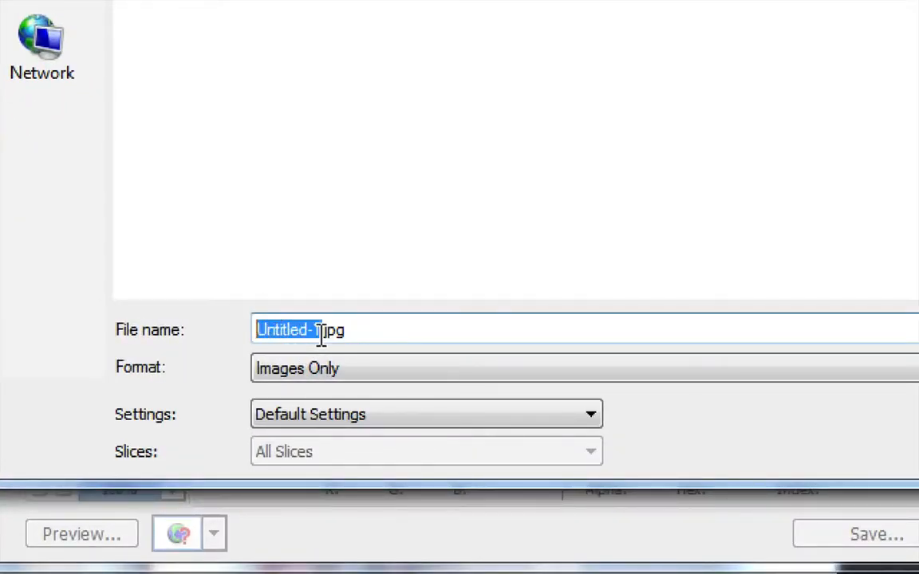
{"action": "type", "text": "ponta2"}
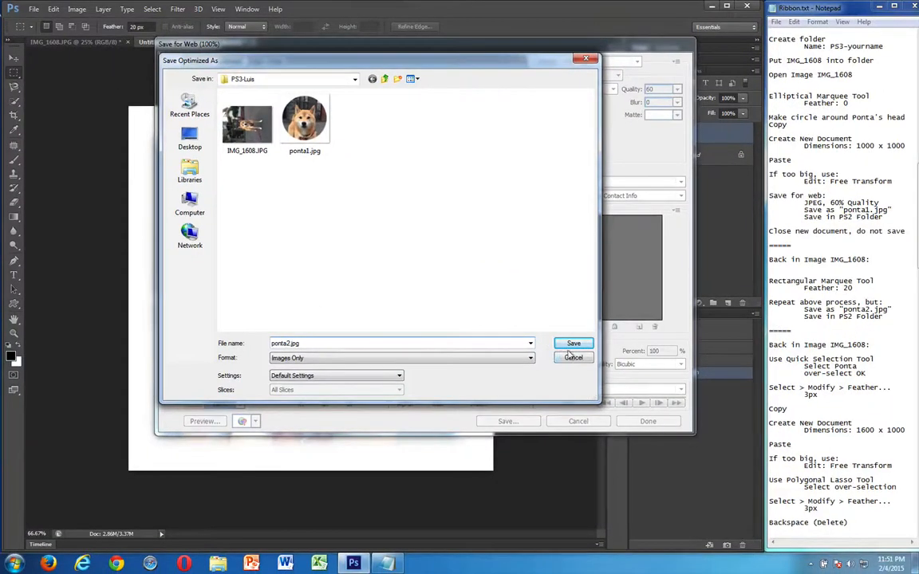
{"action": "left_click", "coordinate": [574, 344]}
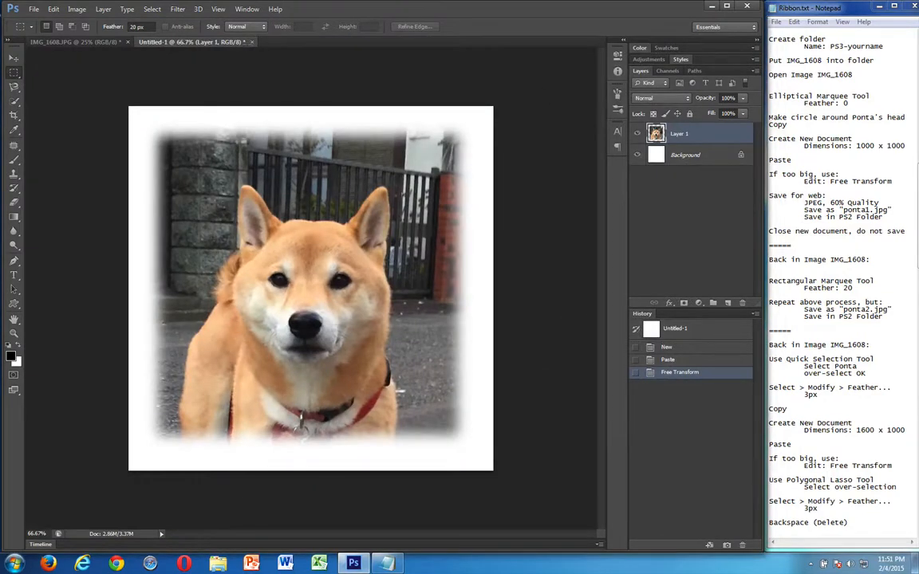
Close the untitled document without saving and clear the leftover marquee selection in IMG_1608
{"action": "left_click", "coordinate": [246, 42]}
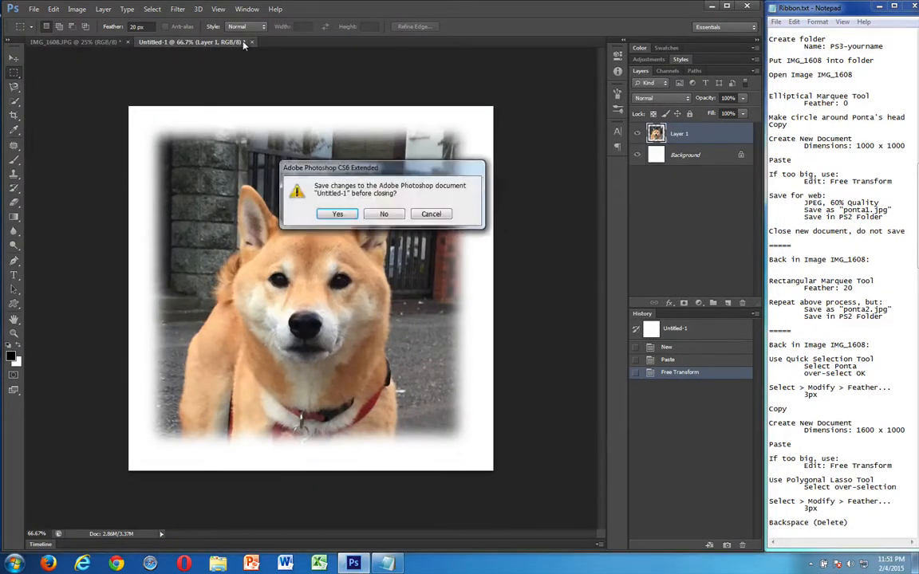
{"action": "left_click", "coordinate": [385, 214]}
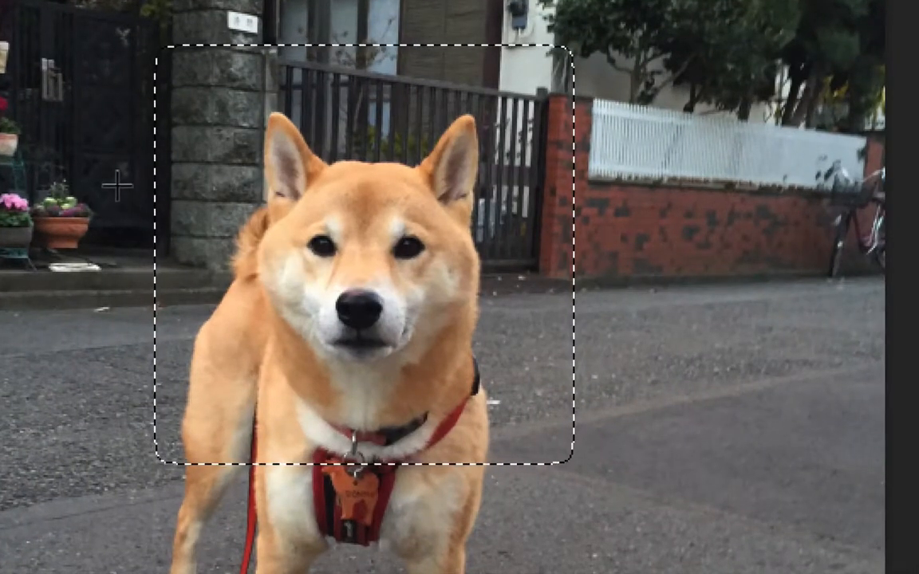
{"action": "left_click", "coordinate": [49, 118]}
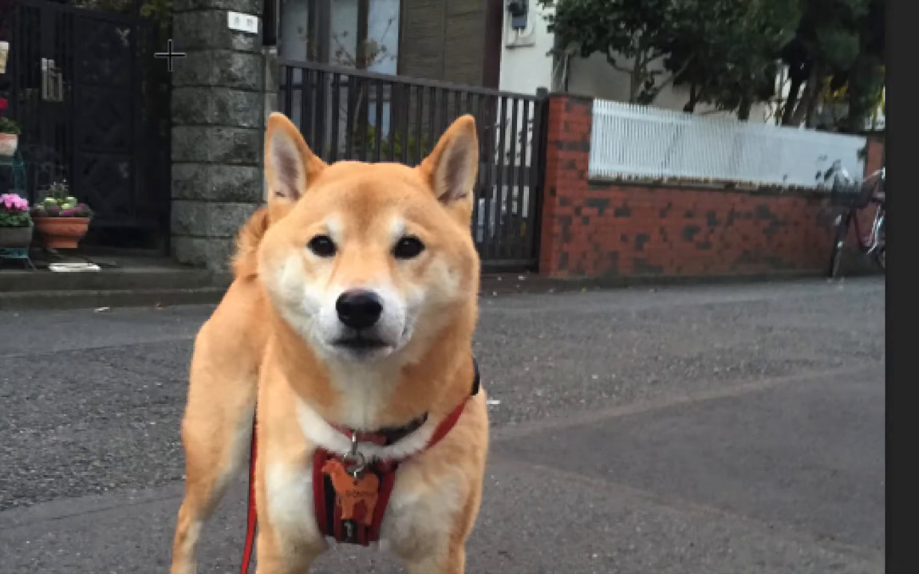
Draw a feathered square marquee around the dog's head and deselect it
{"action": "left_click_drag", "start_coordinate": [170, 56], "coordinate": [549, 437]}
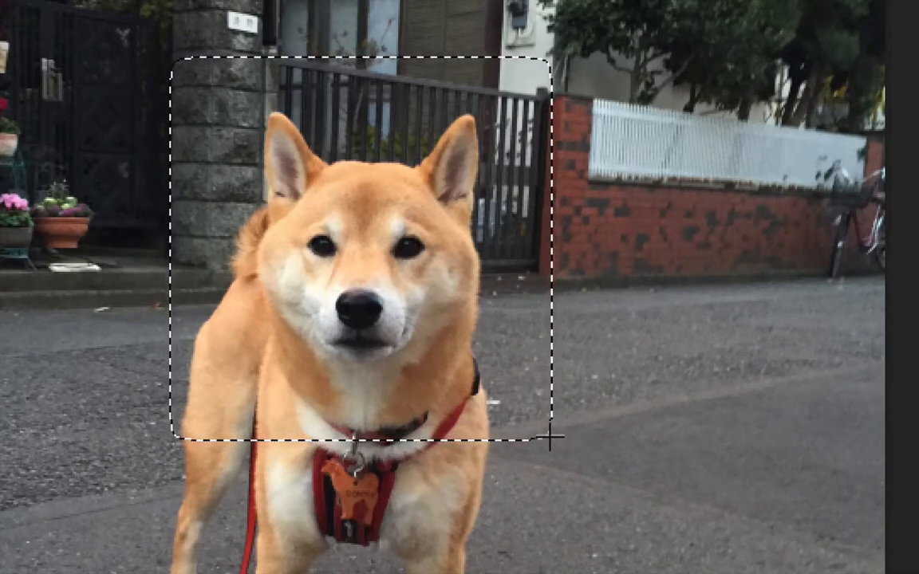
{"action": "key", "text": "ctrl+d"}
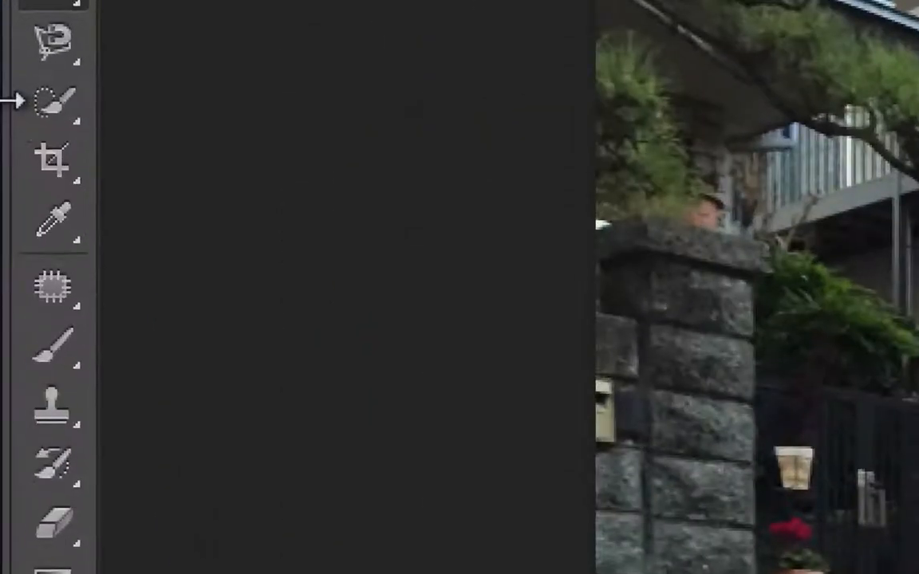
Activate the Quick Selection tool in add mode and set its brush size to 35 px
{"action": "left_click", "coordinate": [14, 104]}
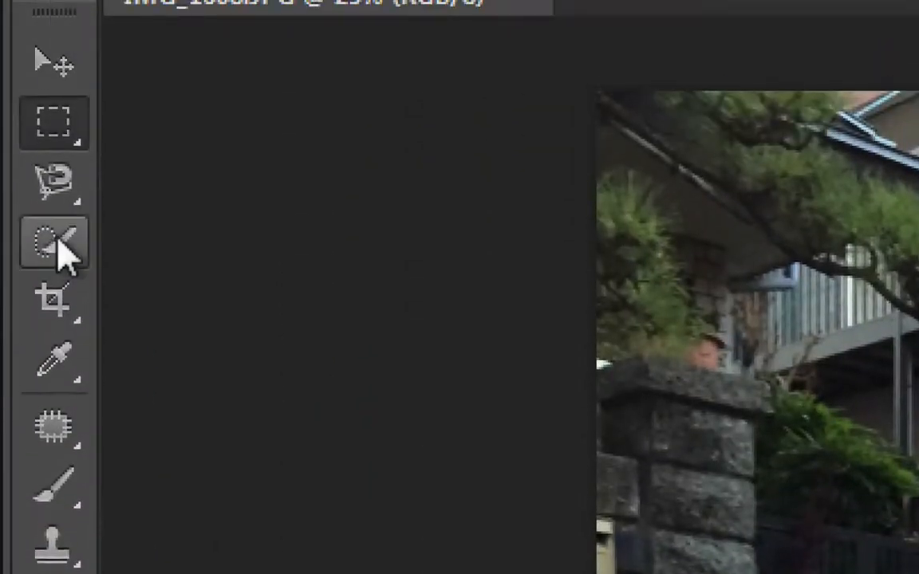
{"action": "left_click", "coordinate": [53, 199]}
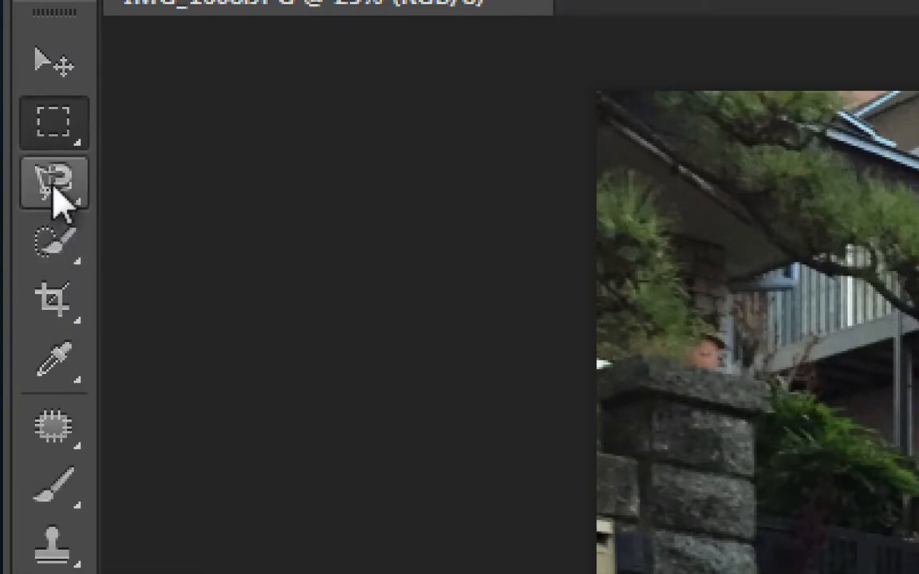
{"action": "left_click", "coordinate": [55, 244]}
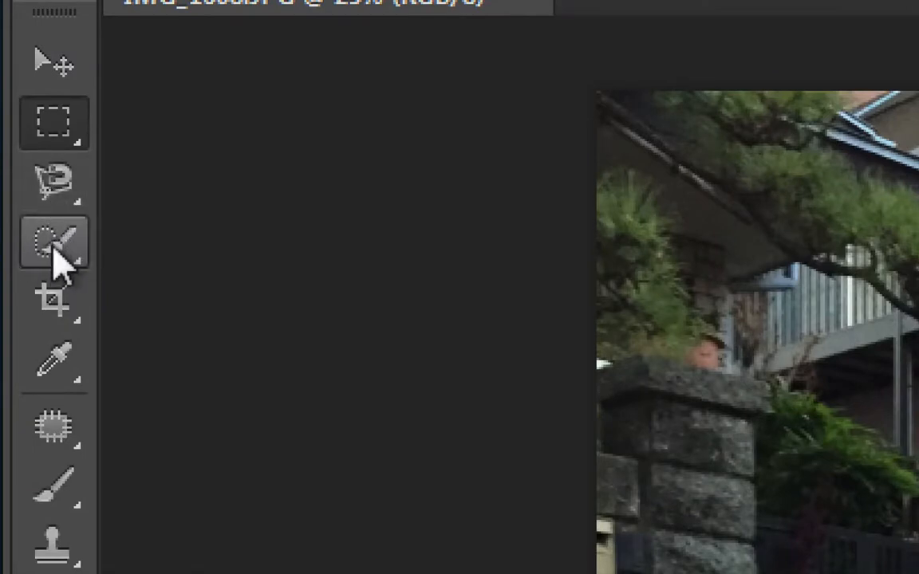
{"action": "left_click", "coordinate": [54, 251]}
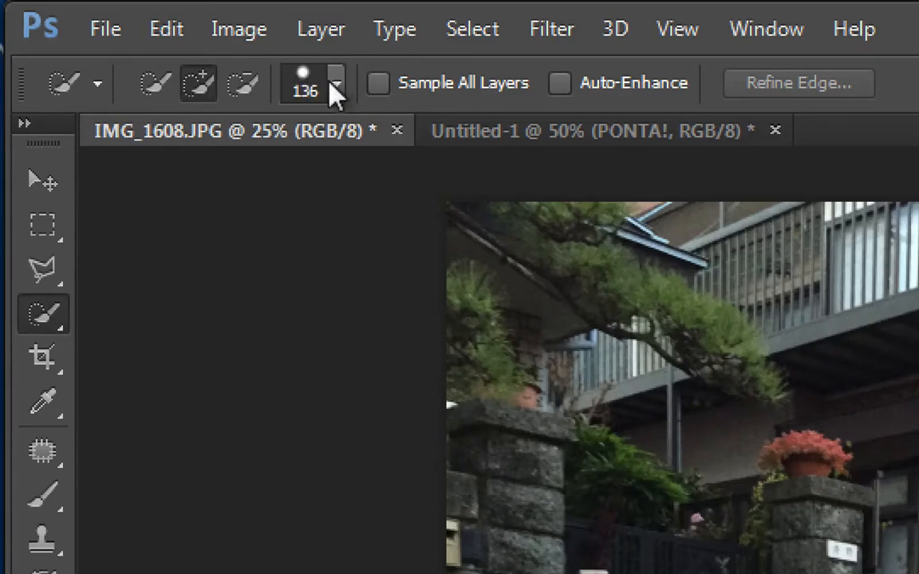
{"action": "left_click", "coordinate": [336, 86]}
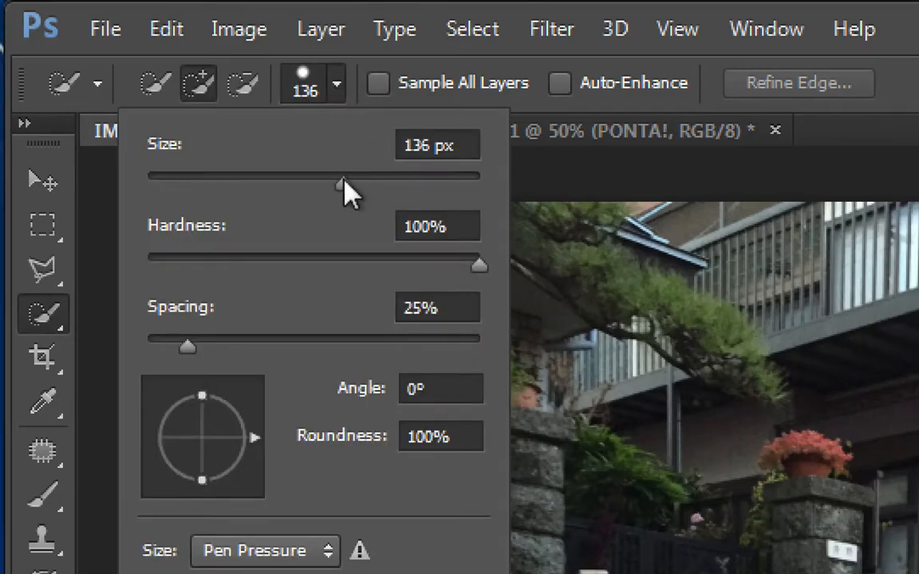
{"action": "mouse_move", "coordinate": [342, 180]}
{"action": "left_mouse_down"}
{"action": "mouse_move", "coordinate": [477, 180]}
{"action": "mouse_move", "coordinate": [395, 180]}
{"action": "mouse_move", "coordinate": [406, 180]}
{"action": "left_mouse_up"}
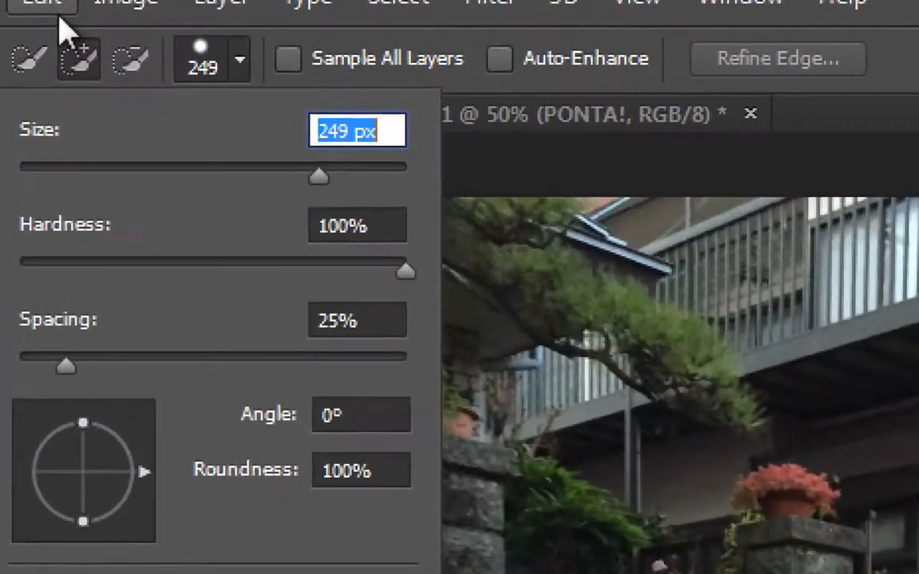
{"action": "left_click", "coordinate": [71, 170]}
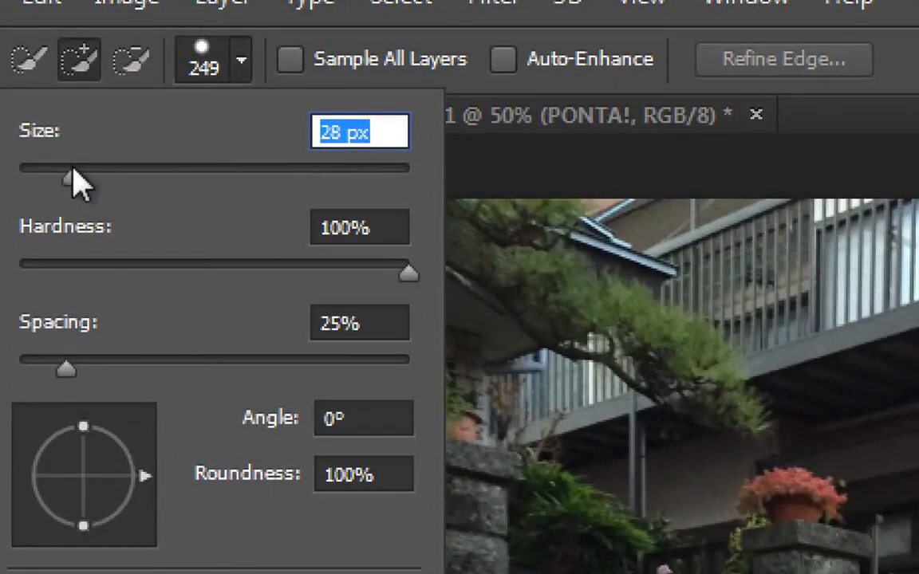
{"action": "left_click_drag", "start_coordinate": [71, 169], "coordinate": [86, 169]}
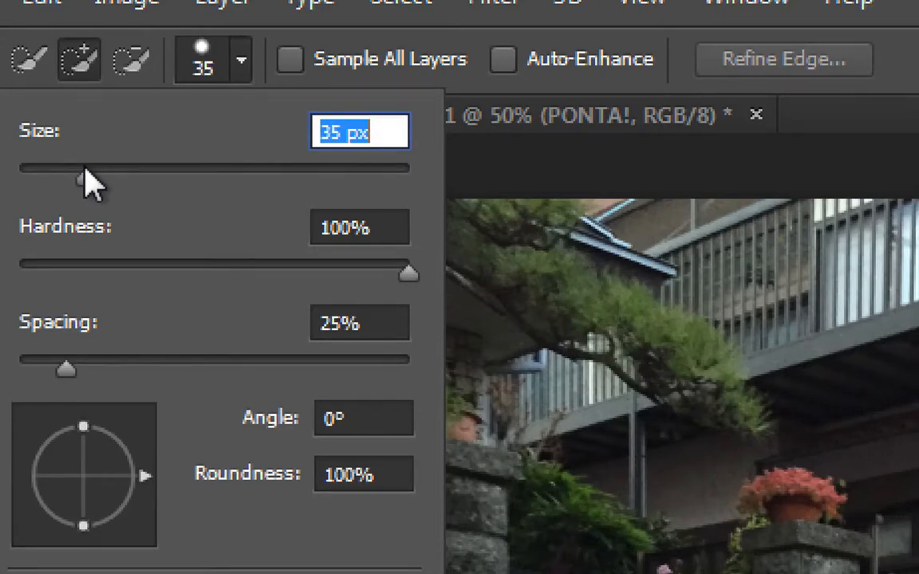
{"action": "left_click", "coordinate": [241, 70]}
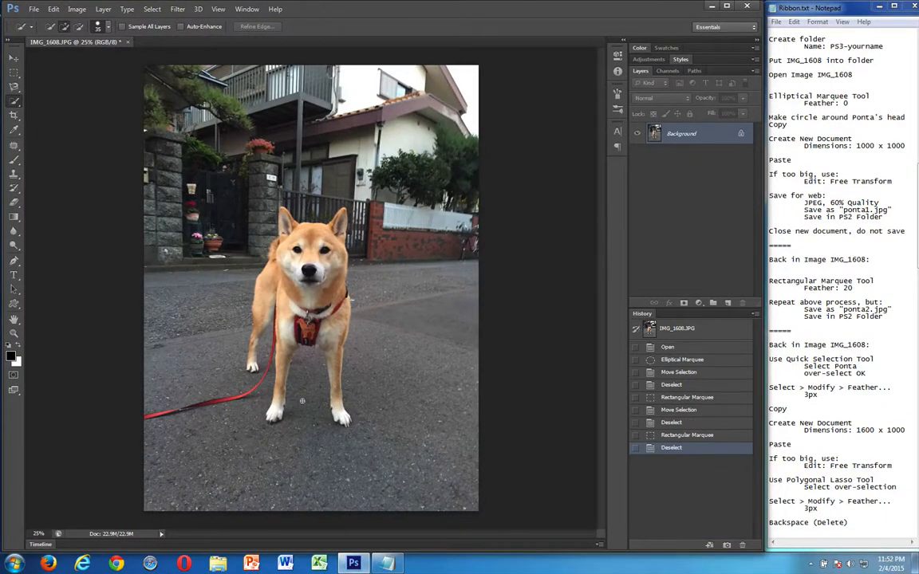
Quick-select the dog's ears, head, neck, tail and hindquarters down to the upper rear leg
{"action": "key", "text": "ctrl+plus"}
{"action": "key", "text": "ctrl+plus"}
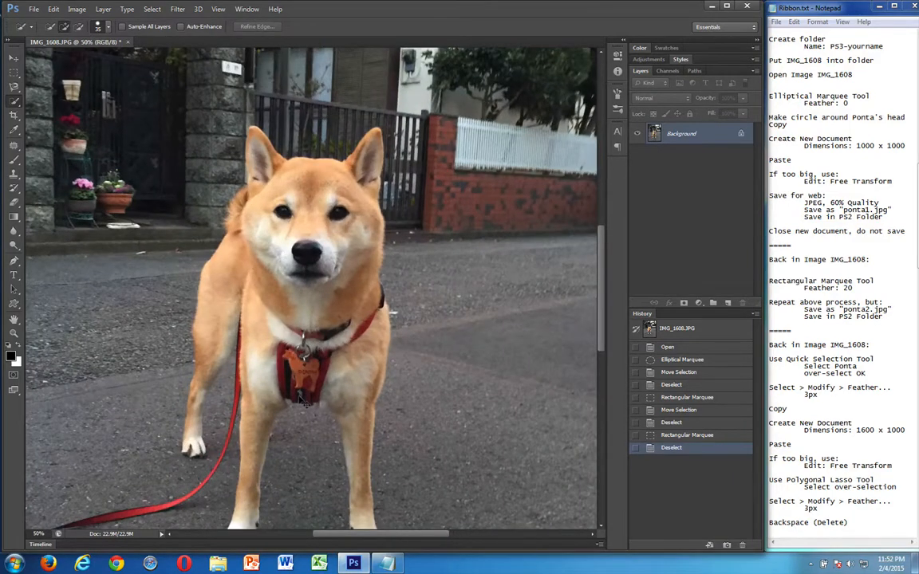
{"action": "key", "text": "ctrl+plus"}
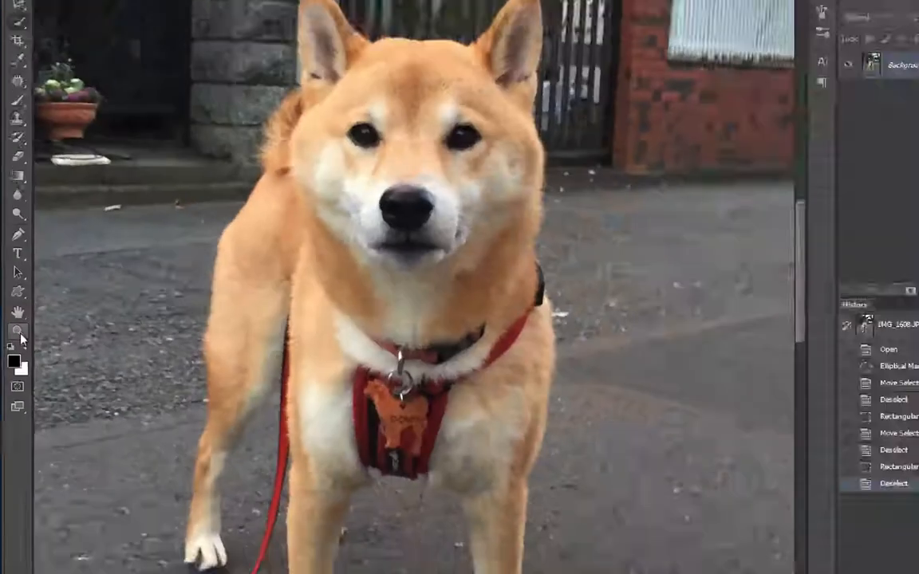
{"action": "key", "text": "ctrl+minus"}
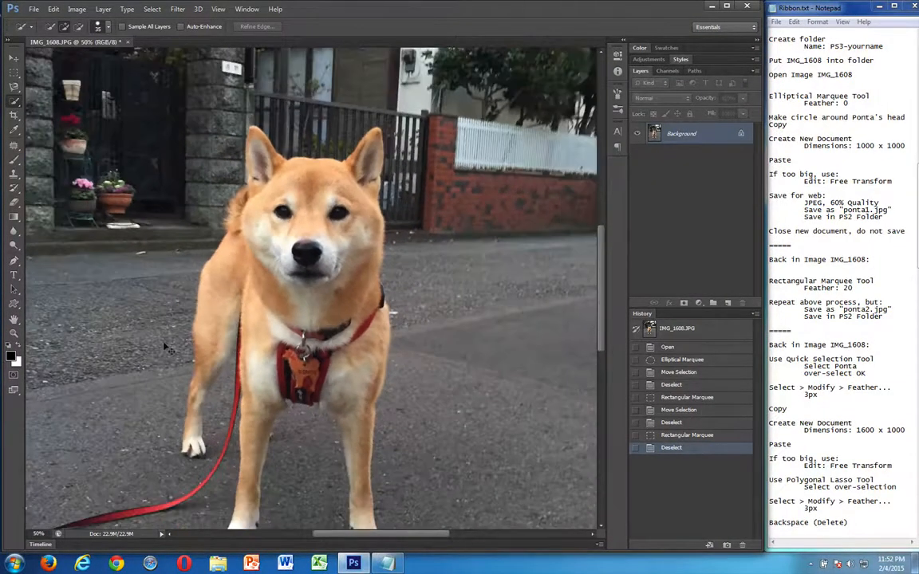
{"action": "scroll", "coordinate": [166, 347], "scroll_direction": "down", "scroll_amount": 1}
{"action": "scroll", "coordinate": [189, 394], "scroll_direction": "down", "scroll_amount": 1}
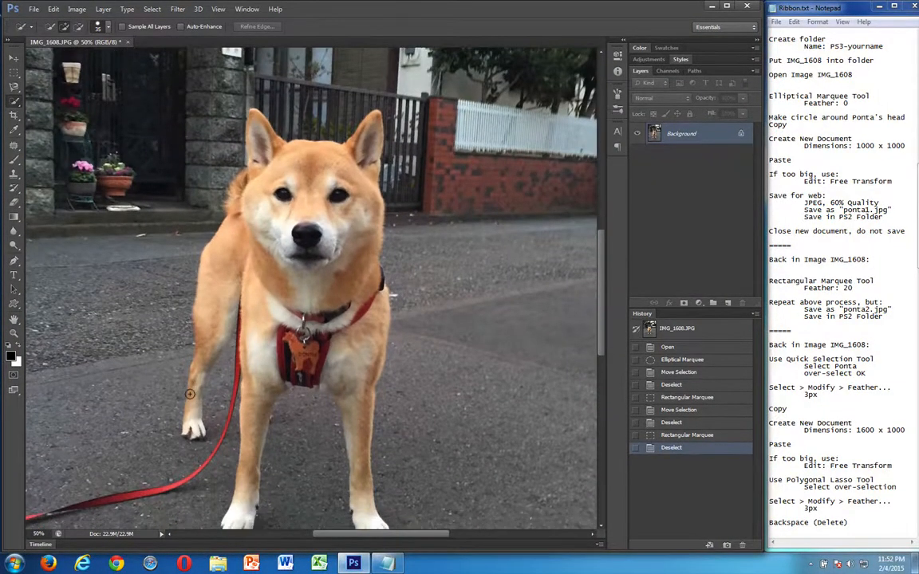
{"action": "scroll", "coordinate": [190, 394], "scroll_direction": "down", "scroll_amount": 3}
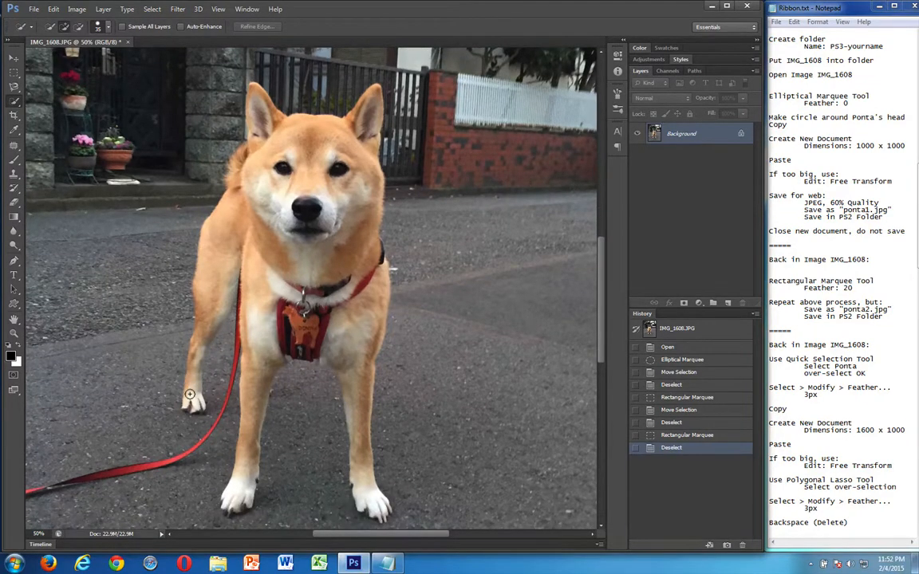
{"action": "scroll", "coordinate": [190, 394], "scroll_direction": "down", "scroll_amount": 2}
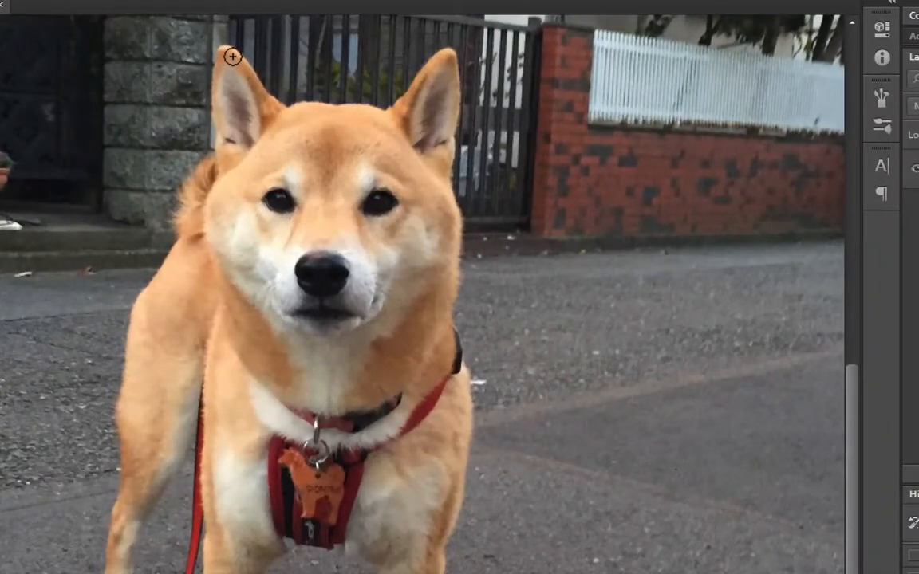
{"action": "mouse_move", "coordinate": [227, 61]}
{"action": "left_mouse_down"}
{"action": "mouse_move", "coordinate": [231, 86]}
{"action": "mouse_move", "coordinate": [295, 139]}
{"action": "left_mouse_up"}
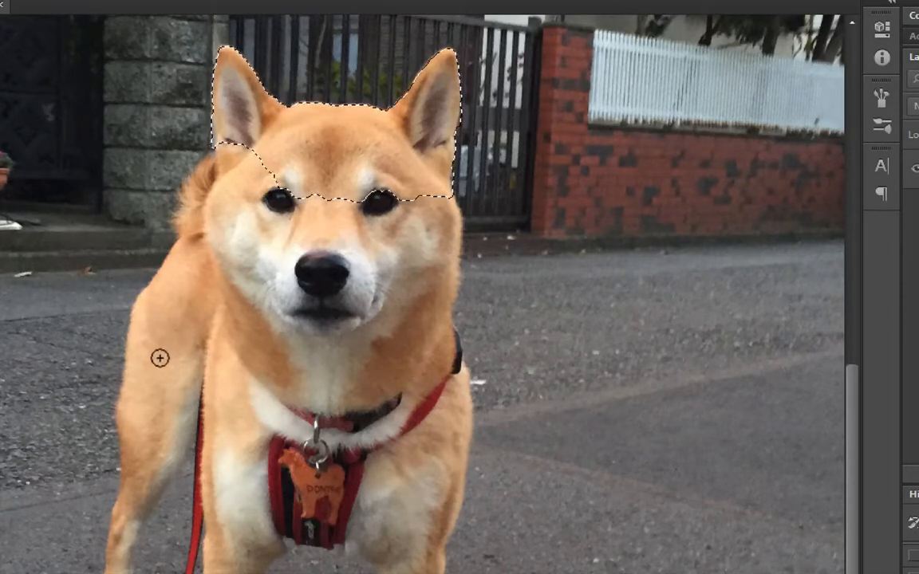
{"action": "left_click", "coordinate": [158, 351]}
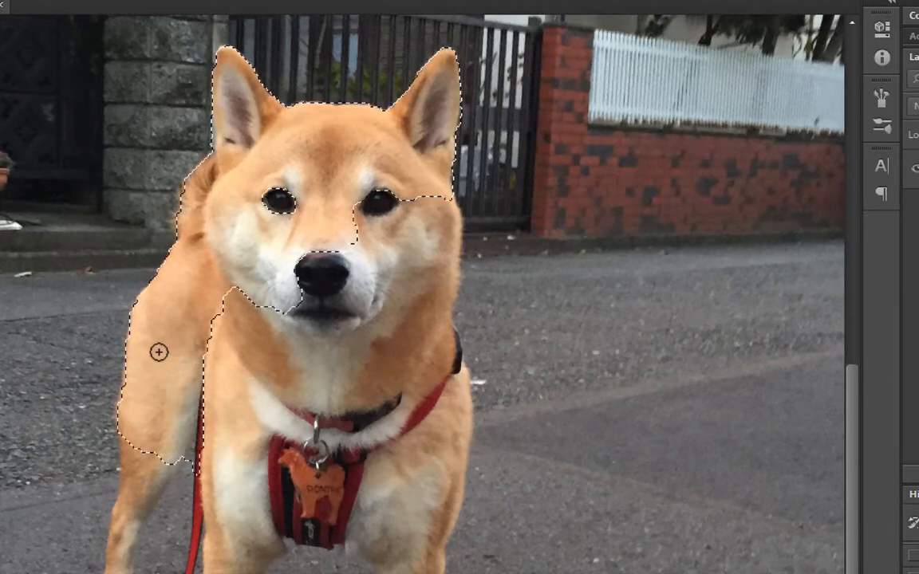
{"action": "mouse_move", "coordinate": [158, 352]}
{"action": "left_mouse_down"}
{"action": "mouse_move", "coordinate": [210, 293]}
{"action": "mouse_move", "coordinate": [237, 291]}
{"action": "mouse_move", "coordinate": [307, 333]}
{"action": "left_mouse_up"}
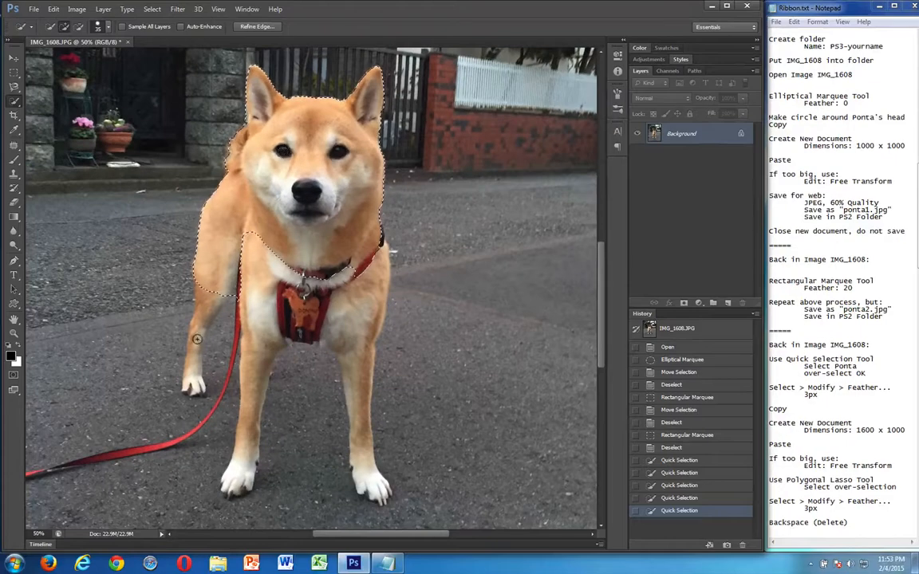
Extend the quick selection over the rear leg, the chest with its harness, and both front legs
{"action": "left_click_drag", "start_coordinate": [202, 304], "coordinate": [199, 328]}
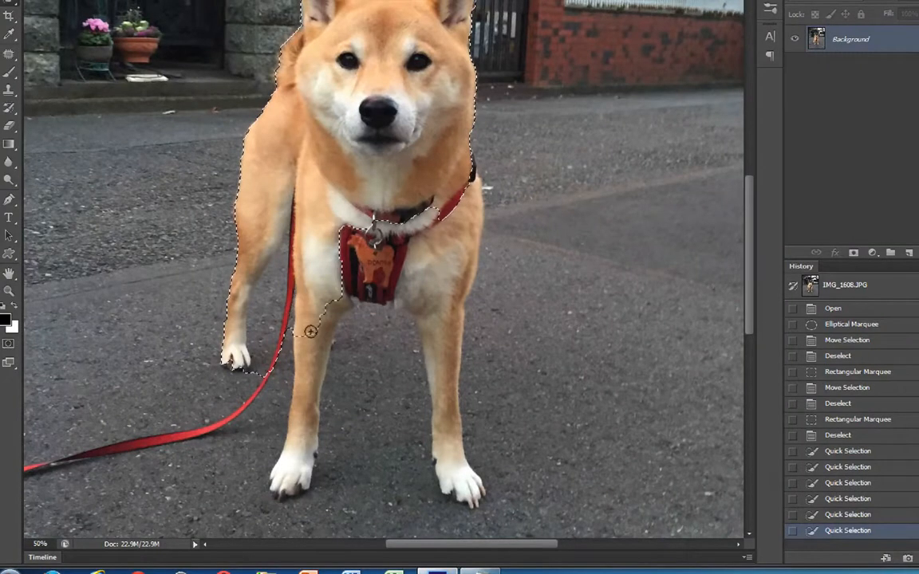
{"action": "left_click_drag", "start_coordinate": [311, 331], "coordinate": [297, 444]}
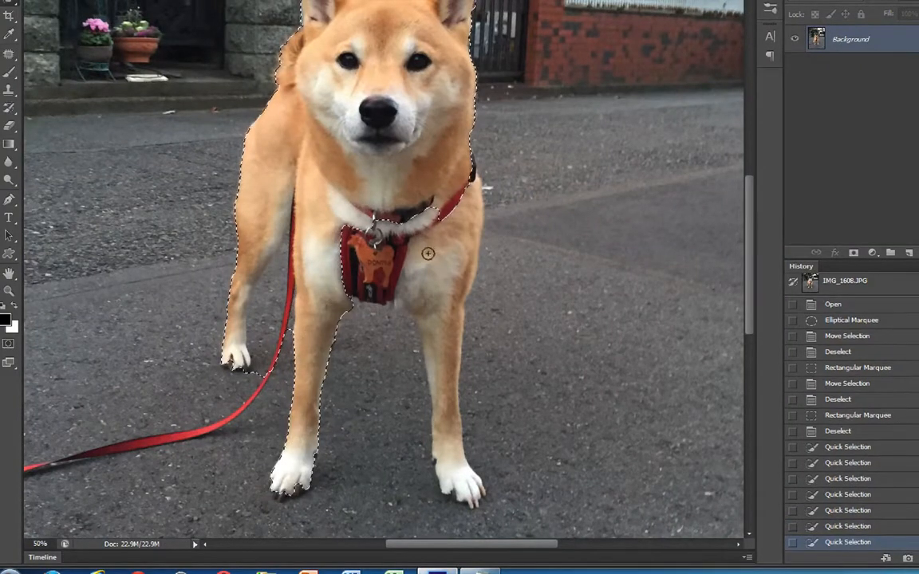
{"action": "mouse_move", "coordinate": [379, 270]}
{"action": "left_mouse_down"}
{"action": "mouse_move", "coordinate": [361, 266]}
{"action": "mouse_move", "coordinate": [441, 267]}
{"action": "mouse_move", "coordinate": [415, 255]}
{"action": "mouse_move", "coordinate": [405, 351]}
{"action": "mouse_move", "coordinate": [447, 389]}
{"action": "left_mouse_up"}
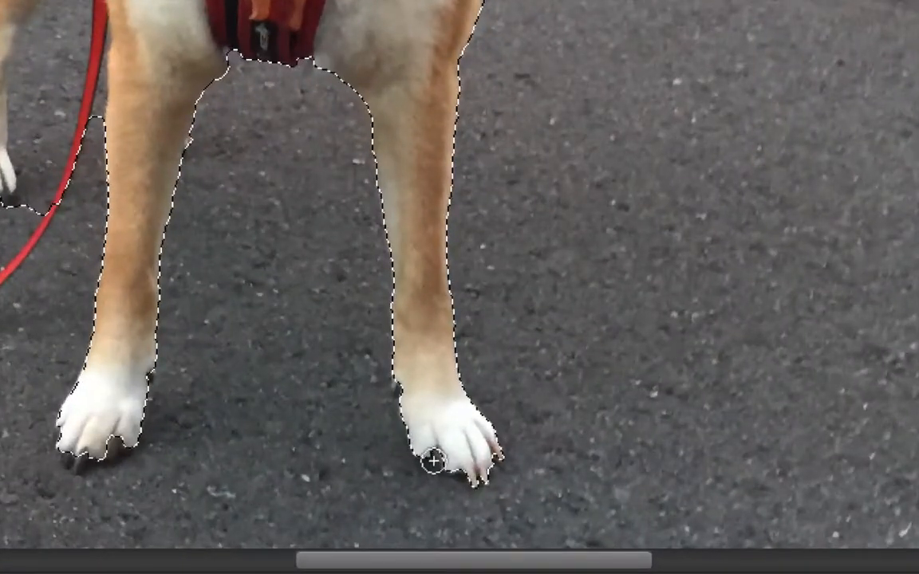
Add the dark toes and claws of both front paws and the rear paw to the selection, slightly over-selecting
{"action": "left_click_drag", "start_coordinate": [429, 461], "coordinate": [483, 479]}
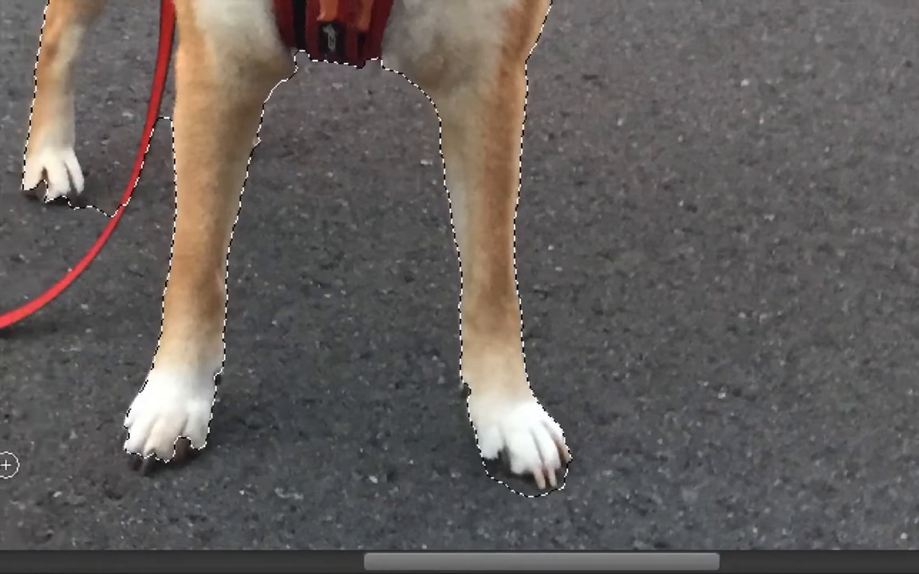
{"action": "left_click_drag", "start_coordinate": [65, 441], "coordinate": [73, 454]}
{"action": "left_click_drag", "start_coordinate": [142, 455], "coordinate": [174, 462]}
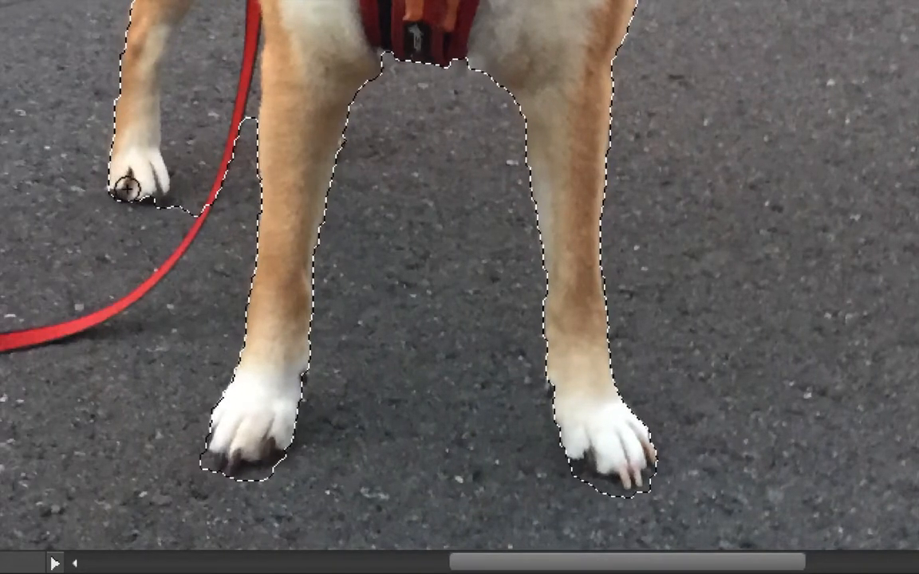
{"action": "left_click_drag", "start_coordinate": [125, 187], "coordinate": [141, 191]}
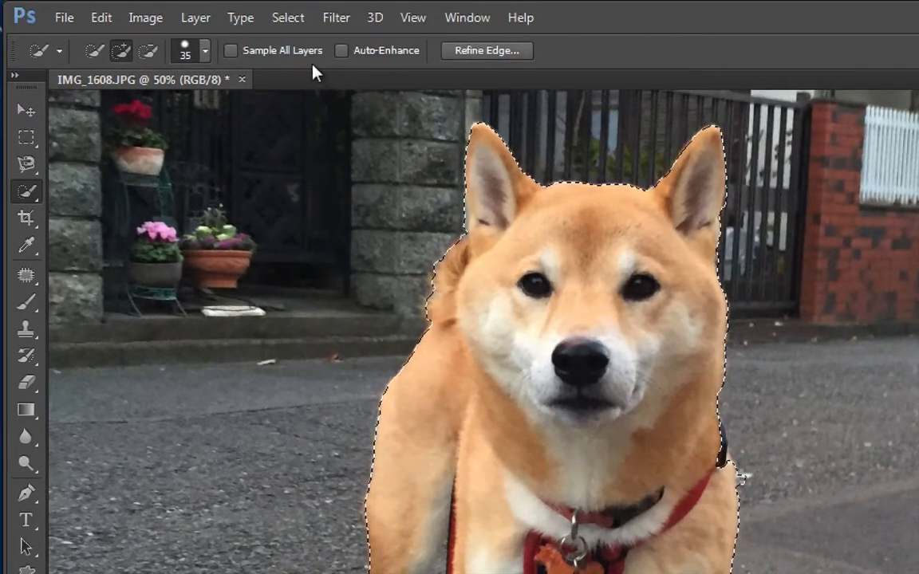
Feather the dog selection with a radius of 3 pixels
{"action": "left_click", "coordinate": [287, 19]}
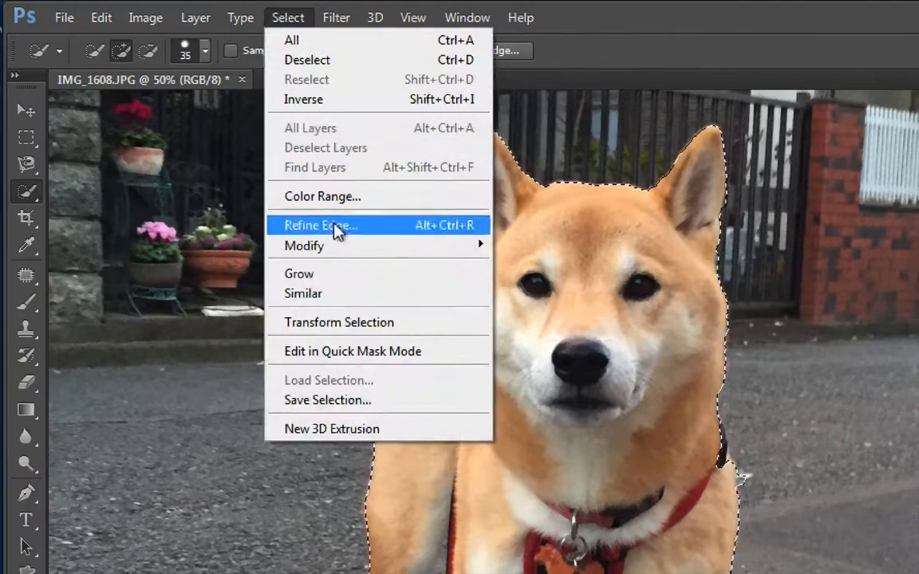
{"action": "mouse_move", "coordinate": [334, 251]}
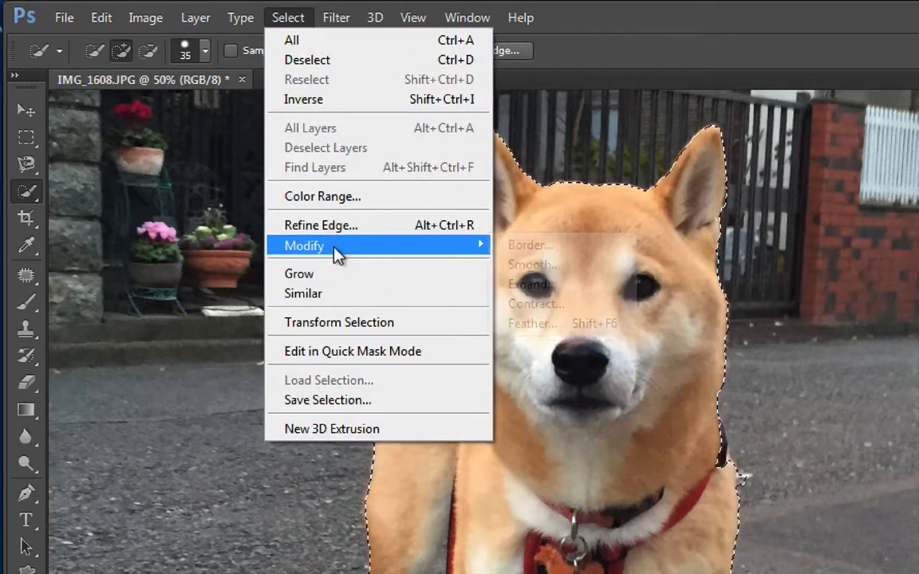
{"action": "left_click", "coordinate": [554, 329]}
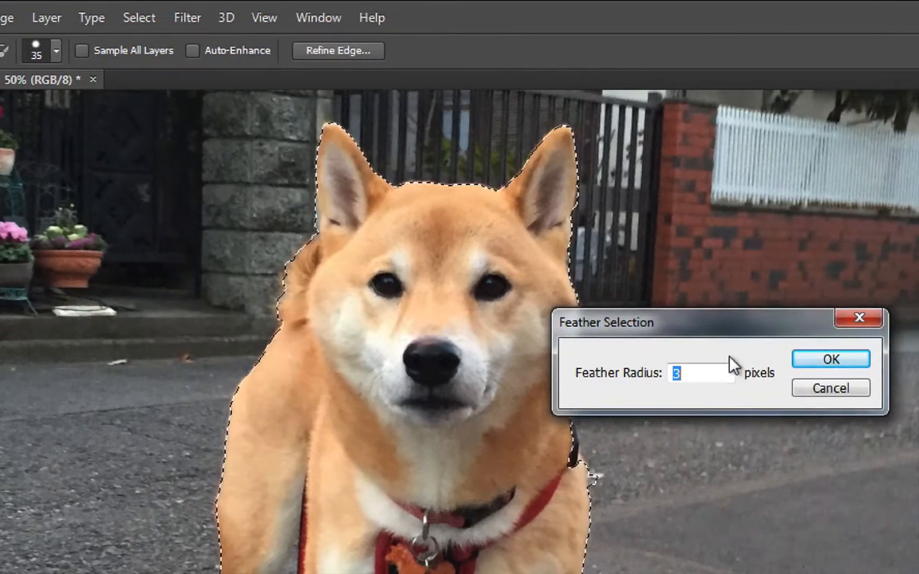
{"action": "left_click", "coordinate": [689, 373]}
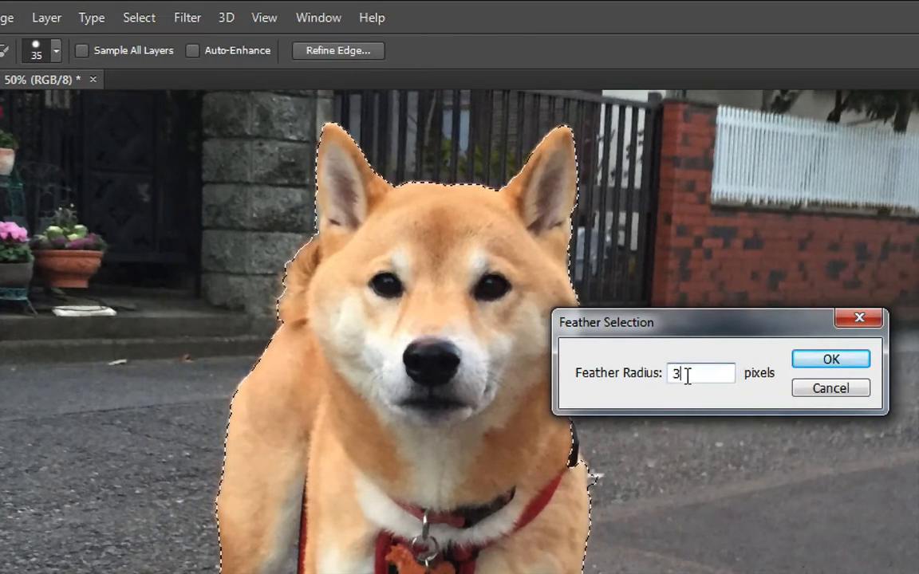
{"action": "left_click", "coordinate": [812, 367]}
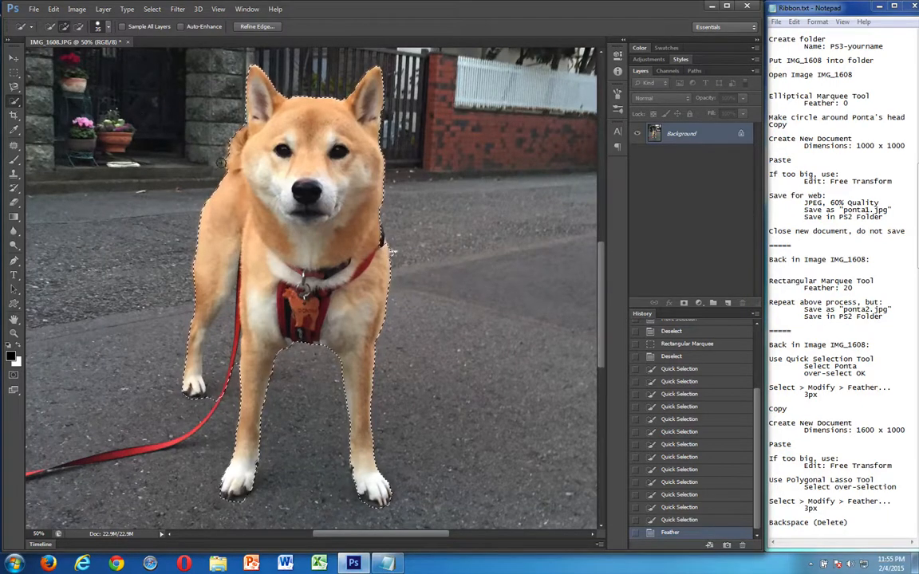
Copy the selected dog and create a new document 1000 pixels wide and 1750 pixels high
{"action": "left_click", "coordinate": [46, 10]}
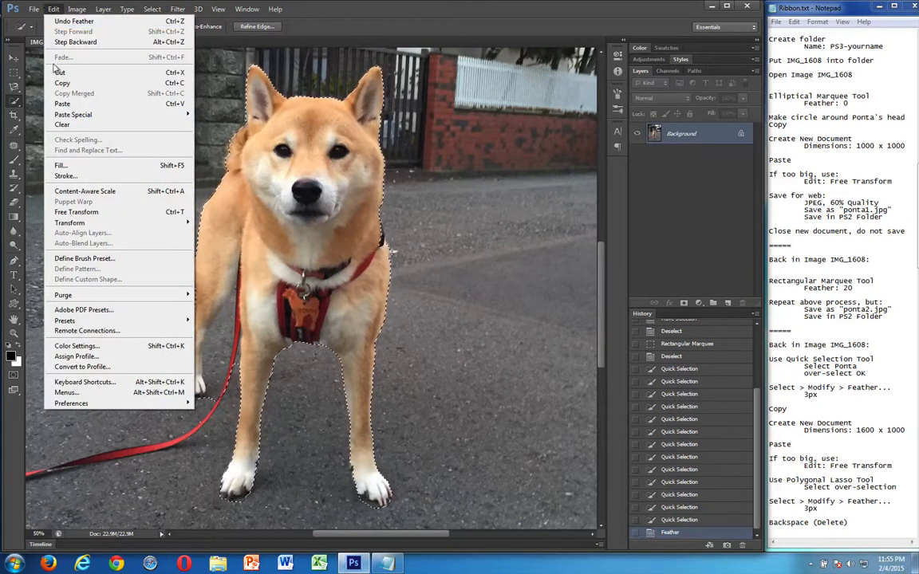
{"action": "left_click", "coordinate": [45, 10]}
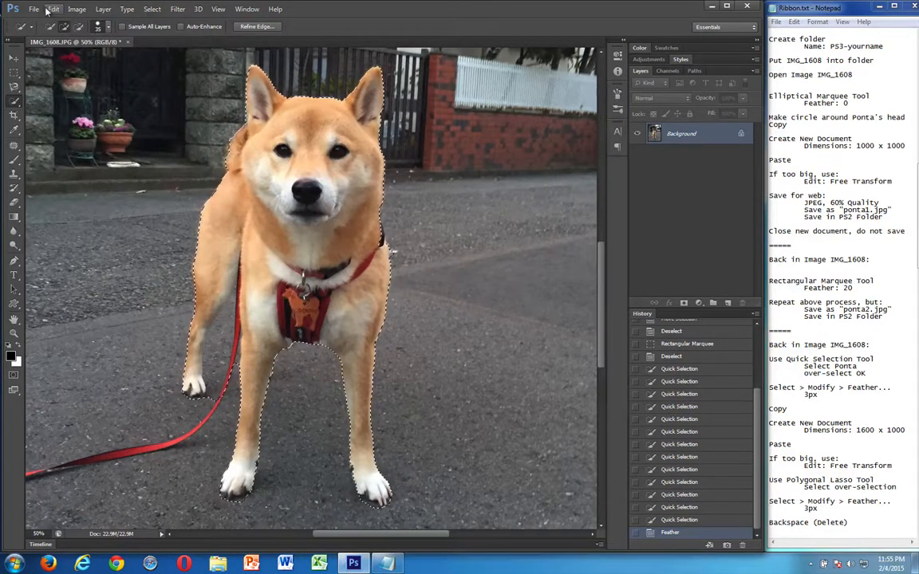
{"action": "key", "text": "ctrl+n"}
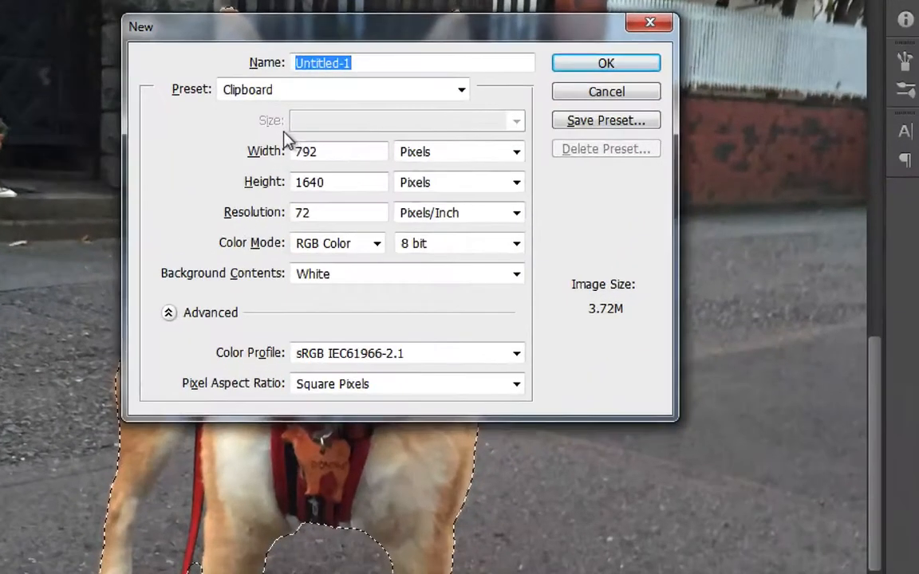
{"action": "double_click", "coordinate": [296, 143]}
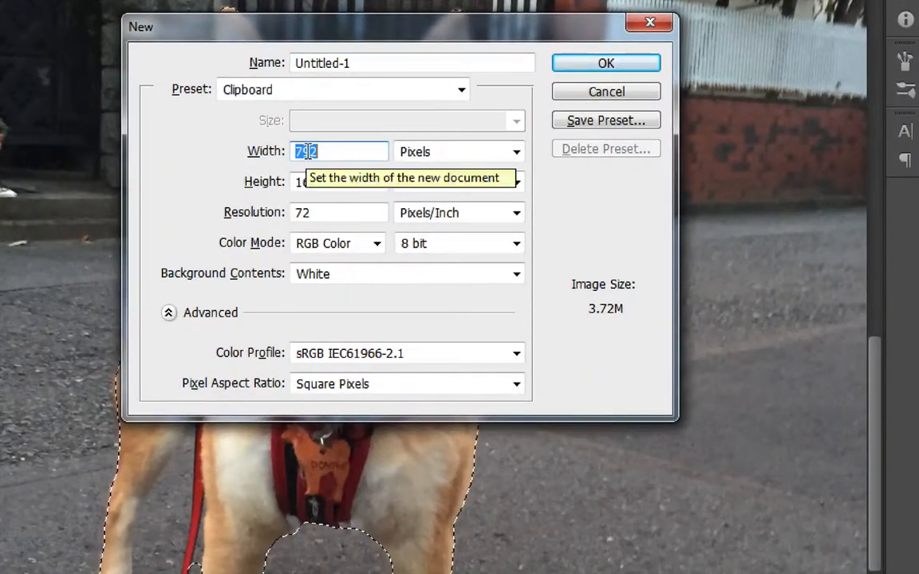
{"action": "type", "text": "1000"}
{"action": "key", "text": "Tab"}
{"action": "key", "text": "Tab"}
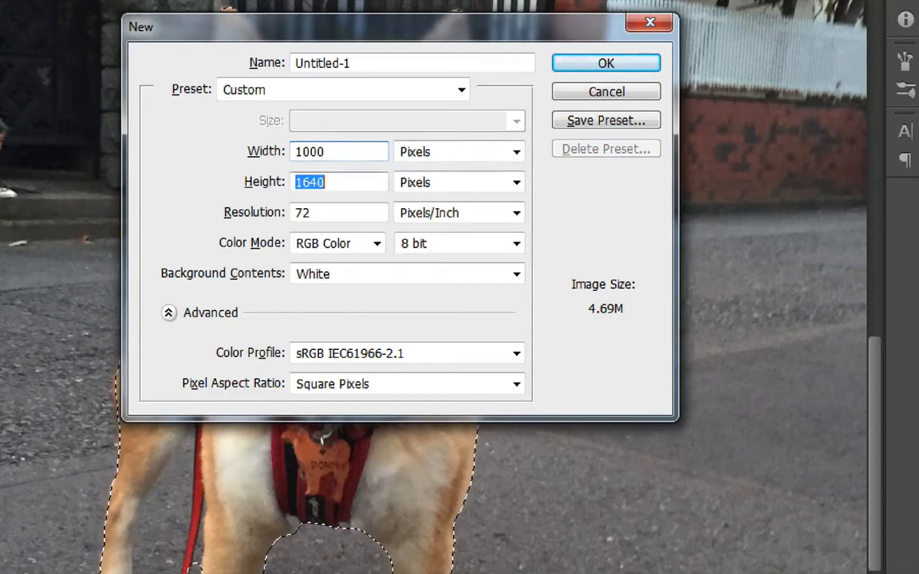
{"action": "type", "text": "1750"}
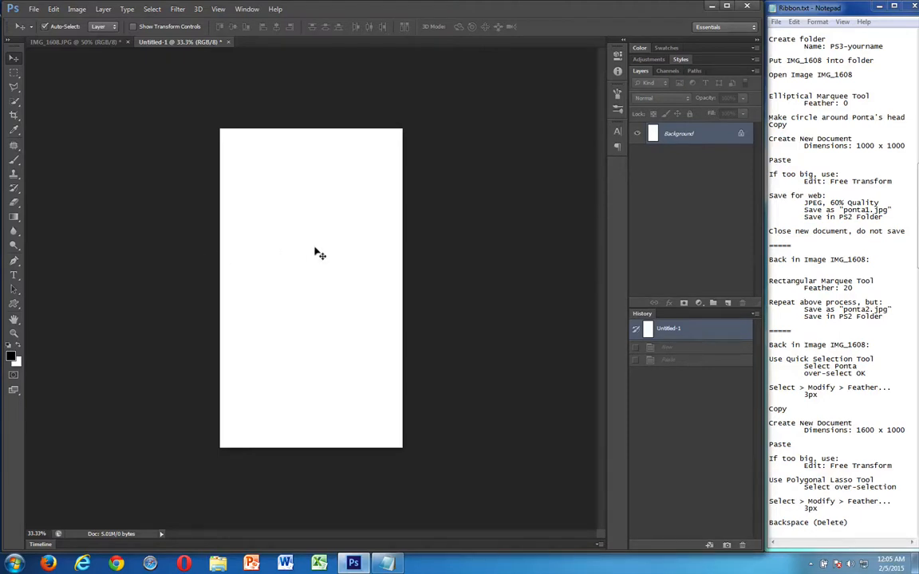
Paste the copied dog into the new document and check the cutout's edges for over-selected areas
{"action": "key", "text": "ctrl+v"}
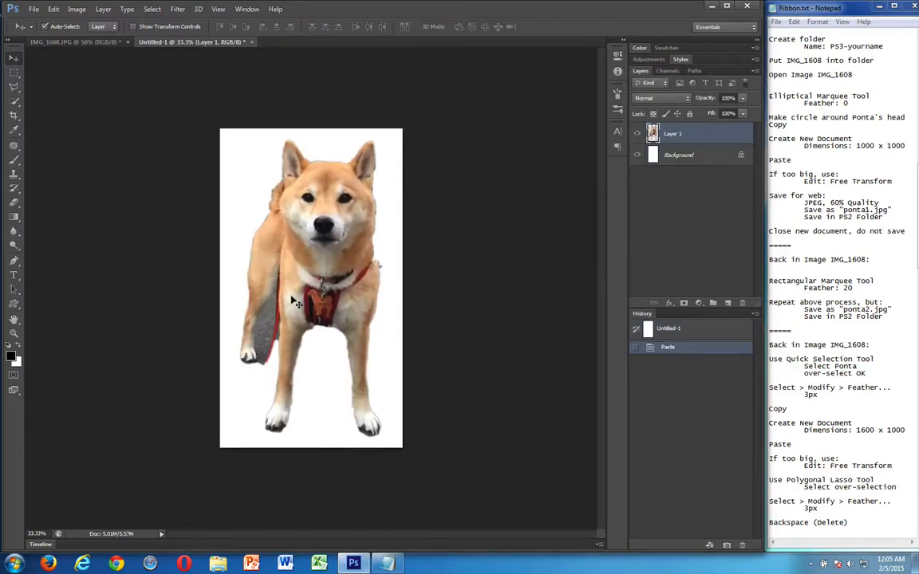
{"action": "key", "text": "ctrl+plus"}
{"action": "key", "text": "ctrl+plus"}
{"action": "key", "text": "ctrl+plus"}
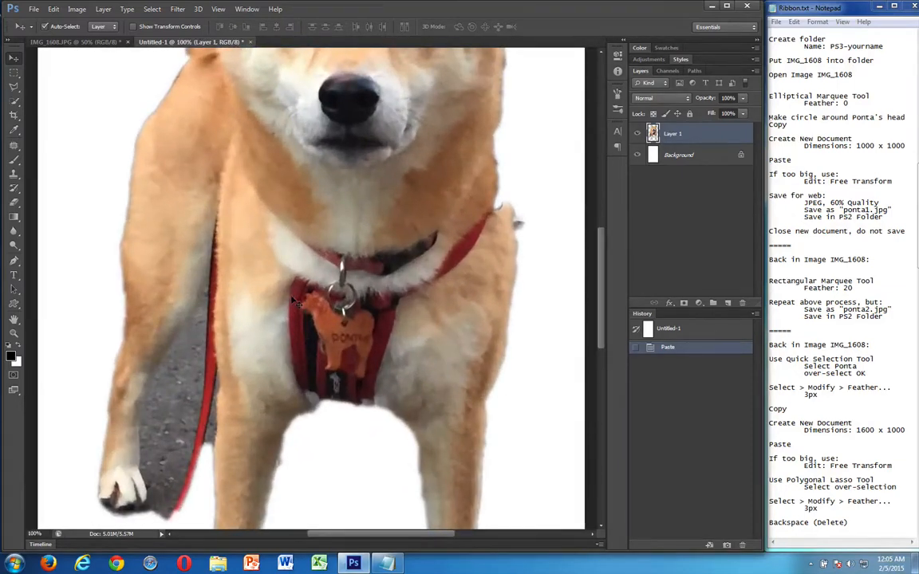
{"action": "scroll", "coordinate": [295, 302], "scroll_direction": "up", "scroll_amount": 5}
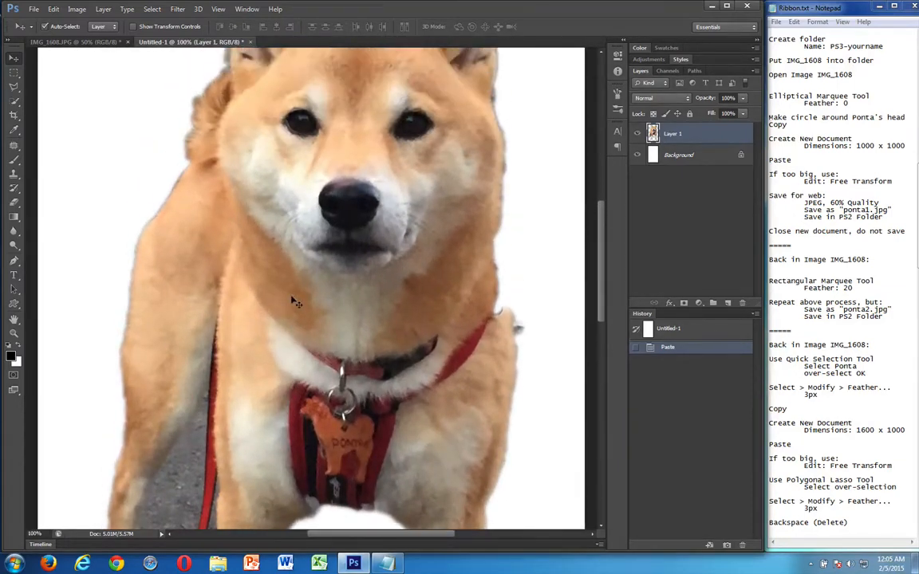
{"action": "scroll", "coordinate": [295, 301], "scroll_direction": "up", "scroll_amount": 5}
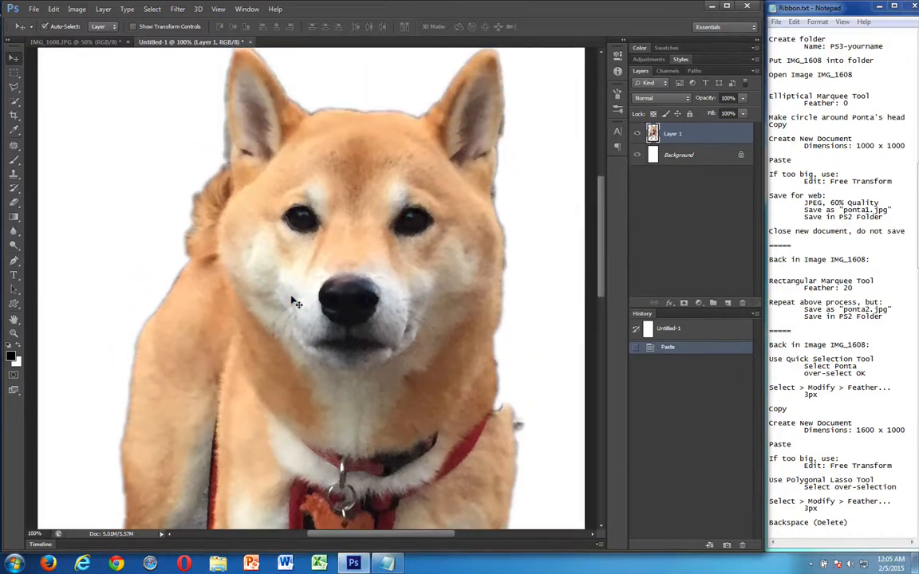
{"action": "scroll", "coordinate": [295, 301], "scroll_direction": "down", "scroll_amount": 10}
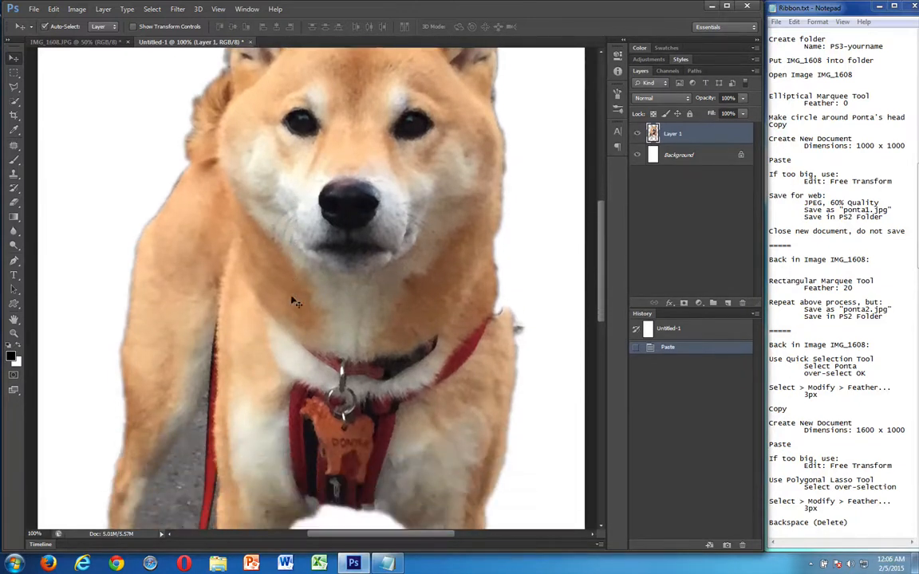
{"action": "scroll", "coordinate": [293, 300], "scroll_direction": "down", "scroll_amount": 6}
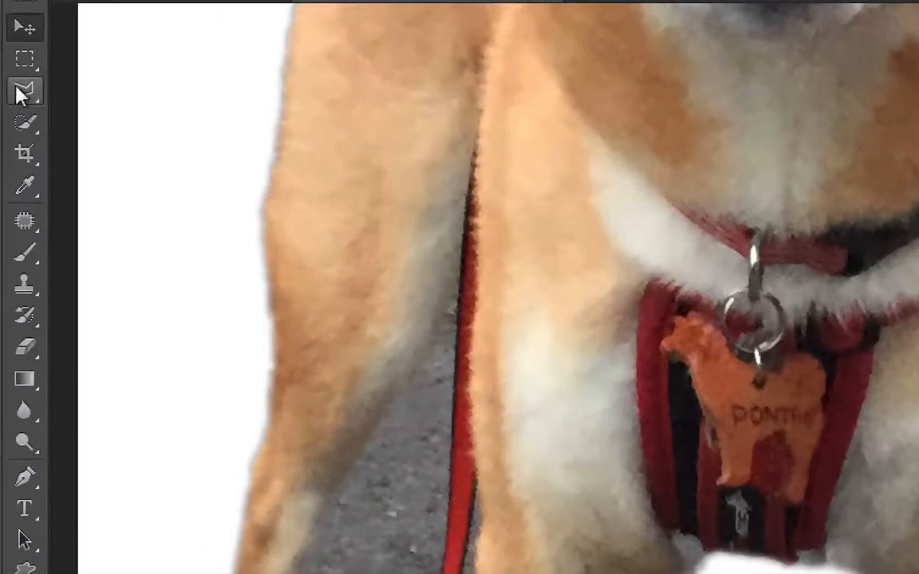
Outline the leftover pavement and leash between the rear and front legs with the Polygonal Lasso, feathered 3 px, delete it and deselect
{"action": "right_click", "coordinate": [13, 86]}
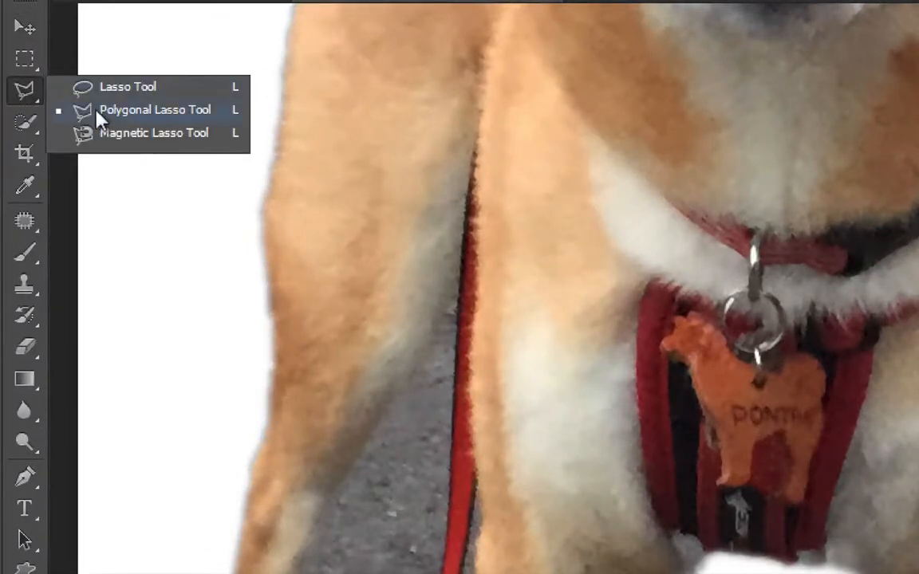
{"action": "left_click", "coordinate": [125, 113]}
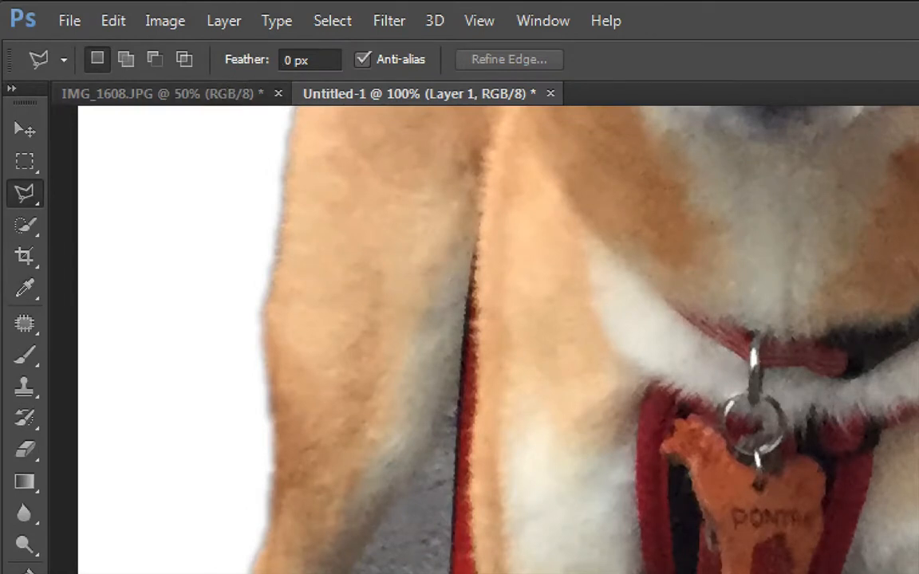
{"action": "left_click", "coordinate": [285, 60]}
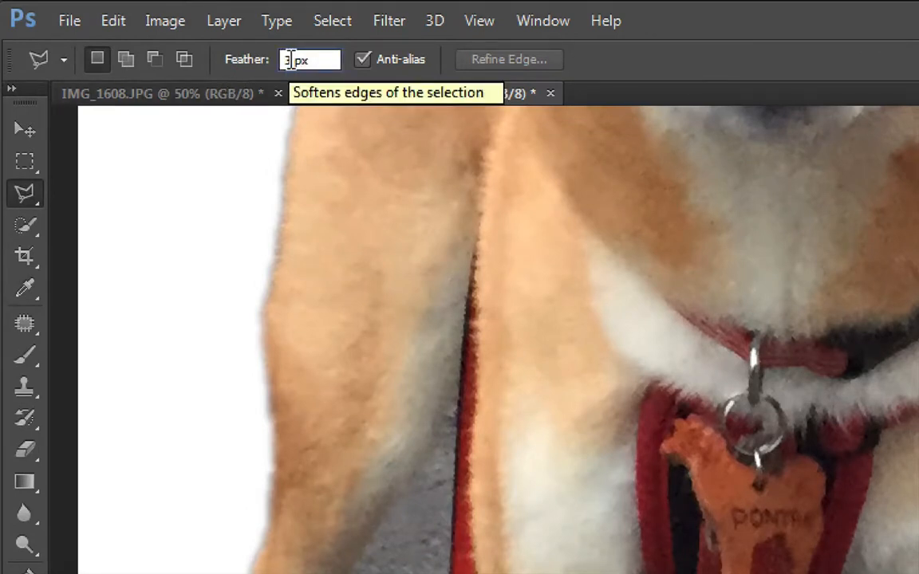
{"action": "key", "text": "Return"}
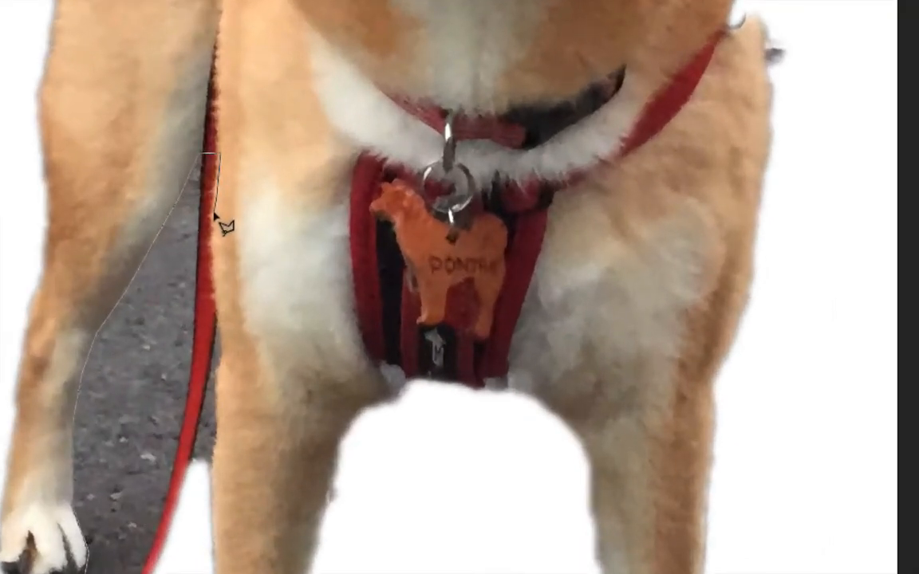
{"action": "mouse_move", "coordinate": [214, 214]}
{"action": "left_mouse_down"}
{"action": "mouse_move", "coordinate": [234, 361]}
{"action": "mouse_move", "coordinate": [228, 404]}
{"action": "mouse_move", "coordinate": [220, 386]}
{"action": "mouse_move", "coordinate": [215, 466]}
{"action": "left_mouse_up"}
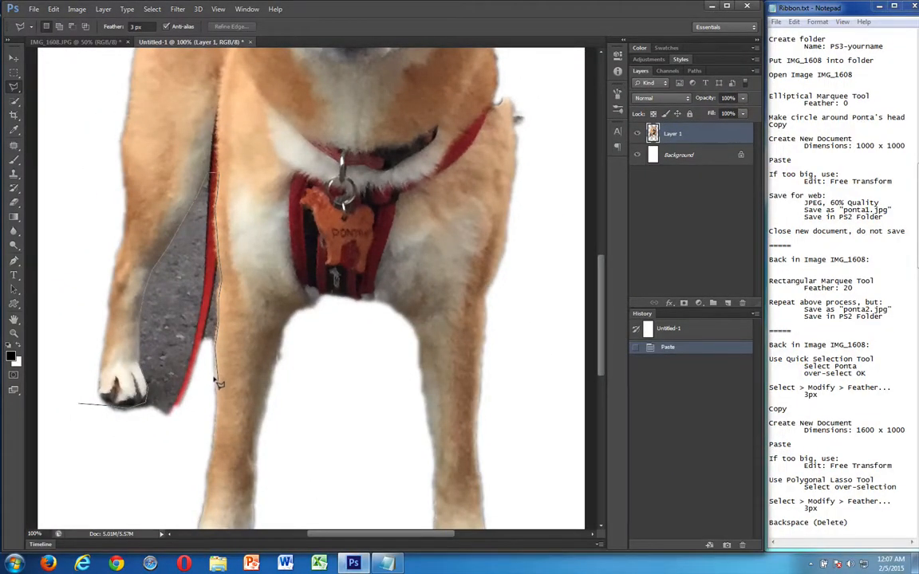
{"action": "left_click", "coordinate": [158, 461]}
{"action": "left_click", "coordinate": [78, 406]}
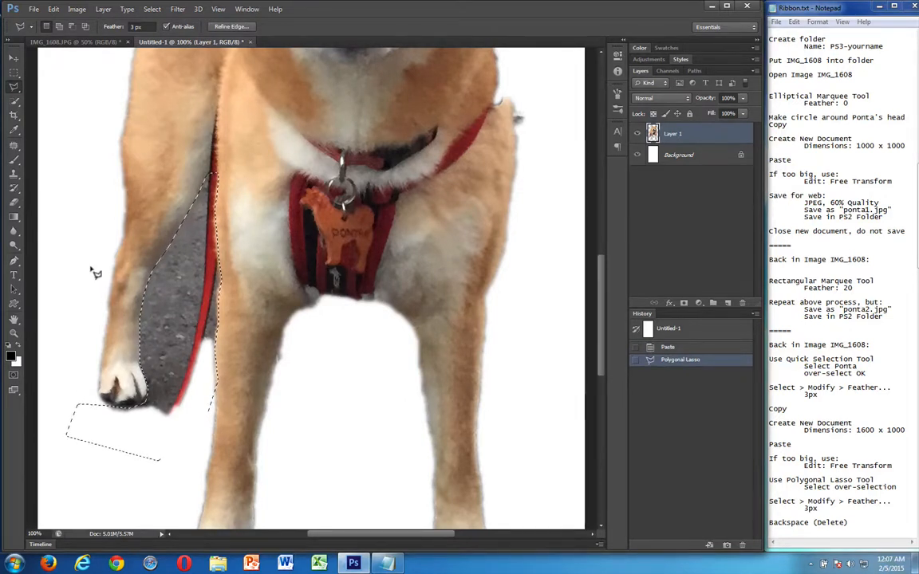
{"action": "key", "text": "BackSpace"}
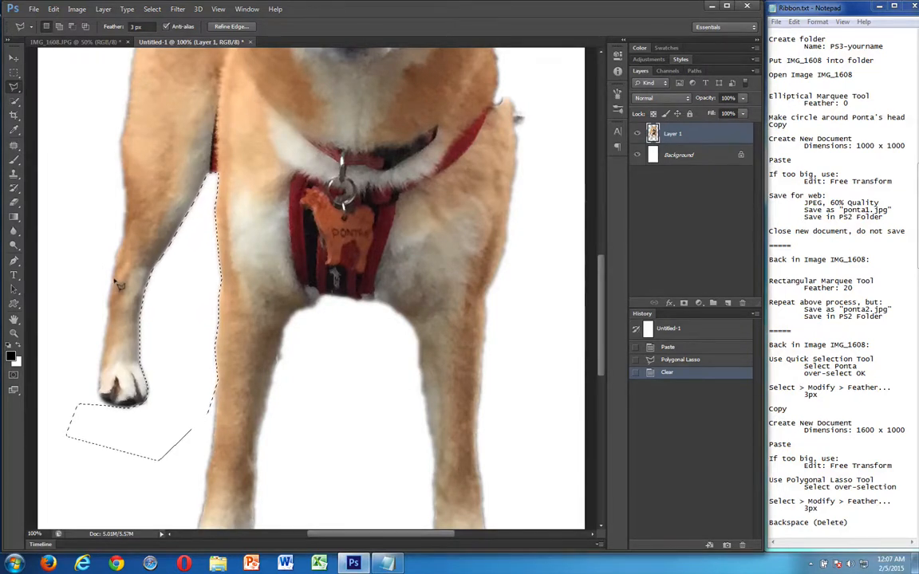
{"action": "key", "text": "ctrl+minus"}
{"action": "key", "text": "ctrl+minus"}
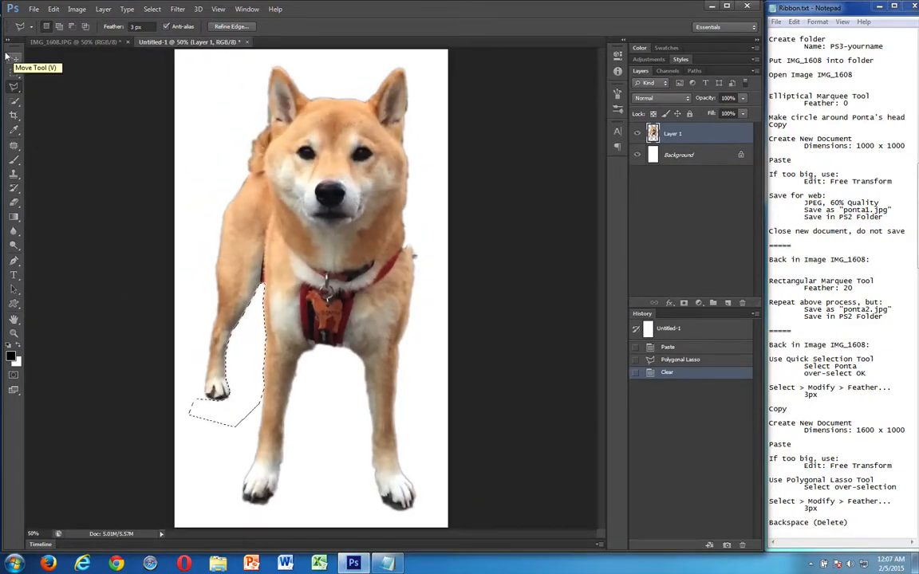
{"action": "key", "text": "ctrl+d"}
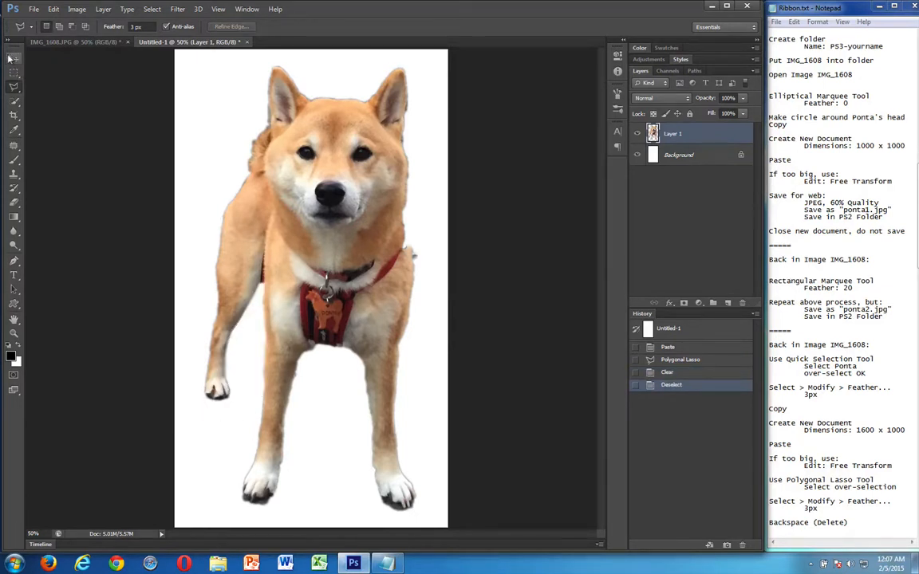
Scale the dog layer down proportionally to about 50% with Free Transform and place it in the left half of the canvas
{"action": "left_click", "coordinate": [9, 58]}
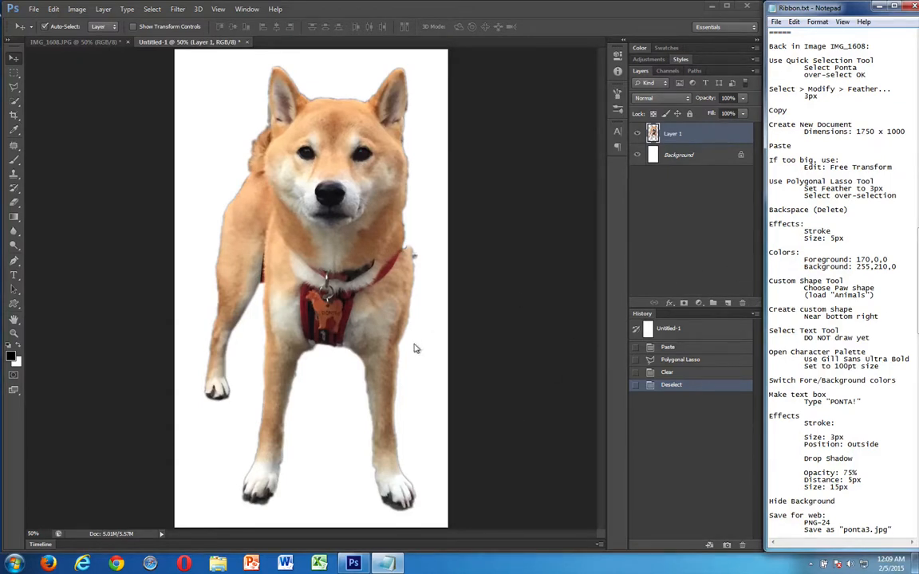
{"action": "left_click", "coordinate": [46, 9]}
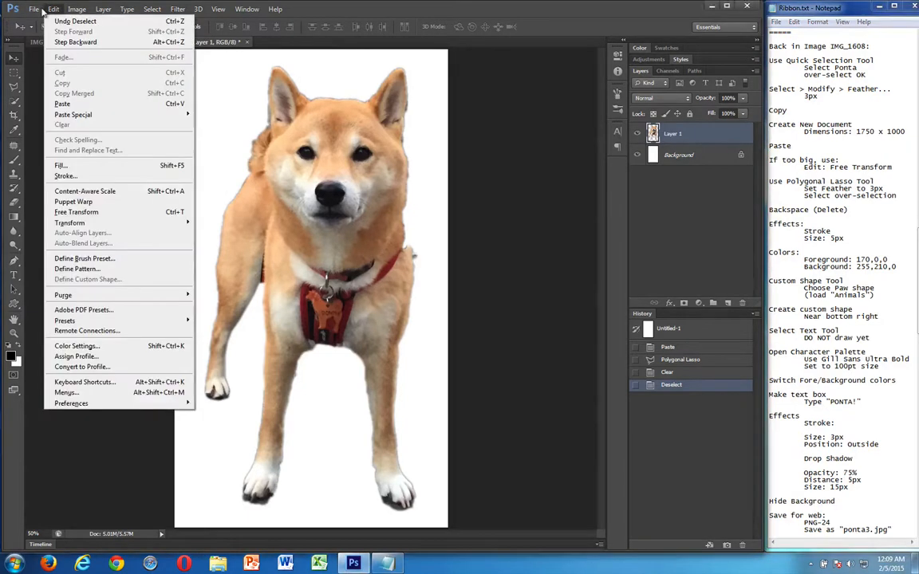
{"action": "left_click", "coordinate": [100, 214]}
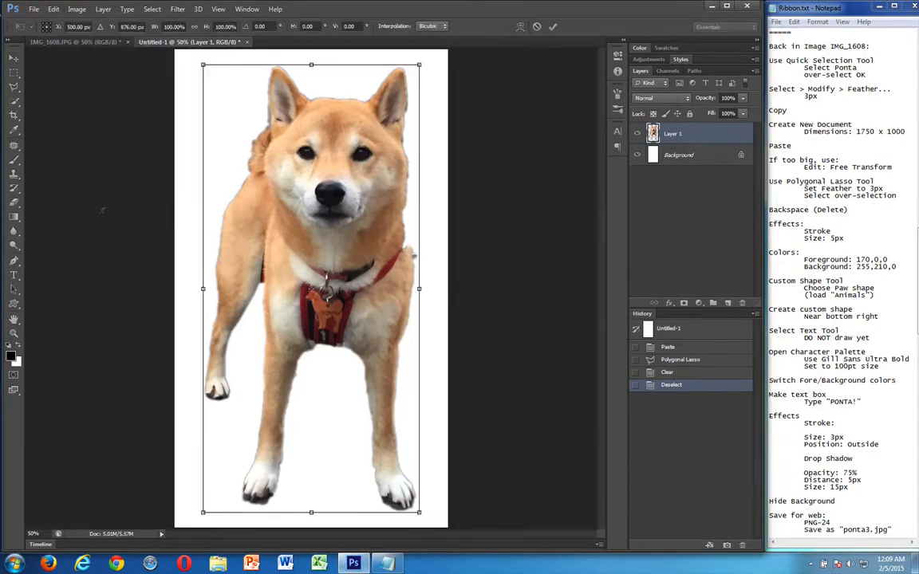
{"action": "left_click_drag", "start_coordinate": [418, 512], "coordinate": [285, 292]}
{"action": "left_click_drag", "start_coordinate": [284, 140], "coordinate": [271, 253]}
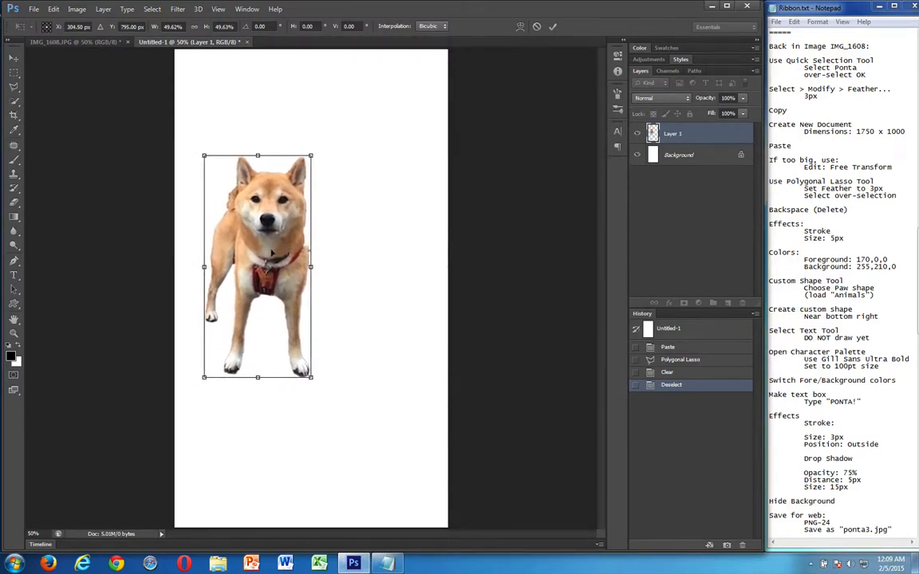
{"action": "key", "text": "Return"}
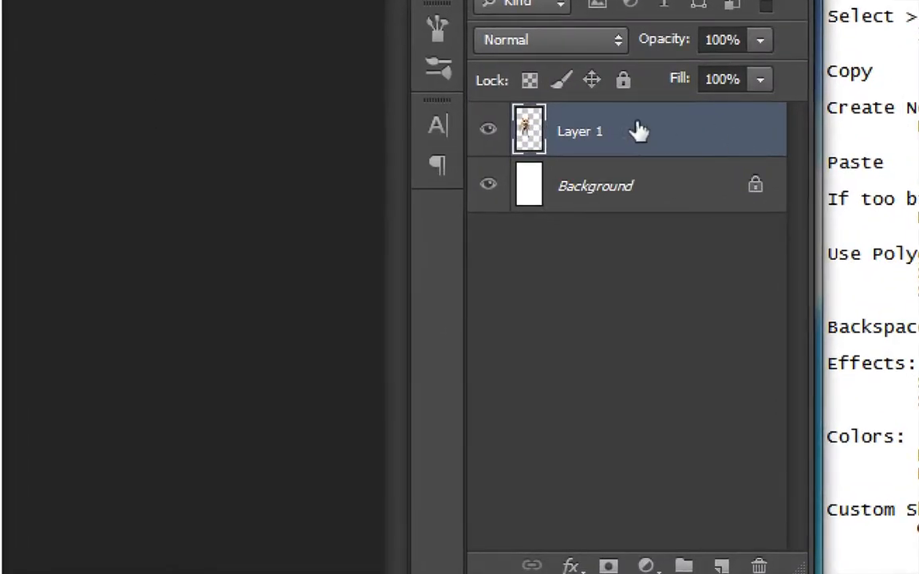
Add a black Stroke effect of 5 px to the dog layer
{"action": "double_click", "coordinate": [732, 140]}
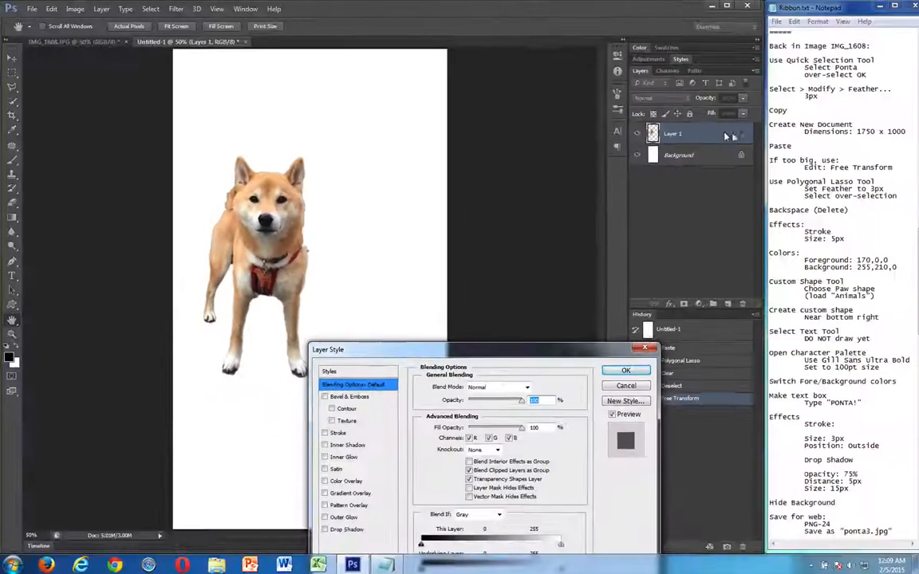
{"action": "left_click_drag", "start_coordinate": [559, 357], "coordinate": [600, 255]}
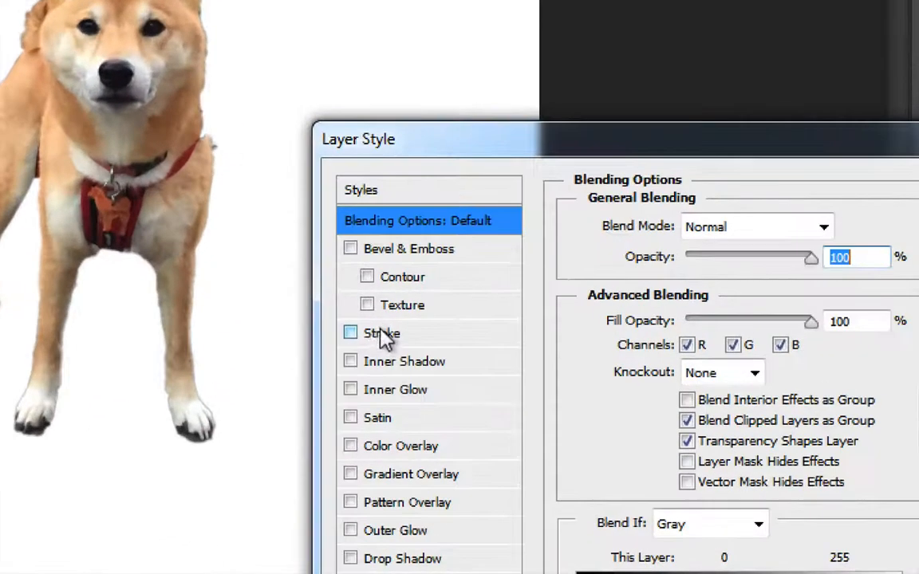
{"action": "left_click", "coordinate": [353, 336]}
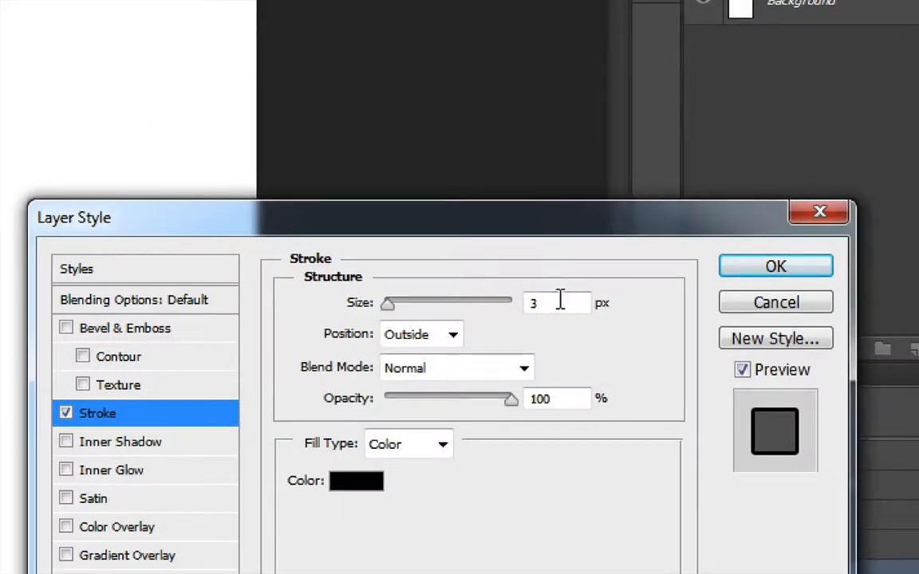
{"action": "left_click", "coordinate": [575, 283]}
{"action": "double_click", "coordinate": [559, 303]}
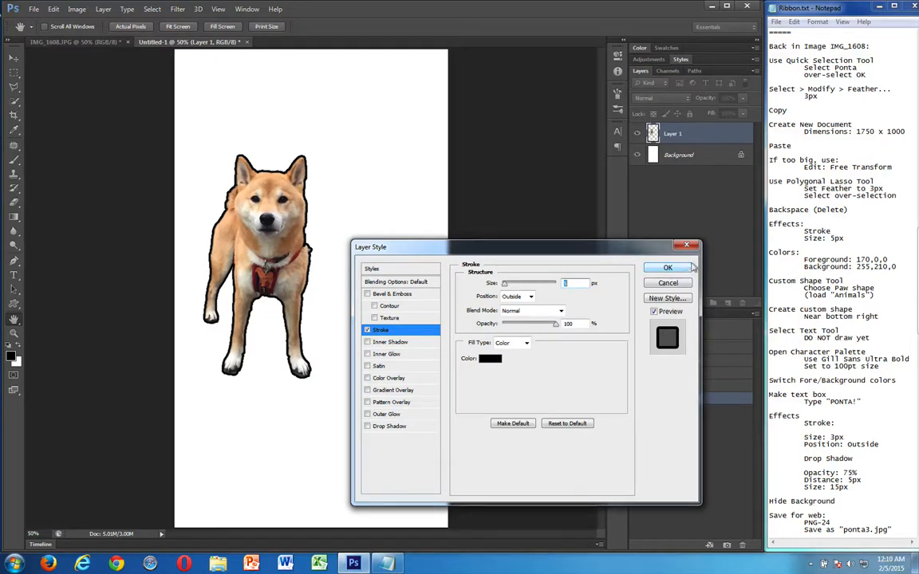
{"action": "left_click", "coordinate": [666, 268]}
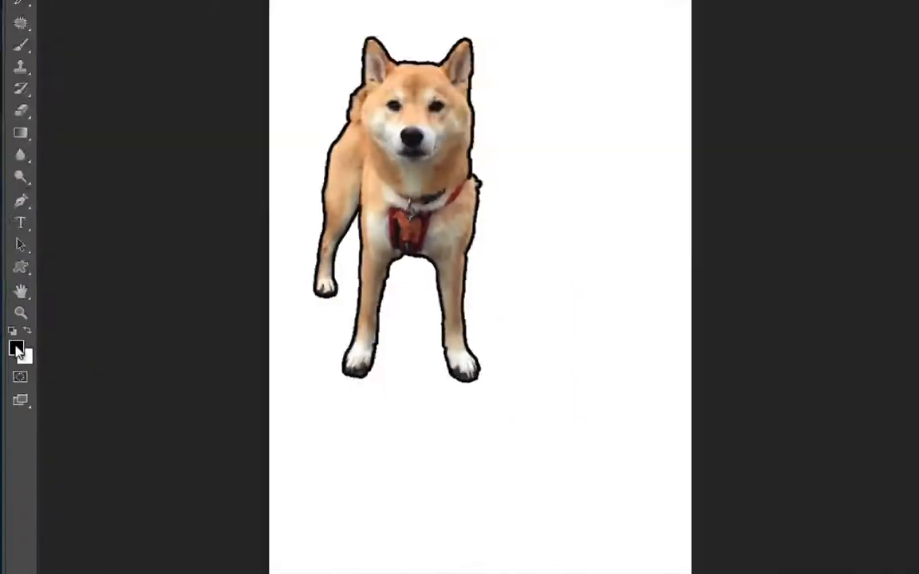
Set the foreground color to dark red with RGB 170, 0, 0
{"action": "left_click", "coordinate": [55, 293]}
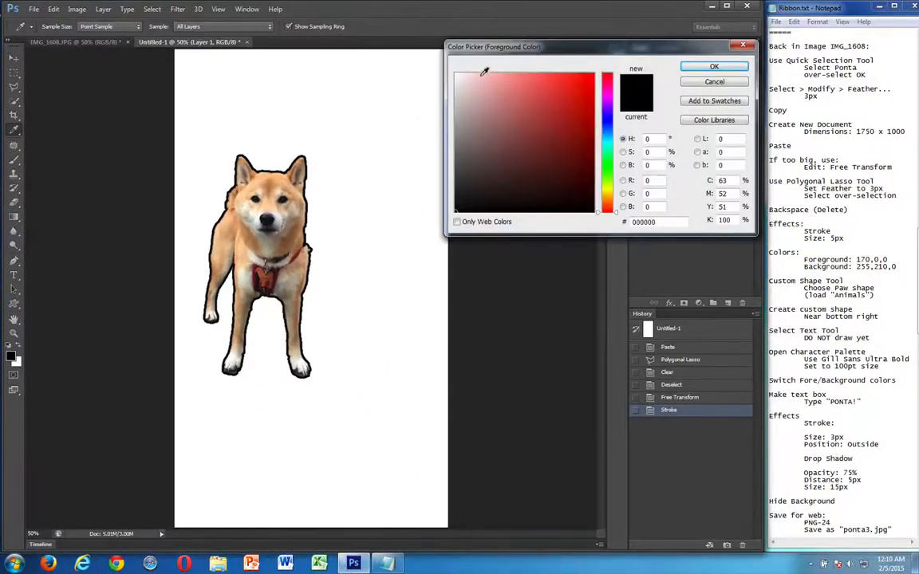
{"action": "left_click_drag", "start_coordinate": [452, 51], "coordinate": [371, 156]}
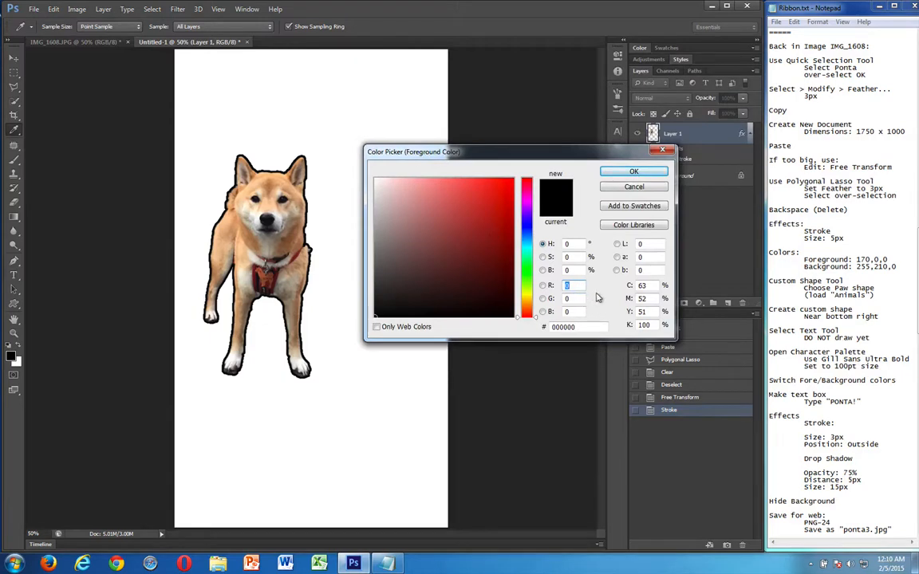
{"action": "left_click", "coordinate": [507, 199]}
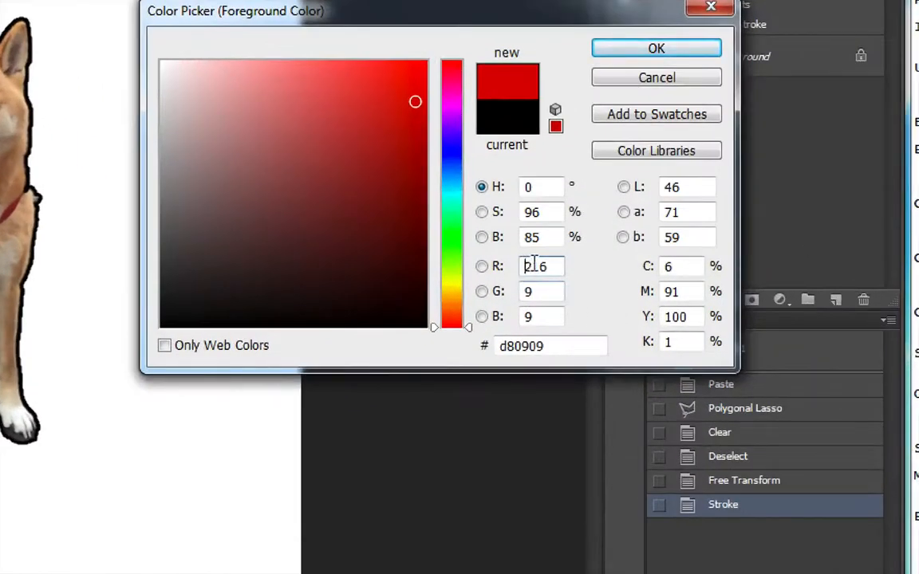
{"action": "double_click", "coordinate": [566, 285]}
{"action": "type", "text": "1"}
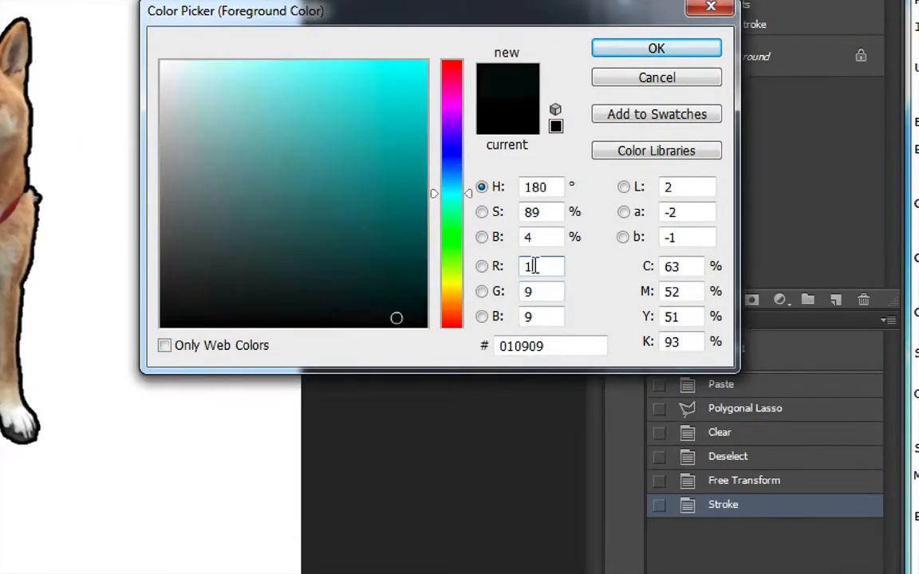
{"action": "type", "text": "70"}
{"action": "key", "text": "Tab"}
{"action": "type", "text": "0"}
{"action": "key", "text": "Tab"}
{"action": "type", "text": "0"}
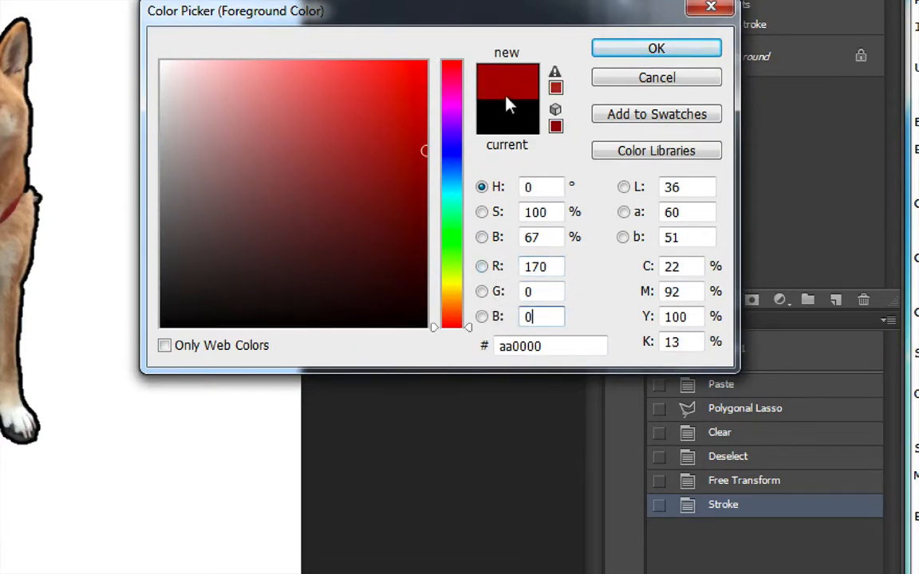
{"action": "left_click", "coordinate": [654, 50]}
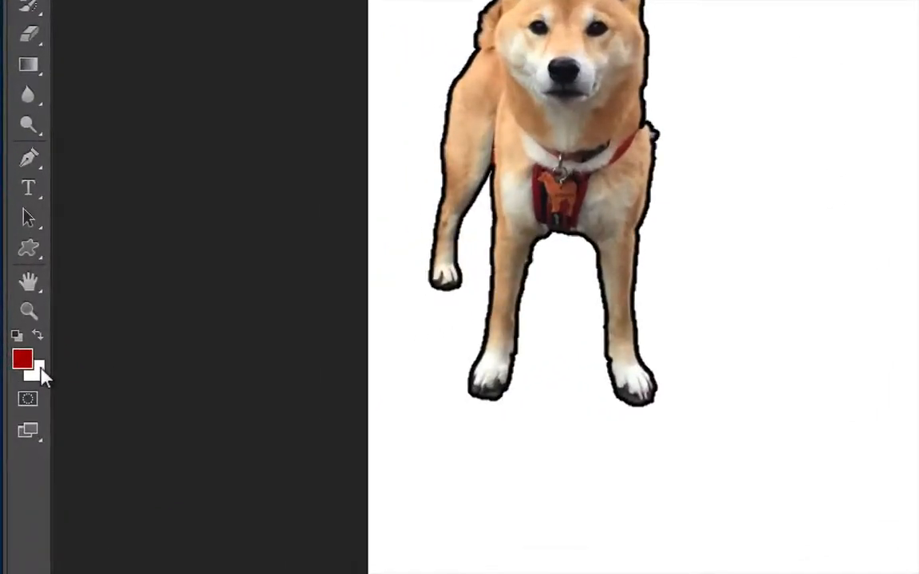
Set the background color to golden yellow with RGB 255, 210, 0
{"action": "left_click", "coordinate": [38, 378]}
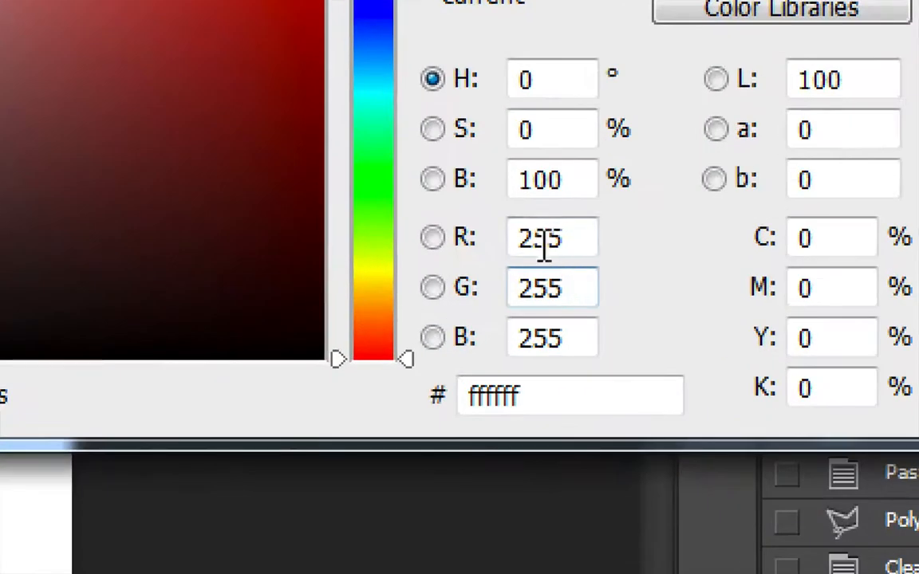
{"action": "left_click", "coordinate": [568, 288]}
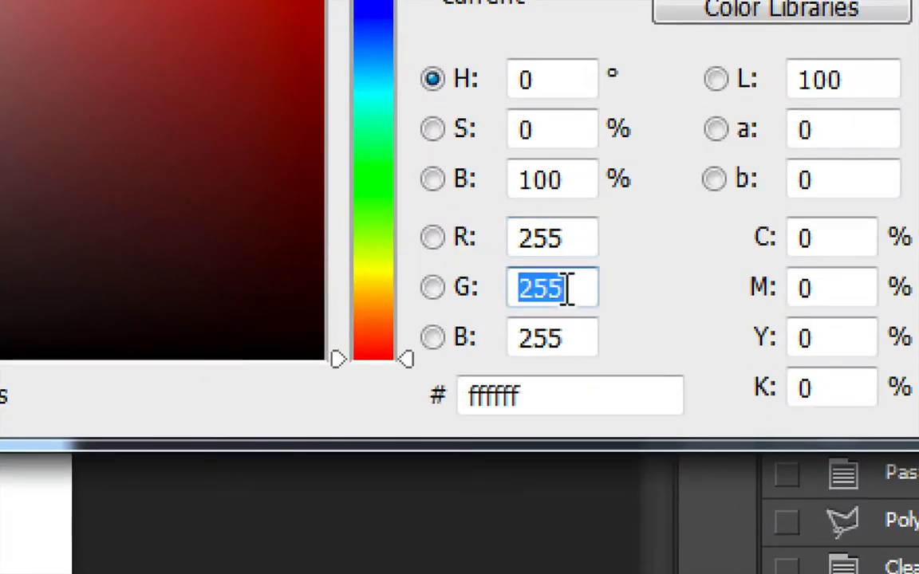
{"action": "type", "text": "210"}
{"action": "key", "text": "Tab"}
{"action": "type", "text": "0"}
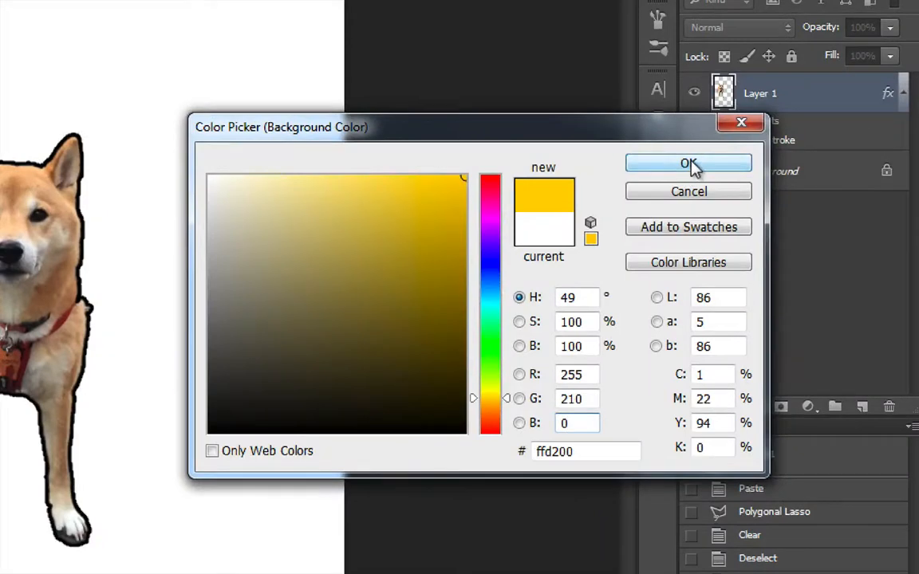
{"action": "left_click", "coordinate": [689, 164]}
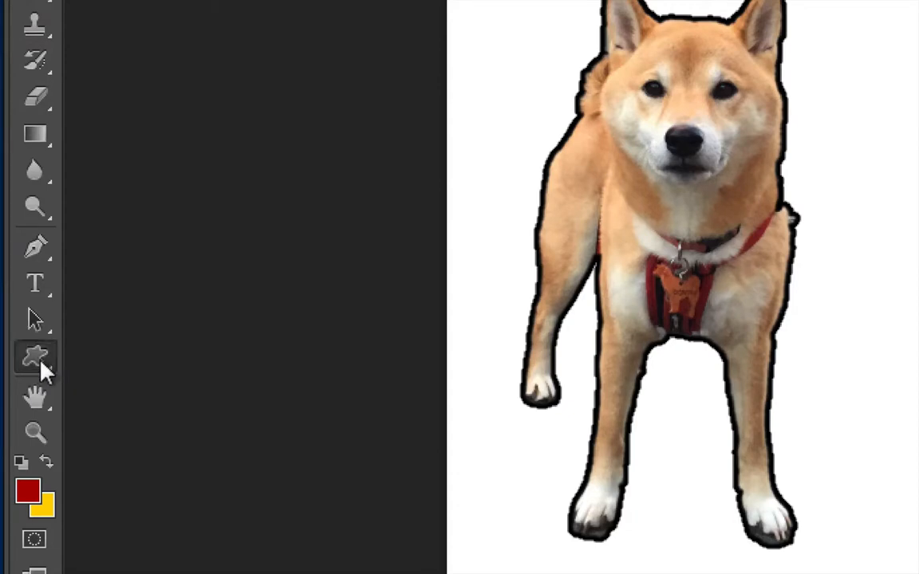
Choose the Custom Shape Tool and set its shape to the Cat Print paw
{"action": "left_click", "coordinate": [36, 359]}
{"action": "left_click", "coordinate": [94, 356]}
{"action": "left_click", "coordinate": [37, 359]}
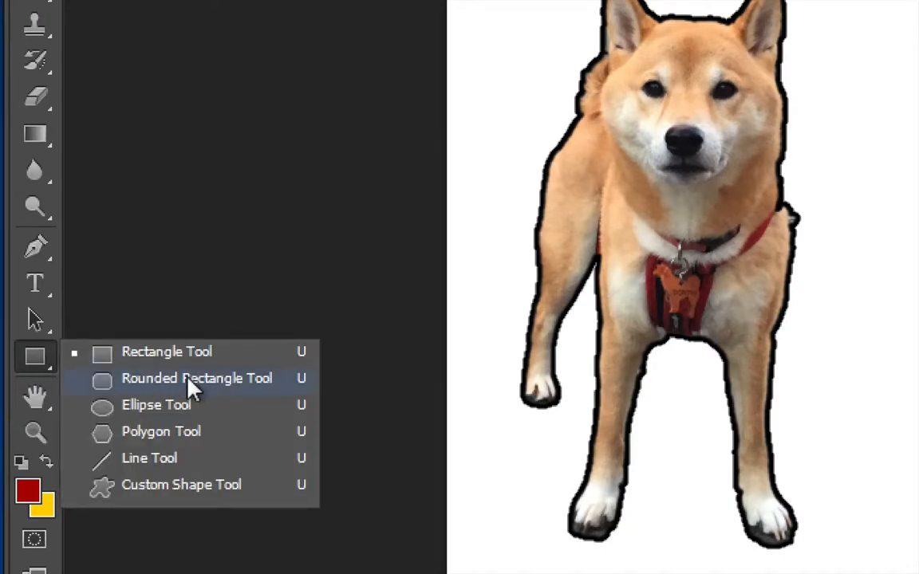
{"action": "left_click", "coordinate": [179, 487]}
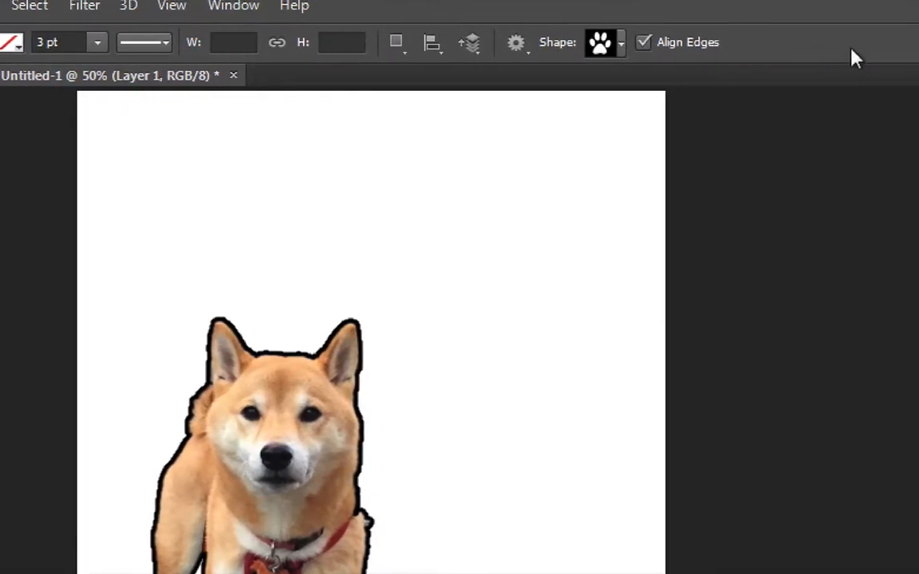
{"action": "left_click", "coordinate": [622, 44]}
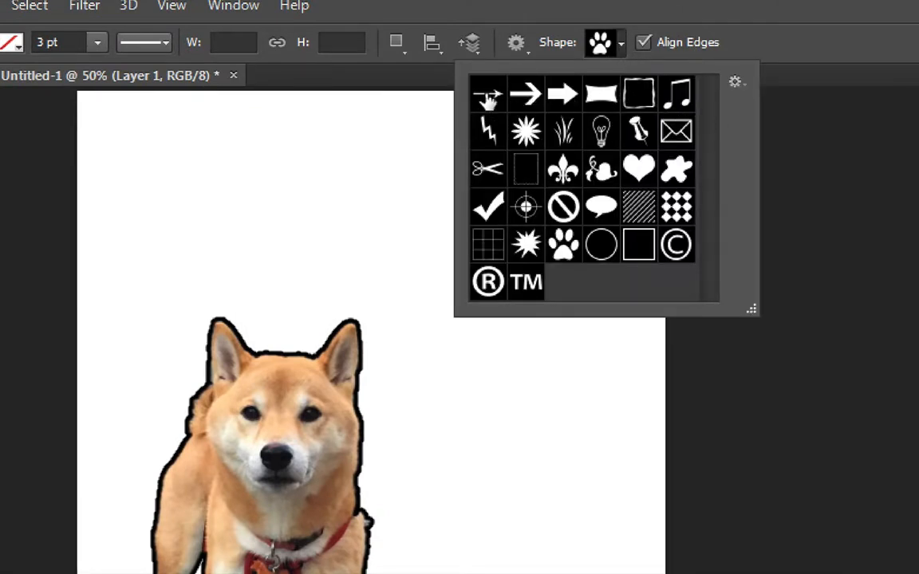
{"action": "left_click", "coordinate": [488, 96]}
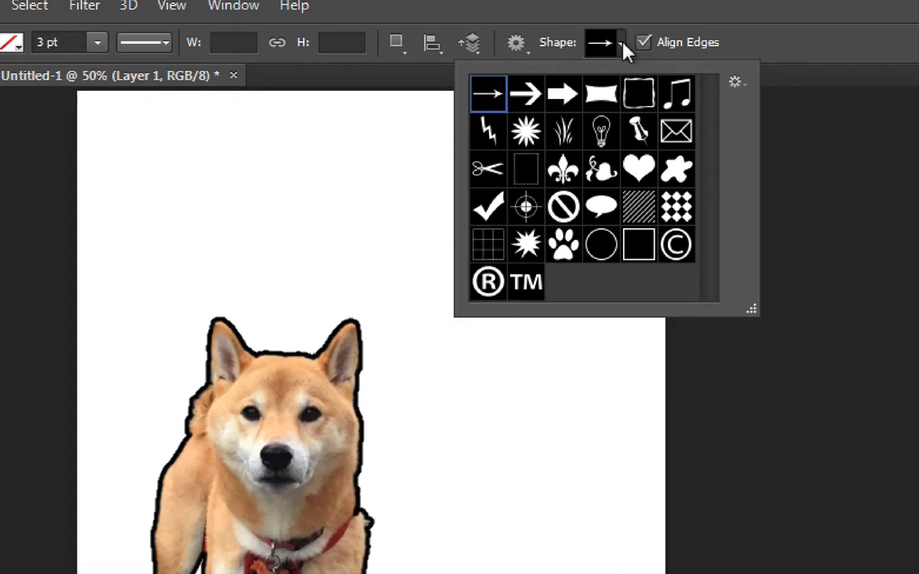
{"action": "left_click", "coordinate": [565, 251]}
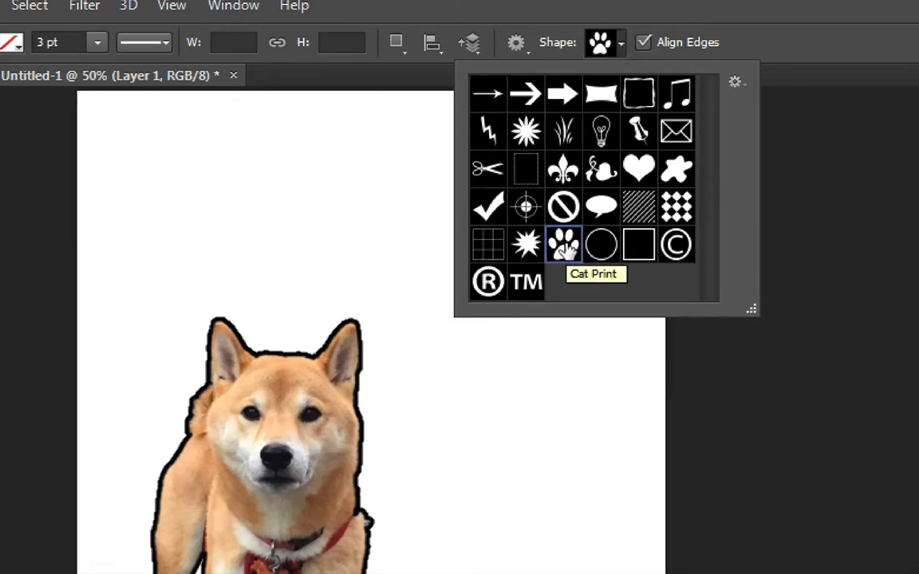
{"action": "left_click", "coordinate": [734, 84]}
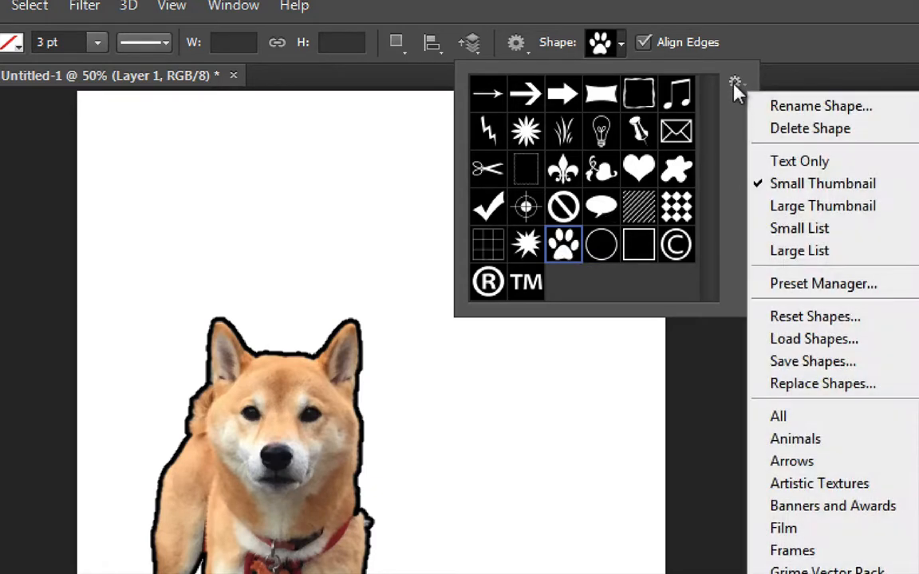
{"action": "left_click", "coordinate": [815, 449]}
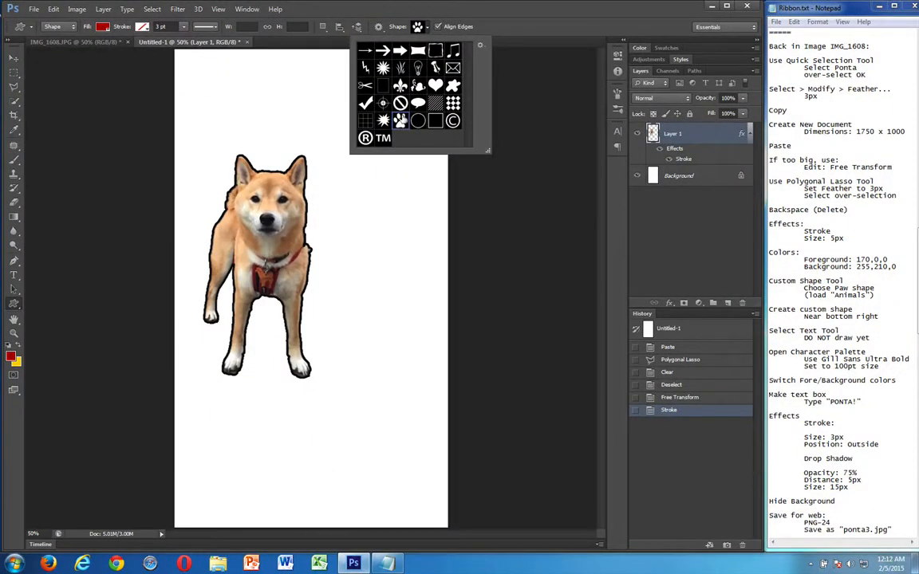
{"action": "left_click", "coordinate": [411, 26]}
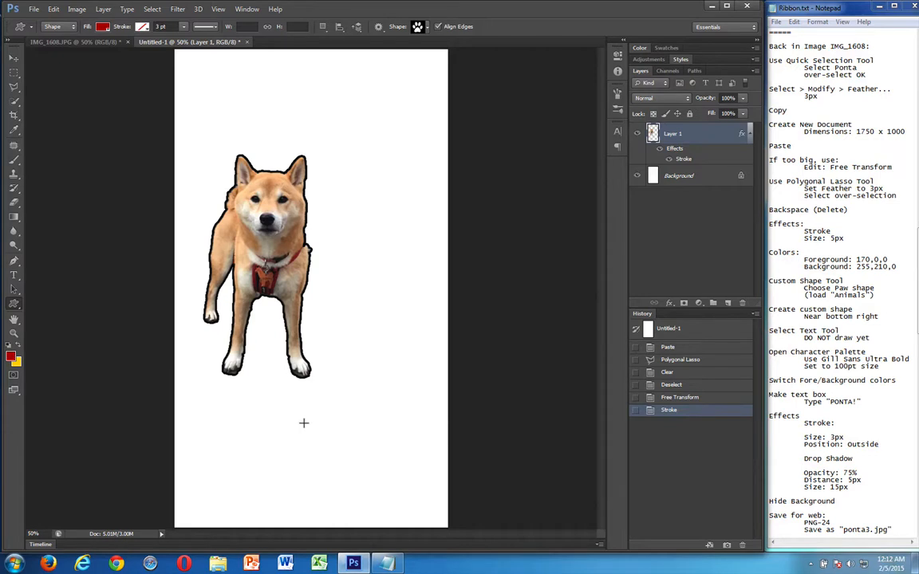
Draw a dark red paw about 372 by 368 px beside the dog's front foot and rasterize its layer
{"action": "left_click_drag", "start_coordinate": [303, 422], "coordinate": [405, 323]}
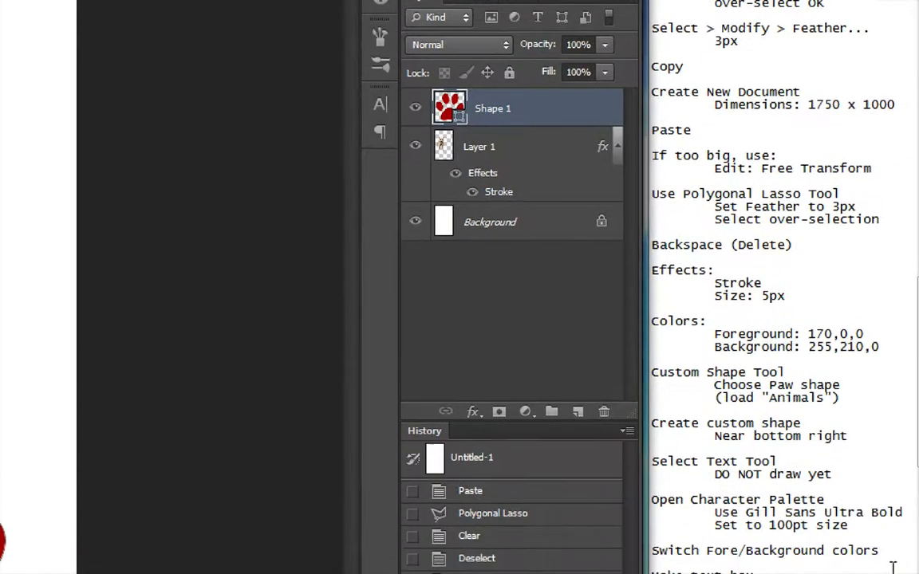
{"action": "right_click", "coordinate": [494, 114]}
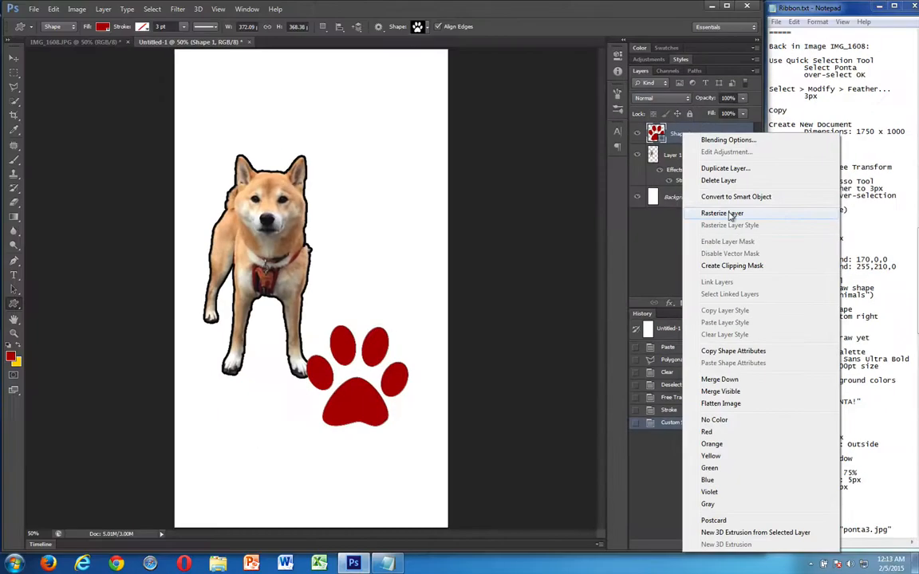
{"action": "left_click", "coordinate": [722, 213]}
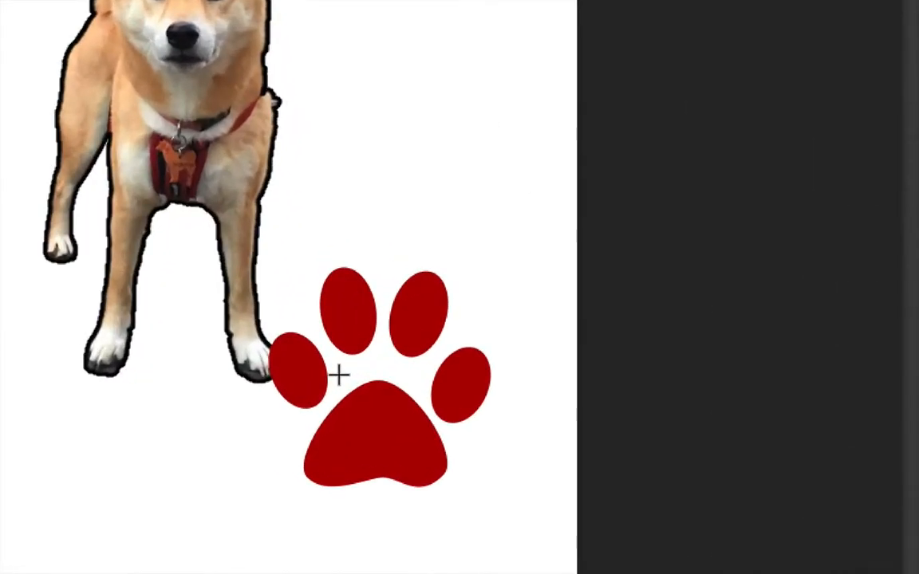
Rotate the paw about 8° clockwise with Free Transform and move it up and left so it overlaps the dog's front foot
{"action": "key", "text": "ctrl+t"}
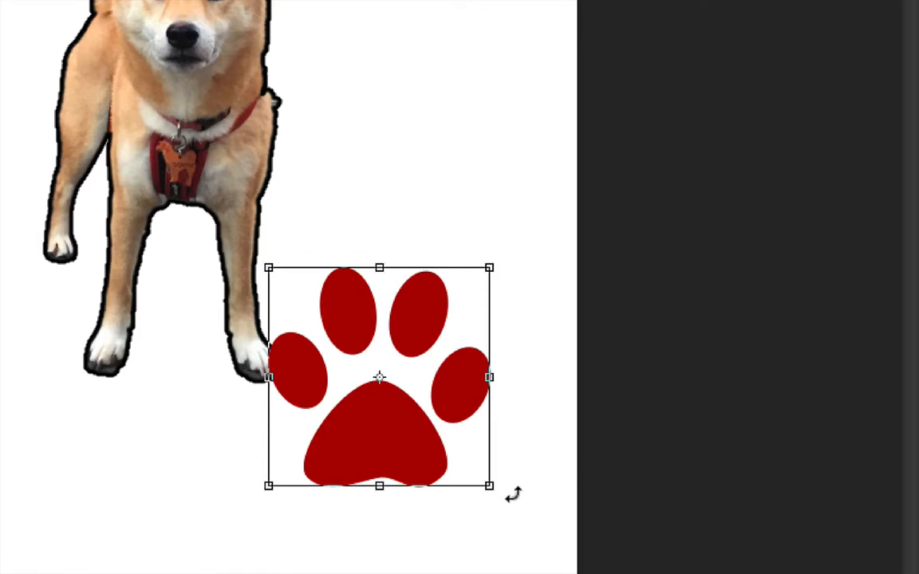
{"action": "left_click_drag", "start_coordinate": [510, 492], "coordinate": [499, 517]}
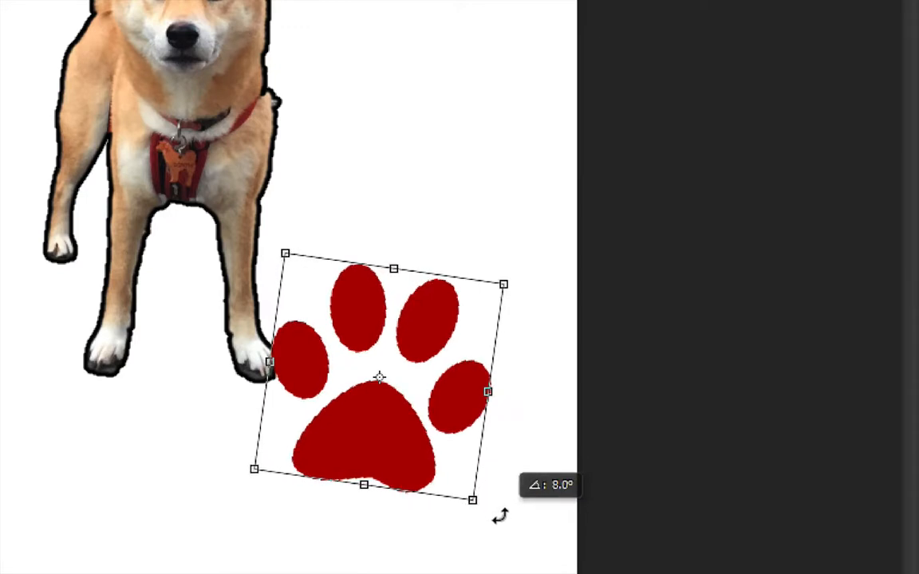
{"action": "left_click_drag", "start_coordinate": [500, 517], "coordinate": [499, 517]}
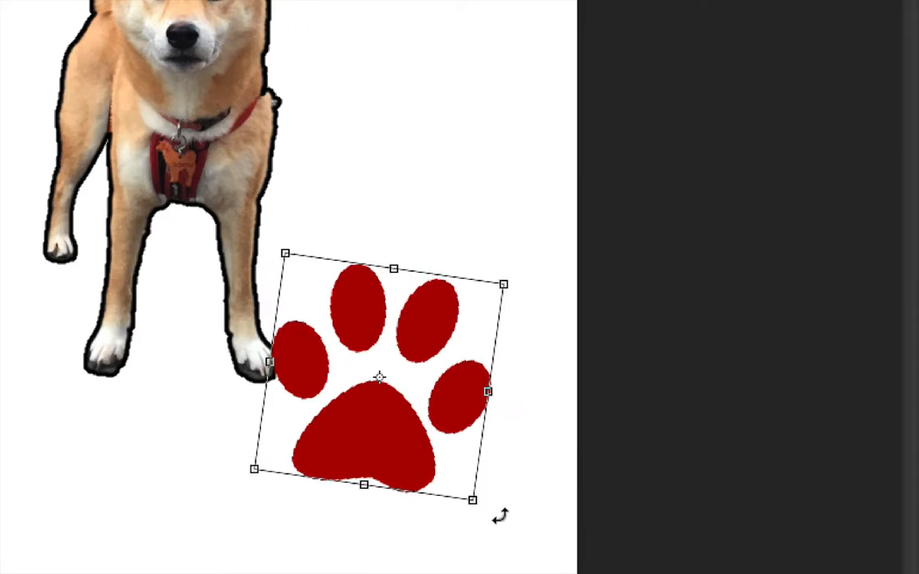
{"action": "left_click_drag", "start_coordinate": [351, 439], "coordinate": [311, 400]}
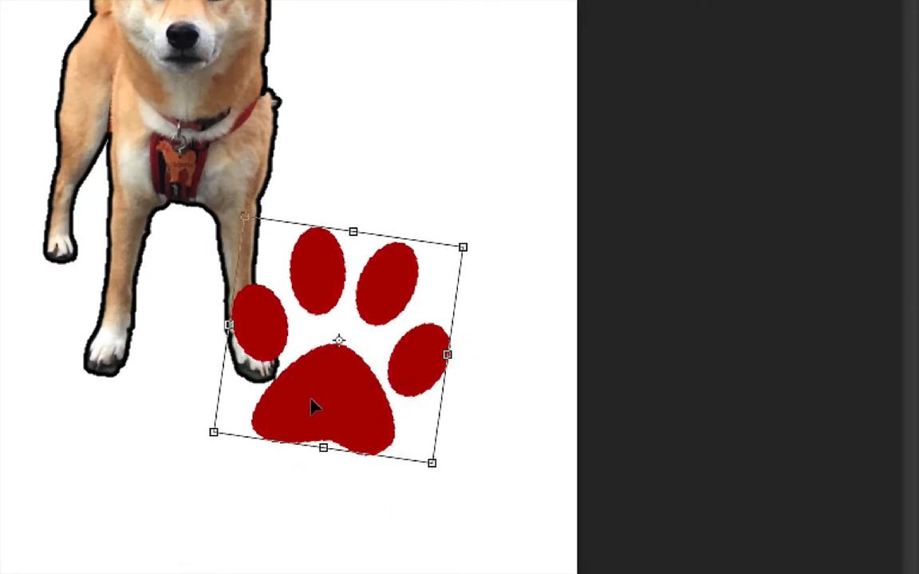
{"action": "key", "text": "Return"}
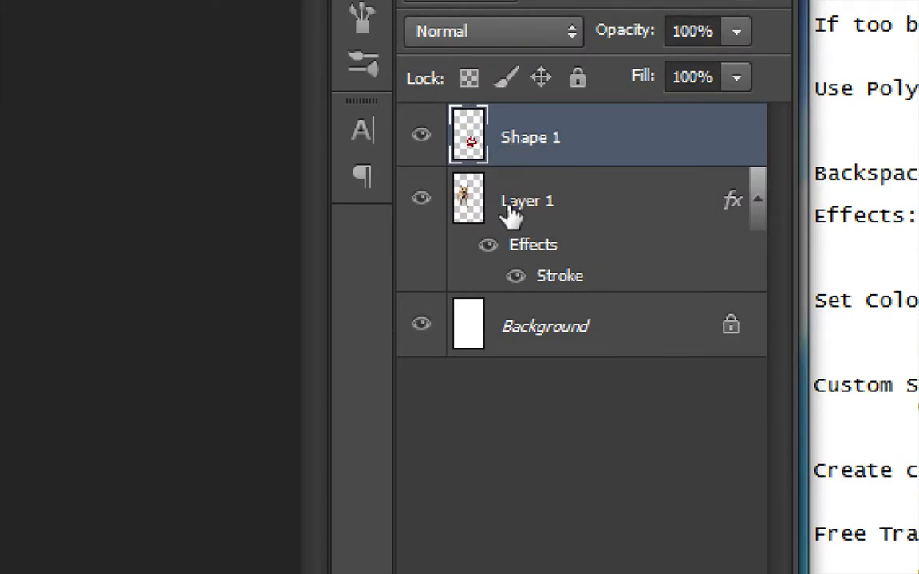
Move the Shape 1 layer below Layer 1 so the paw sits behind the dog
{"action": "left_click_drag", "start_coordinate": [560, 140], "coordinate": [555, 275]}
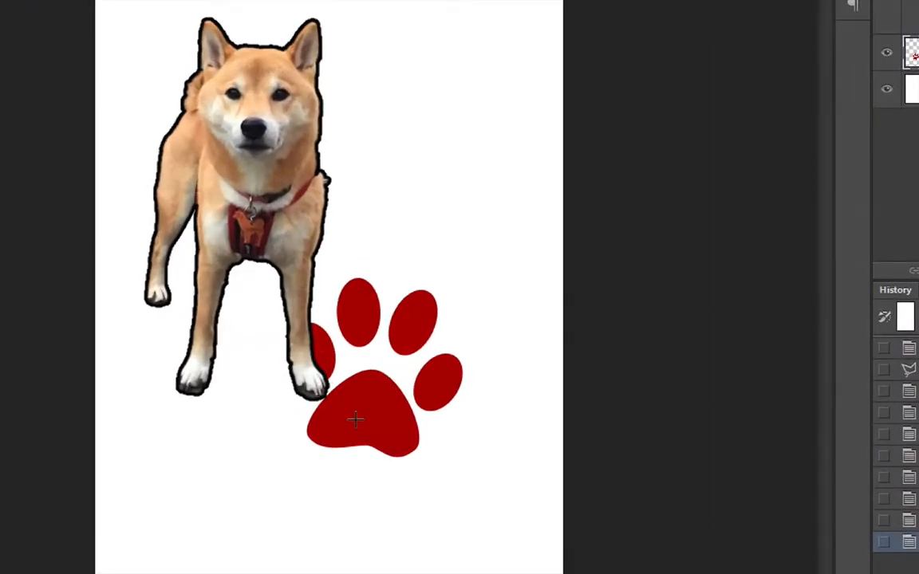
{"action": "key", "text": "ctrl+z"}
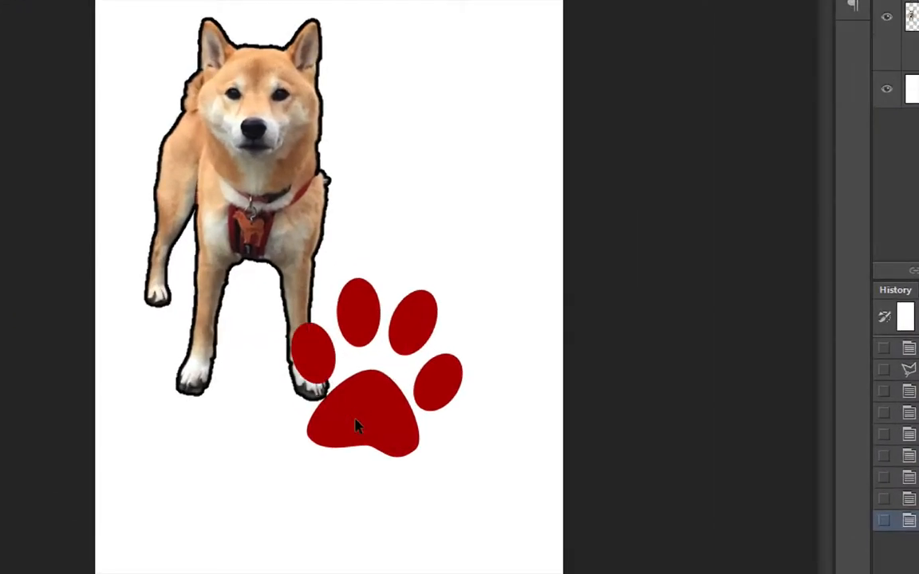
{"action": "key", "text": "ctrl+bracketleft"}
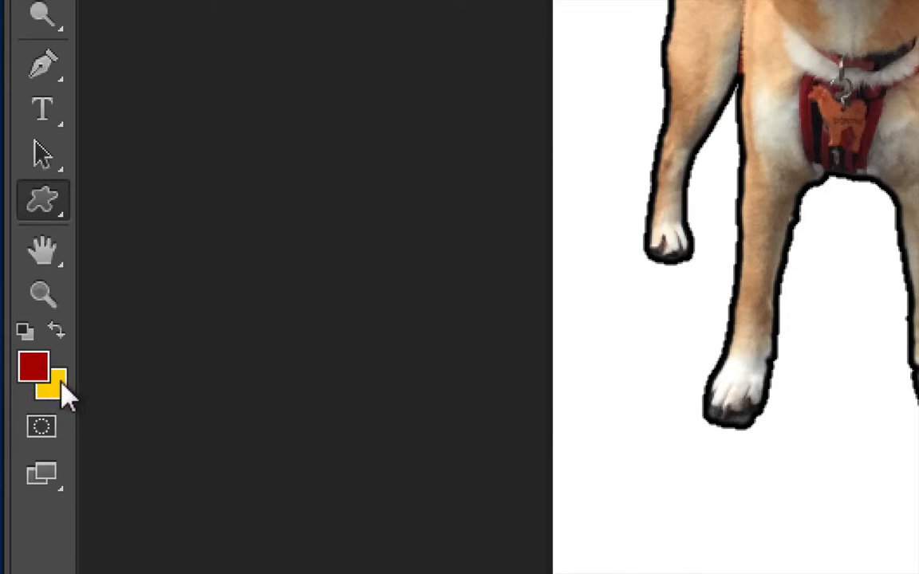
Swap the foreground and background colors and activate the Horizontal Type Tool
{"action": "left_click", "coordinate": [59, 333]}
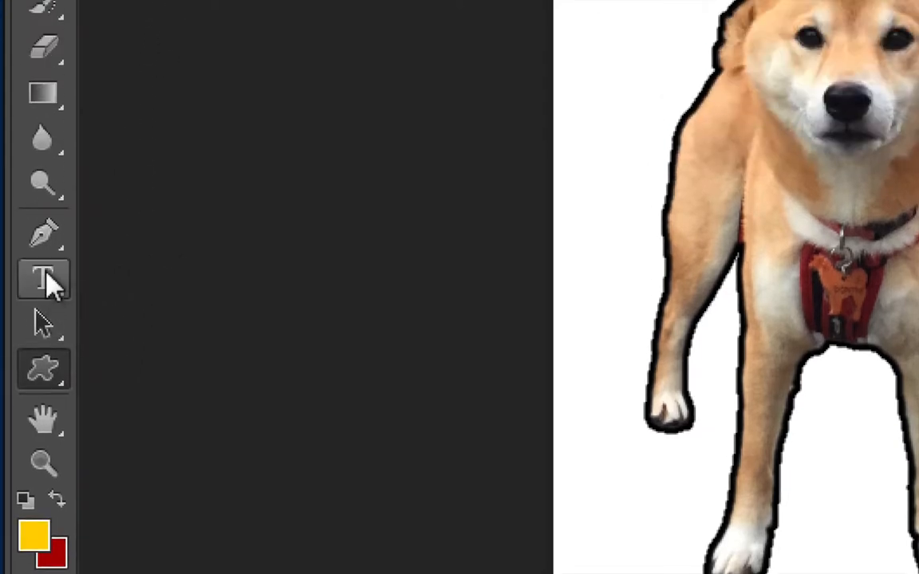
{"action": "left_click", "coordinate": [42, 284]}
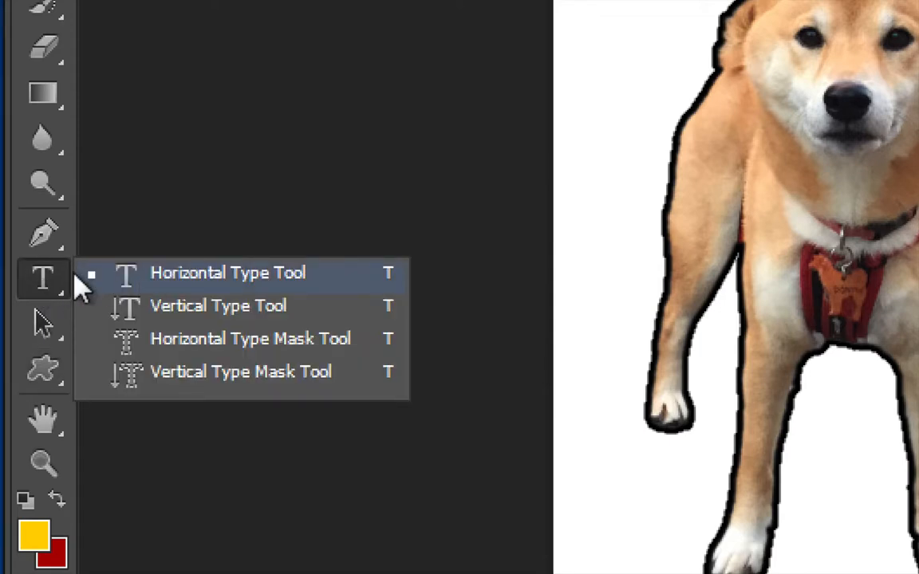
{"action": "left_click", "coordinate": [50, 283]}
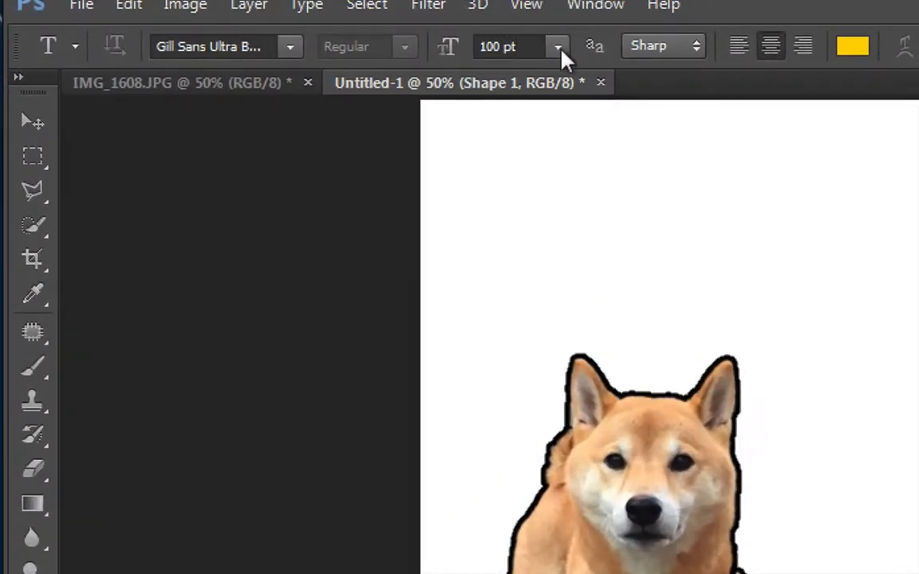
Set the type font to Gill Sans Ultra Bold at 100 pt
{"action": "left_click", "coordinate": [291, 48]}
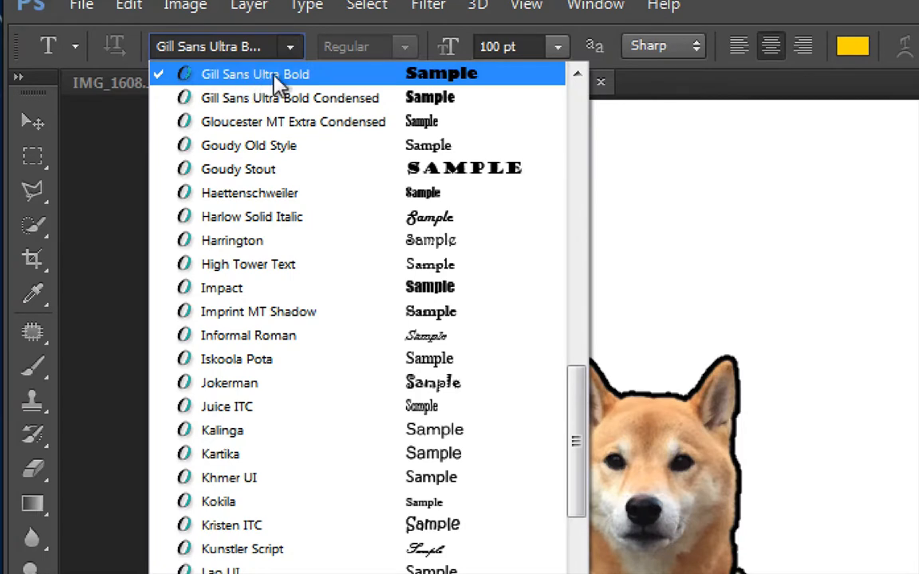
{"action": "left_click", "coordinate": [282, 81]}
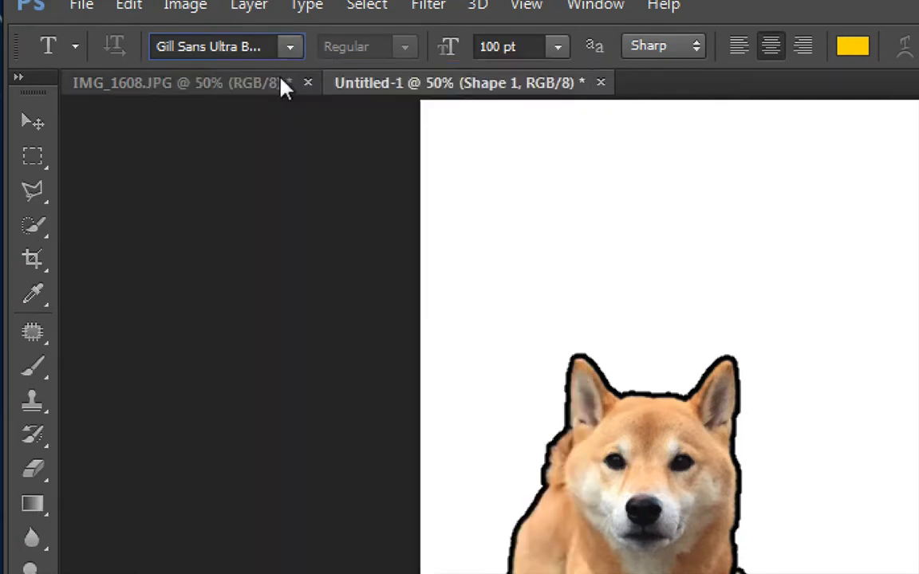
{"action": "left_click", "coordinate": [561, 48]}
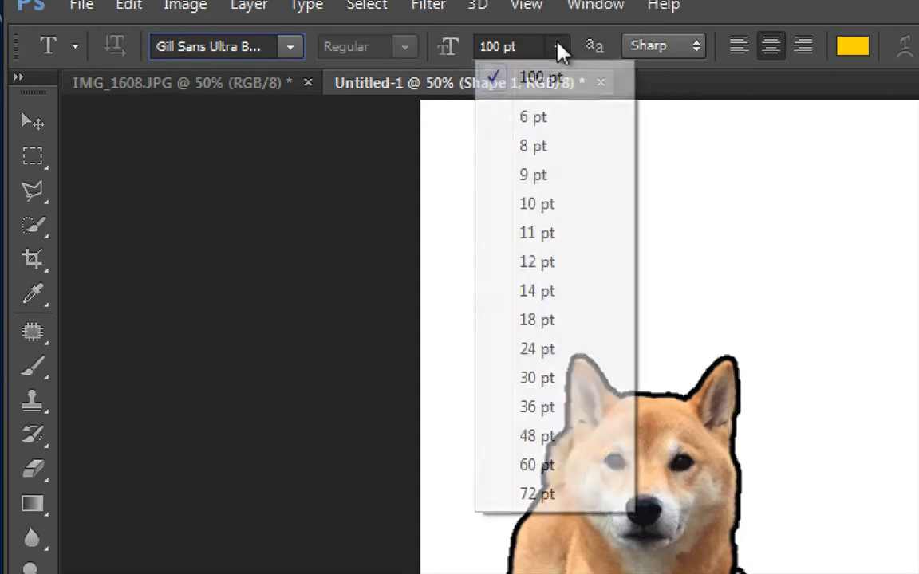
{"action": "left_click", "coordinate": [561, 49]}
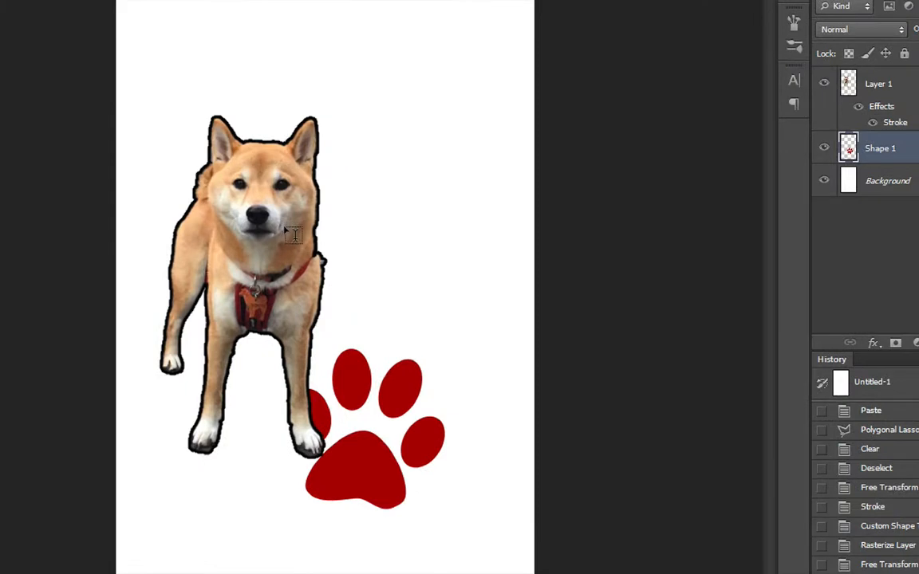
Create a text box extending from the dog's neck across the canvas above the paw, containing the text "PONTA!"
{"action": "left_click_drag", "start_coordinate": [292, 228], "coordinate": [508, 284]}
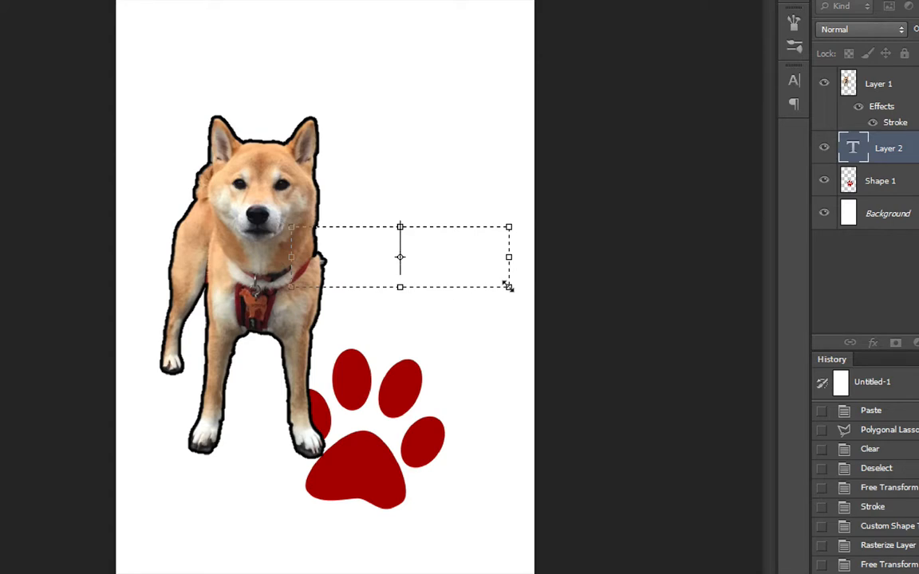
{"action": "type", "text": "PONTA!"}
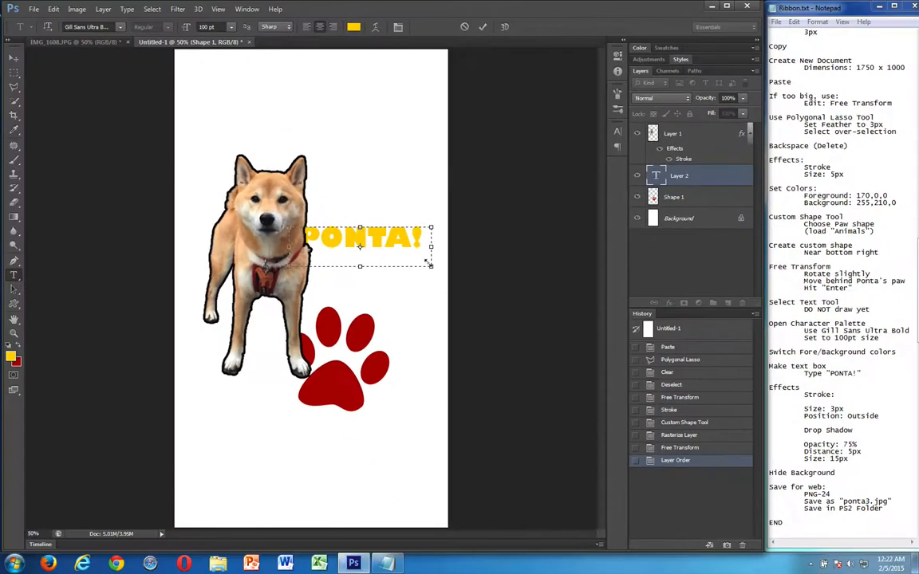
{"action": "key", "text": "ctrl+Return"}
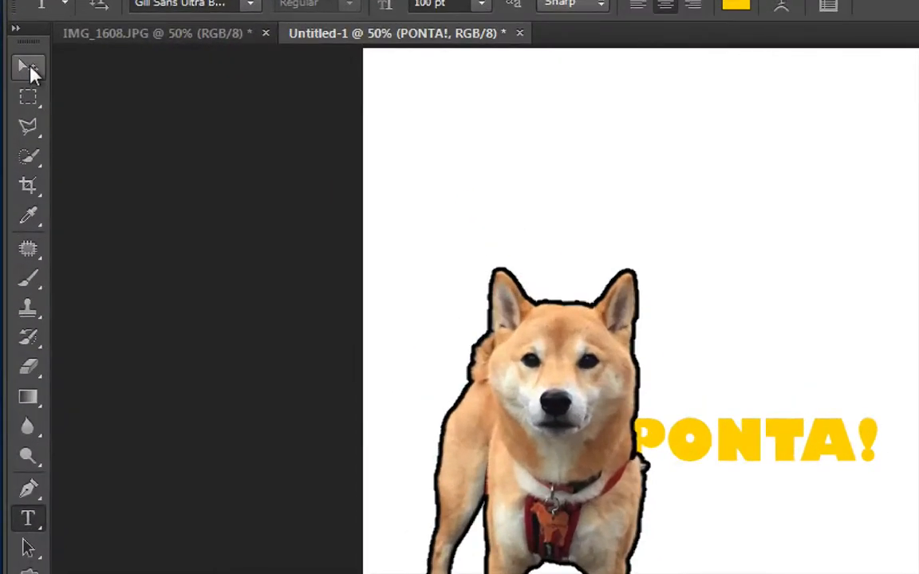
Move the PONTA! text layer above the dog layer and shift the text slightly left over the dog
{"action": "left_click", "coordinate": [13, 57]}
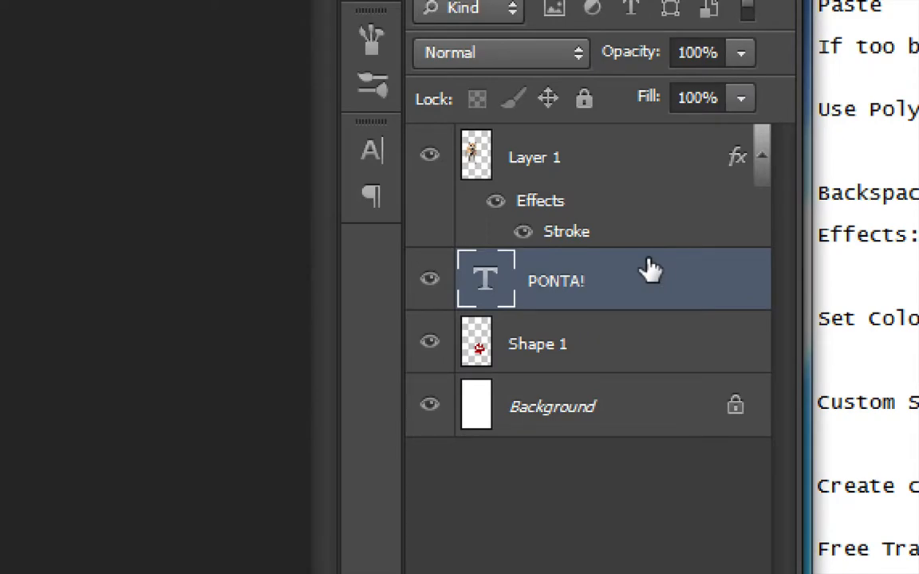
{"action": "left_click_drag", "start_coordinate": [650, 269], "coordinate": [650, 134]}
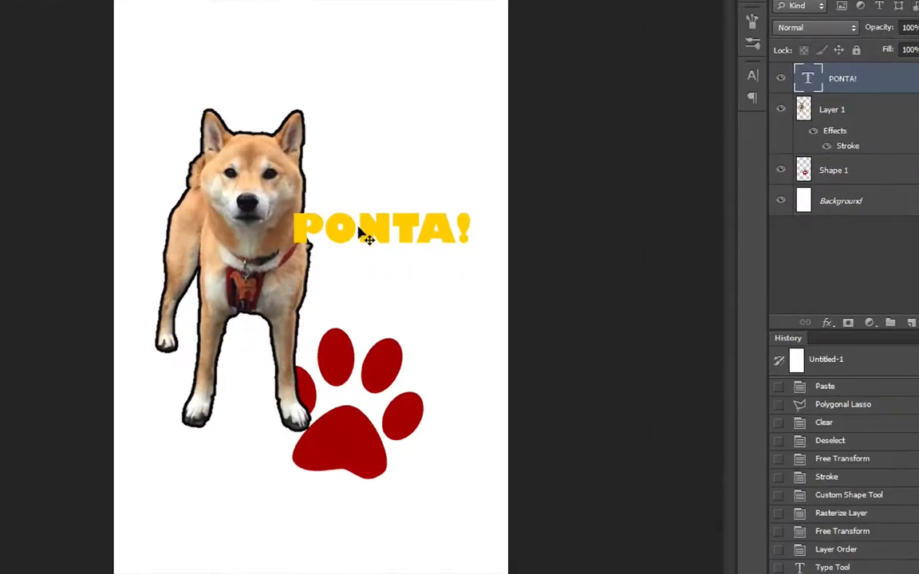
{"action": "left_click_drag", "start_coordinate": [361, 232], "coordinate": [352, 234]}
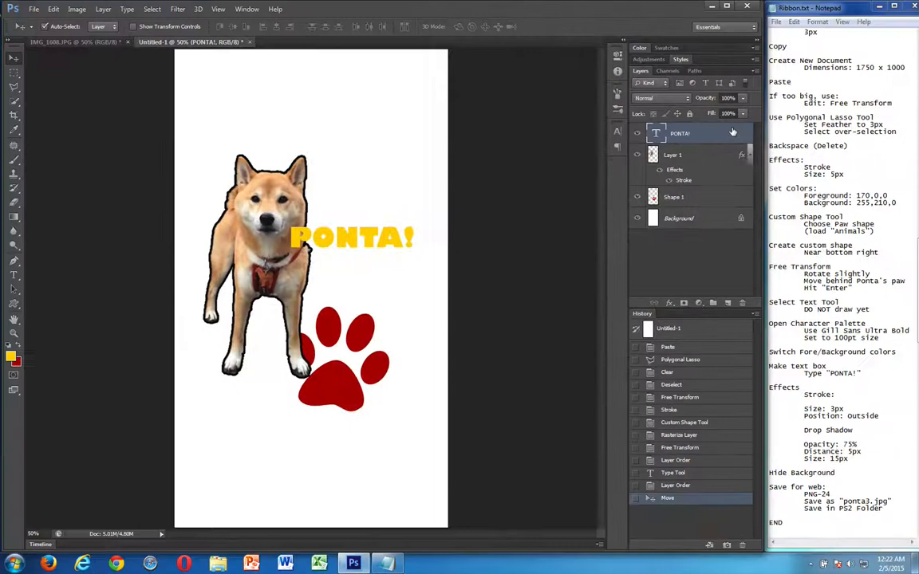
Give the PONTA! text layer a black 3 px outside stroke and a drop shadow with 75% opacity, 5 px distance and 15 px size
{"action": "double_click", "coordinate": [732, 132]}
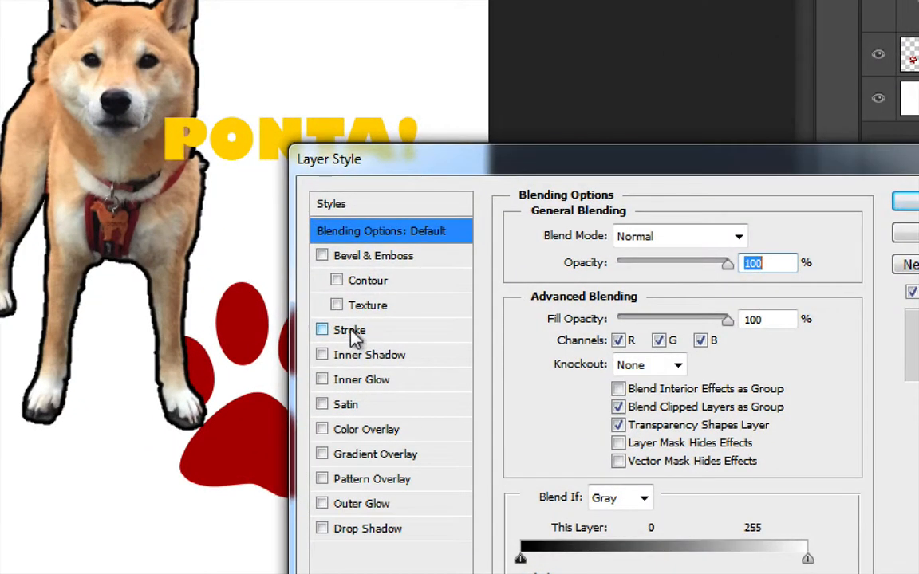
{"action": "left_click", "coordinate": [353, 333]}
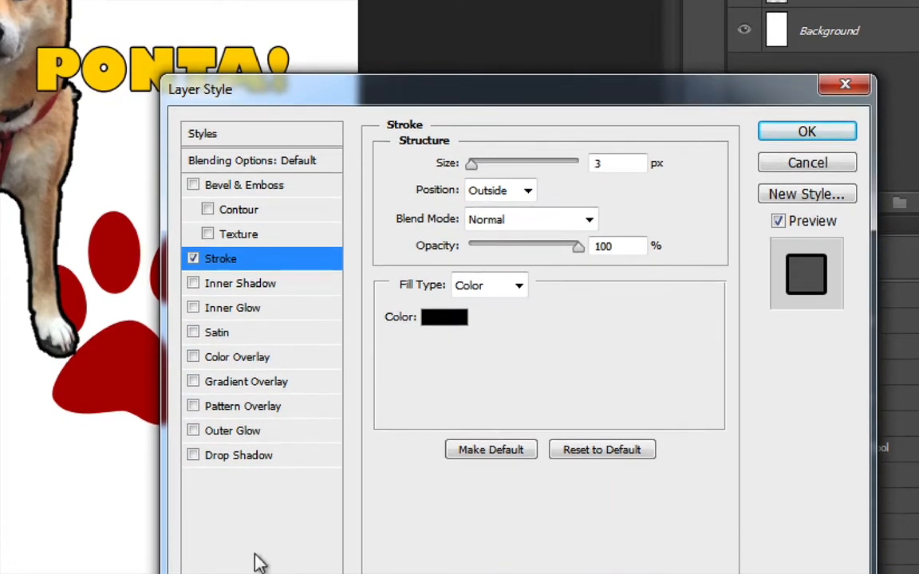
{"action": "left_click", "coordinate": [239, 455]}
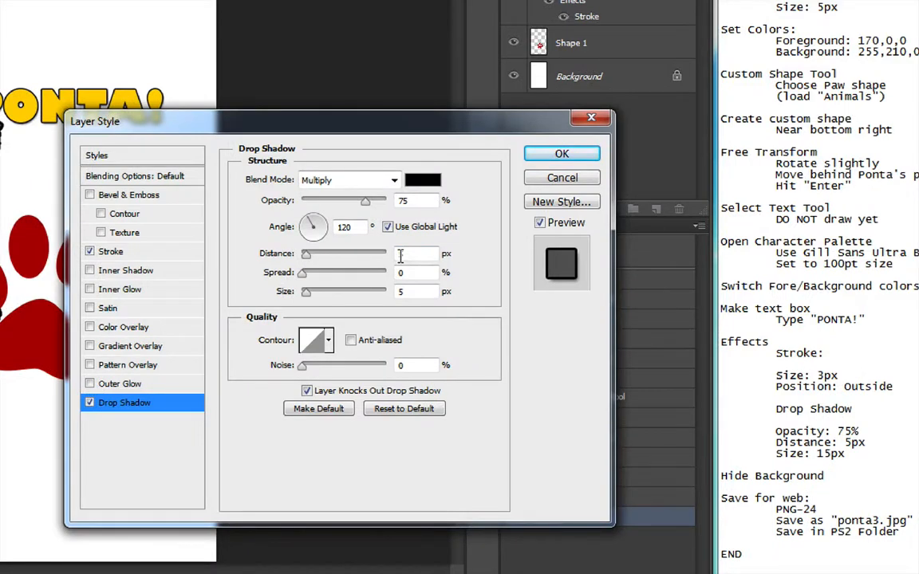
{"action": "left_click", "coordinate": [398, 295]}
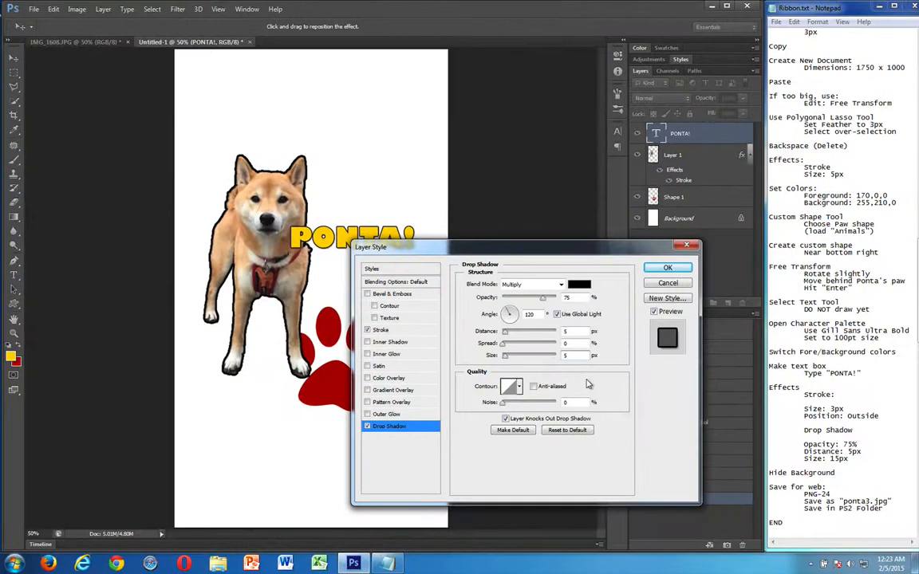
{"action": "type", "text": "1"}
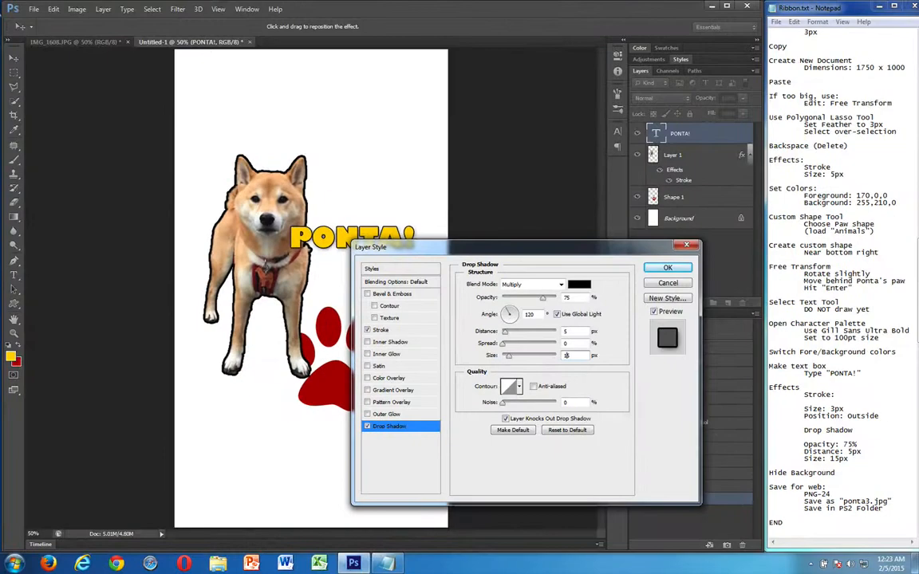
{"action": "type", "text": "25"}
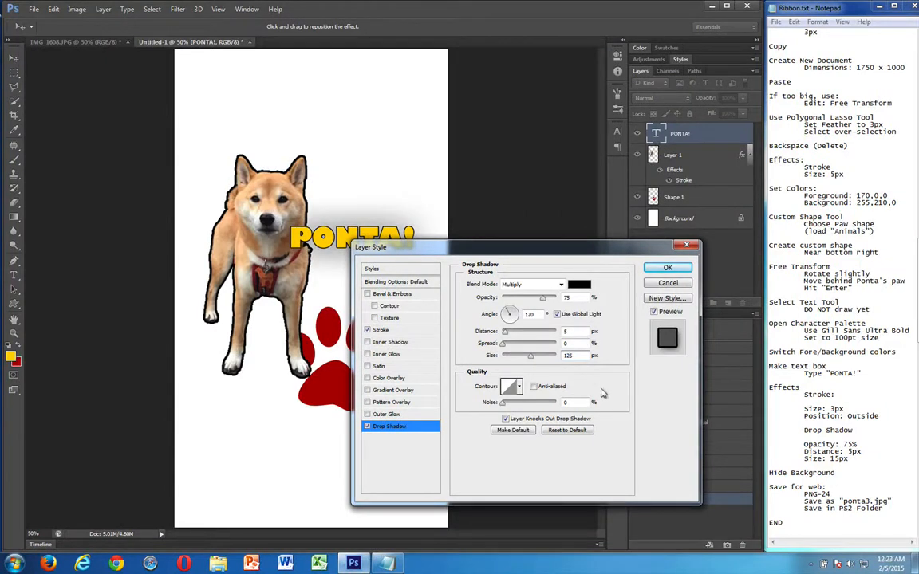
{"action": "key", "text": "BackSpace"}
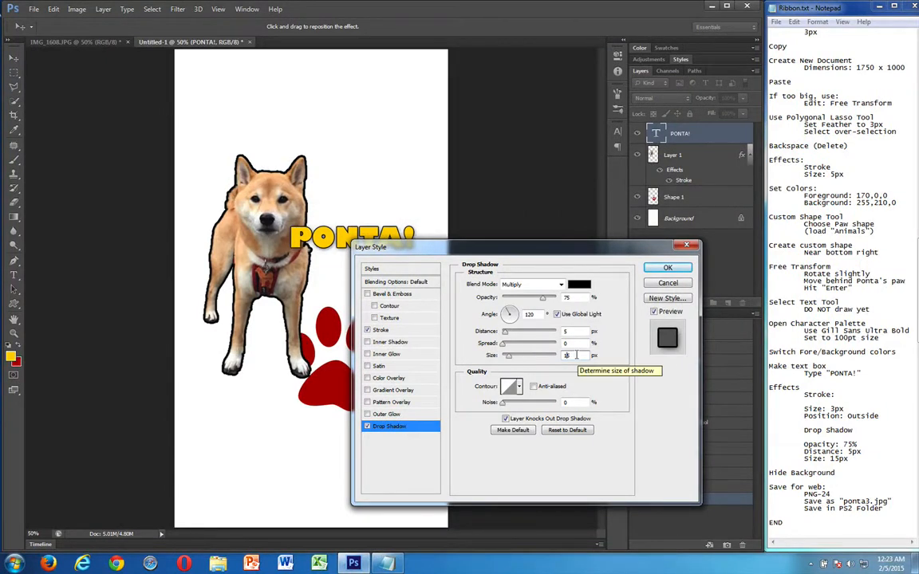
{"action": "left_click_drag", "start_coordinate": [383, 247], "coordinate": [402, 283]}
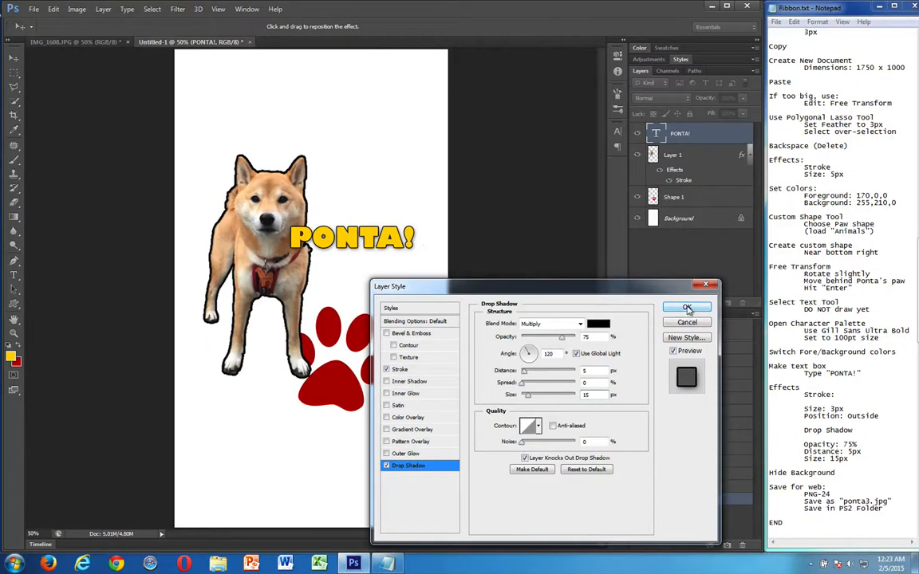
{"action": "left_click", "coordinate": [688, 309]}
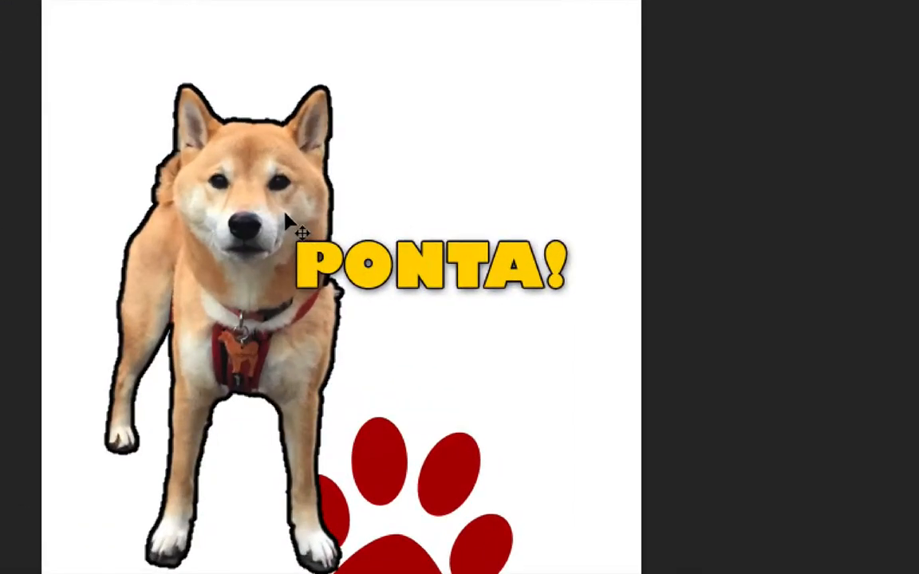
Undo and redo the layer style to compare the PONTA! text without and with its effects
{"action": "key", "text": "ctrl+z"}
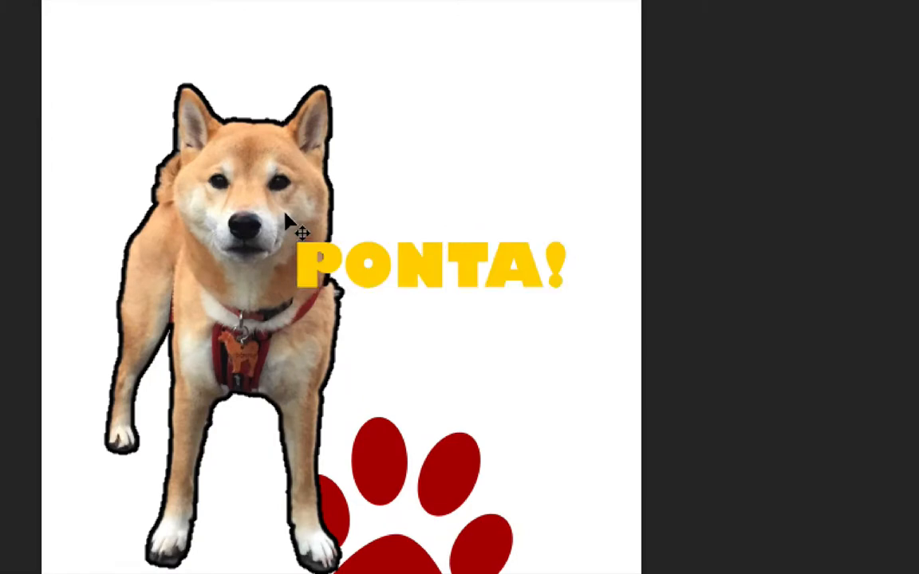
{"action": "key", "text": "ctrl+z"}
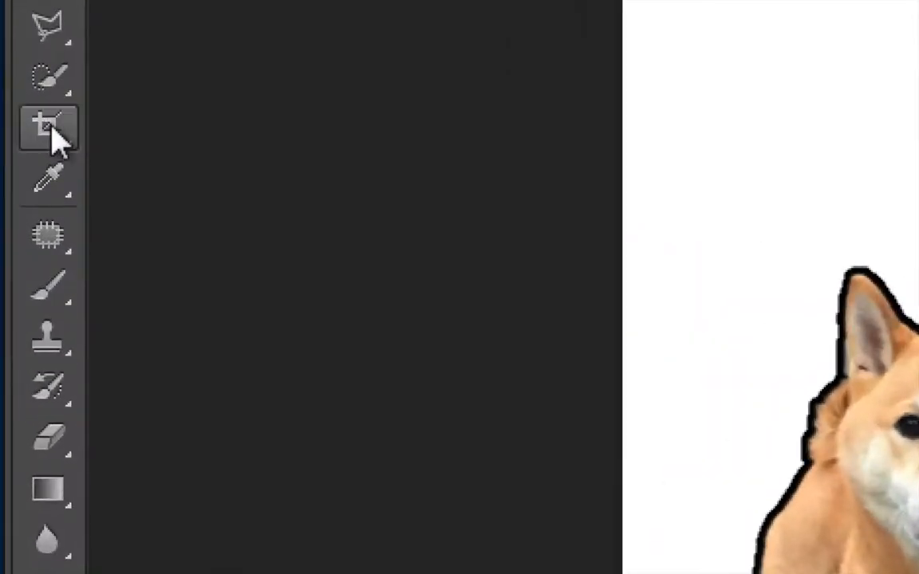
Crop the canvas closely around the dog, text and paw to about 880 x 1074 px, and activate the Move Tool
{"action": "left_click", "coordinate": [57, 141]}
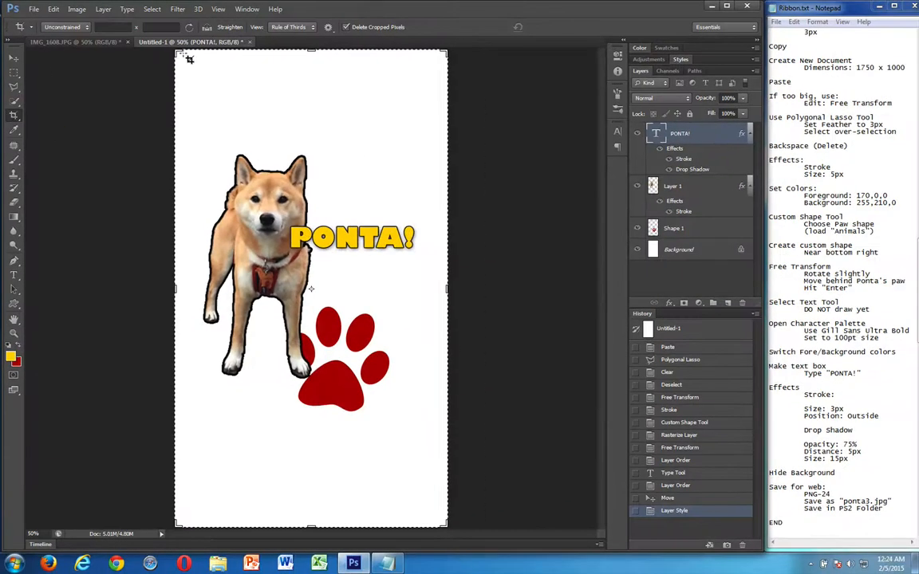
{"action": "left_click_drag", "start_coordinate": [176, 51], "coordinate": [179, 92]}
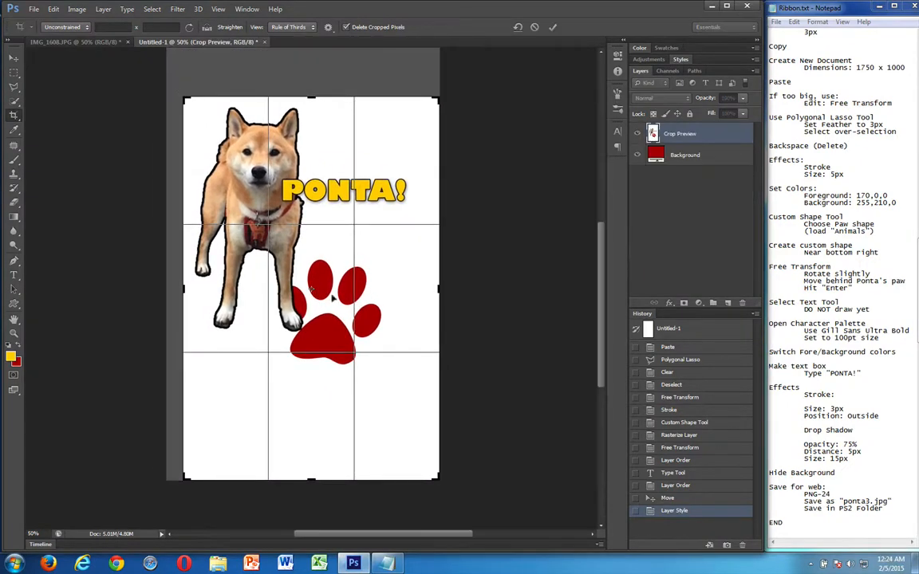
{"action": "left_click_drag", "start_coordinate": [437, 478], "coordinate": [426, 427]}
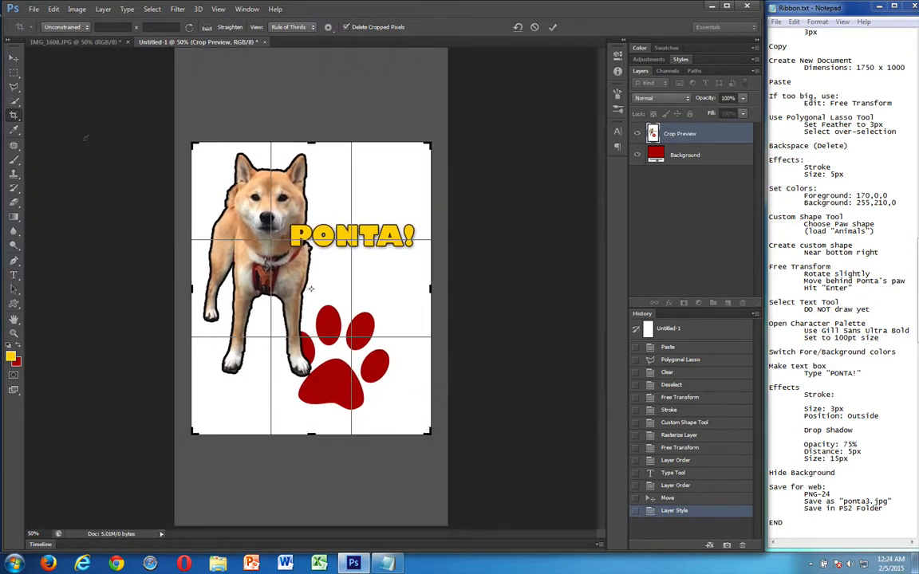
{"action": "key", "text": "Return"}
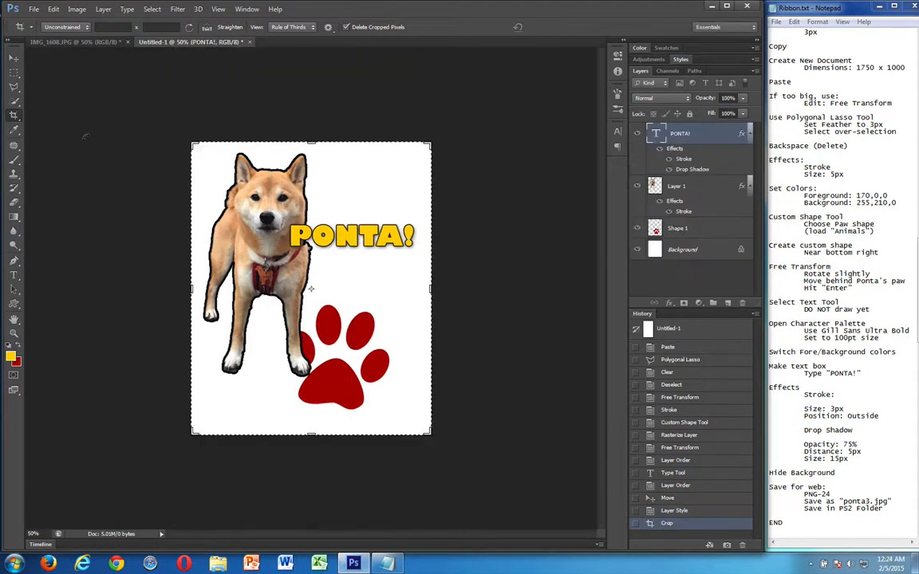
{"action": "left_click", "coordinate": [14, 58]}
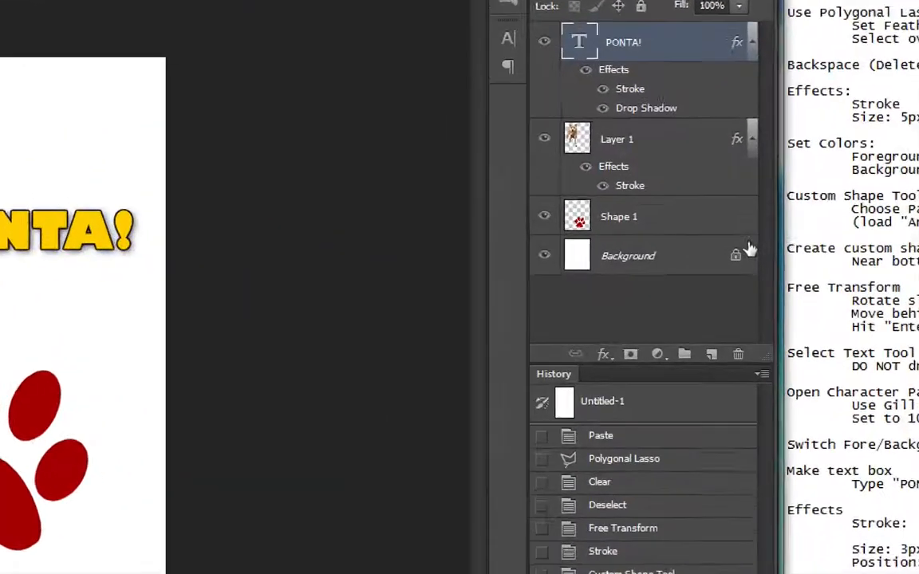
Hide the Background layer and choose PNG-24 as the Save for Web format
{"action": "left_click", "coordinate": [534, 258]}
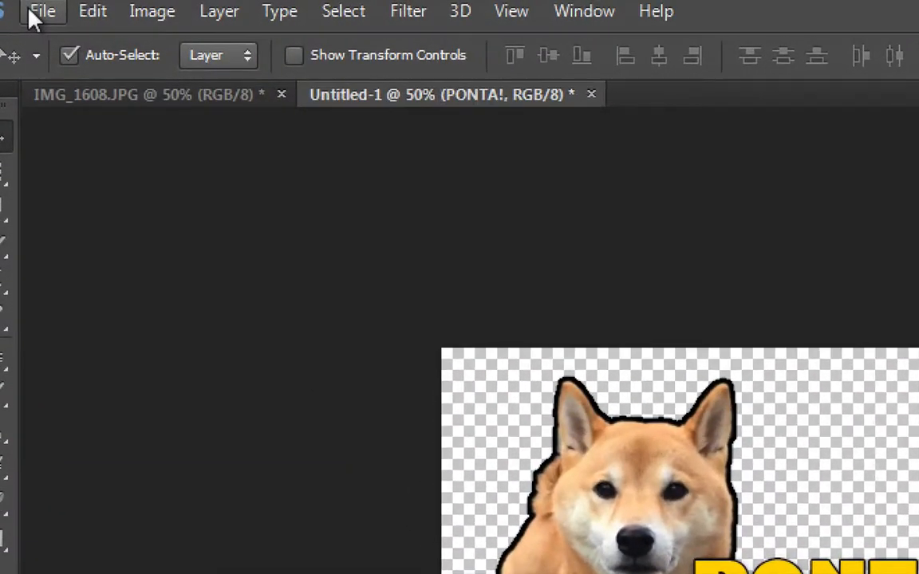
{"action": "left_click", "coordinate": [38, 13]}
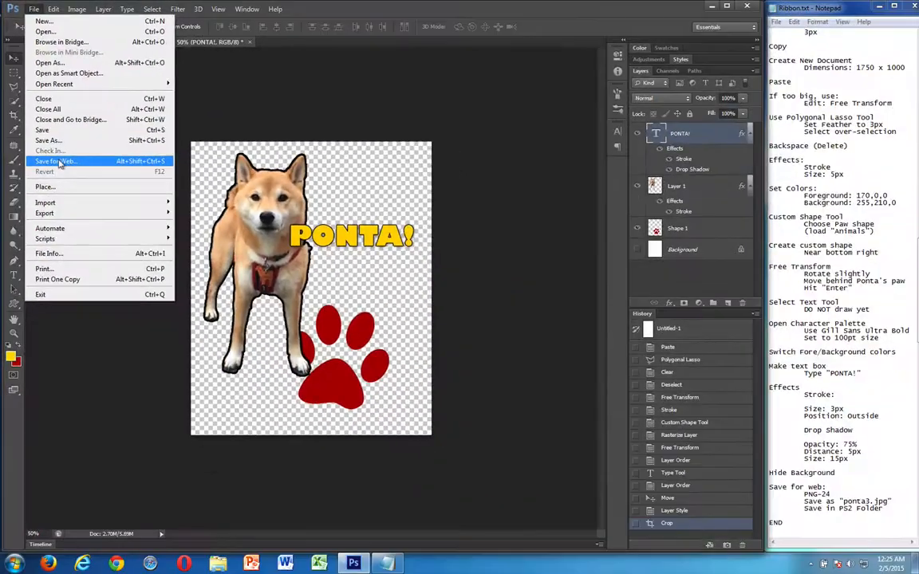
{"action": "left_click", "coordinate": [127, 399]}
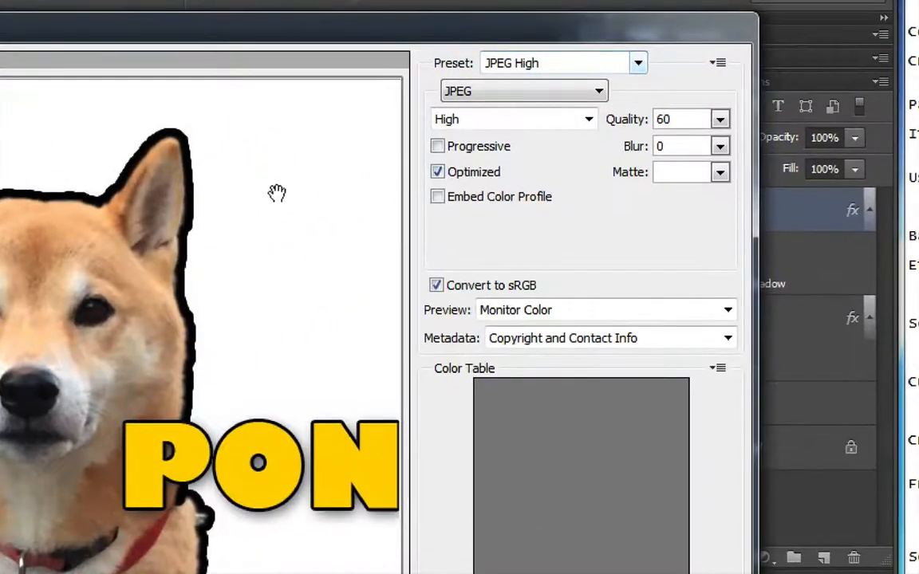
{"action": "left_click", "coordinate": [509, 92]}
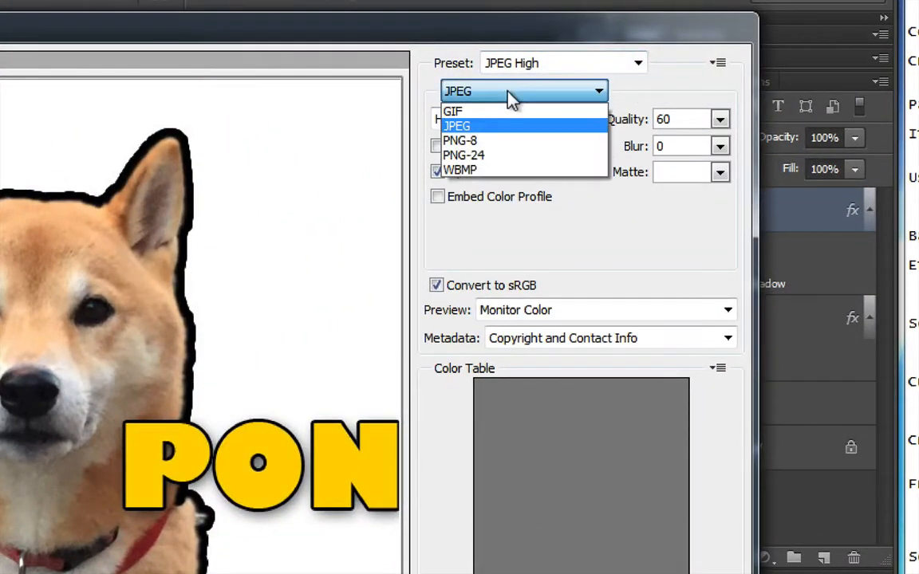
{"action": "left_click", "coordinate": [509, 156]}
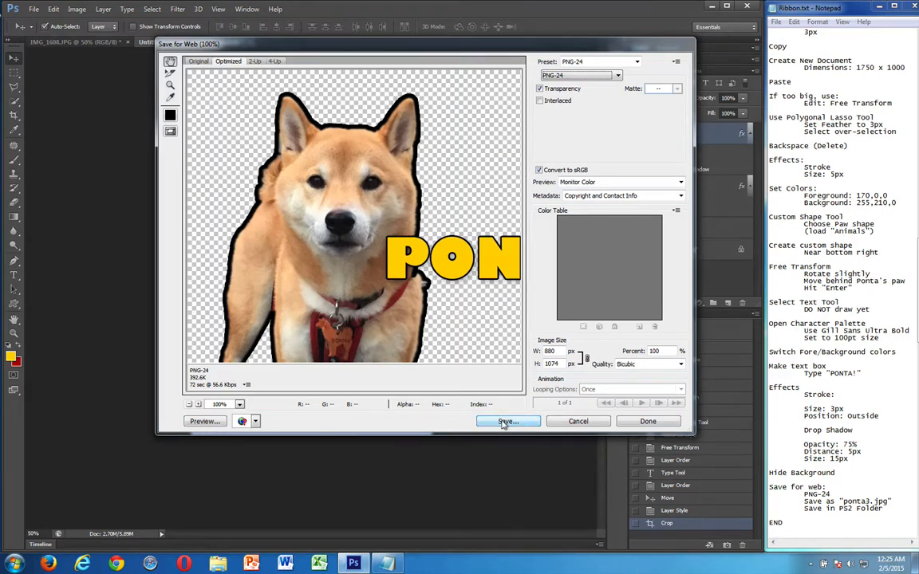
Save the optimized image as ponta3.png in the PS3 folder
{"action": "left_click", "coordinate": [507, 422]}
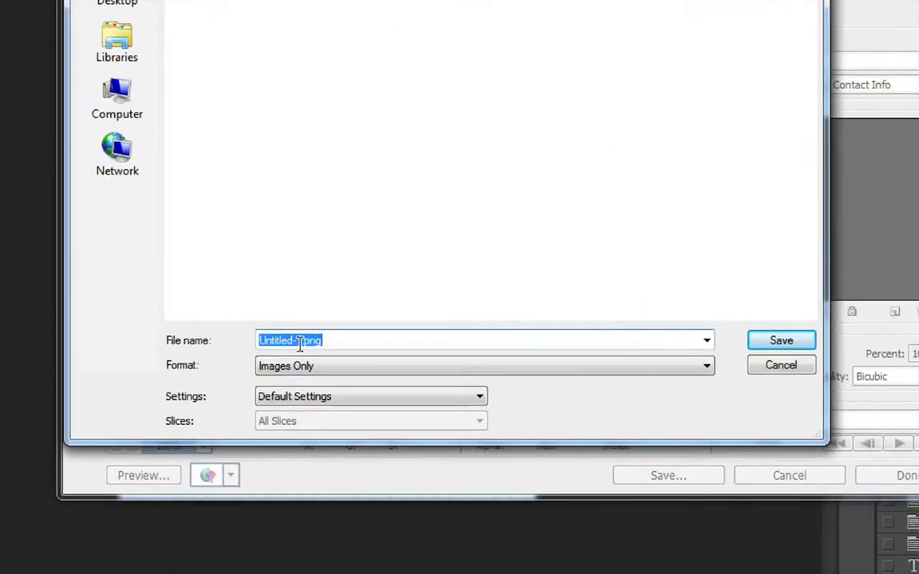
{"action": "left_click", "coordinate": [297, 343]}
{"action": "key", "text": "BackSpace"}
{"action": "key", "text": "BackSpace"}
{"action": "key", "text": "BackSpace"}
{"action": "key", "text": "BackSpace"}
{"action": "key", "text": "BackSpace"}
{"action": "key", "text": "BackSpace"}
{"action": "key", "text": "BackSpace"}
{"action": "key", "text": "BackSpace"}
{"action": "key", "text": "BackSpace"}
{"action": "key", "text": "BackSpace"}
{"action": "type", "text": "ponta3"}
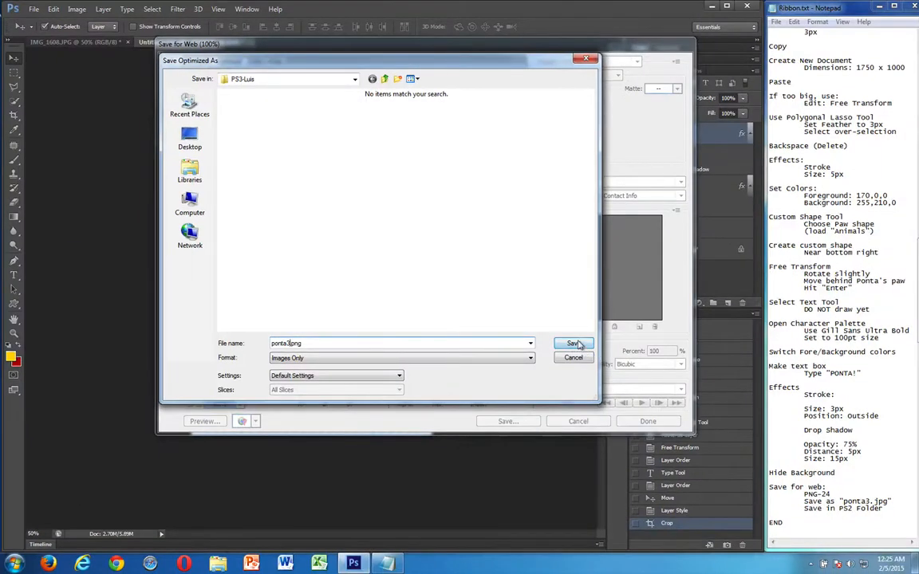
{"action": "left_click", "coordinate": [573, 344]}
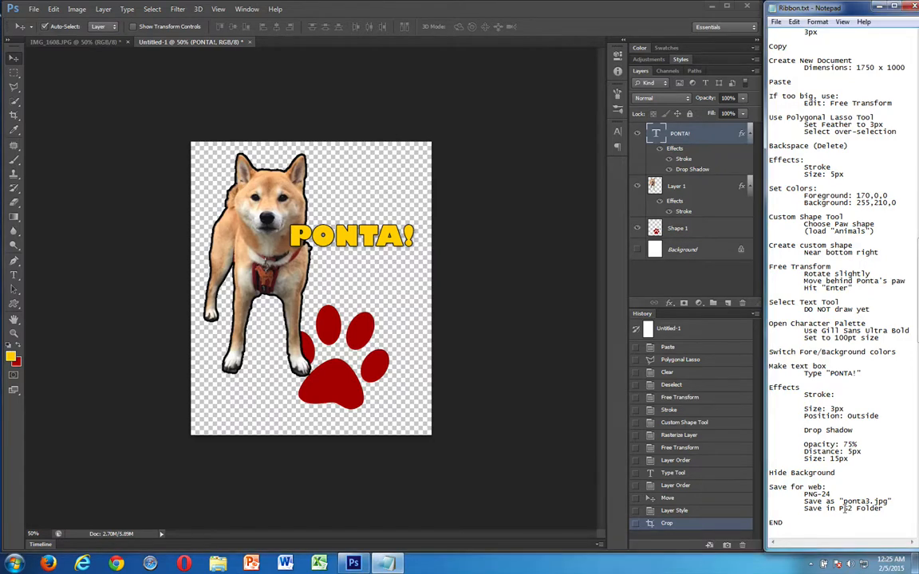
Switch to the Ribbon.txt notes in Notepad and change the save folder's name to PS3-yourname
{"action": "left_click_drag", "start_coordinate": [847, 509], "coordinate": [853, 509]}
{"action": "type", "text": "3-yourname"}
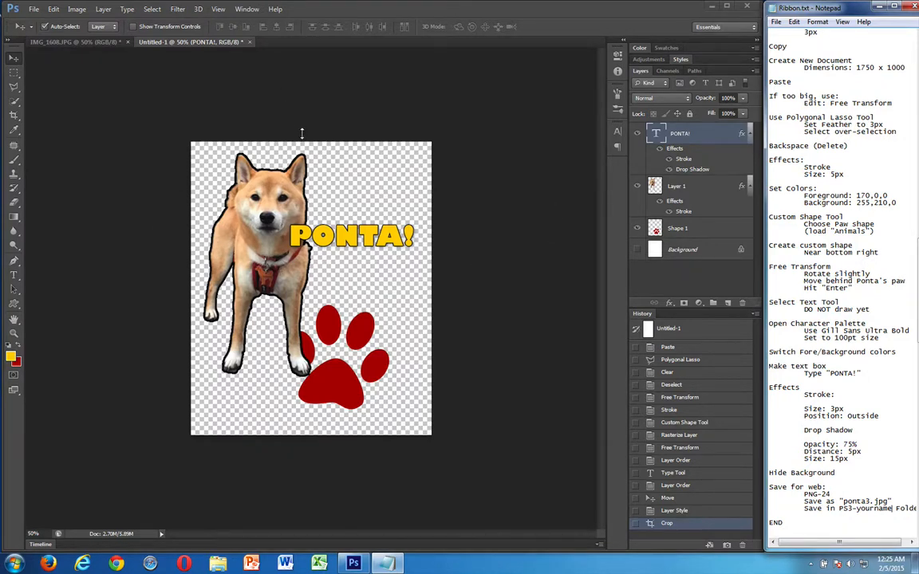
Minimize Photoshop and compress the PS3 folder on the desktop into a zipped folder
{"action": "left_click", "coordinate": [709, 5]}
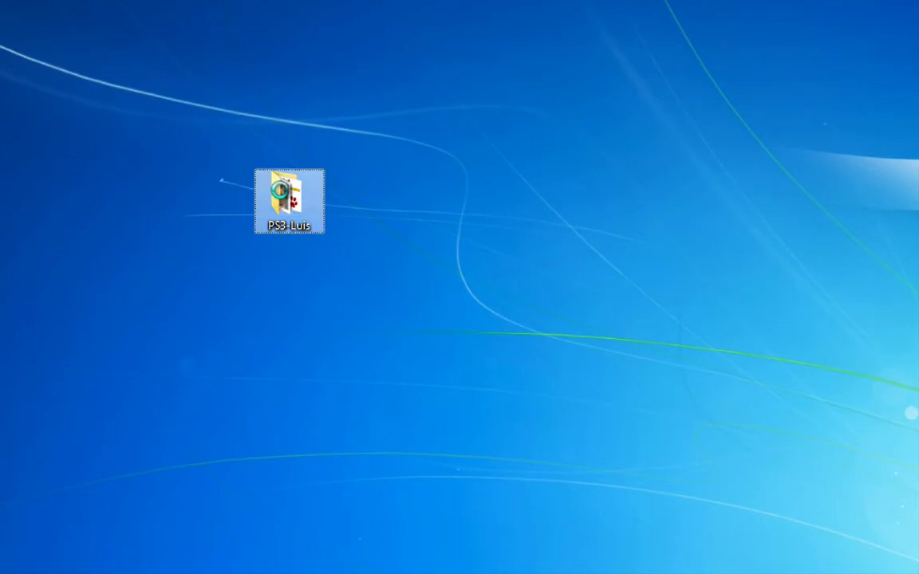
{"action": "right_click", "coordinate": [285, 199]}
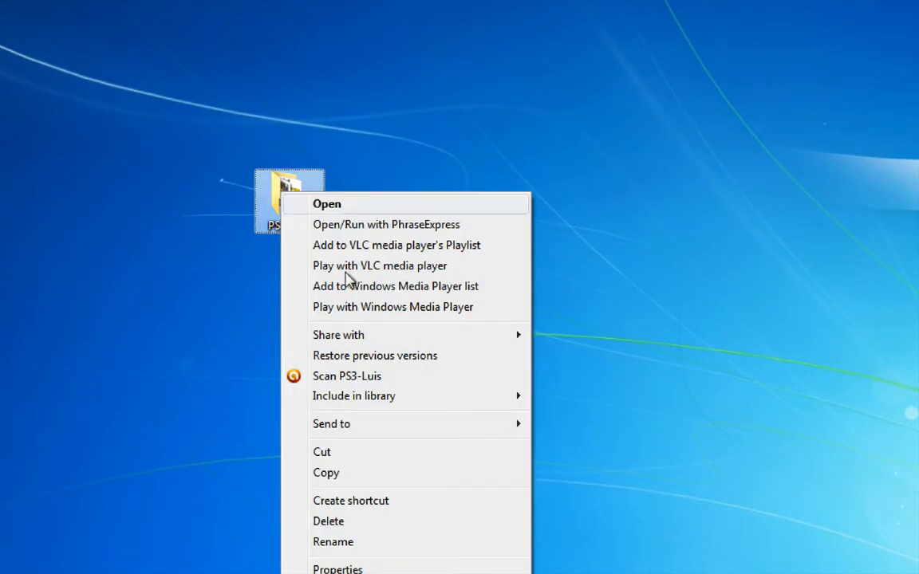
{"action": "mouse_move", "coordinate": [410, 424]}
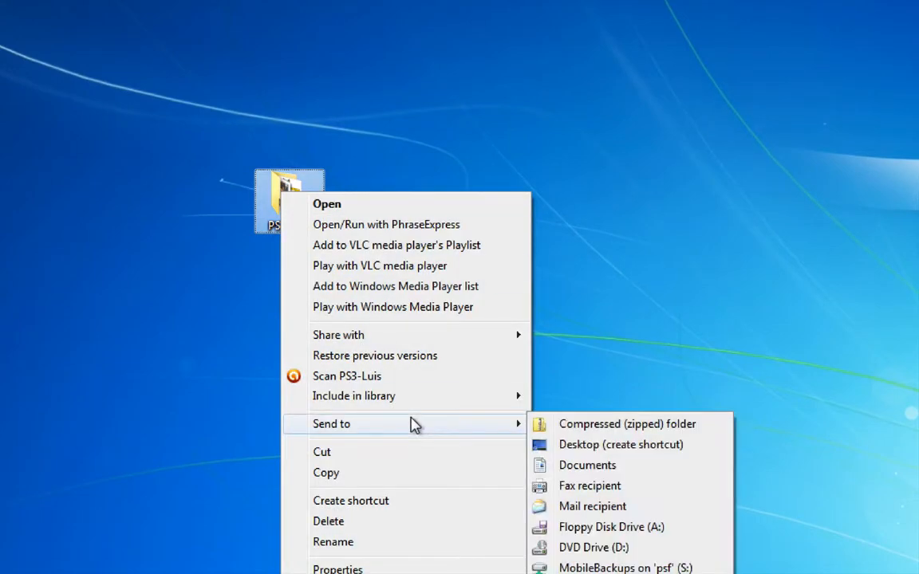
{"action": "left_click", "coordinate": [600, 430]}
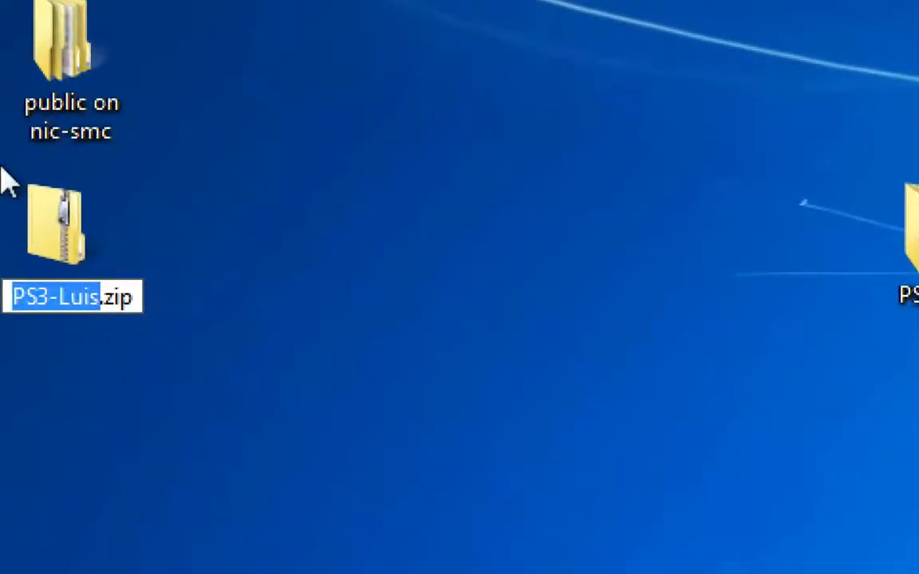
Keep the zip file's default name and move it closer to the original PS3 folder on the desktop
{"action": "left_click", "coordinate": [56, 179]}
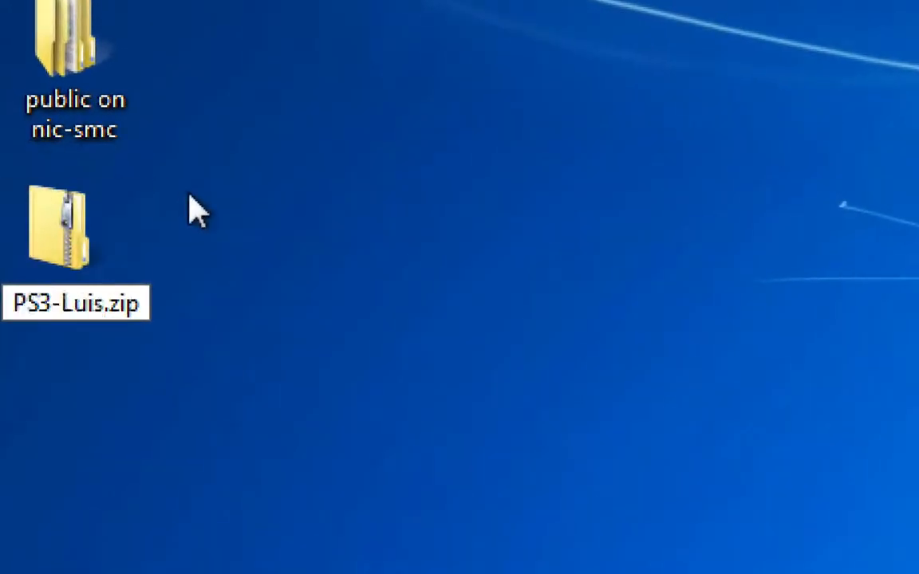
{"action": "left_click_drag", "start_coordinate": [70, 232], "coordinate": [375, 295]}
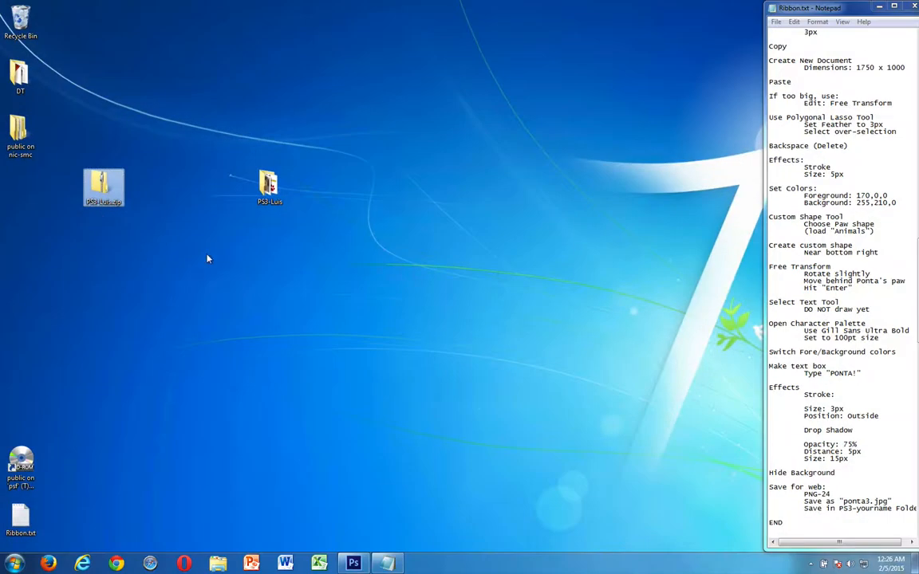
{"action": "left_click", "coordinate": [206, 259]}
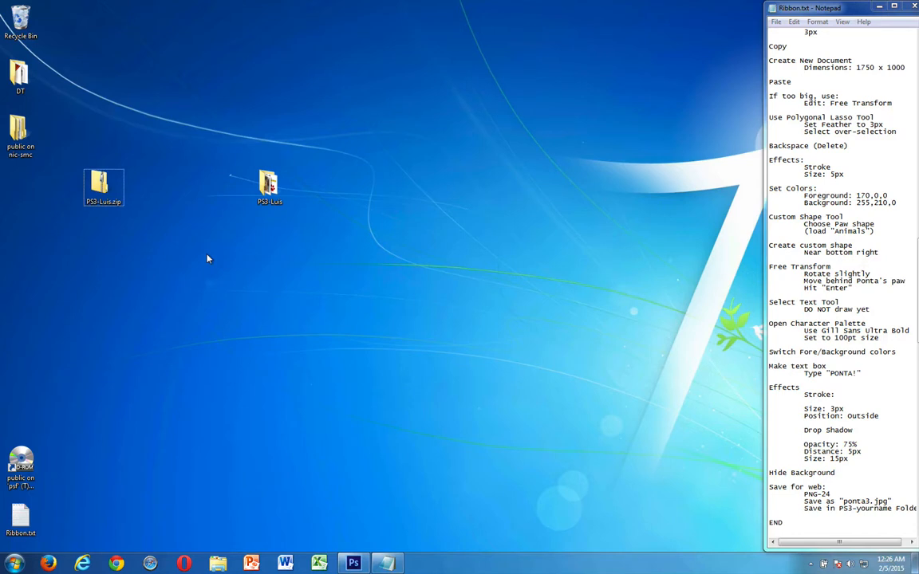